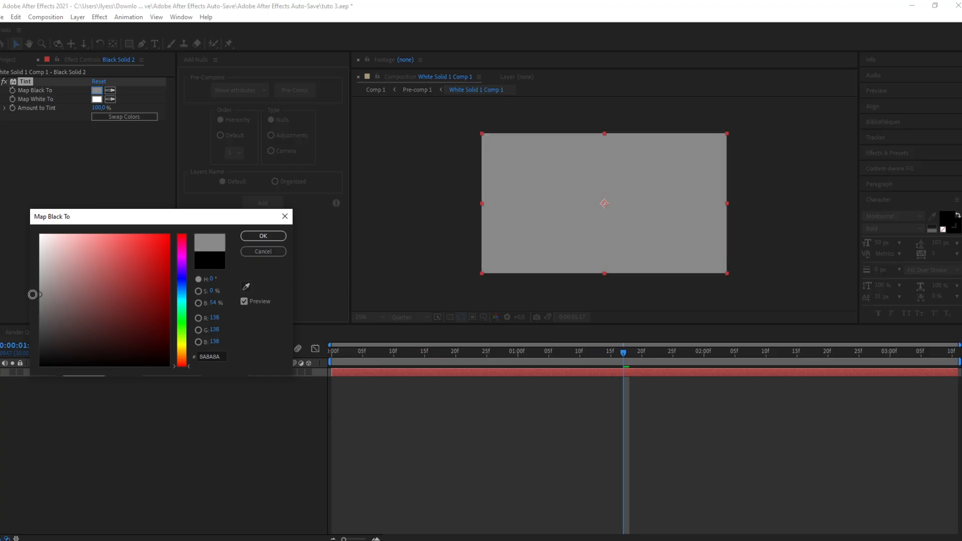
Step: Confirm the grey Map Black To colour of the Tint effect and duplicate the solid layer
{"action": "left_click", "coordinate": [263, 236]}
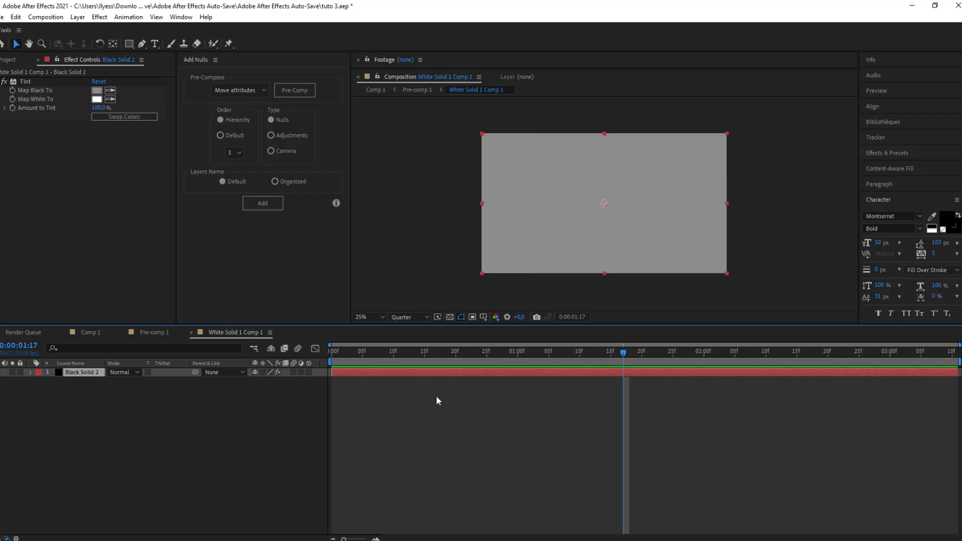
{"action": "key", "text": "ctrl+d"}
Step: Remove the Tint effect from the top copy of the solid
{"action": "left_click", "coordinate": [371, 393]}
{"action": "left_click", "coordinate": [371, 373]}
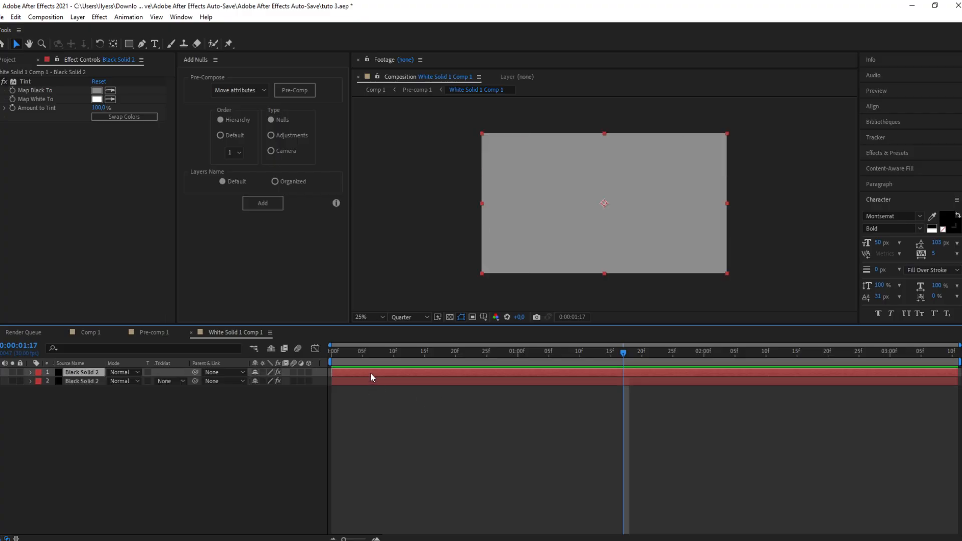
{"action": "left_click", "coordinate": [22, 81]}
{"action": "key", "text": "Delete"}
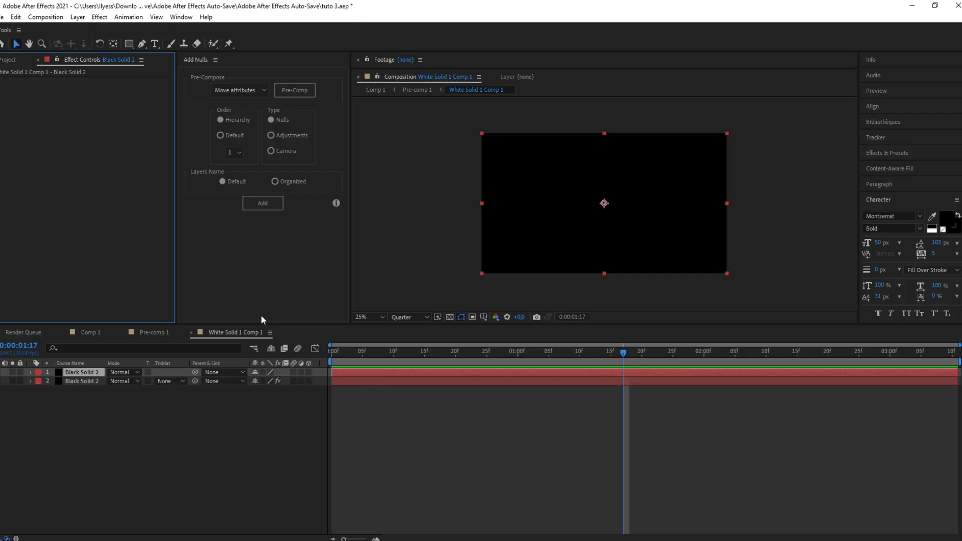
Step: Apply the Venetian Blinds effect to the top solid layer
{"action": "left_click", "coordinate": [374, 374]}
{"action": "key", "text": "ctrl+space"}
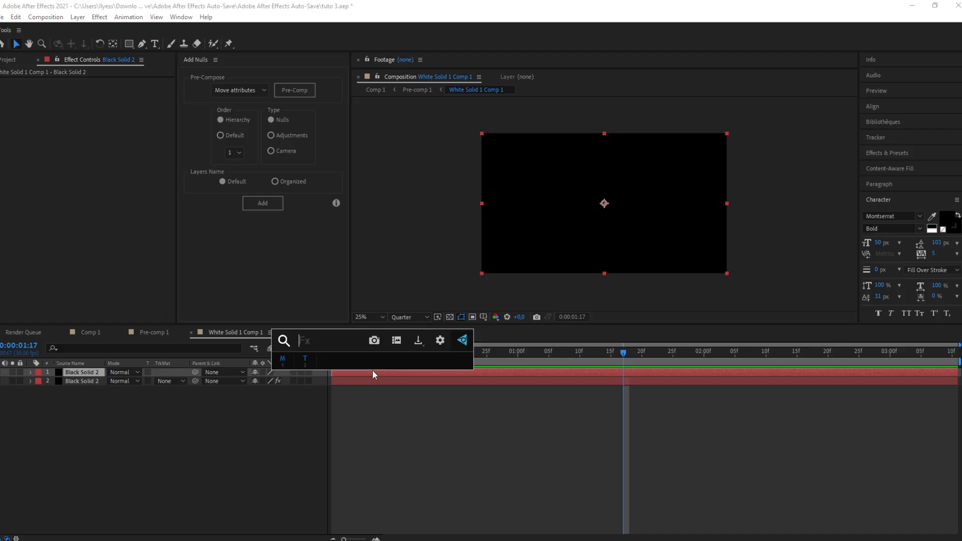
{"action": "type", "text": "ven"}
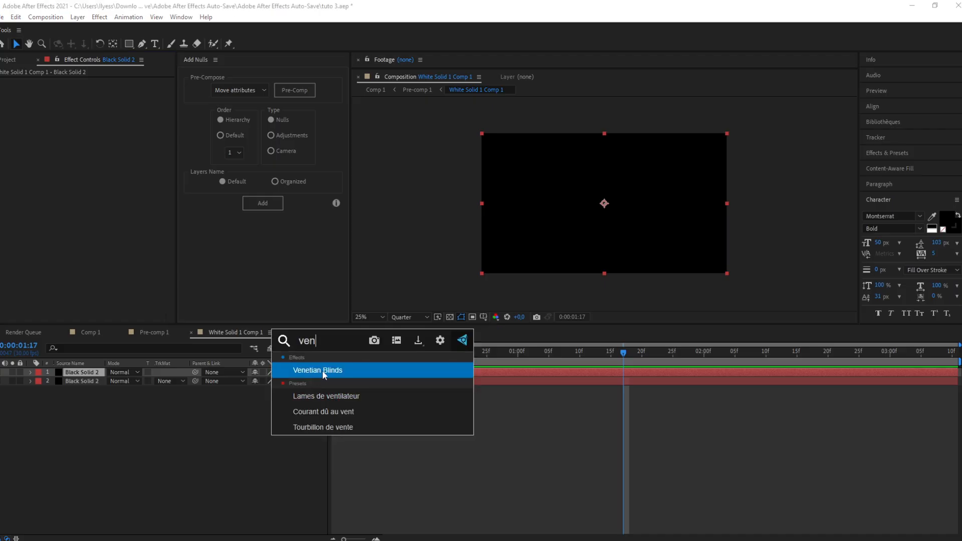
{"action": "left_click", "coordinate": [323, 371]}
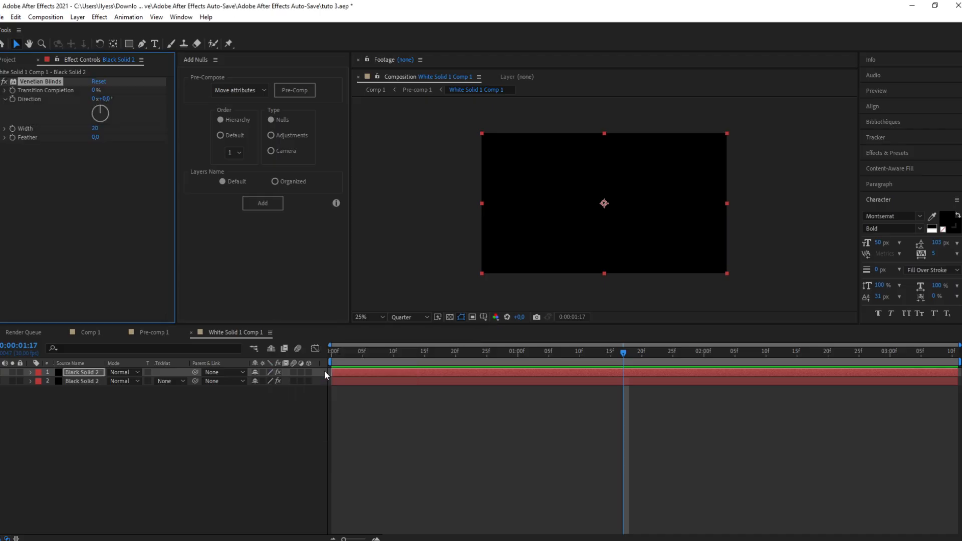
Step: Set Venetian Blinds Transition Completion to 10% and Width to 9
{"action": "left_click", "coordinate": [97, 92]}
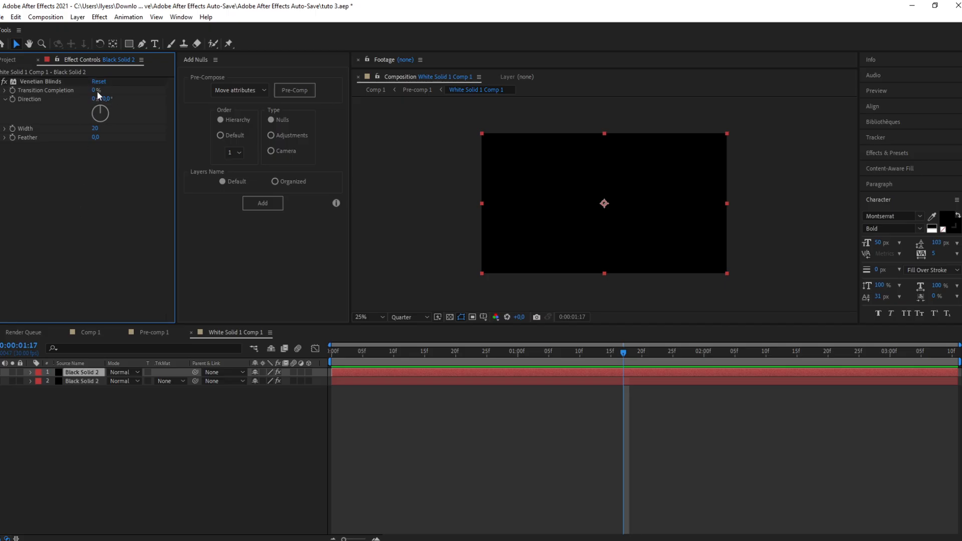
{"action": "left_click", "coordinate": [97, 91]}
{"action": "type", "text": "10"}
{"action": "key", "text": "Return"}
{"action": "left_click", "coordinate": [95, 128]}
{"action": "type", "text": "9"}
{"action": "key", "text": "Return"}
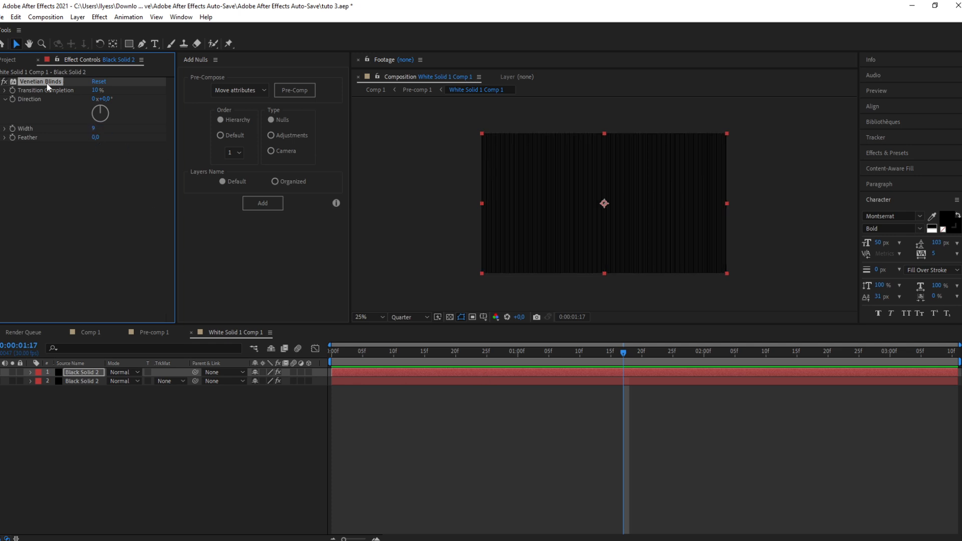
Step: Duplicate the Venetian Blinds effect and set the copy's Direction to 90°
{"action": "key", "text": "ctrl+d"}
{"action": "left_click", "coordinate": [106, 165]}
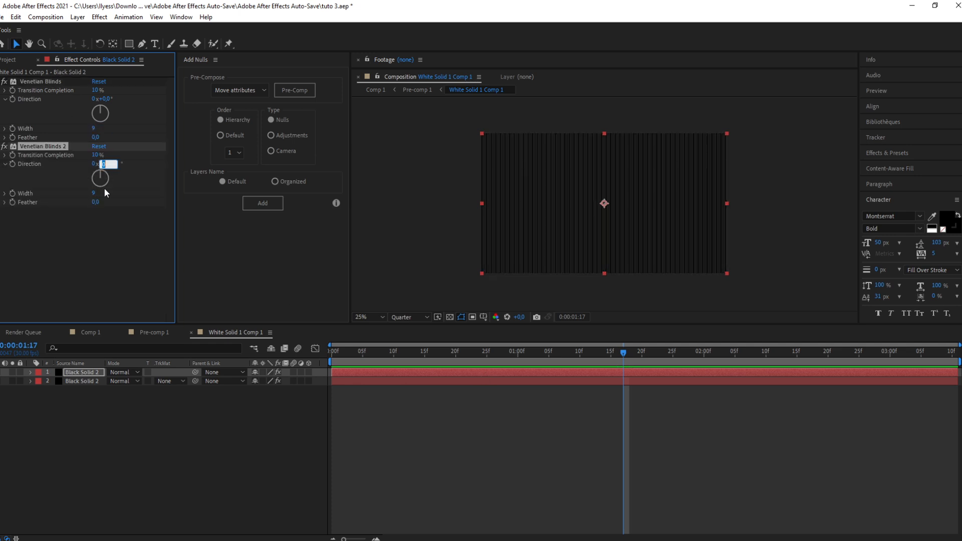
{"action": "type", "text": "90"}
{"action": "key", "text": "Return"}
Step: Apply the 4-Color Gradient effect to the top solid layer
{"action": "left_click", "coordinate": [426, 225]}
{"action": "left_click", "coordinate": [64, 269]}
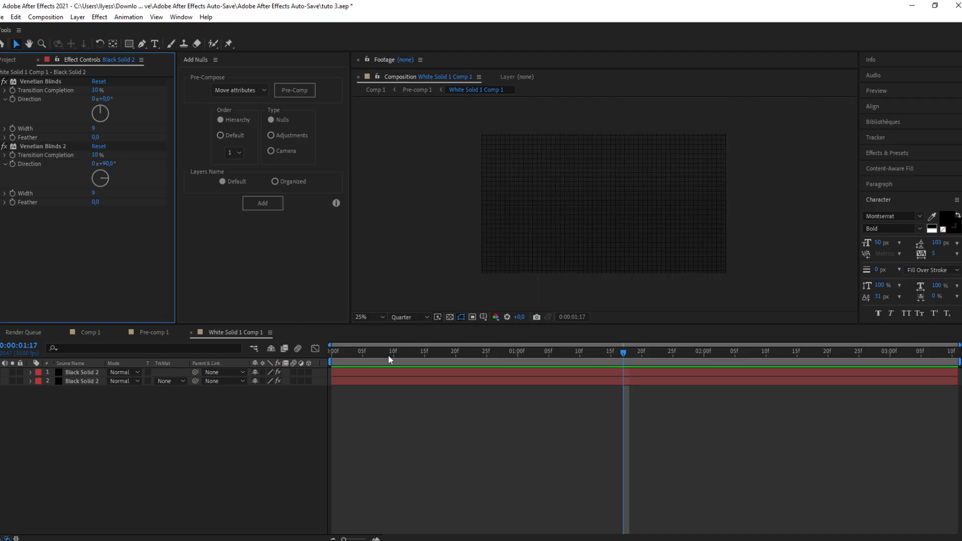
{"action": "left_click", "coordinate": [407, 375]}
{"action": "key", "text": "ctrl+space"}
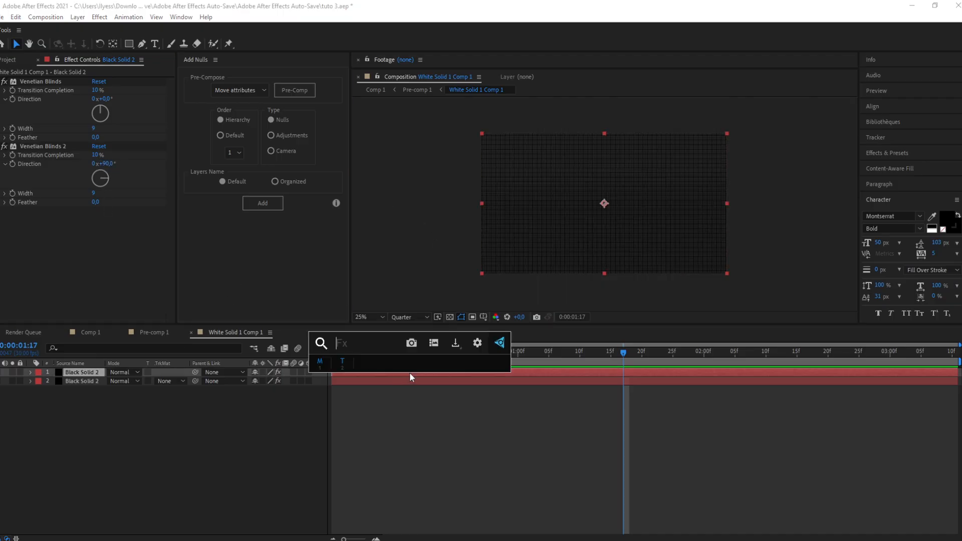
{"action": "type", "text": "4 c"}
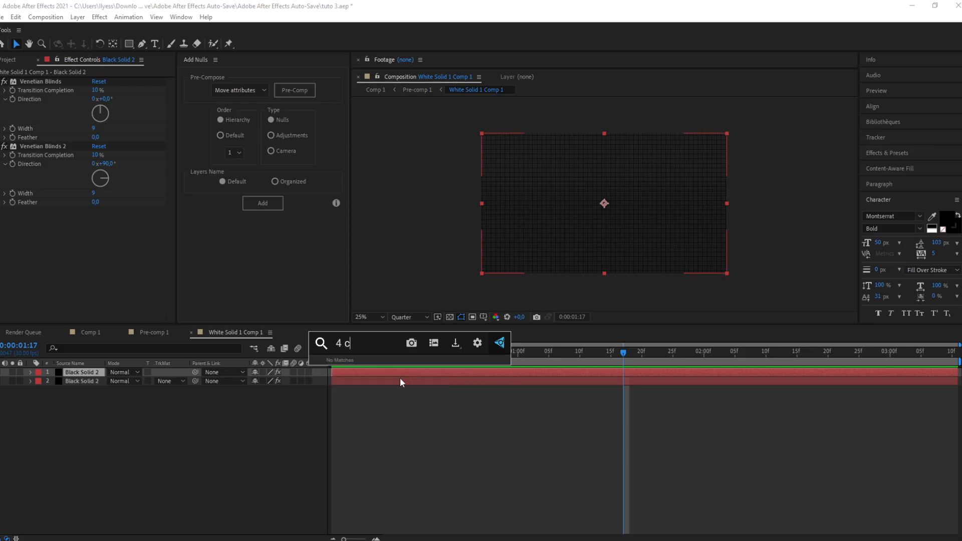
{"action": "key", "text": "BackSpace"}
{"action": "key", "text": "BackSpace"}
{"action": "left_click", "coordinate": [370, 376]}
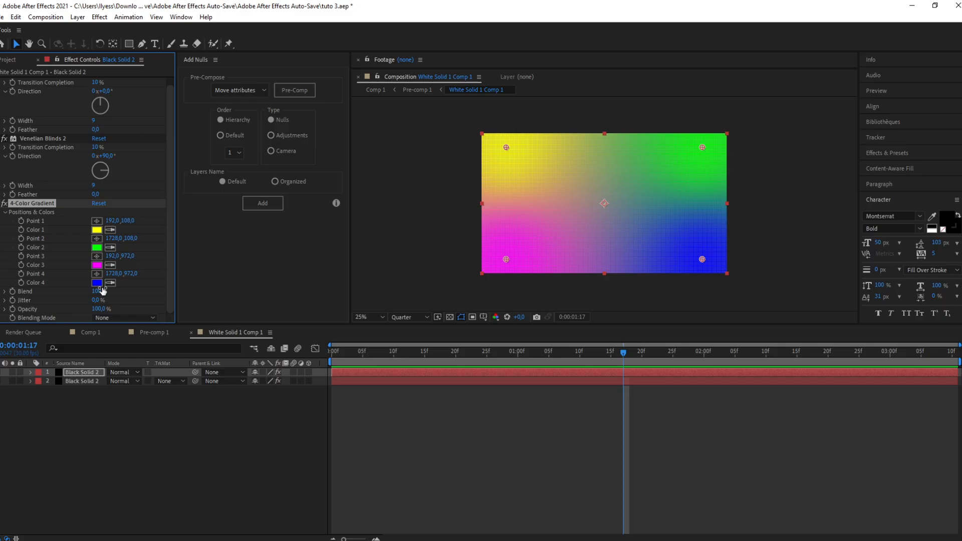
Step: Set the gradient's Color 1 to white and Color 2 to black
{"action": "left_click", "coordinate": [96, 230]}
{"action": "left_click", "coordinate": [41, 235]}
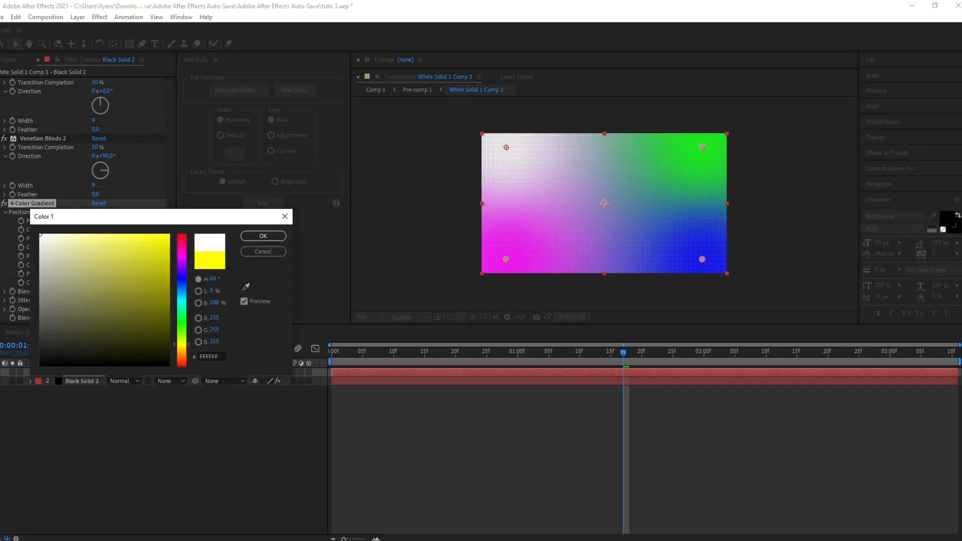
{"action": "left_click", "coordinate": [261, 236]}
{"action": "left_click", "coordinate": [97, 247]}
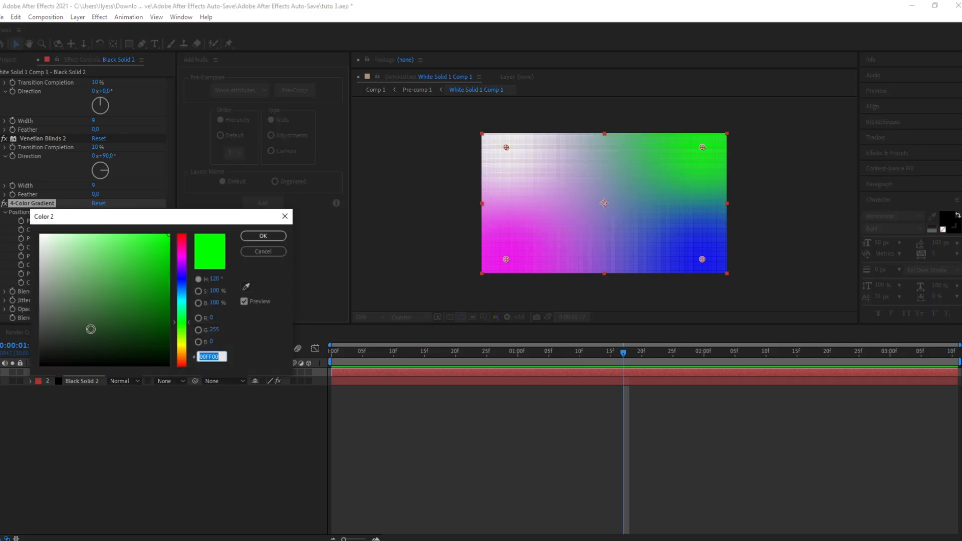
{"action": "left_click", "coordinate": [87, 365]}
{"action": "left_click", "coordinate": [262, 236]}
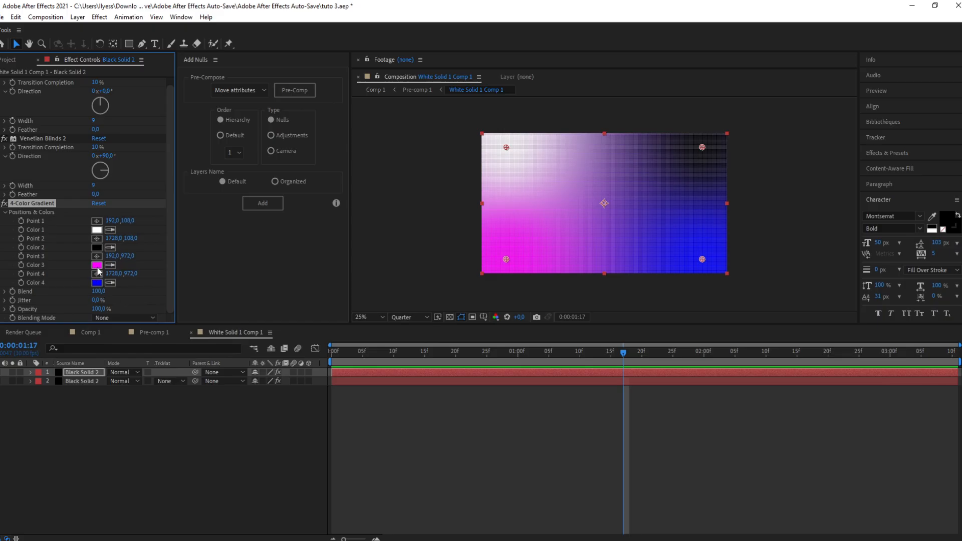
Step: Set the gradient's Color 3 to white and Color 4 to black
{"action": "left_click", "coordinate": [97, 265]}
{"action": "left_click", "coordinate": [41, 235]}
{"action": "left_click", "coordinate": [261, 235]}
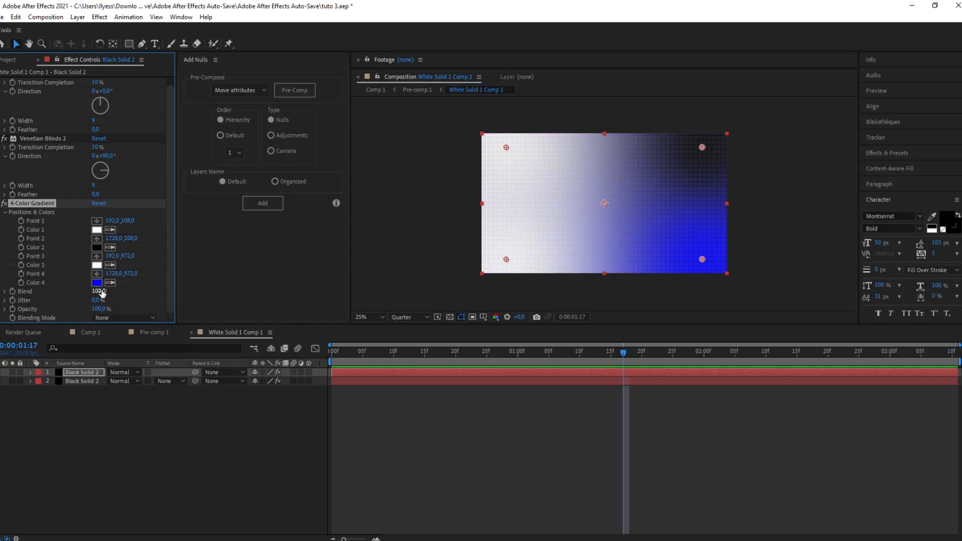
{"action": "left_click", "coordinate": [97, 283]}
{"action": "left_click", "coordinate": [86, 364]}
{"action": "left_click", "coordinate": [259, 239]}
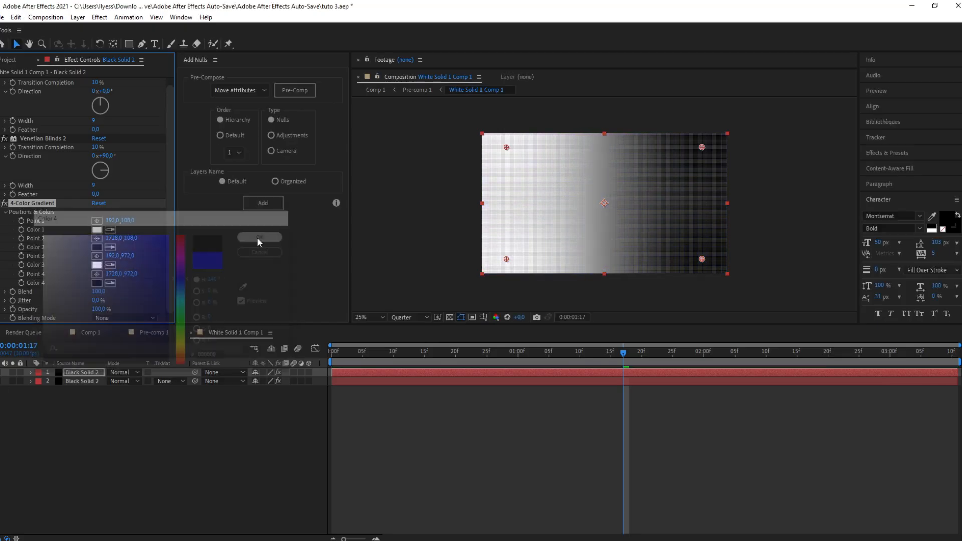
Step: Move gradient Points 2, 3 and 4 outside the composition frame, toward the upper right and lower right
{"action": "left_click_drag", "start_coordinate": [702, 147], "coordinate": [751, 117]}
{"action": "left_click_drag", "start_coordinate": [505, 260], "coordinate": [798, 120]}
{"action": "left_click_drag", "start_coordinate": [701, 260], "coordinate": [747, 301]}
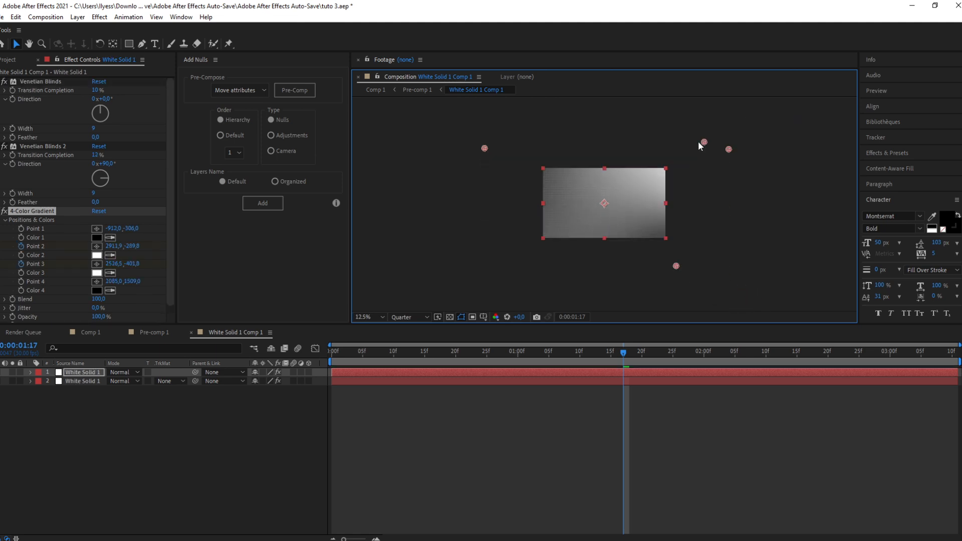
{"action": "left_click", "coordinate": [496, 242]}
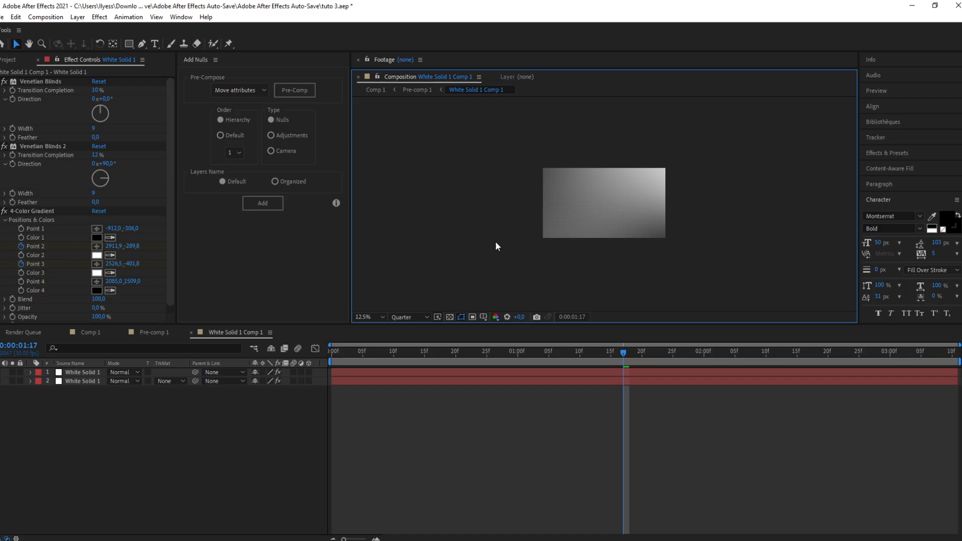
{"action": "scroll", "coordinate": [540, 241], "scroll_direction": "up", "scroll_amount": 1}
{"action": "scroll", "coordinate": [541, 240], "scroll_direction": "down", "scroll_amount": 1}
{"action": "scroll", "coordinate": [540, 239], "scroll_direction": "up", "scroll_amount": 2}
{"action": "scroll", "coordinate": [541, 239], "scroll_direction": "down", "scroll_amount": 1}
{"action": "left_click", "coordinate": [440, 376]}
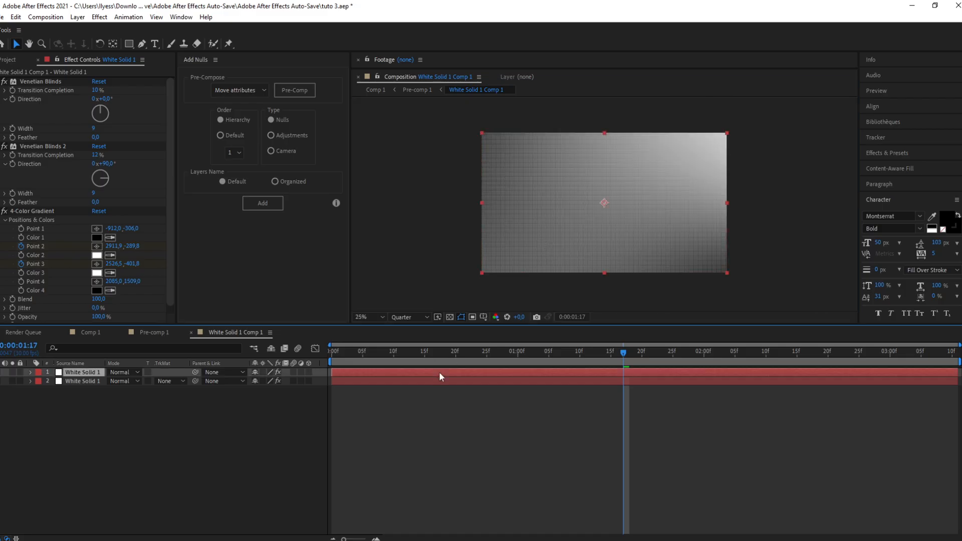
{"action": "left_click", "coordinate": [397, 460]}
Step: Create a new full-size solid layer with a dark gray colour
{"action": "right_click", "coordinate": [325, 375]}
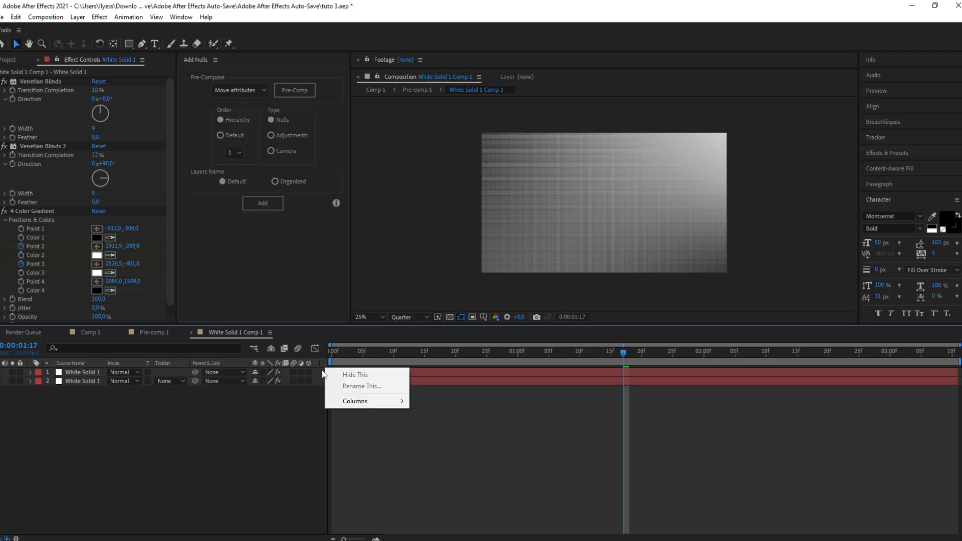
{"action": "right_click", "coordinate": [321, 381]}
{"action": "mouse_move", "coordinate": [351, 380]}
{"action": "left_click", "coordinate": [506, 404]}
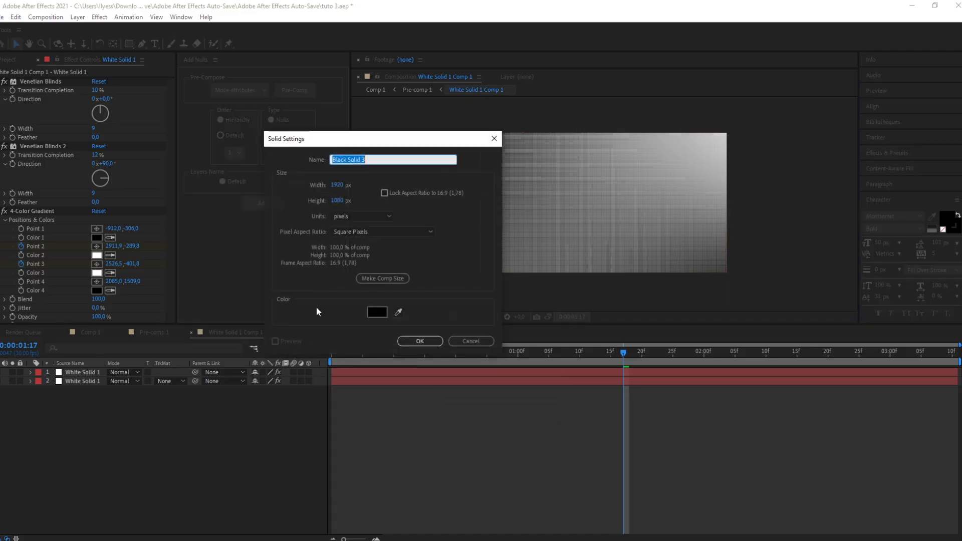
{"action": "left_click", "coordinate": [385, 315]}
{"action": "mouse_move", "coordinate": [66, 329]}
{"action": "left_mouse_down"}
{"action": "mouse_move", "coordinate": [4, 322]}
{"action": "mouse_move", "coordinate": [2, 340]}
{"action": "left_mouse_up"}
{"action": "left_click", "coordinate": [263, 235]}
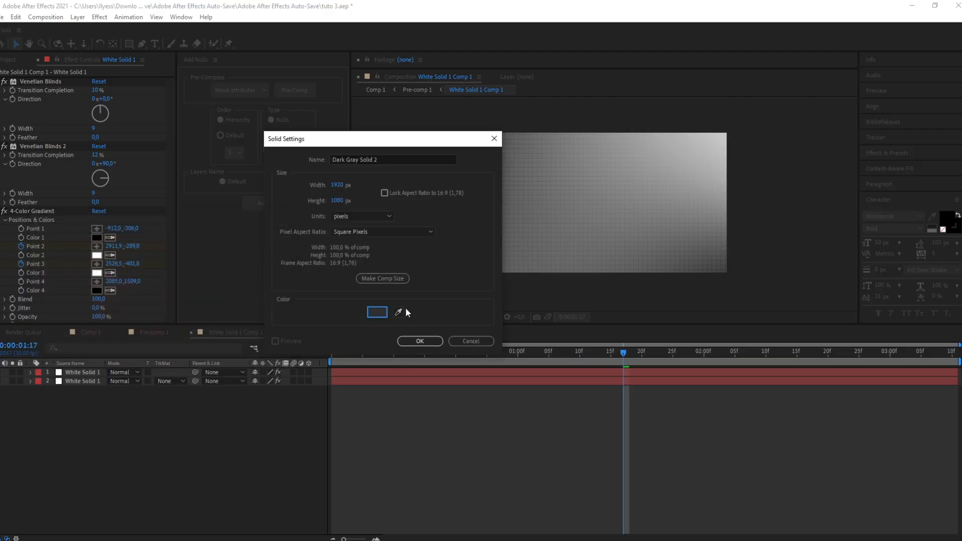
{"action": "left_click", "coordinate": [421, 340]}
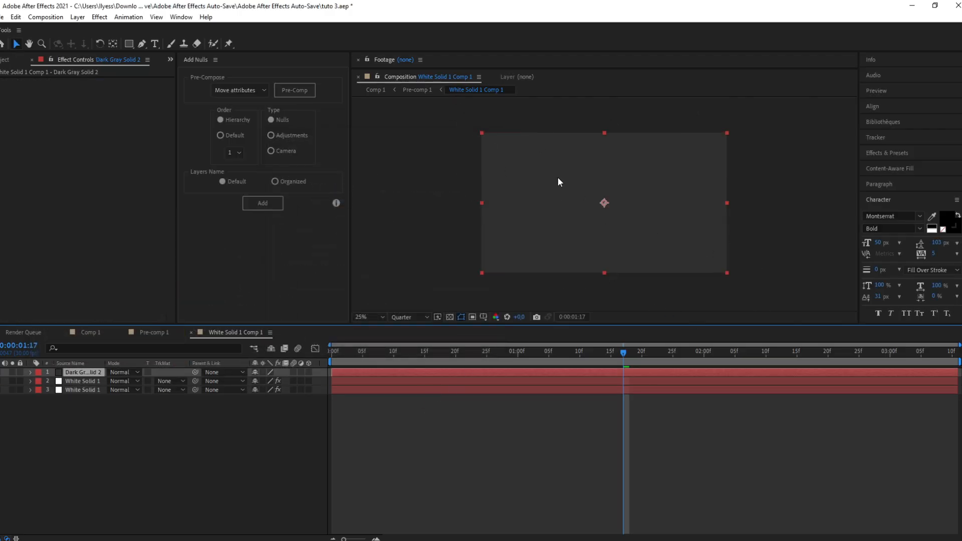
Step: Draw a closed triangular mask with the Pen tool over the upper-left part of the gray solid
{"action": "left_click", "coordinate": [142, 44]}
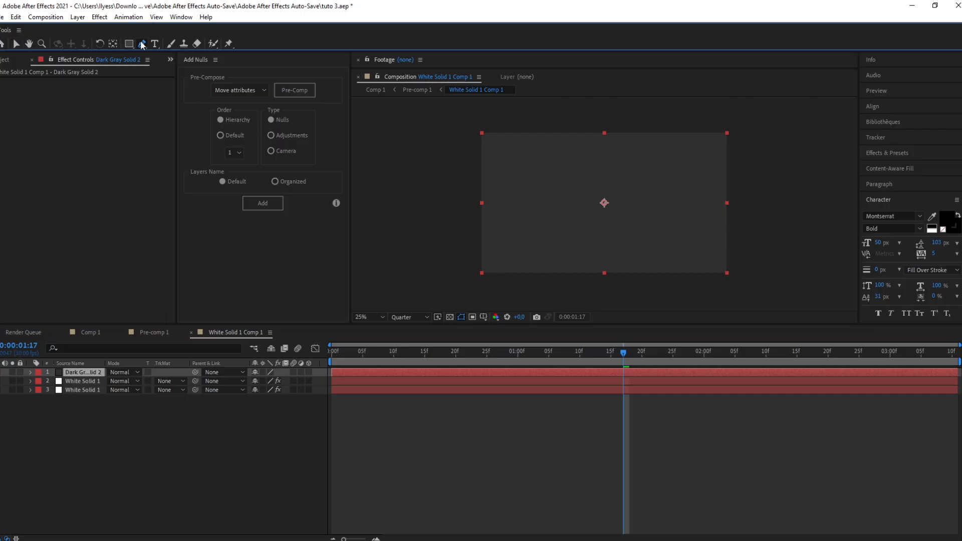
{"action": "left_click", "coordinate": [673, 113]}
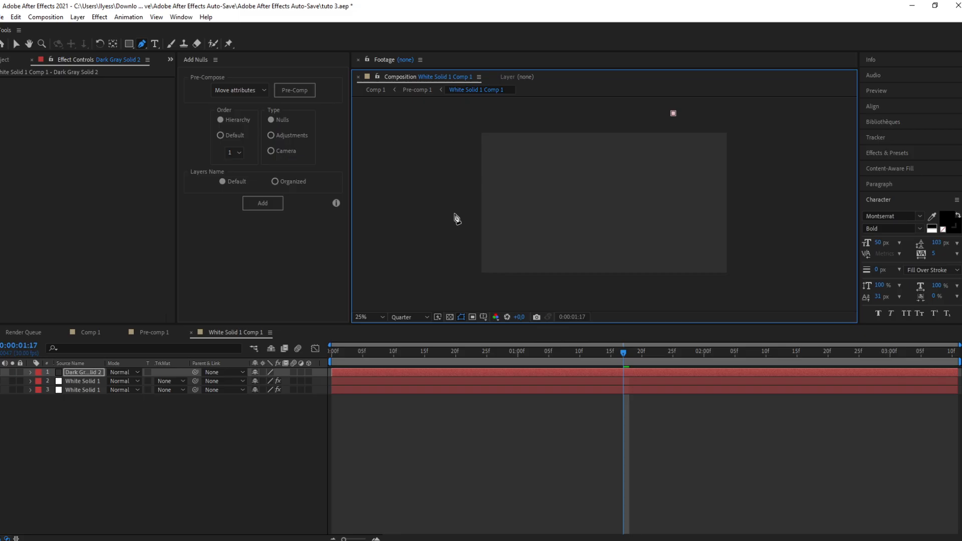
{"action": "left_click", "coordinate": [455, 213]}
{"action": "left_click", "coordinate": [438, 113]}
{"action": "left_click", "coordinate": [673, 113]}
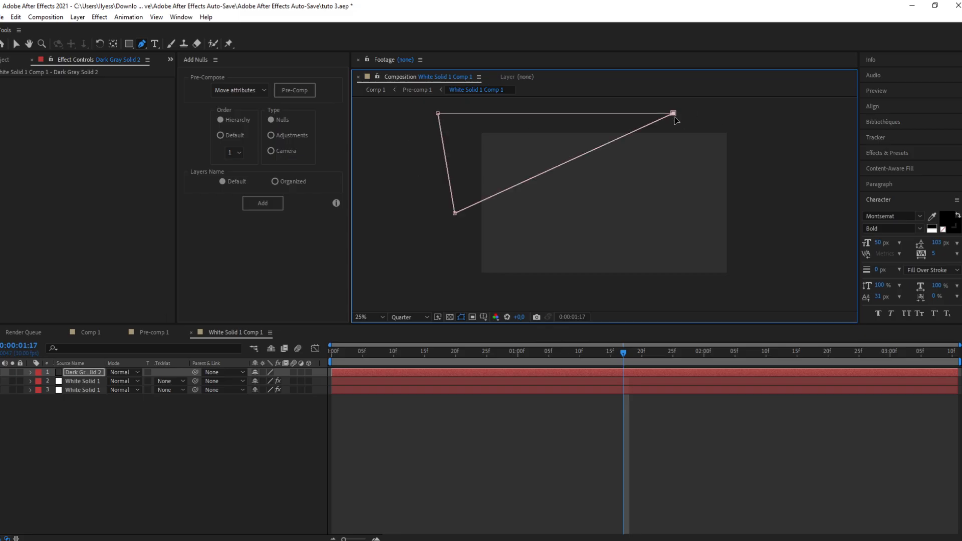
Step: Adjust the mask's vertices, extending its right corner past the frame's top-right
{"action": "left_click_drag", "start_coordinate": [673, 113], "coordinate": [743, 119]}
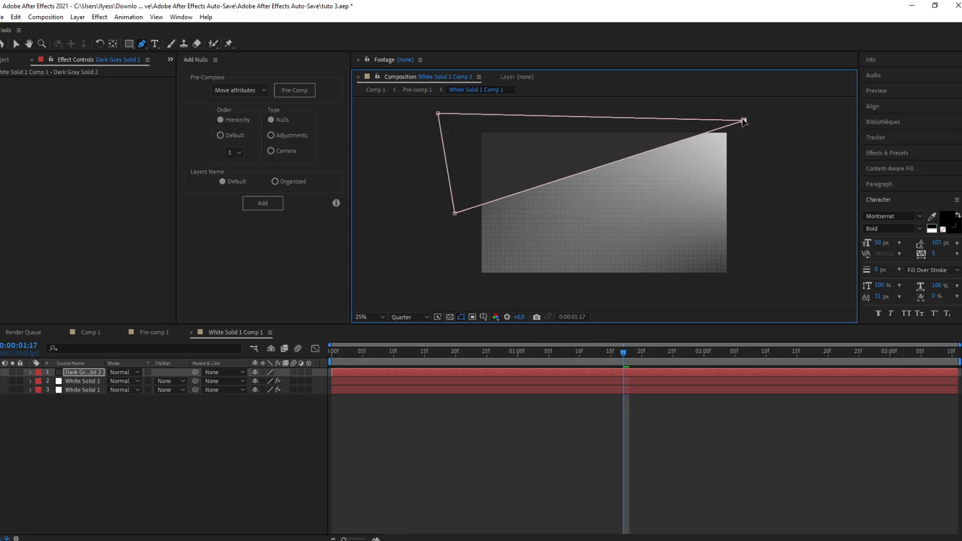
{"action": "left_click_drag", "start_coordinate": [453, 214], "coordinate": [437, 212]}
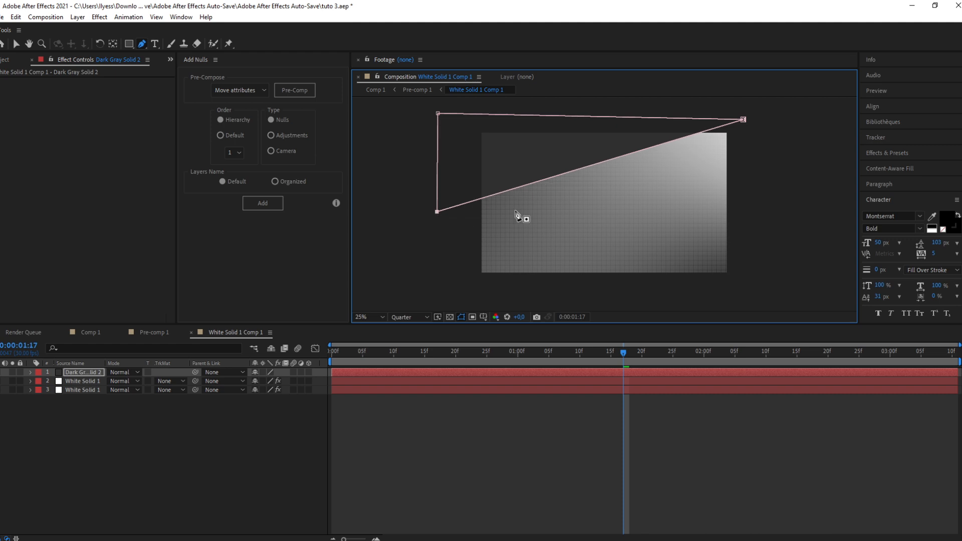
{"action": "left_click_drag", "start_coordinate": [744, 120], "coordinate": [742, 127]}
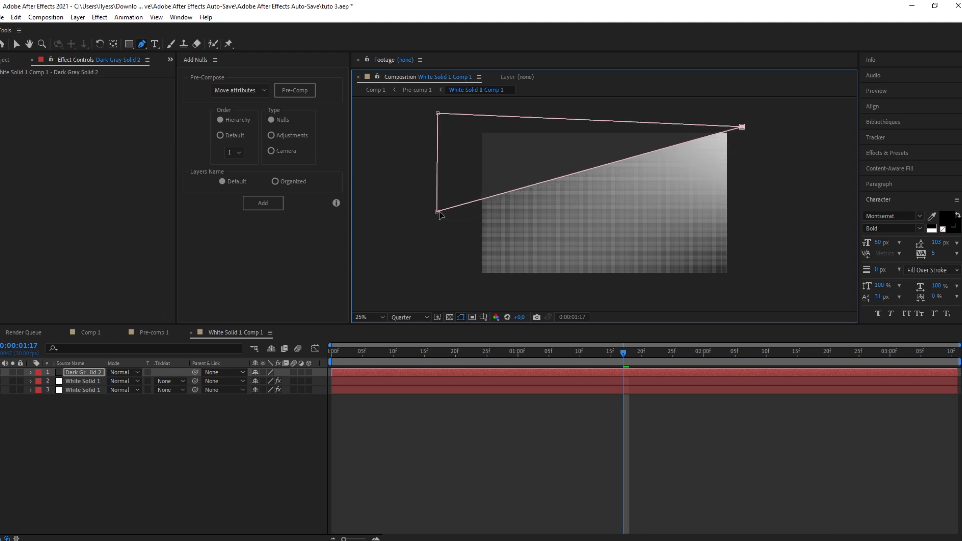
{"action": "left_click_drag", "start_coordinate": [437, 212], "coordinate": [436, 216]}
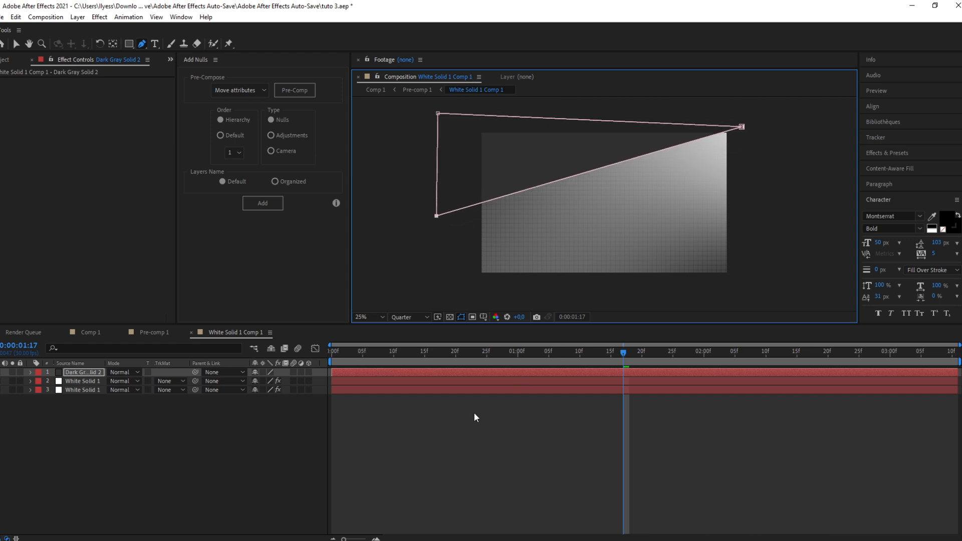
Step: Set the mask's feather to about 254 pixels
{"action": "left_click", "coordinate": [472, 375]}
{"action": "key", "text": "m"}
{"action": "key", "text": "m"}
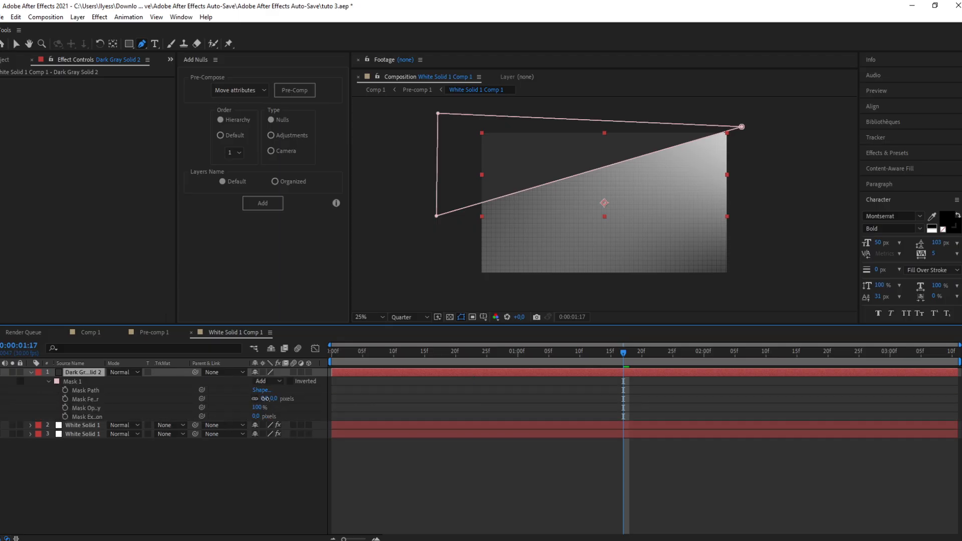
{"action": "left_click_drag", "start_coordinate": [266, 399], "coordinate": [386, 391]}
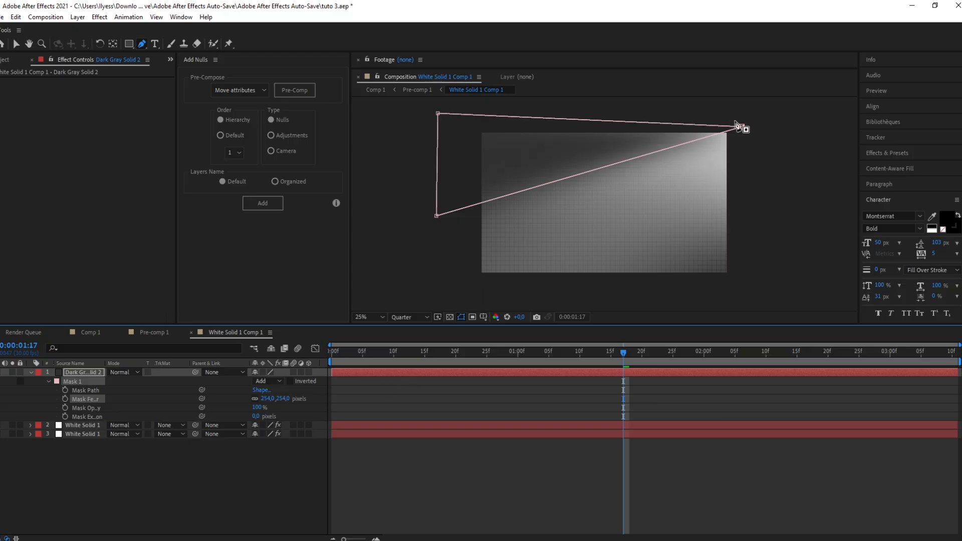
Step: Pull the mask's right corner further outward and set the gray solid's Opacity to 36%
{"action": "left_click_drag", "start_coordinate": [742, 127], "coordinate": [773, 102]}
{"action": "left_click_drag", "start_coordinate": [261, 382], "coordinate": [237, 387]}
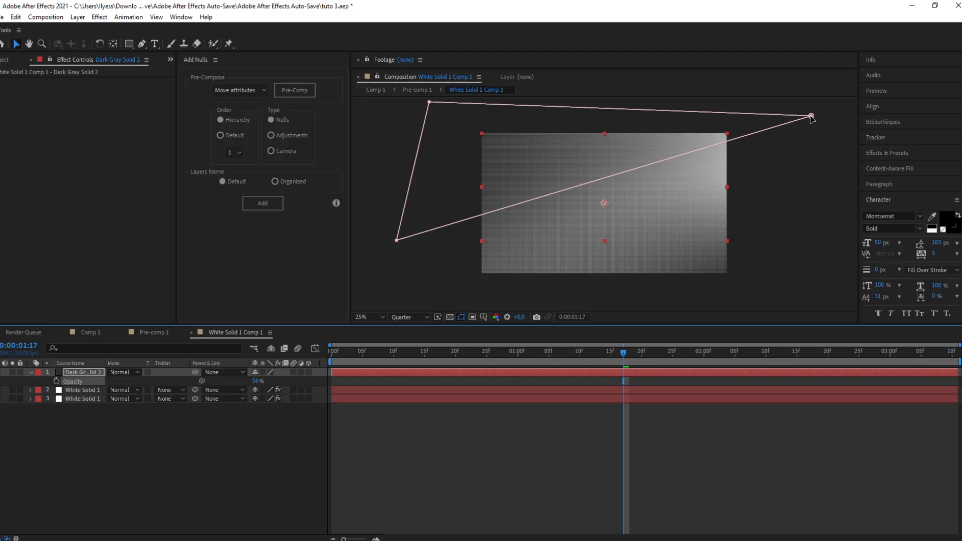
Step: Nudge the mask's right corner further out and its lower-left corner slightly upward
{"action": "left_click_drag", "start_coordinate": [812, 116], "coordinate": [834, 110]}
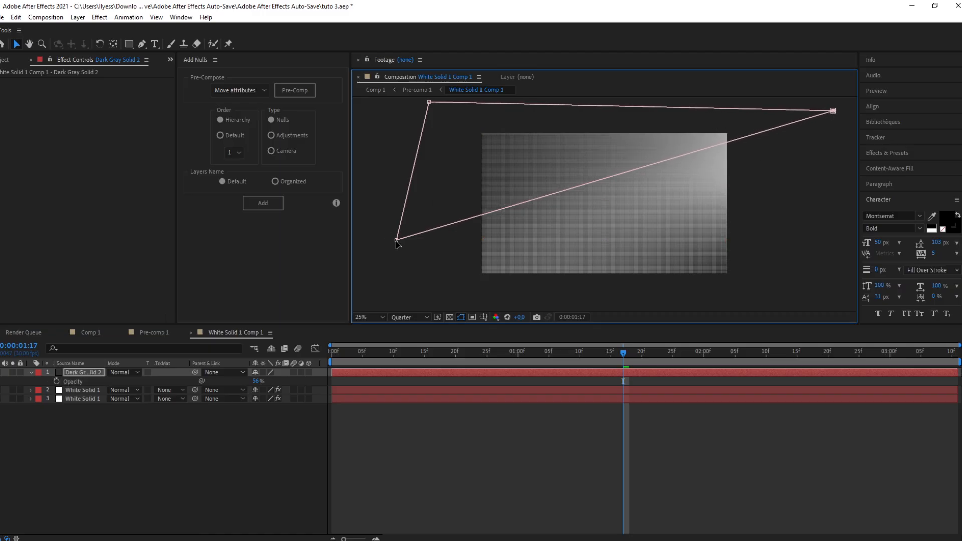
{"action": "left_click_drag", "start_coordinate": [396, 241], "coordinate": [394, 231]}
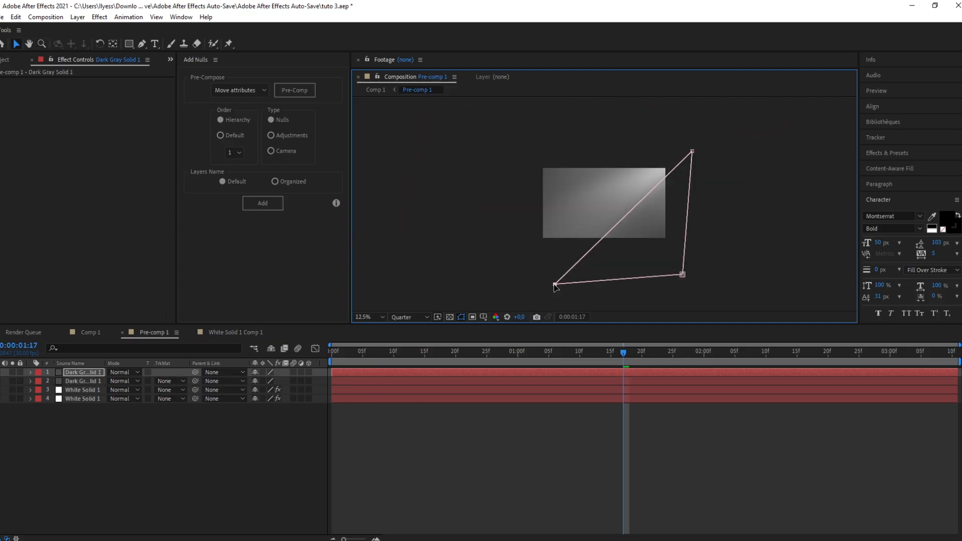
{"action": "scroll", "coordinate": [569, 235], "scroll_direction": "up", "scroll_amount": 1}
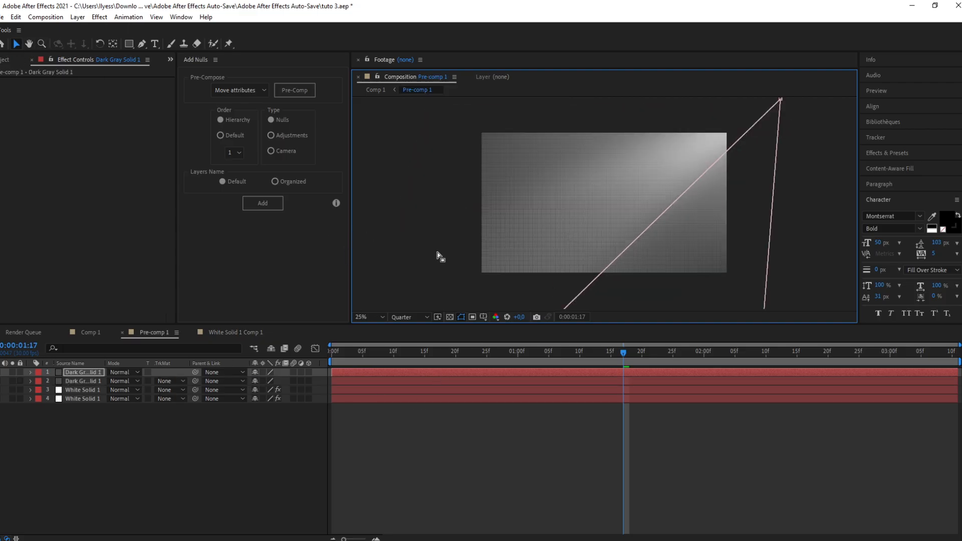
{"action": "left_click", "coordinate": [447, 240]}
{"action": "left_click", "coordinate": [436, 227]}
{"action": "scroll", "coordinate": [579, 230], "scroll_direction": "down", "scroll_amount": 1}
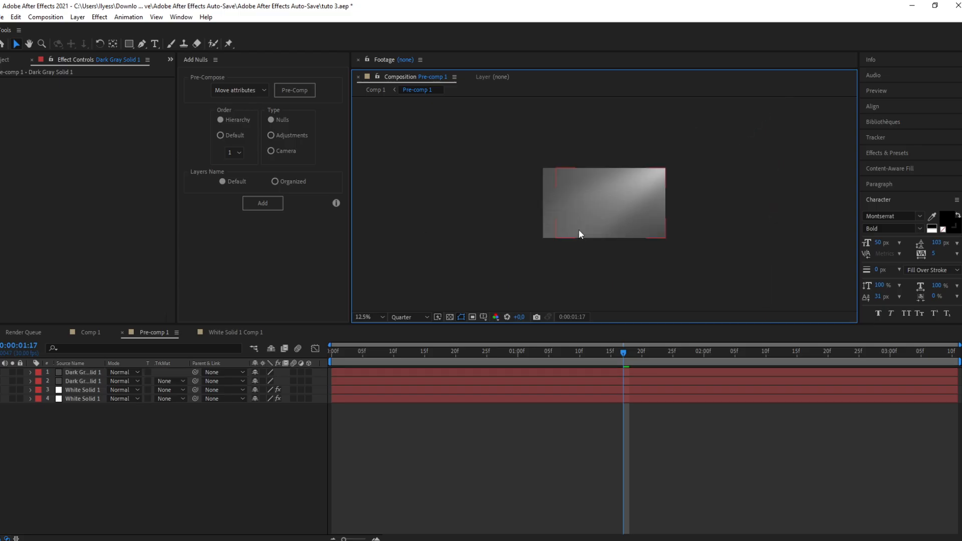
{"action": "scroll", "coordinate": [579, 230], "scroll_direction": "up", "scroll_amount": 1}
{"action": "scroll", "coordinate": [579, 230], "scroll_direction": "down", "scroll_amount": 1}
{"action": "scroll", "coordinate": [487, 222], "scroll_direction": "up", "scroll_amount": 1}
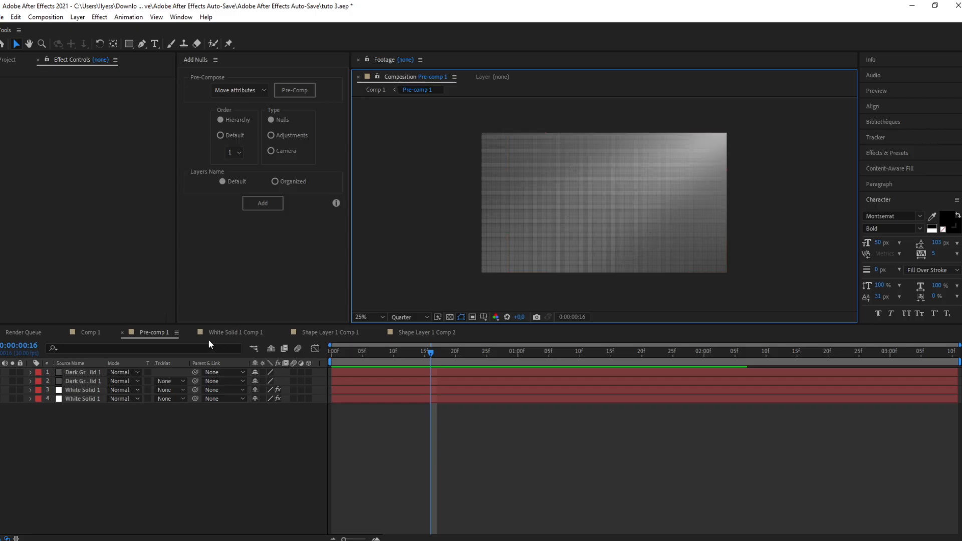
Step: In the Shape Layer 1 Comp 2 composition, draw a rounded rectangle about 648 × 672 px near the centre
{"action": "left_click", "coordinate": [427, 332]}
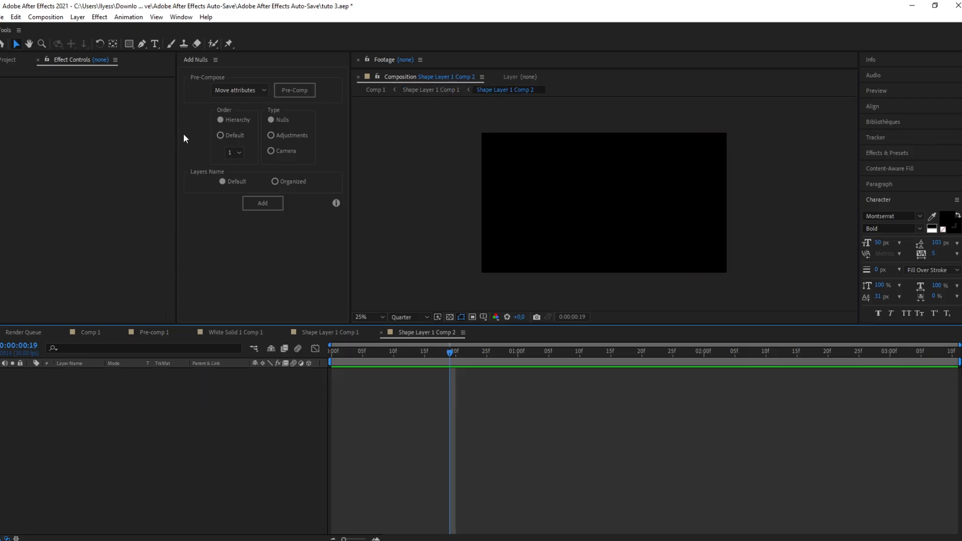
{"action": "left_click", "coordinate": [142, 44]}
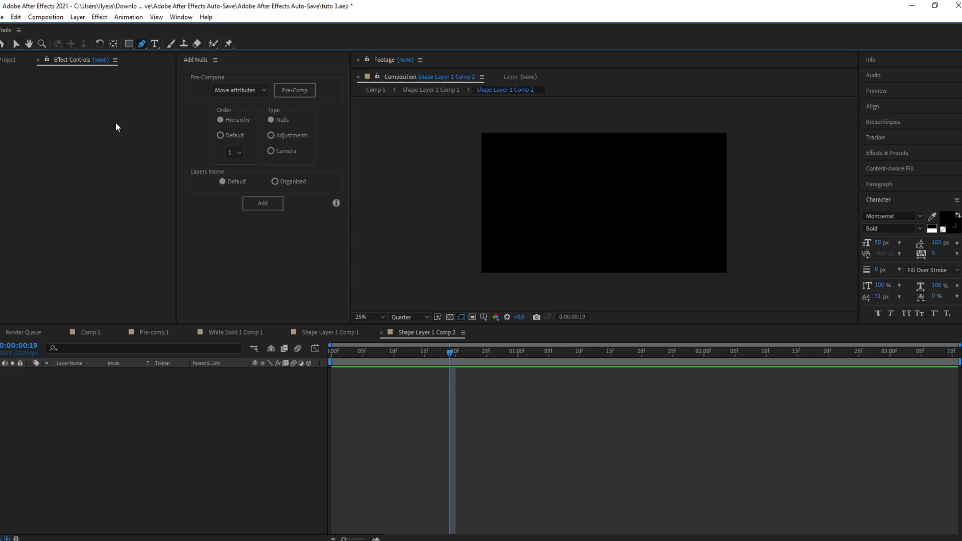
{"action": "left_click", "coordinate": [131, 43]}
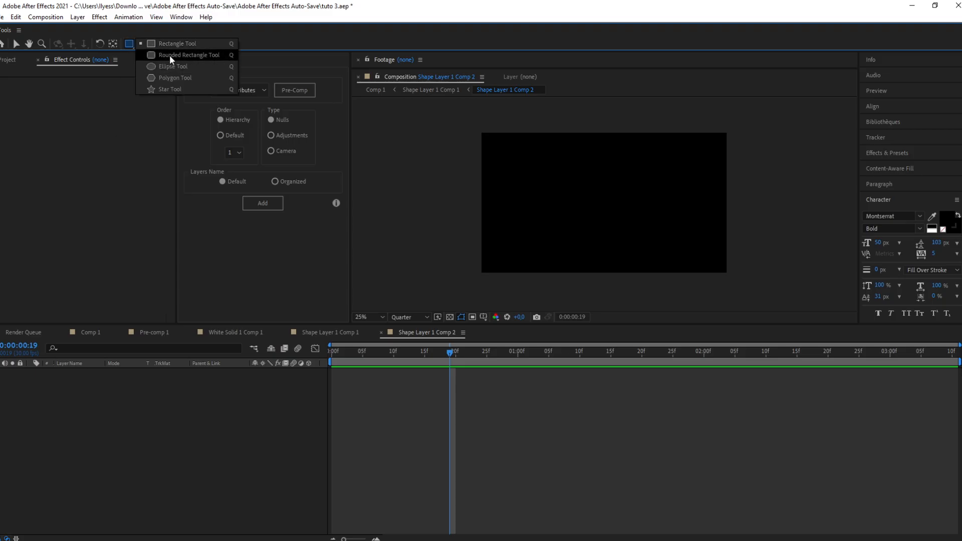
{"action": "left_click", "coordinate": [189, 55]}
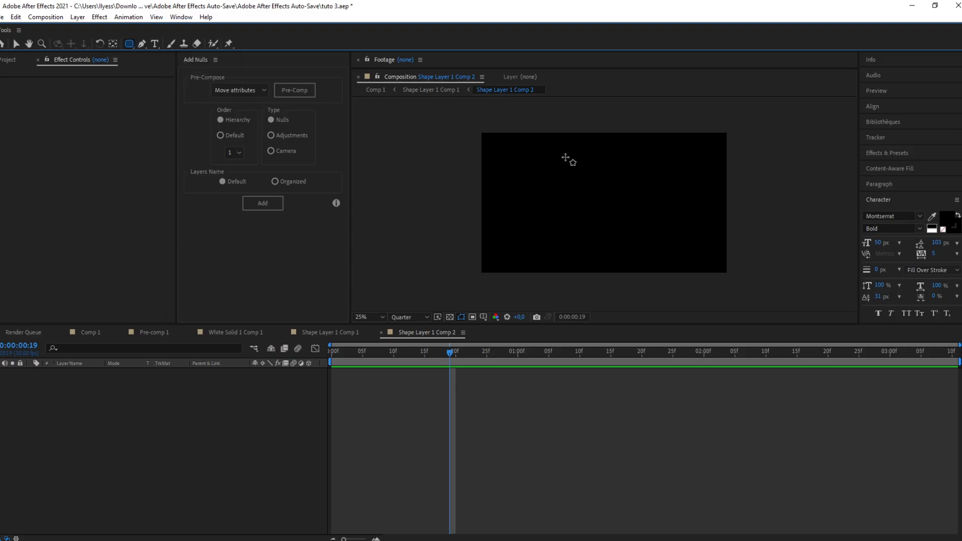
{"action": "left_click_drag", "start_coordinate": [568, 167], "coordinate": [650, 254]}
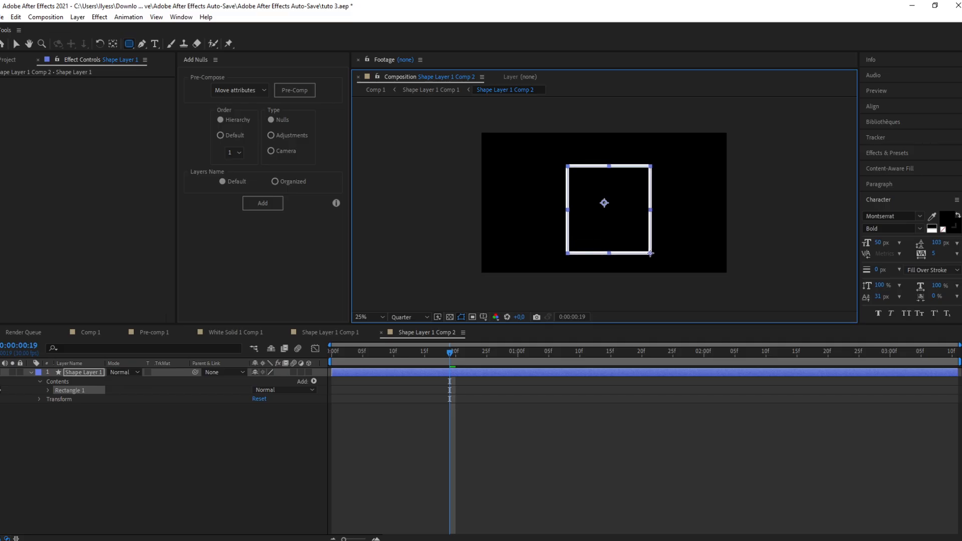
Step: Align the shape layer to the composition's horizontal and vertical centres, then deselect it
{"action": "left_click", "coordinate": [881, 107]}
{"action": "left_click", "coordinate": [939, 131]}
{"action": "left_click", "coordinate": [887, 131]}
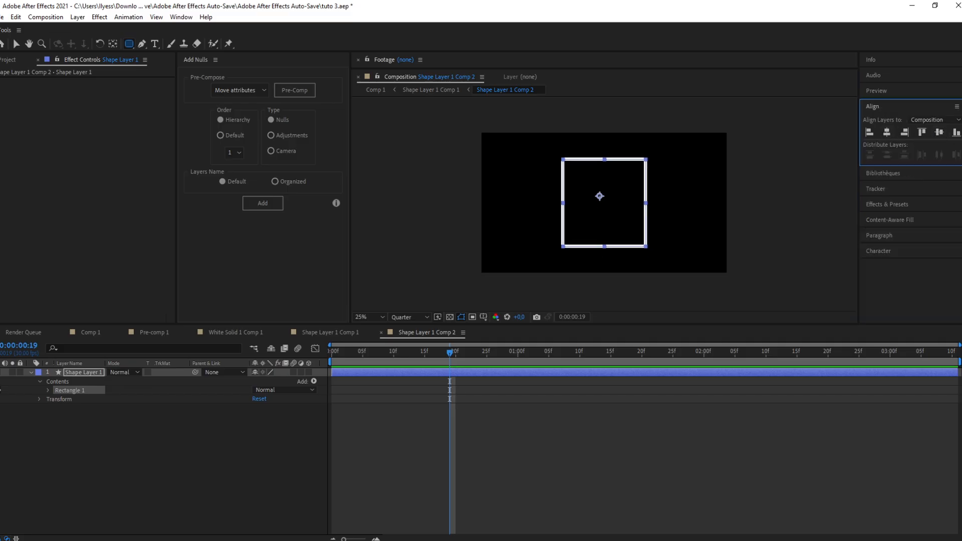
{"action": "left_click", "coordinate": [17, 43]}
{"action": "left_click", "coordinate": [447, 235]}
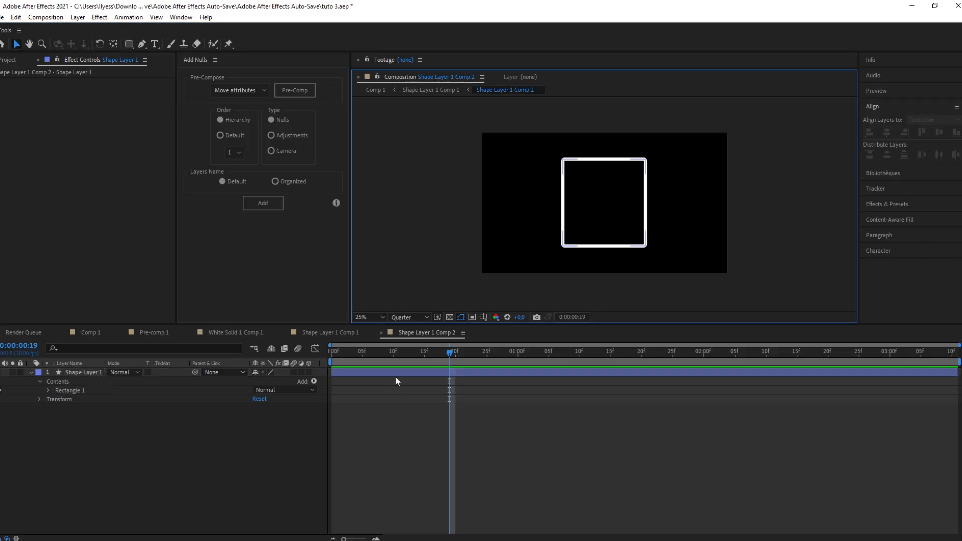
Step: Enable the rectangle's fill and set the fill colour to white
{"action": "left_click", "coordinate": [48, 390]}
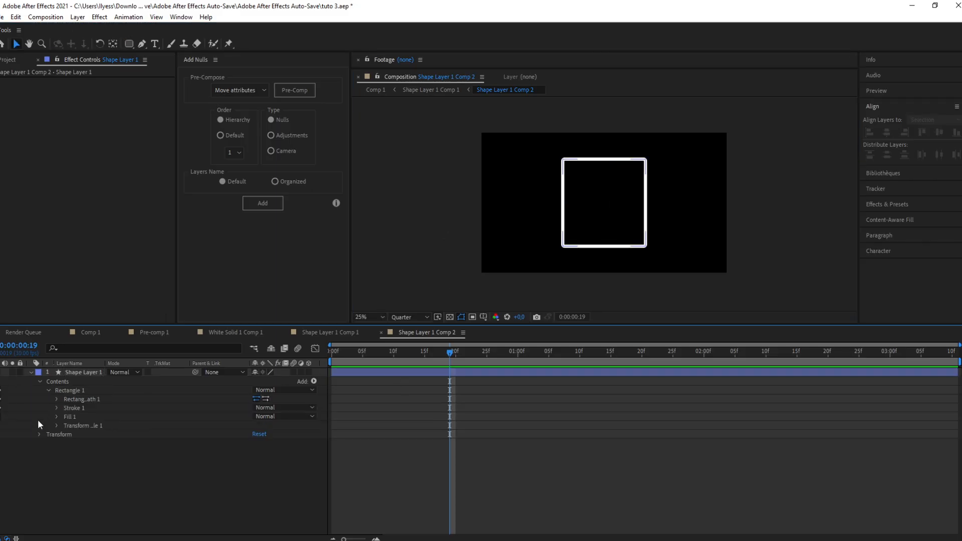
{"action": "left_click", "coordinate": [1, 416]}
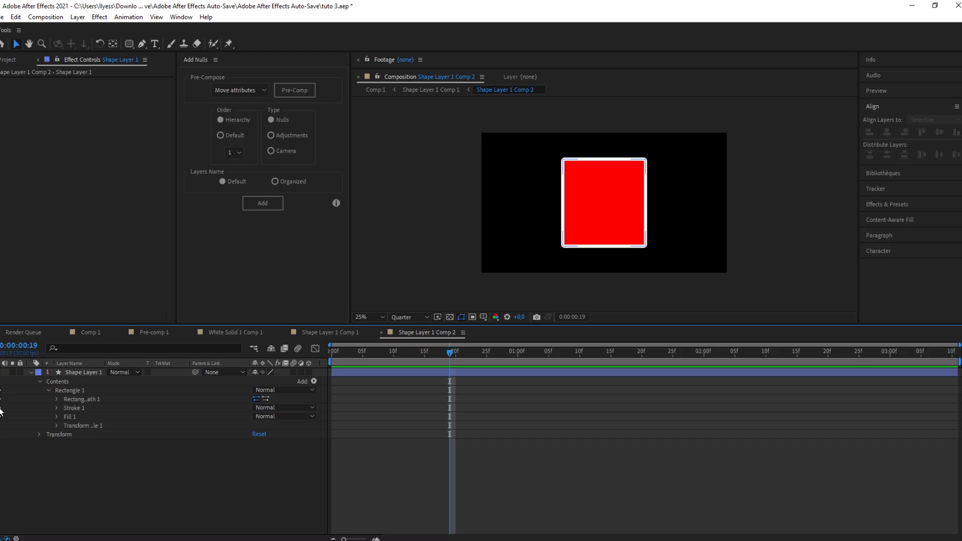
{"action": "left_click", "coordinate": [56, 417]}
{"action": "left_click", "coordinate": [257, 443]}
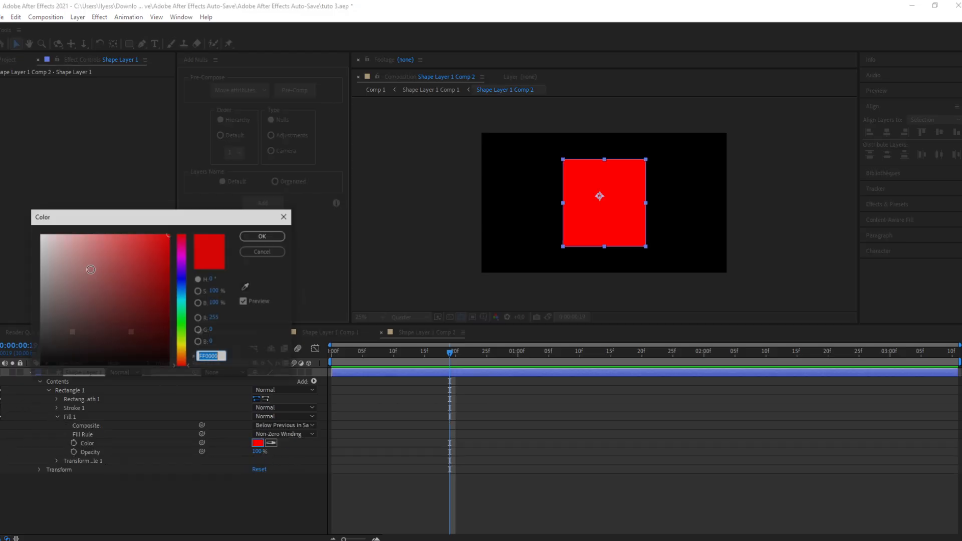
{"action": "left_click_drag", "start_coordinate": [75, 250], "coordinate": [14, 200]}
{"action": "left_click", "coordinate": [262, 236]}
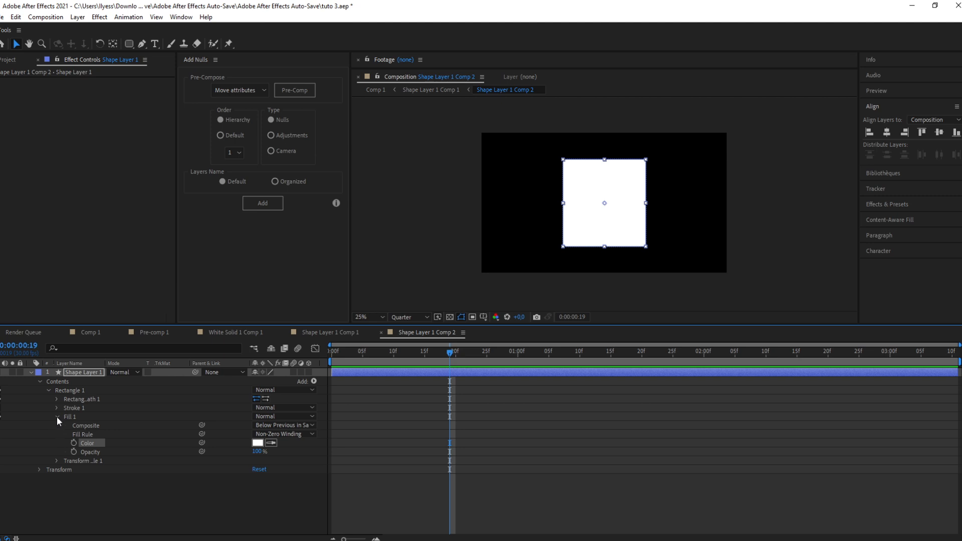
Step: Set the rectangle path's roundness to 92 and collapse the layer's properties
{"action": "left_click", "coordinate": [58, 417]}
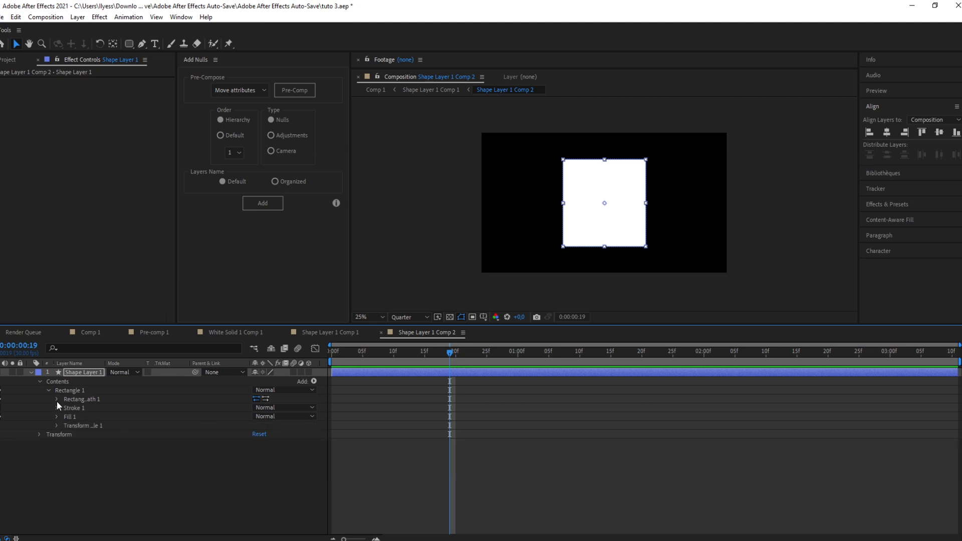
{"action": "left_click", "coordinate": [57, 399]}
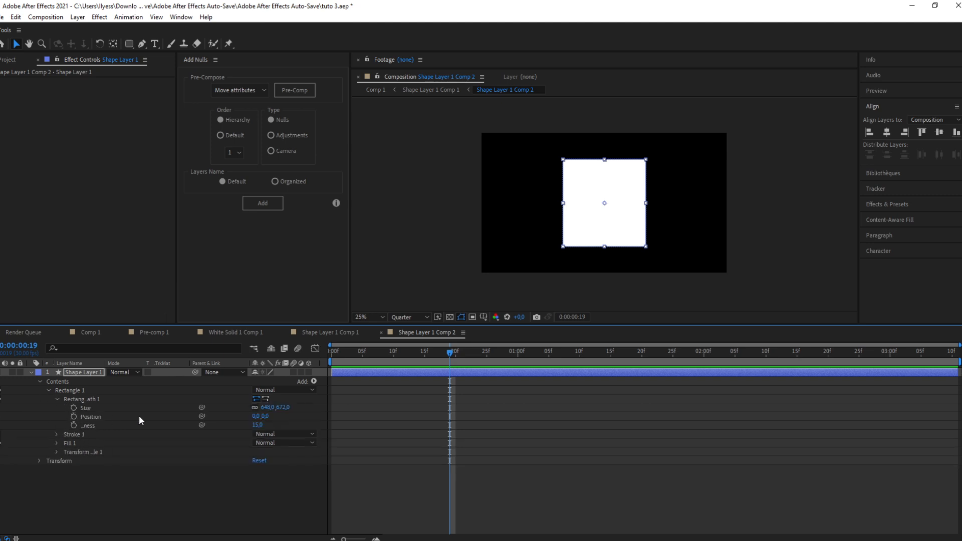
{"action": "left_click_drag", "start_coordinate": [258, 428], "coordinate": [286, 420]}
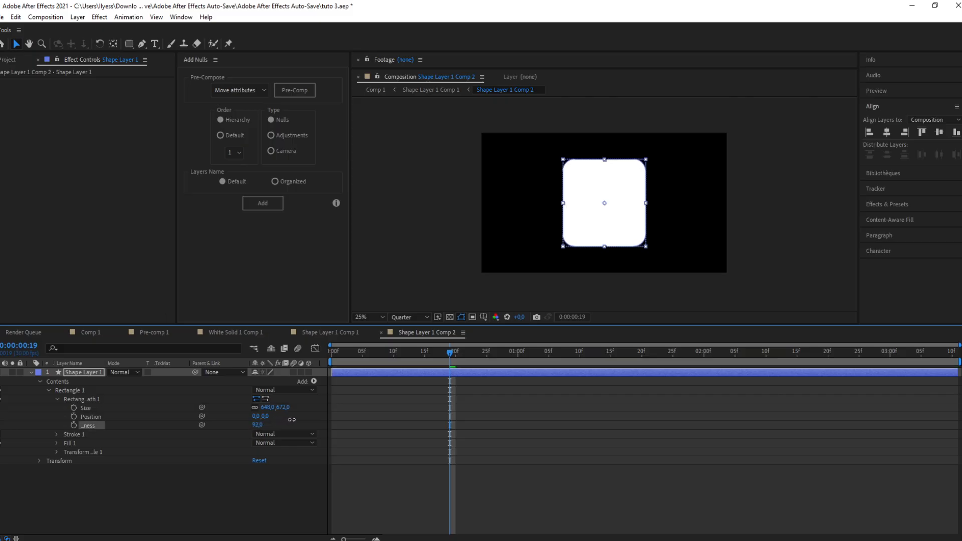
{"action": "left_click", "coordinate": [392, 372]}
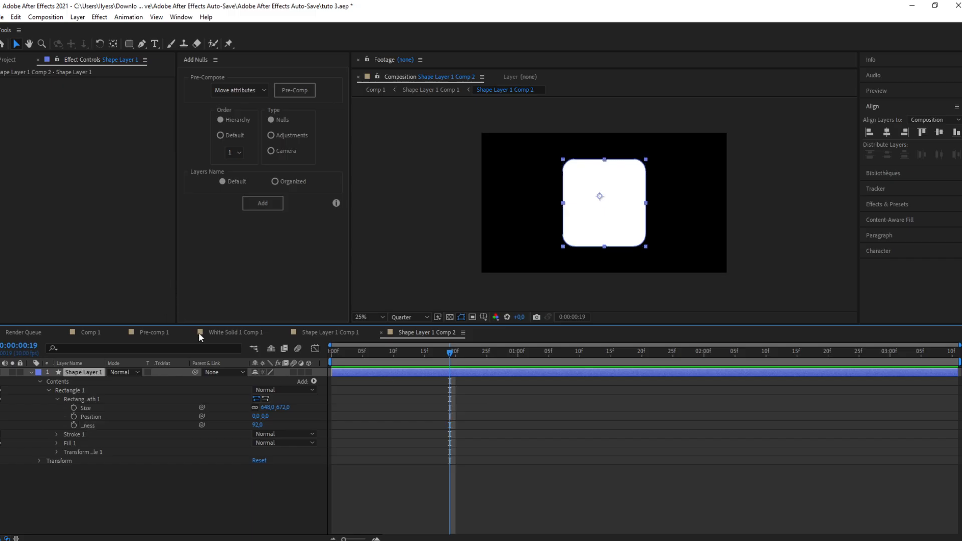
{"action": "left_click", "coordinate": [32, 373]}
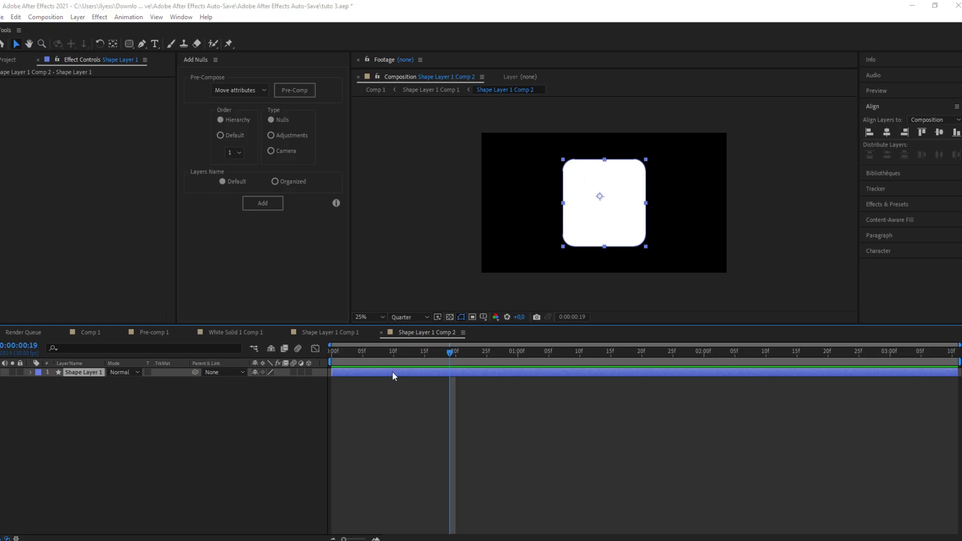
Step: Apply the 4-Color Gradient effect to the shape layer
{"action": "key", "text": "ctrl+space"}
{"action": "type", "text": "4c"}
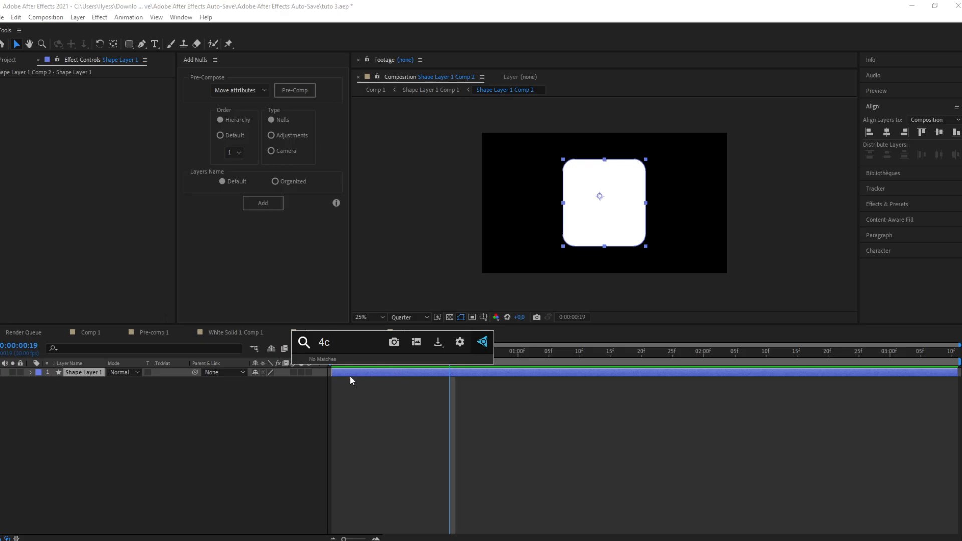
{"action": "key", "text": "BackSpace"}
{"action": "left_click", "coordinate": [338, 373]}
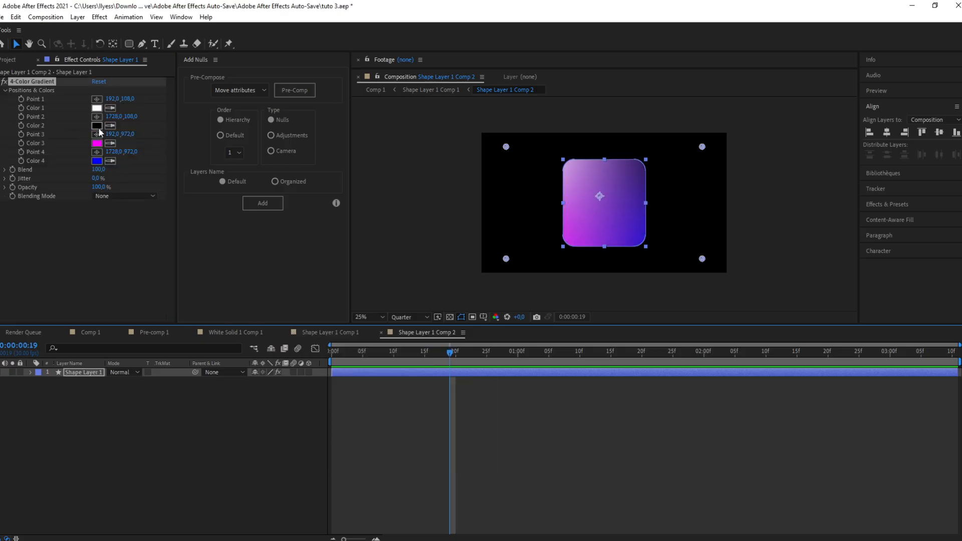
Step: Set the gradient's Color 2 to gray 646464
{"action": "left_click", "coordinate": [97, 125]}
{"action": "left_click_drag", "start_coordinate": [93, 290], "coordinate": [11, 313]}
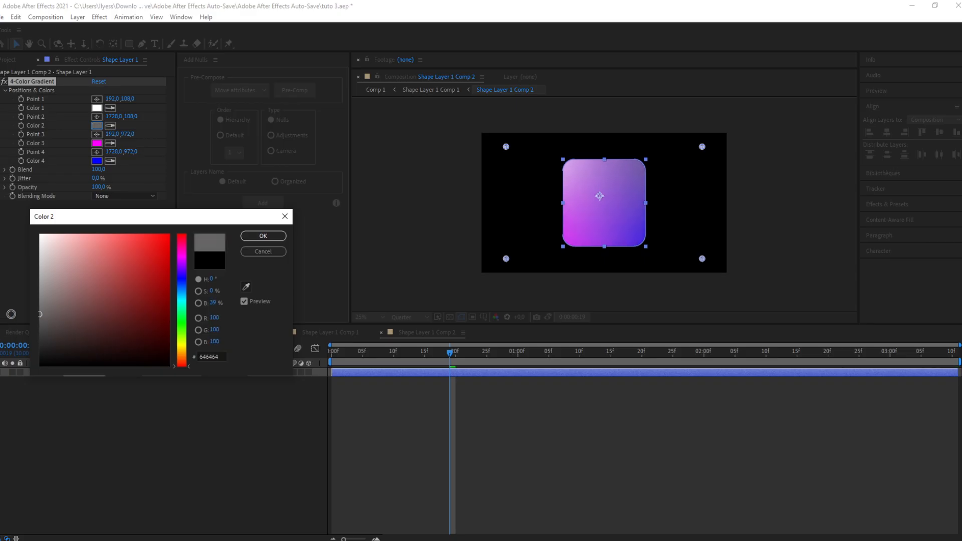
{"action": "left_click", "coordinate": [278, 236]}
Step: Set the gradient's Color 3 to white FFFFFF
{"action": "left_click", "coordinate": [97, 143]}
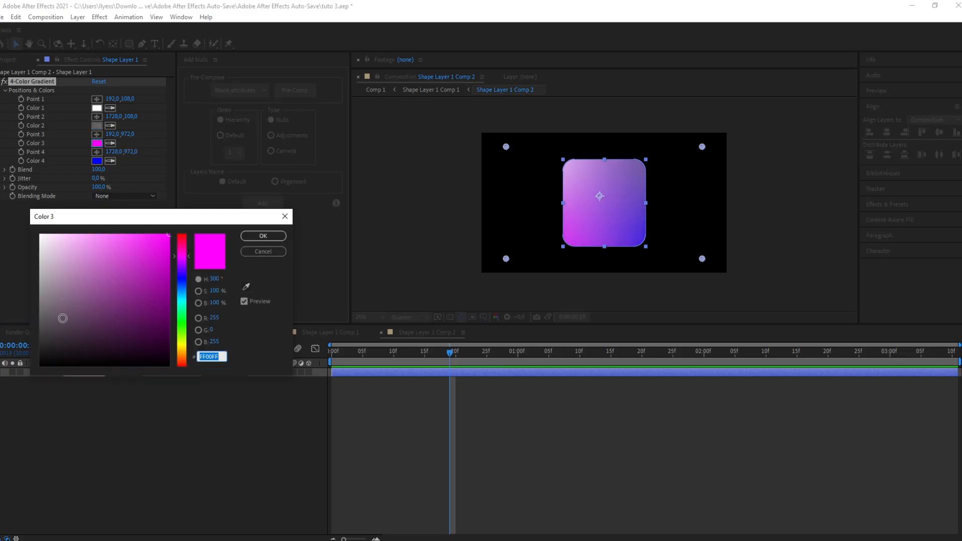
{"action": "left_click_drag", "start_coordinate": [60, 316], "coordinate": [24, 197]}
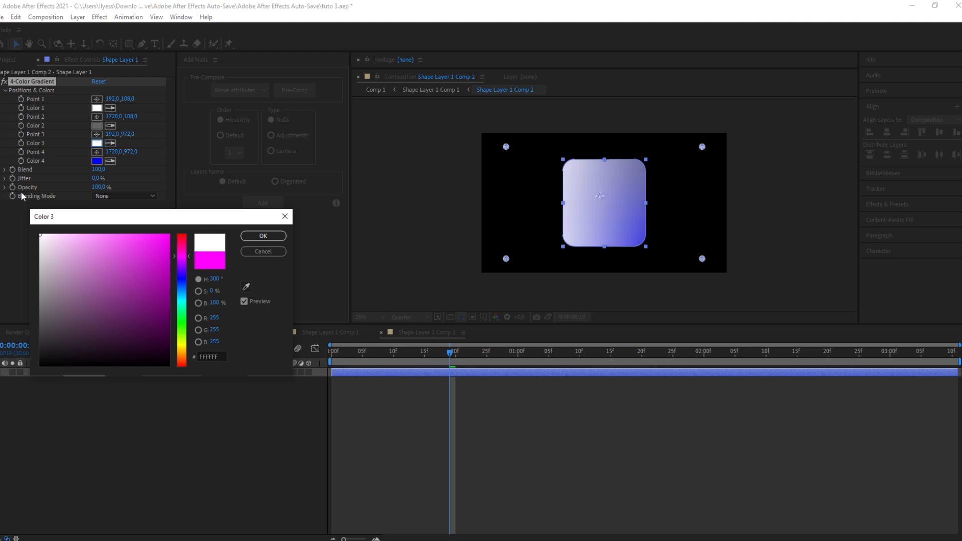
{"action": "left_click", "coordinate": [263, 236]}
Step: Set Color 4 to the same gray as Color 2, 646464, sampling it with the eyedropper
{"action": "left_click", "coordinate": [97, 161]}
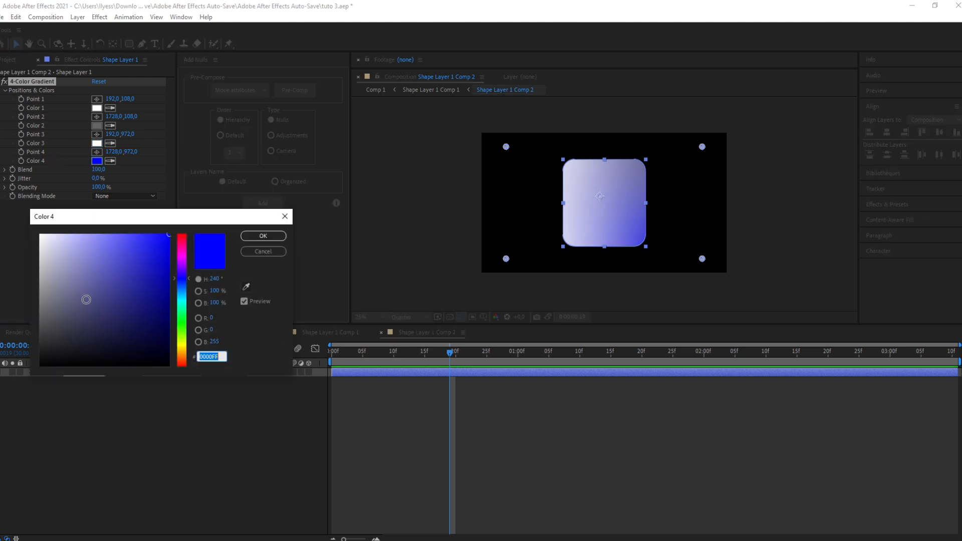
{"action": "left_click_drag", "start_coordinate": [86, 297], "coordinate": [15, 326]}
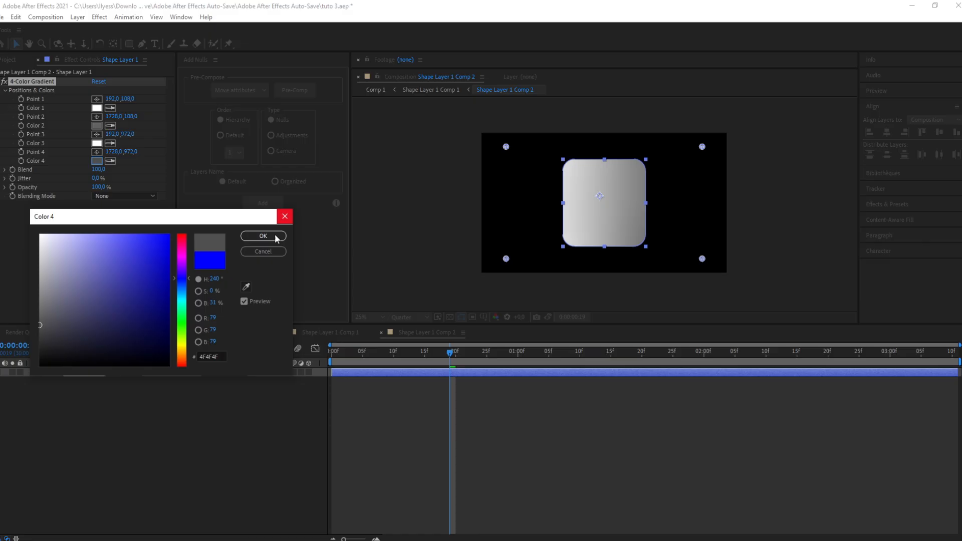
{"action": "left_click", "coordinate": [246, 286]}
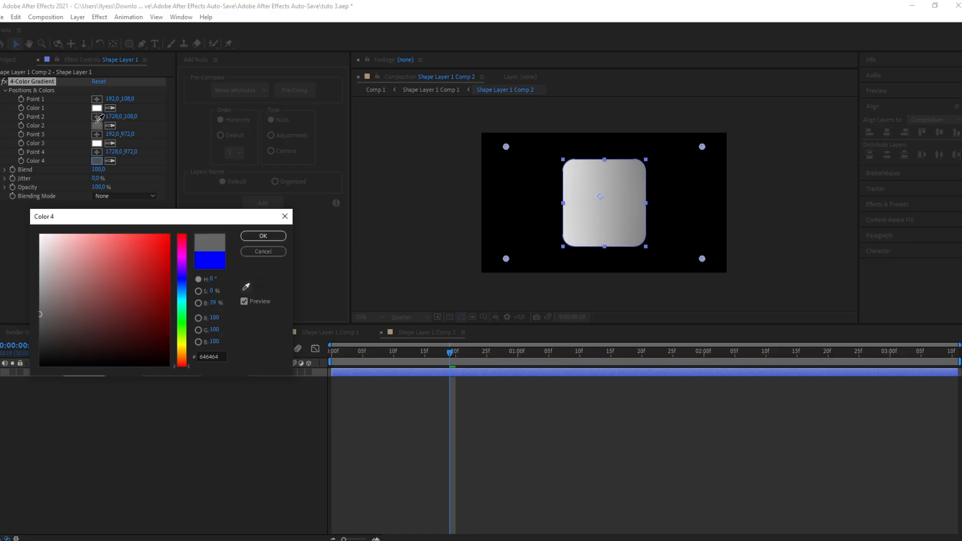
{"action": "left_click", "coordinate": [97, 125]}
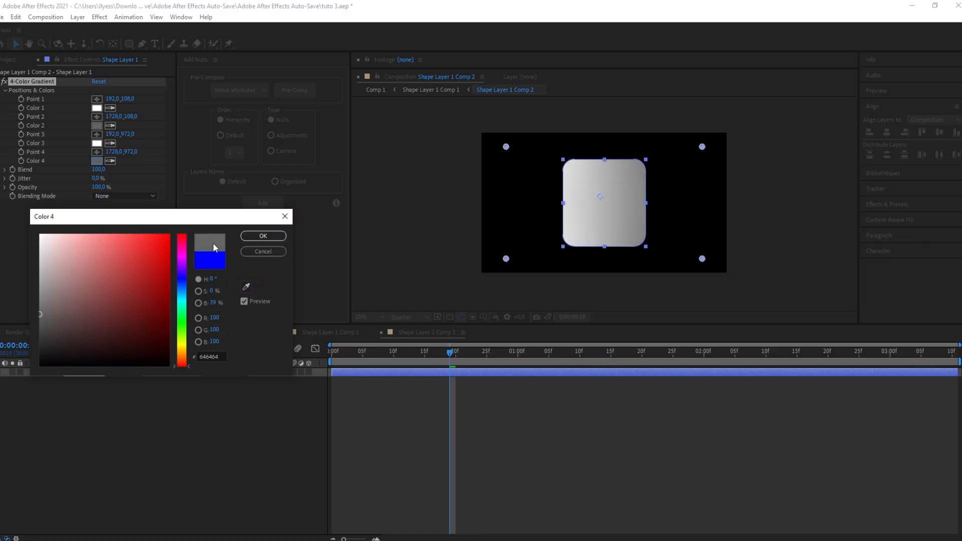
{"action": "left_click", "coordinate": [263, 236]}
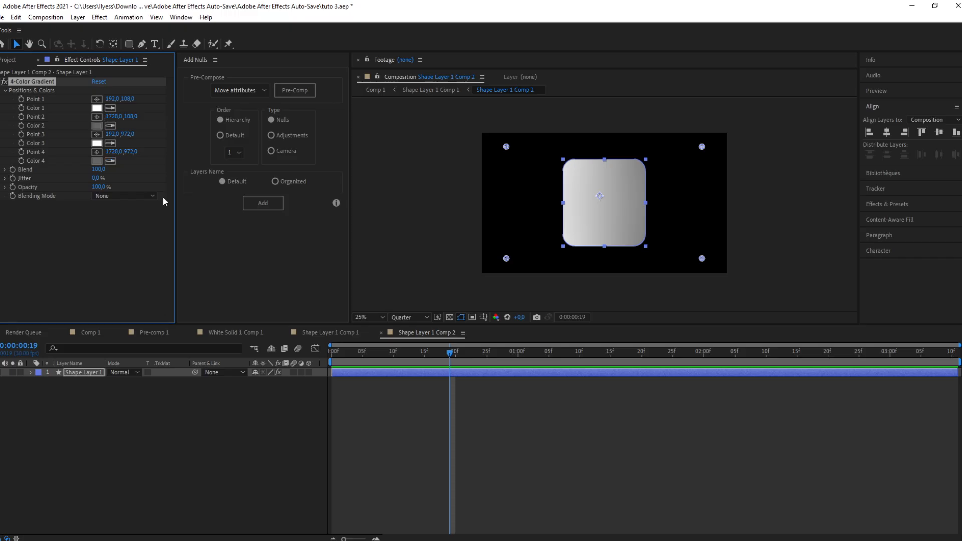
Step: Reposition the gradient points: Points 1 and 3 to the upper right, Point 2 to the upper left, Point 4 inward at the bottom
{"action": "left_click_drag", "start_coordinate": [506, 146], "coordinate": [703, 149]}
{"action": "left_click_drag", "start_coordinate": [574, 149], "coordinate": [546, 140]}
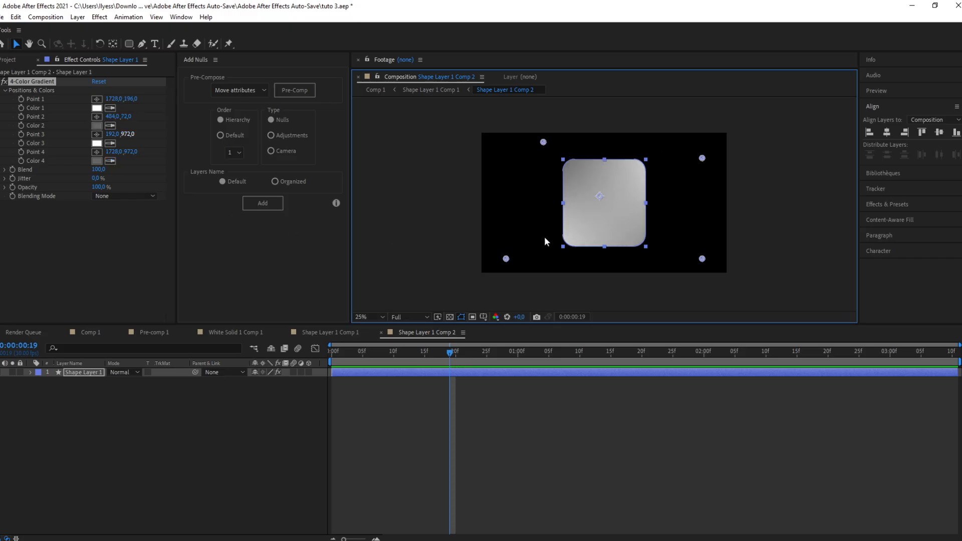
{"action": "left_click_drag", "start_coordinate": [506, 259], "coordinate": [702, 147]}
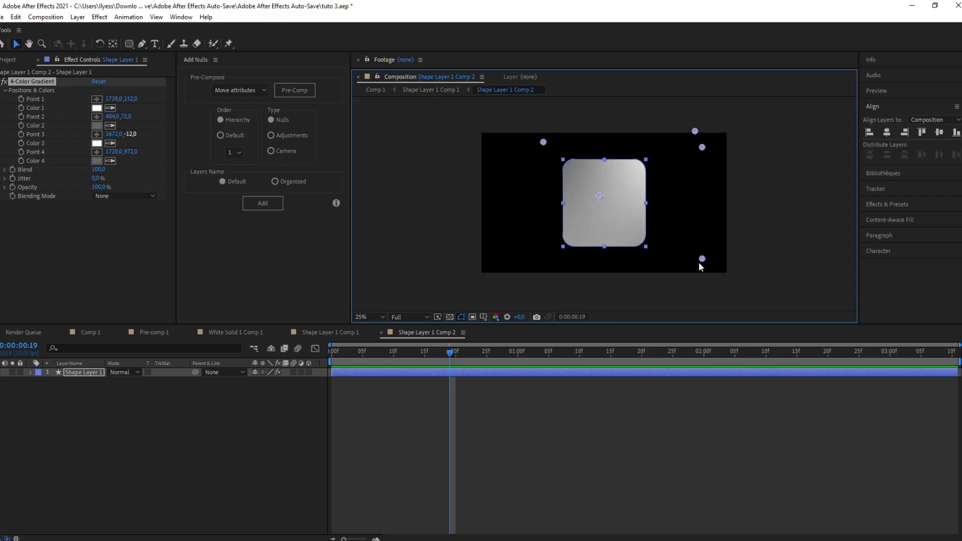
{"action": "left_click_drag", "start_coordinate": [702, 258], "coordinate": [670, 255]}
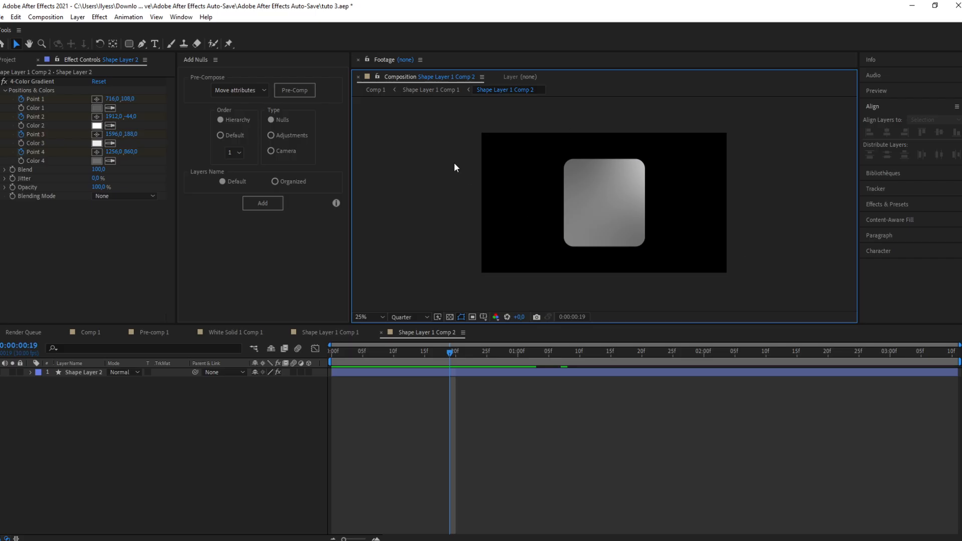
{"action": "scroll", "coordinate": [454, 163], "scroll_direction": "down", "scroll_amount": 1}
{"action": "scroll", "coordinate": [454, 163], "scroll_direction": "up", "scroll_amount": 1}
{"action": "scroll", "coordinate": [454, 162], "scroll_direction": "down", "scroll_amount": 1}
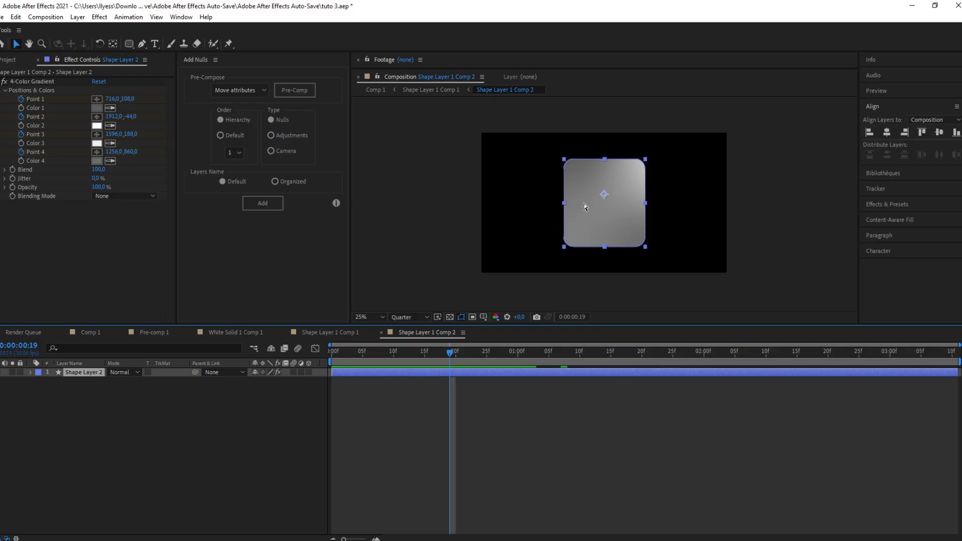
Step: Add a text layer reading "10 000€" on the rounded card
{"action": "key", "text": "ctrl+t"}
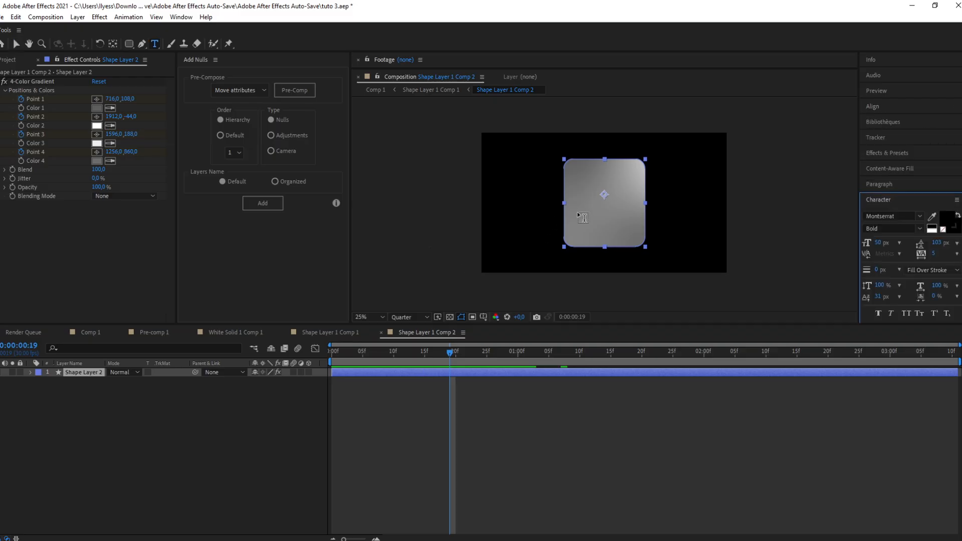
{"action": "left_click", "coordinate": [577, 202]}
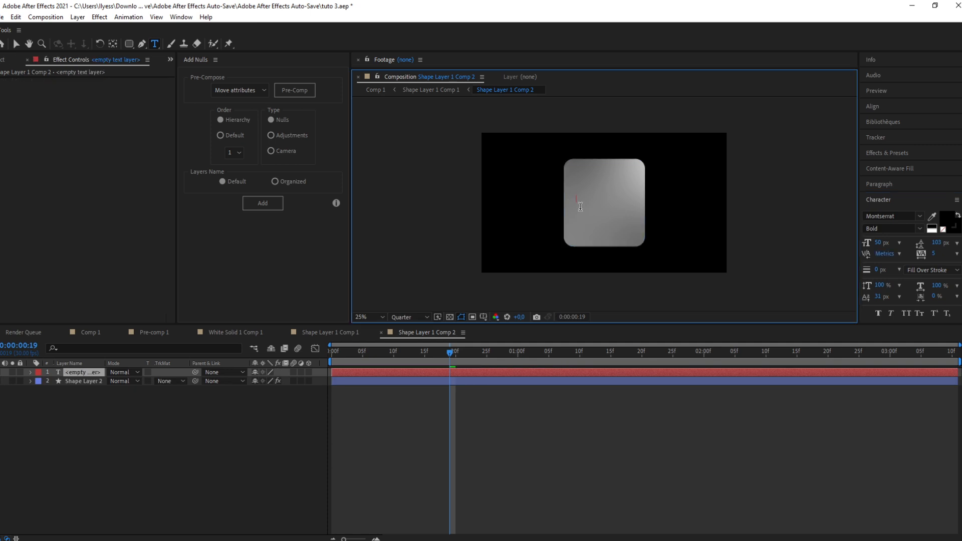
{"action": "type", "text": "10 000"}
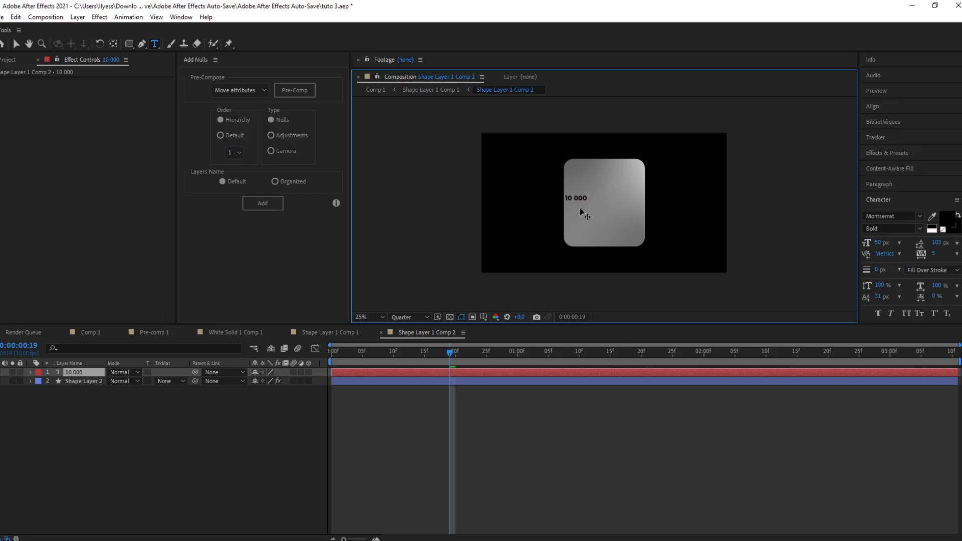
{"action": "type", "text": "€"}
Step: Scale the 10 000€ text layer up to about 186%
{"action": "left_click", "coordinate": [463, 377]}
{"action": "key", "text": "s"}
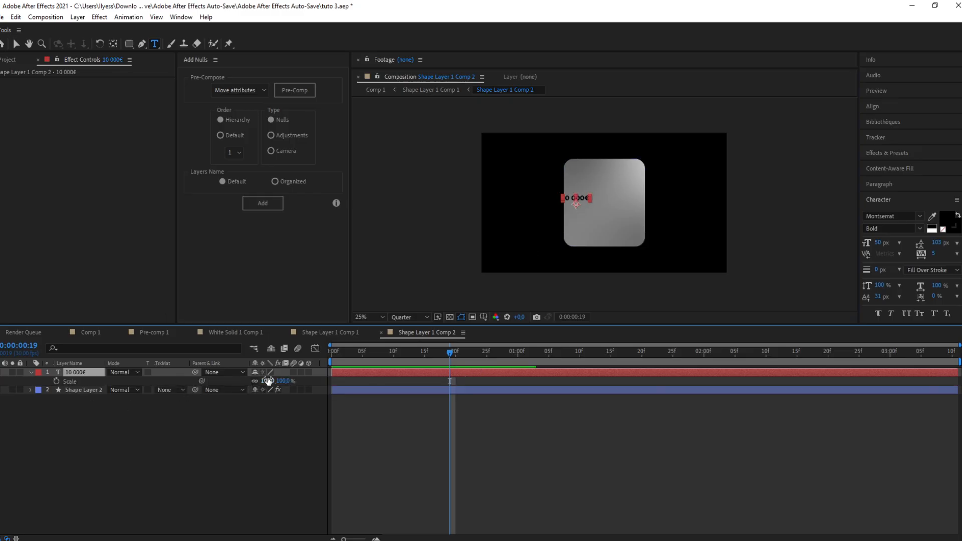
{"action": "left_click_drag", "start_coordinate": [277, 375], "coordinate": [305, 372]}
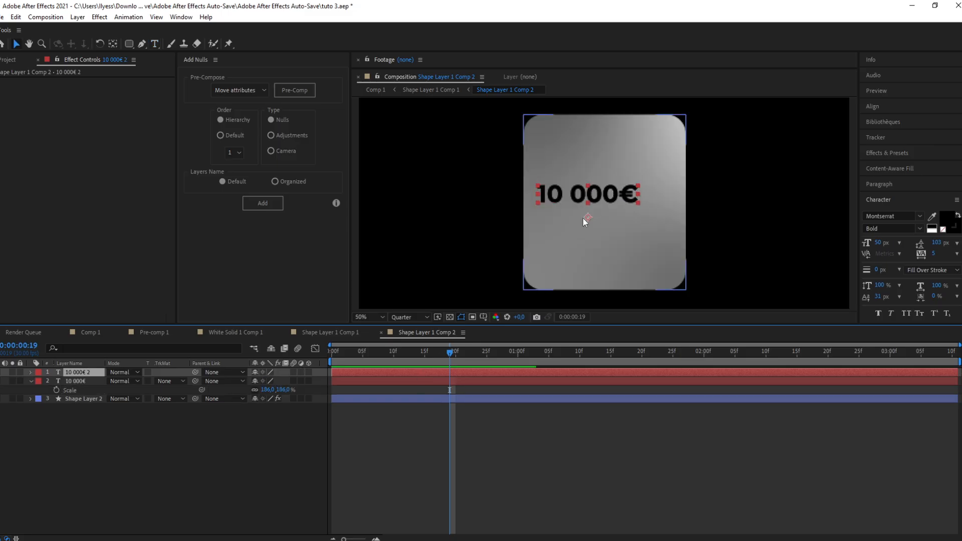
Step: Move the duplicated text below the amount and retype it as "revenus"
{"action": "left_click_drag", "start_coordinate": [597, 200], "coordinate": [613, 236]}
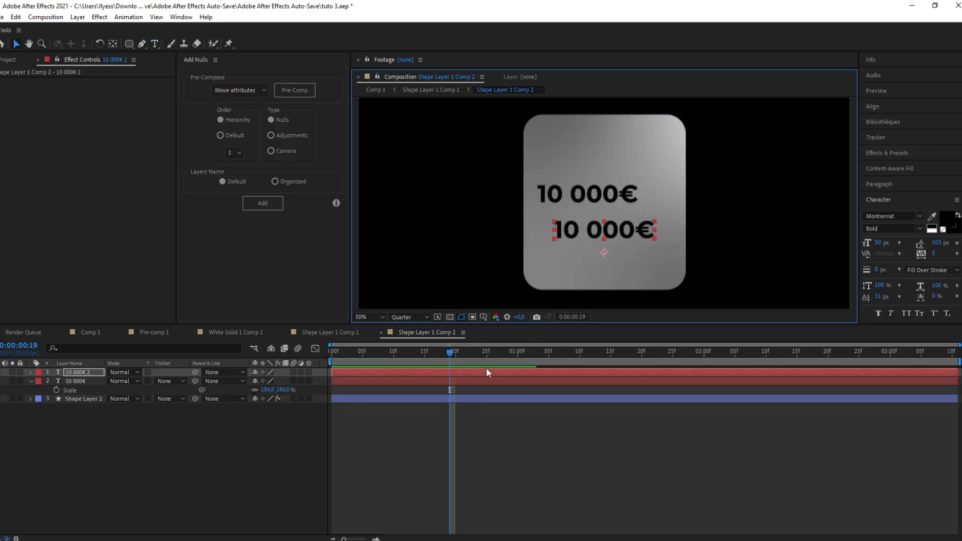
{"action": "type", "text": "re"}
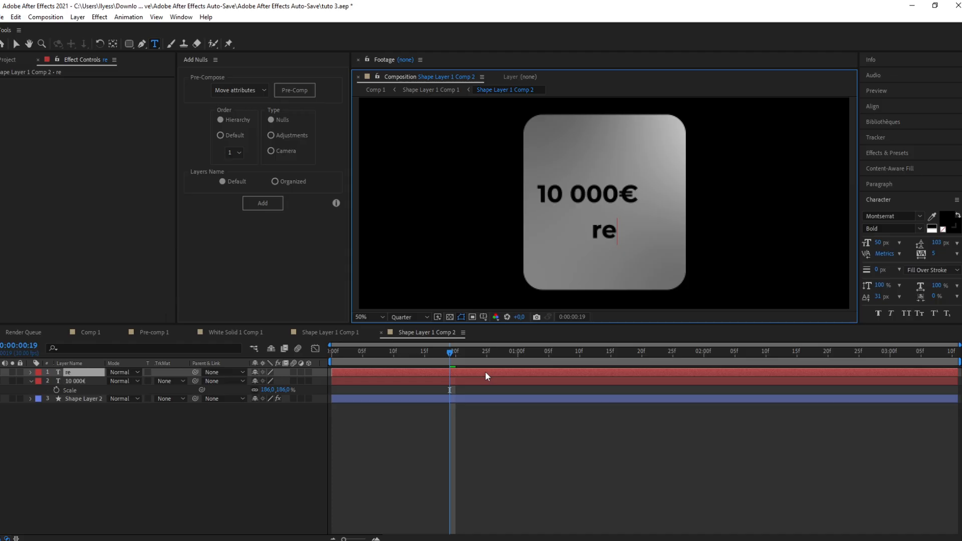
{"action": "type", "text": "venus"}
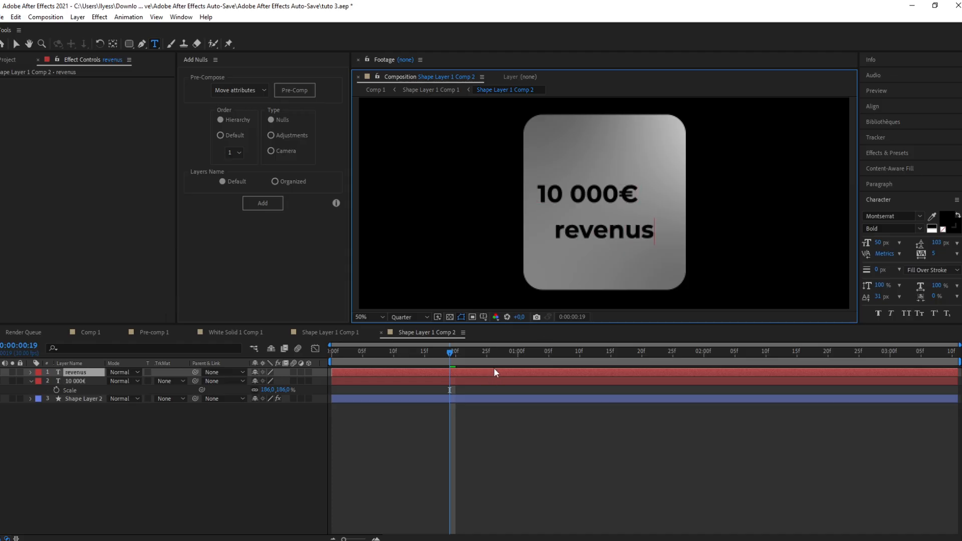
Step: Scale the revenus text layer down to 75%
{"action": "left_click", "coordinate": [486, 376]}
{"action": "key", "text": "s"}
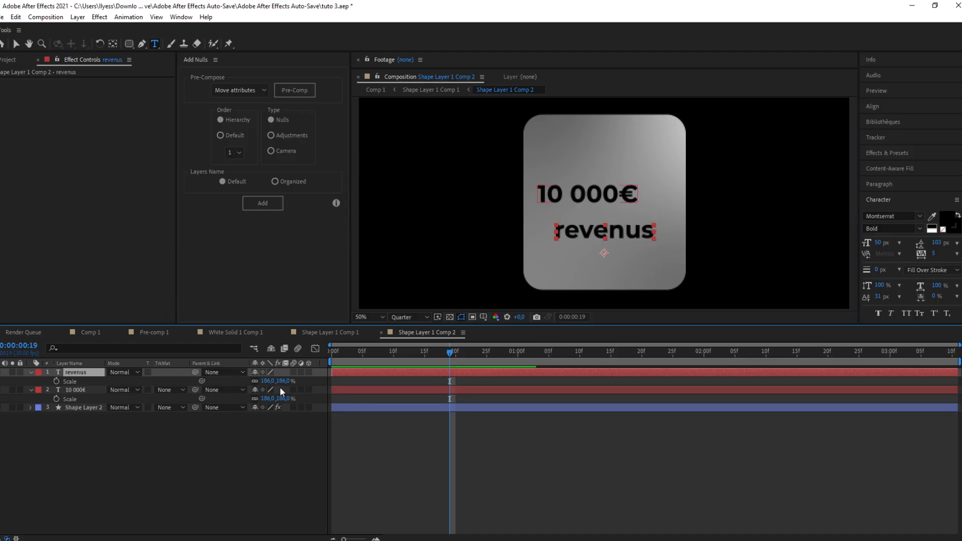
{"action": "left_click_drag", "start_coordinate": [267, 381], "coordinate": [231, 406]}
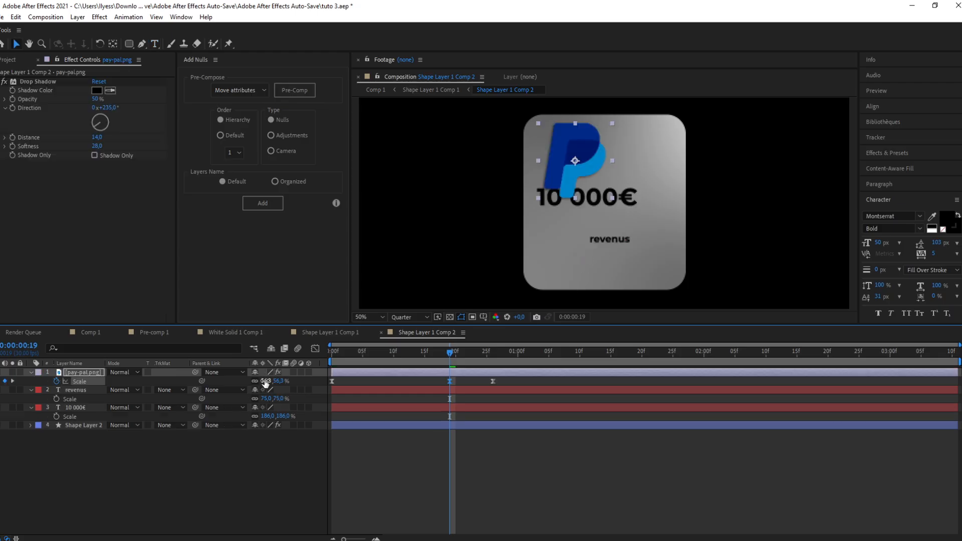
{"action": "left_click_drag", "start_coordinate": [265, 383], "coordinate": [256, 389]}
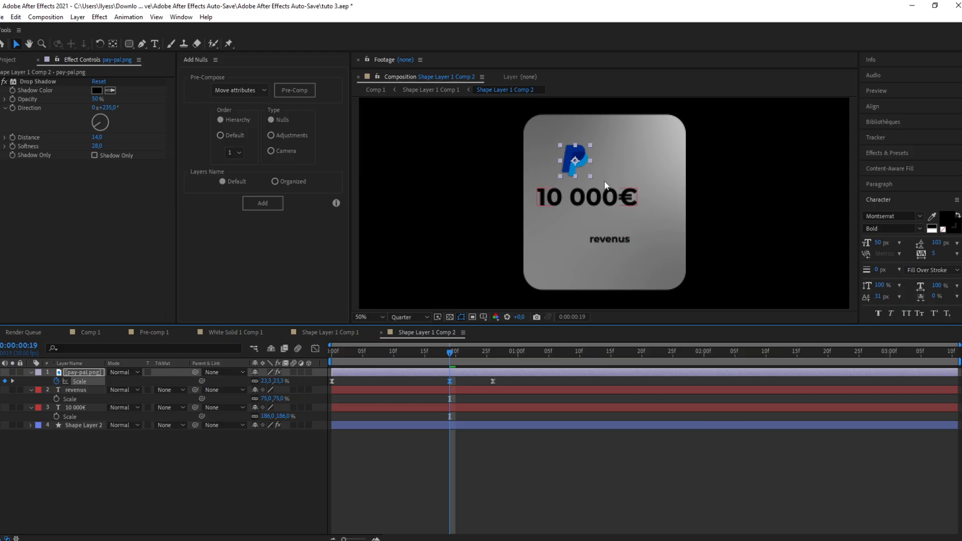
Step: Move the PayPal logo into the upper-left corner of the card
{"action": "left_click_drag", "start_coordinate": [582, 168], "coordinate": [566, 152]}
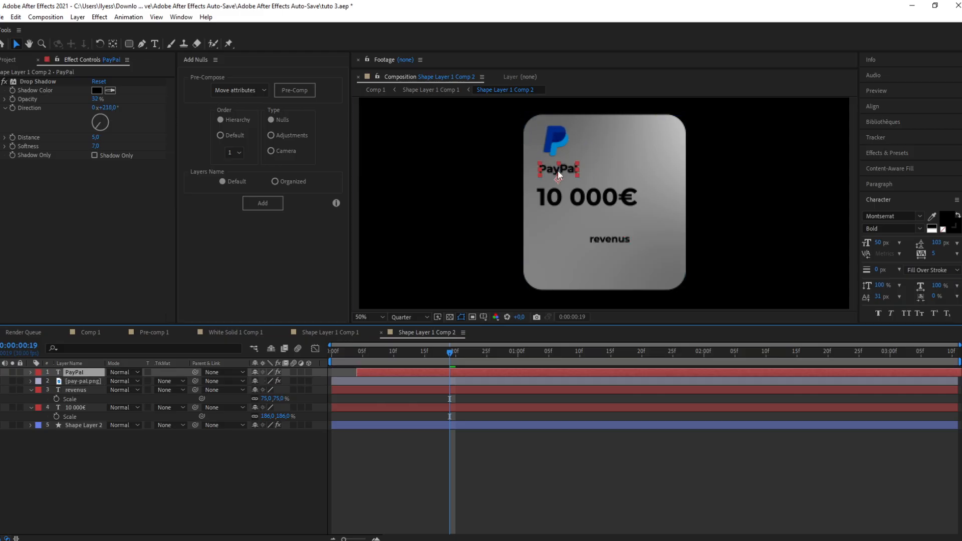
{"action": "key", "text": "slash"}
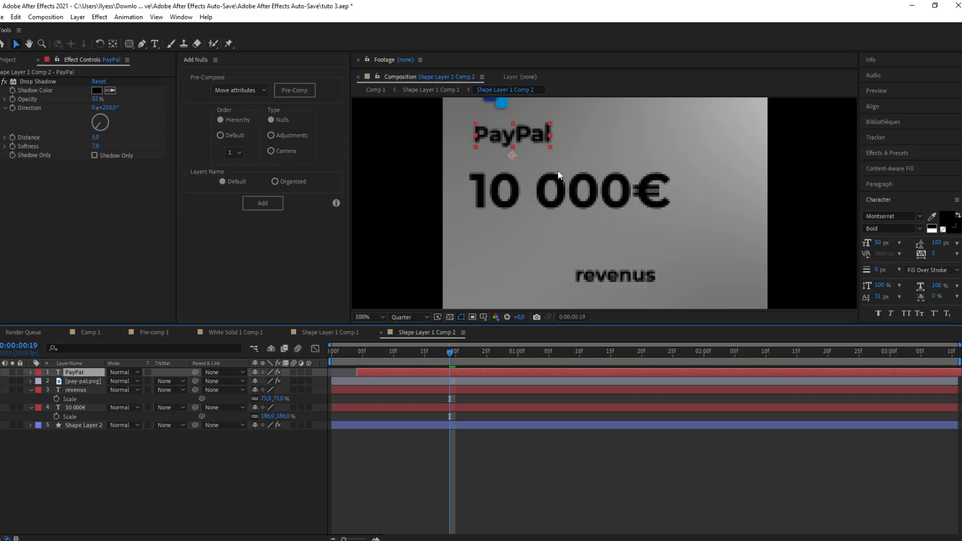
{"action": "key", "text": "comma"}
{"action": "left_click", "coordinate": [535, 169]}
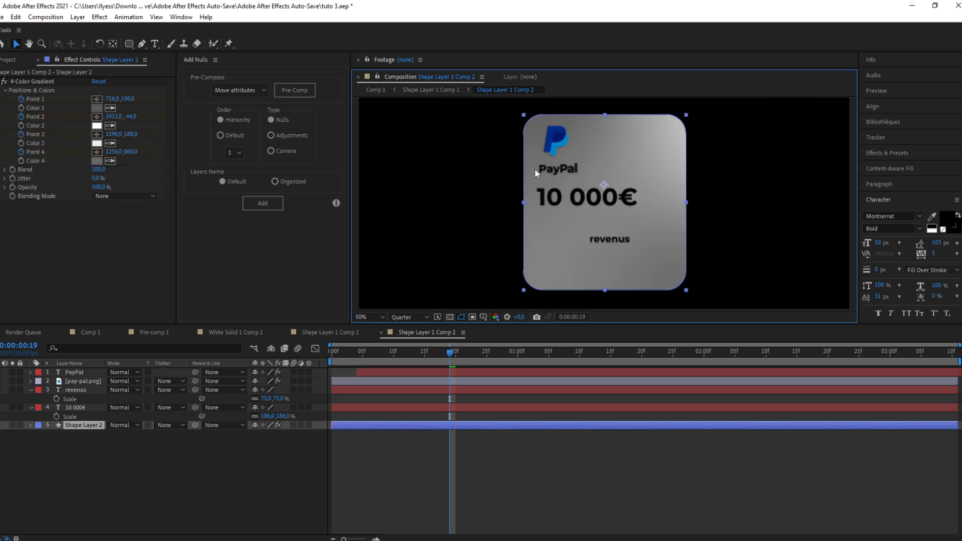
Step: Nudge the 10 000€ text slightly down and set its font style to ExtraBold
{"action": "left_click", "coordinate": [471, 389]}
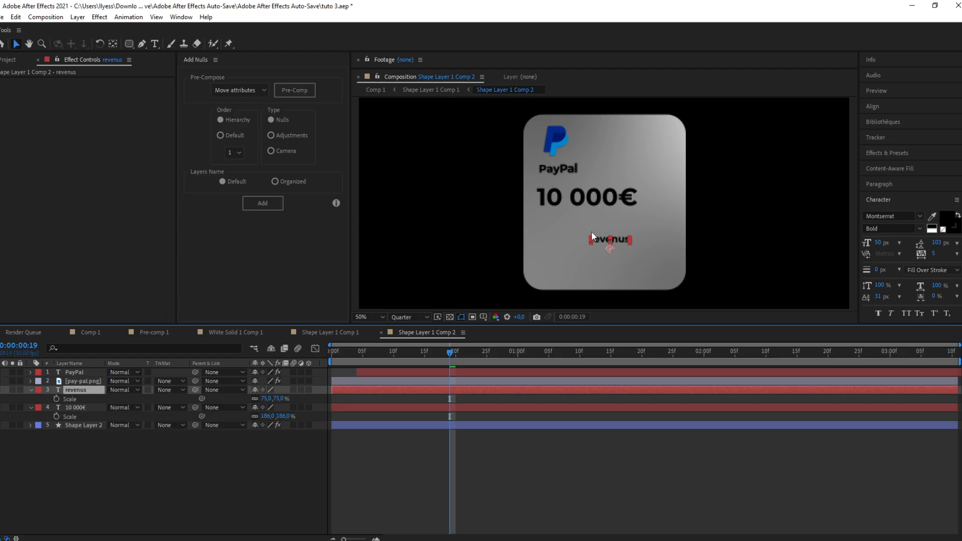
{"action": "left_click_drag", "start_coordinate": [575, 192], "coordinate": [577, 197]}
{"action": "key", "text": "s"}
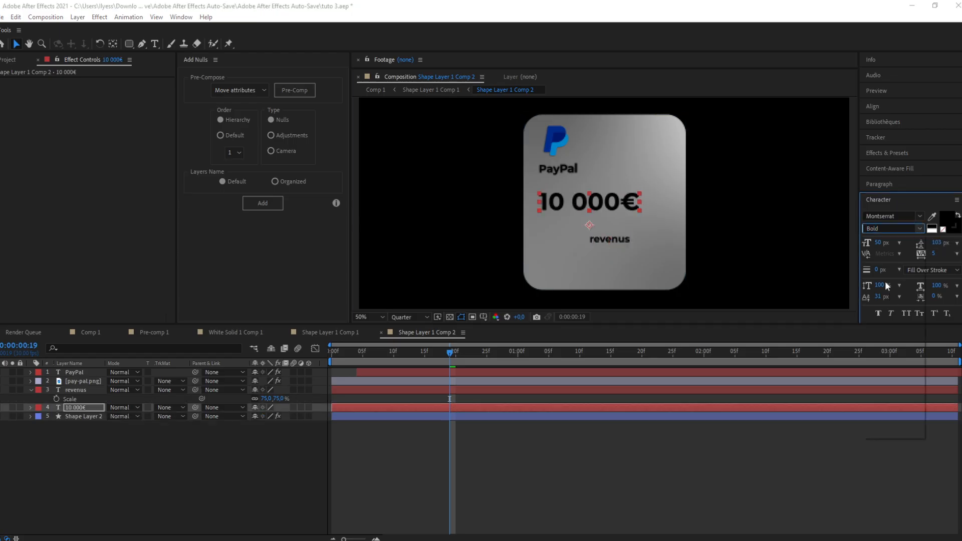
{"action": "left_click", "coordinate": [919, 229]}
{"action": "left_click", "coordinate": [883, 400]}
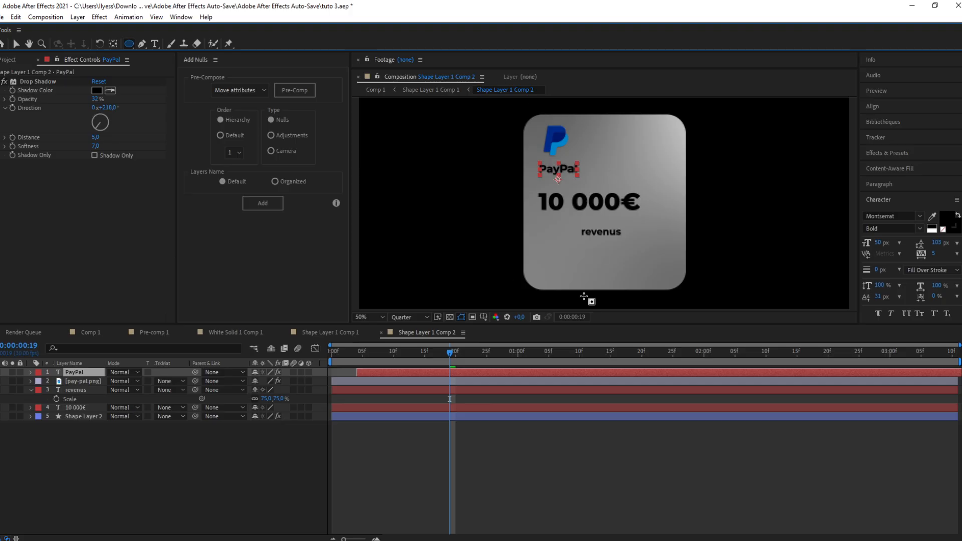
Step: Draw a small circle with the Ellipse tool below the revenus text
{"action": "left_click", "coordinate": [129, 44]}
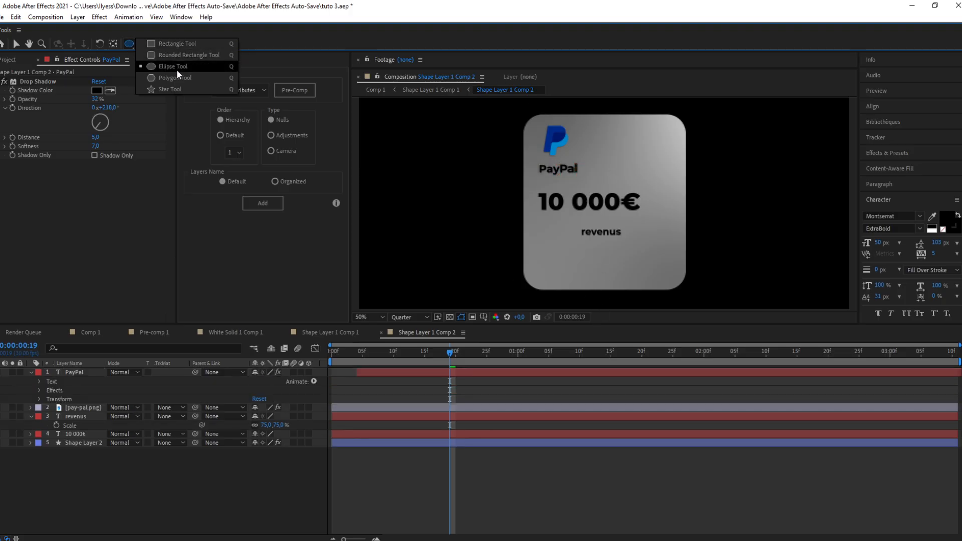
{"action": "left_click", "coordinate": [168, 69]}
{"action": "left_click_drag", "start_coordinate": [588, 246], "coordinate": [620, 274]}
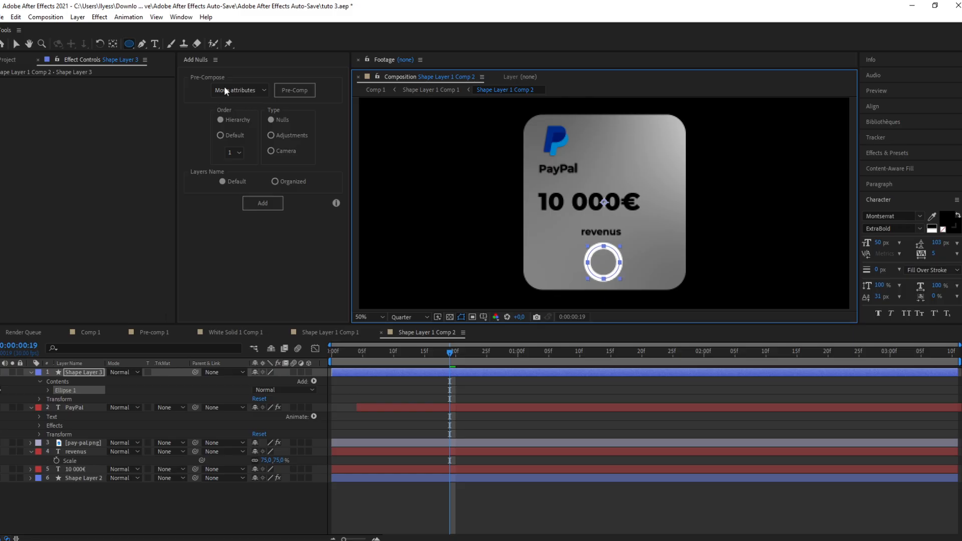
Step: Expand the ellipse's contents and turn off its stroke, leaving a solid fill
{"action": "left_click", "coordinate": [16, 43]}
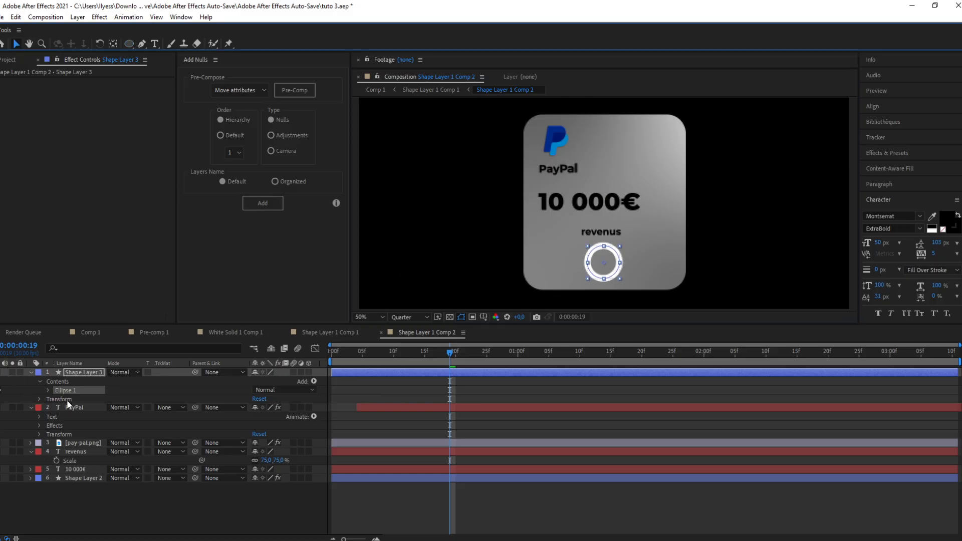
{"action": "left_click", "coordinate": [48, 390]}
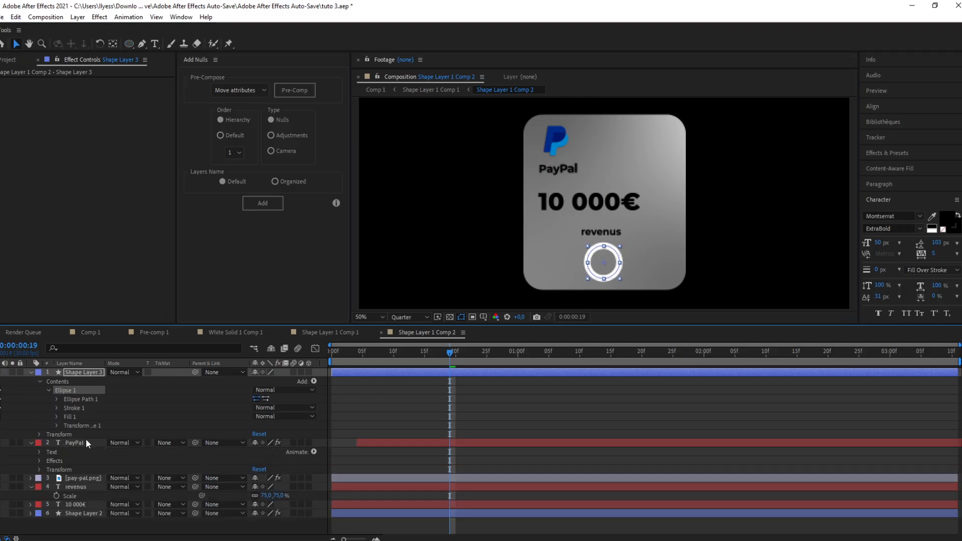
{"action": "left_click", "coordinate": [1, 417]}
{"action": "left_click", "coordinate": [1, 408]}
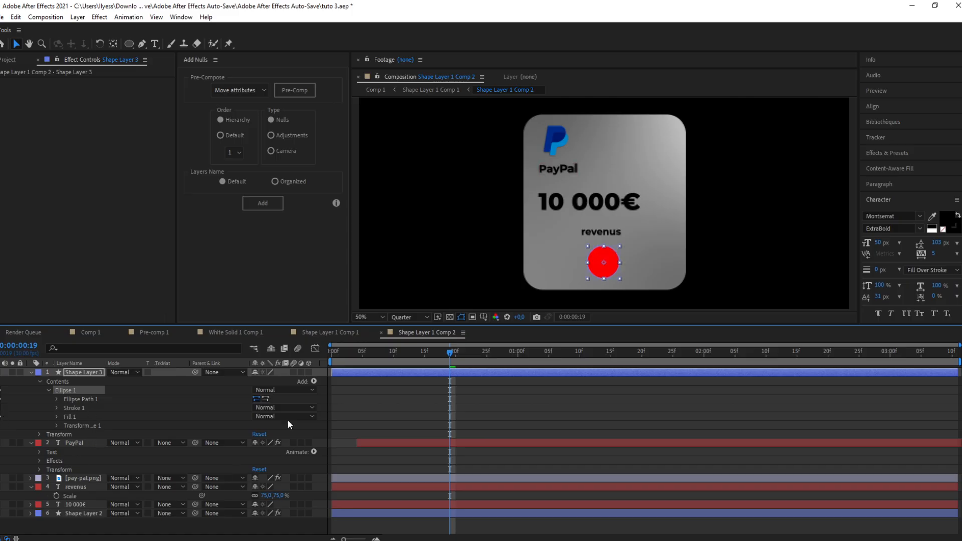
Step: Apply the 4-Color Gradient effect to the circle layer
{"action": "left_click", "coordinate": [409, 373]}
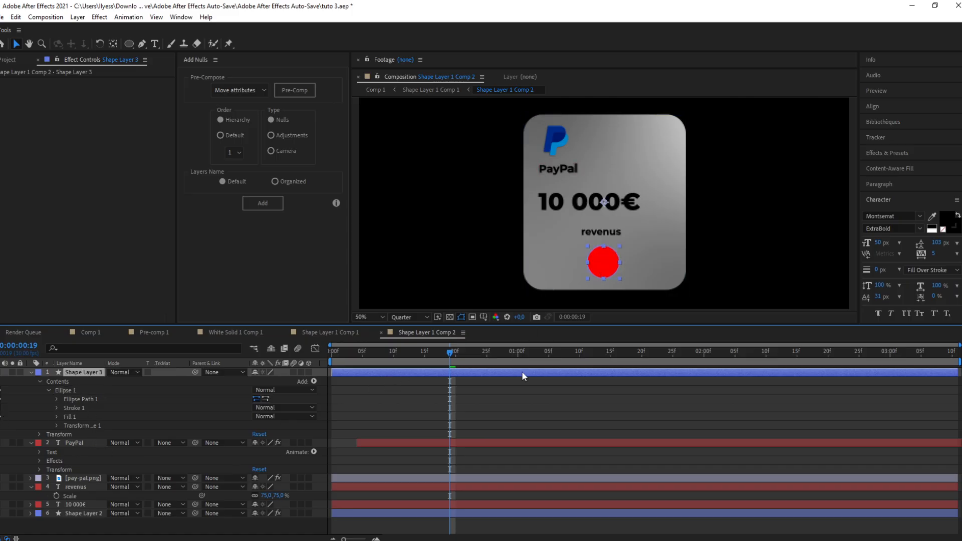
{"action": "key", "text": "ctrl+space"}
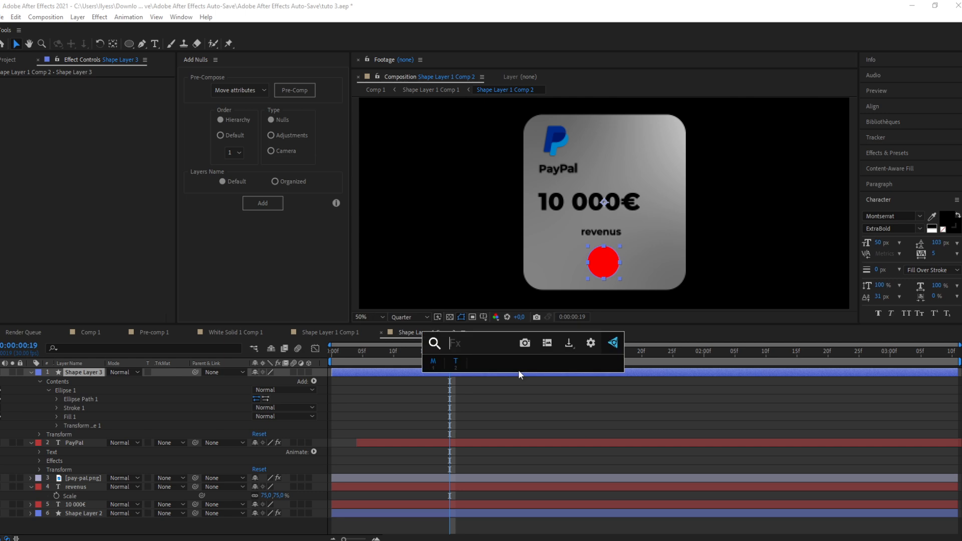
{"action": "type", "text": "4"}
{"action": "left_click", "coordinate": [507, 372]}
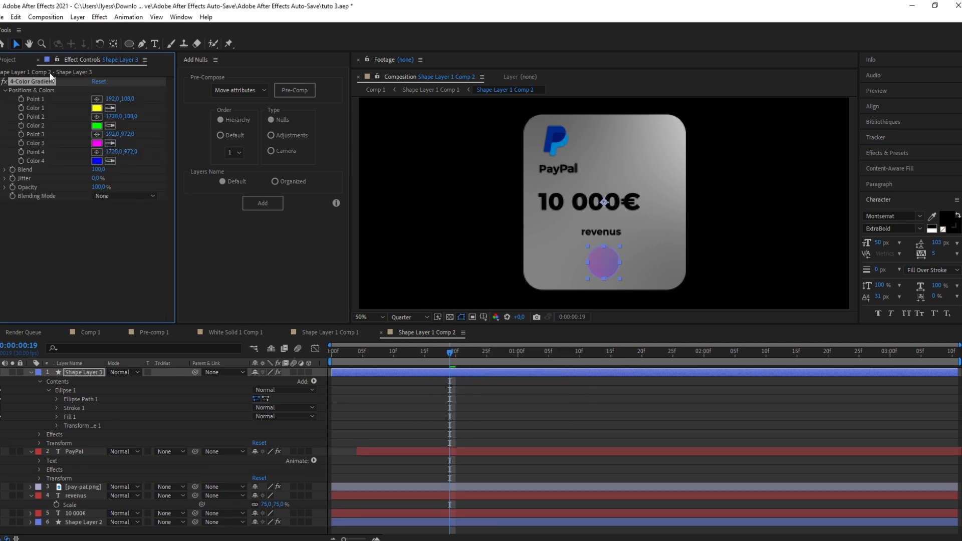
Step: Set the circle gradient's Color 1 to green 3CFF00
{"action": "left_click", "coordinate": [100, 108]}
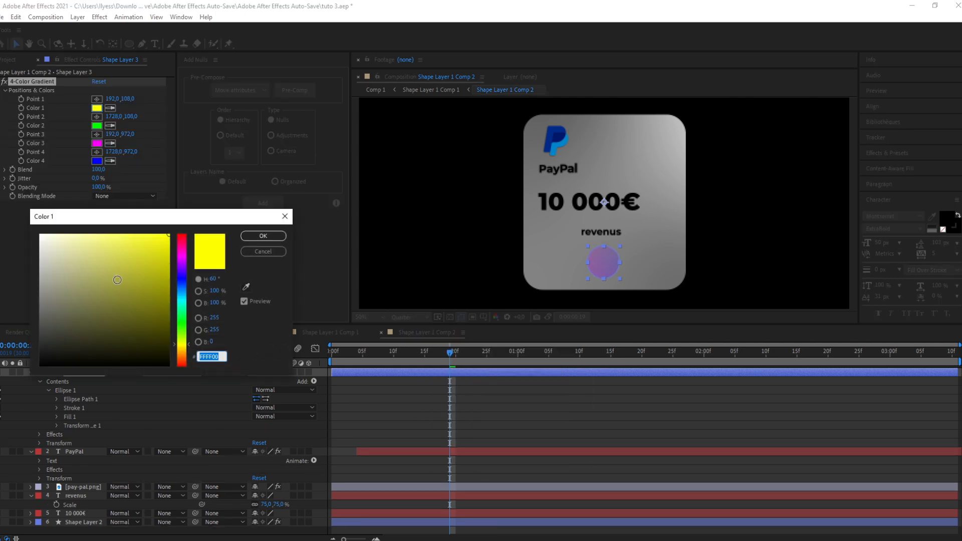
{"action": "left_click", "coordinate": [181, 322]}
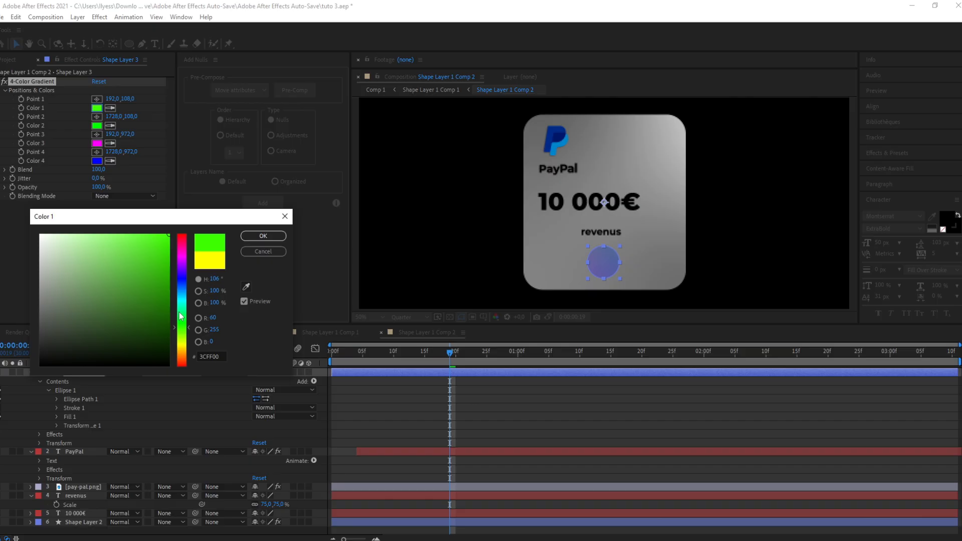
{"action": "left_click", "coordinate": [271, 236]}
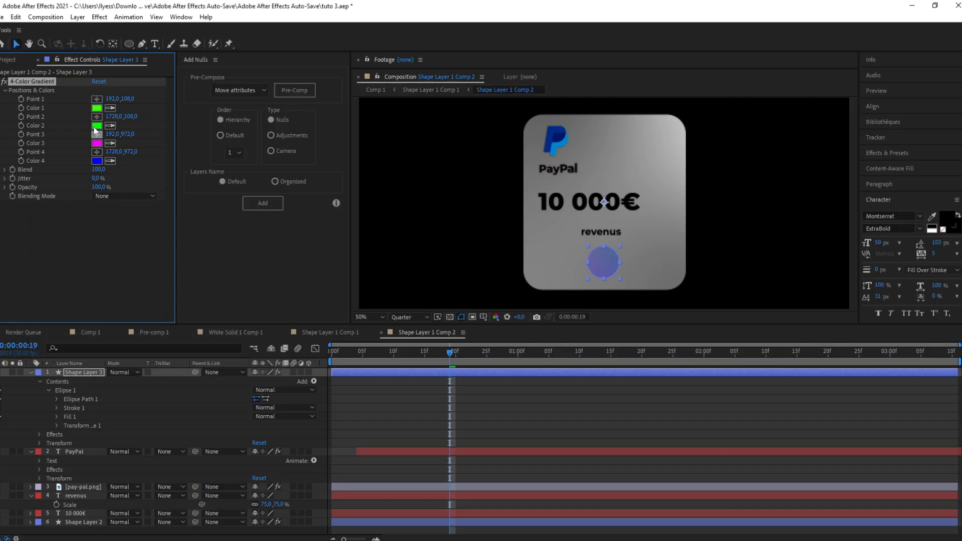
Step: Set the circle gradient's Color 2 to dark green 003800
{"action": "left_click", "coordinate": [94, 129]}
{"action": "left_click_drag", "start_coordinate": [163, 324], "coordinate": [184, 335]}
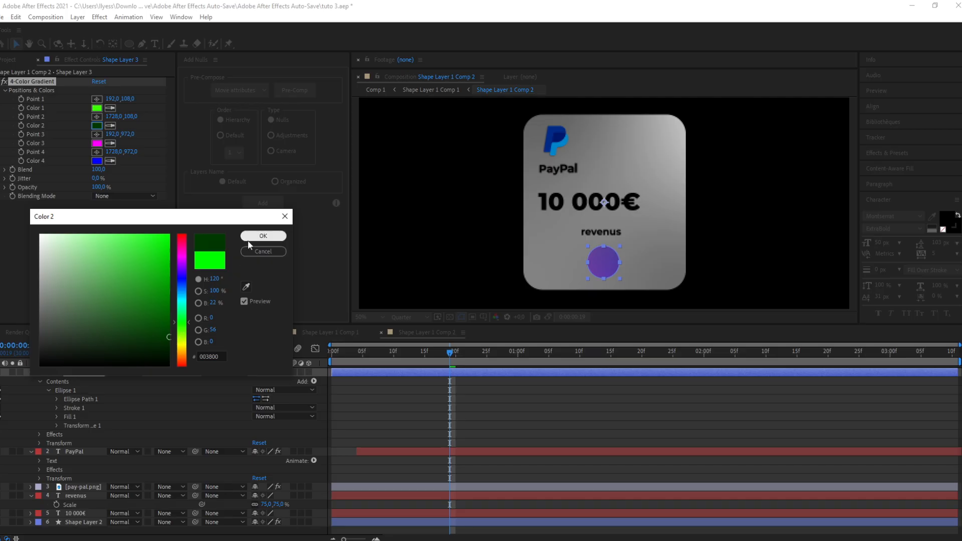
{"action": "left_click", "coordinate": [263, 236]}
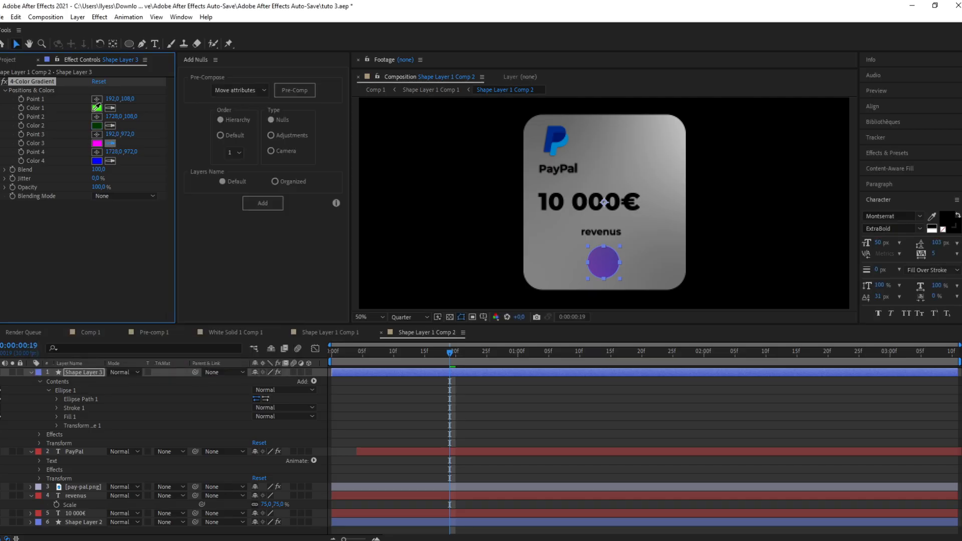
Step: Sample Color 2 into Color 3 and Color 1 into Color 4 with the eyedropper
{"action": "left_click", "coordinate": [97, 125]}
{"action": "left_click", "coordinate": [110, 161]}
{"action": "left_click", "coordinate": [96, 108]}
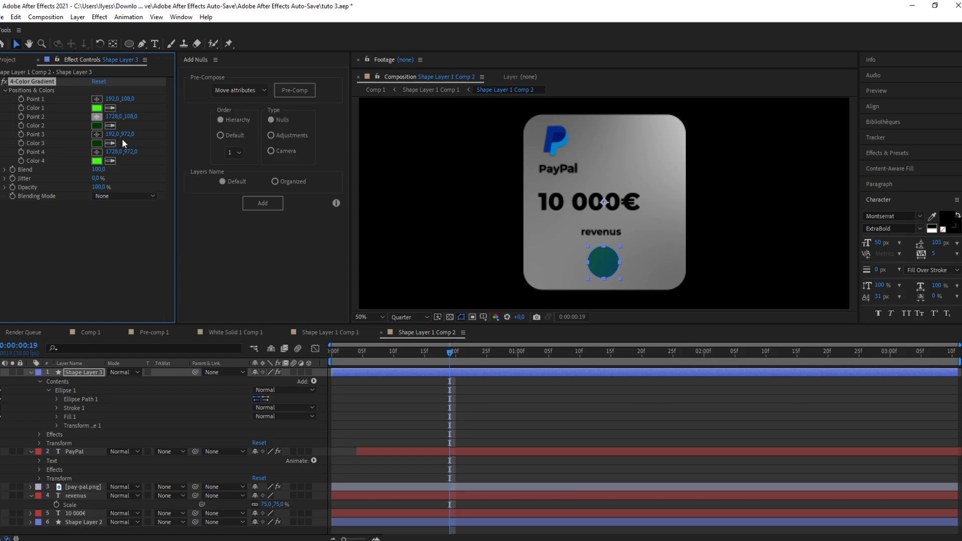
Step: Reposition gradient Points 1, 3 and 4 closer around the circle
{"action": "left_click", "coordinate": [22, 83]}
{"action": "scroll", "coordinate": [572, 230], "scroll_direction": "down", "scroll_amount": 2}
{"action": "left_click_drag", "start_coordinate": [514, 155], "coordinate": [568, 197]}
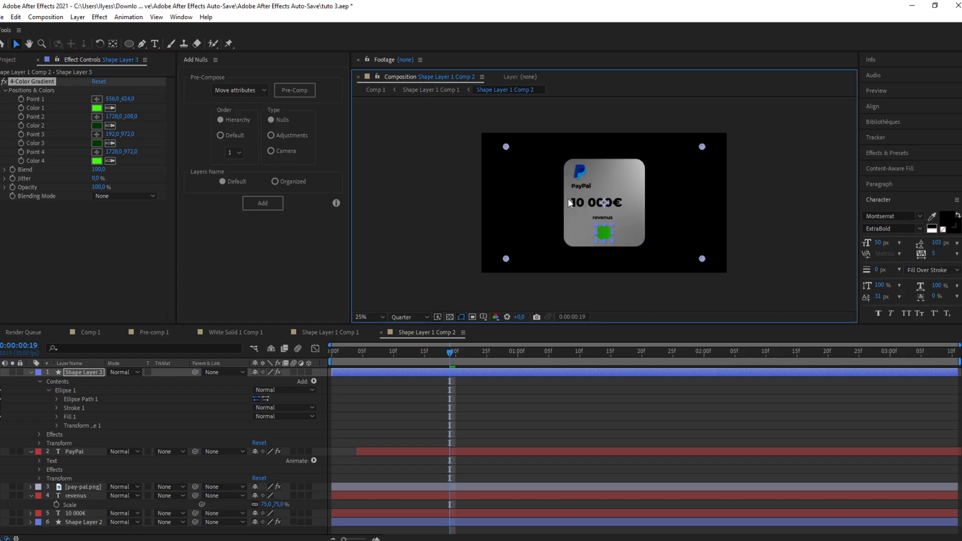
{"action": "left_click_drag", "start_coordinate": [696, 259], "coordinate": [642, 250]}
{"action": "left_click_drag", "start_coordinate": [525, 256], "coordinate": [571, 247]}
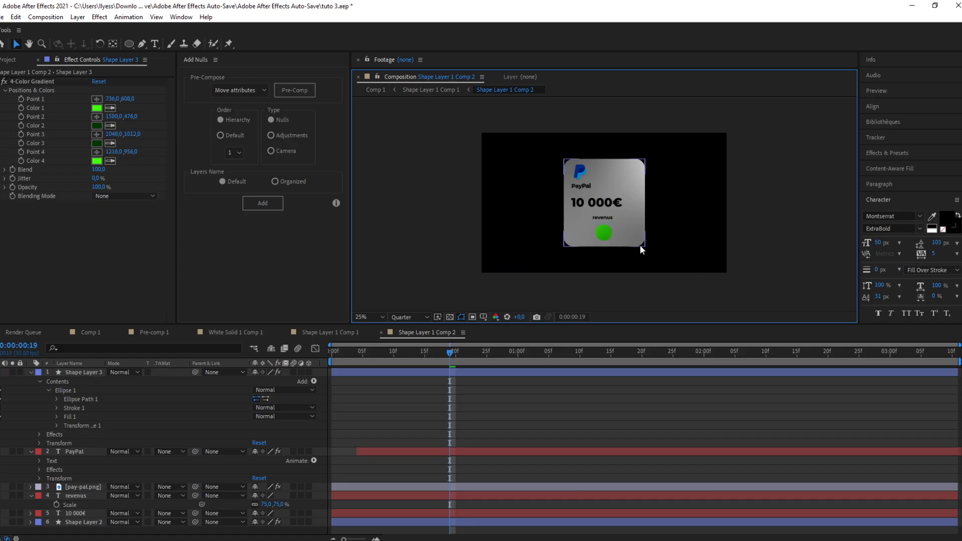
{"action": "scroll", "coordinate": [627, 248], "scroll_direction": "up", "scroll_amount": 2}
{"action": "left_click", "coordinate": [466, 375]}
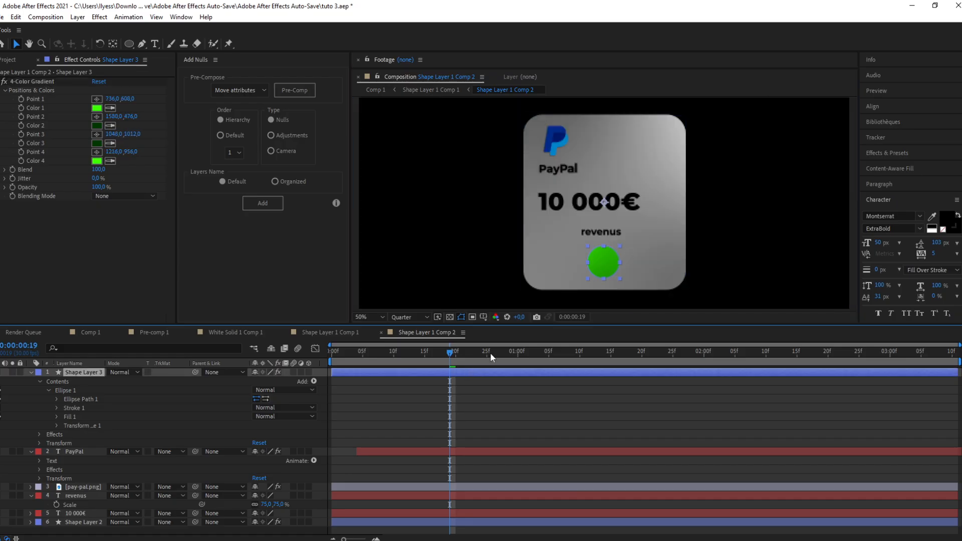
{"action": "scroll", "coordinate": [501, 203], "scroll_direction": "up", "scroll_amount": 2}
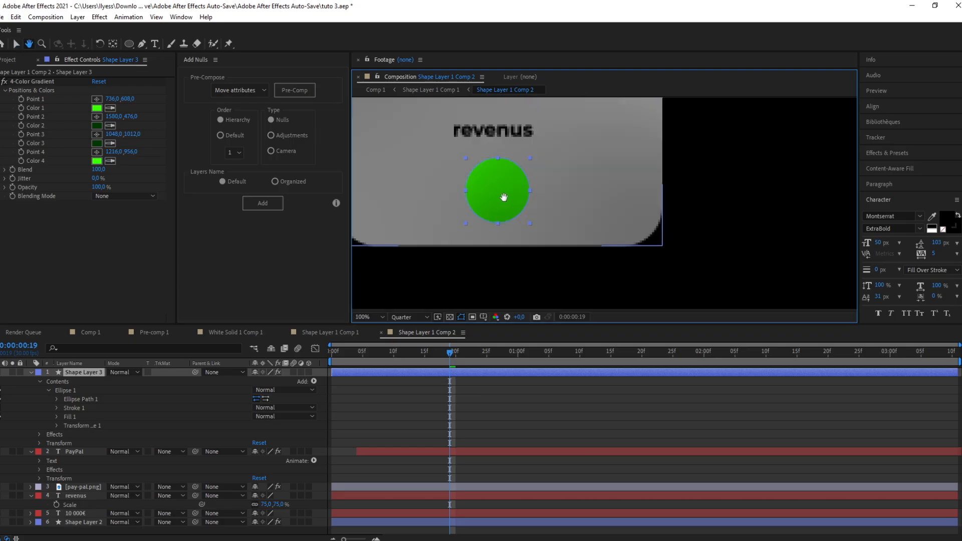
{"action": "left_click_drag", "start_coordinate": [500, 200], "coordinate": [553, 224]}
{"action": "left_click", "coordinate": [143, 44]}
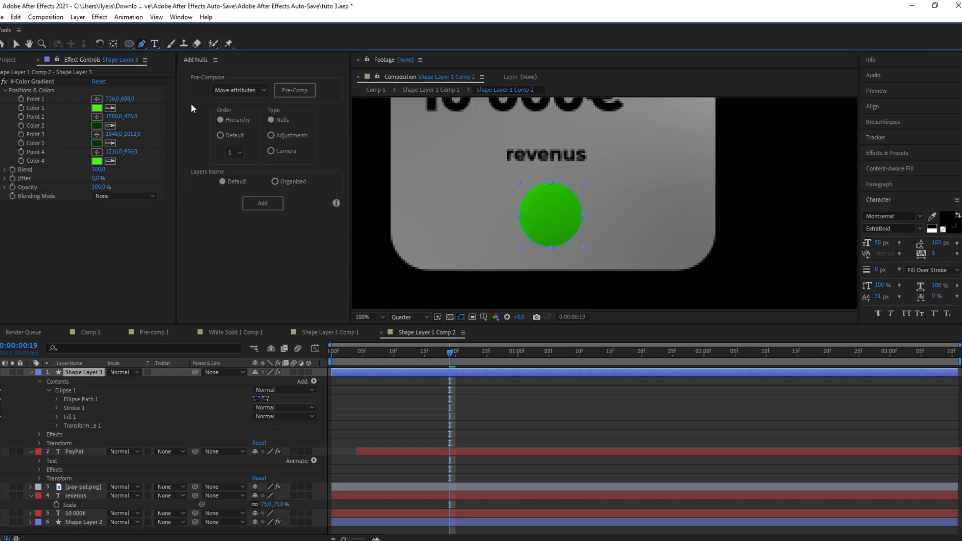
Step: Draw a checkmark path inside the green circle with the Pen tool, viewing it at Full resolution
{"action": "left_click", "coordinate": [369, 407]}
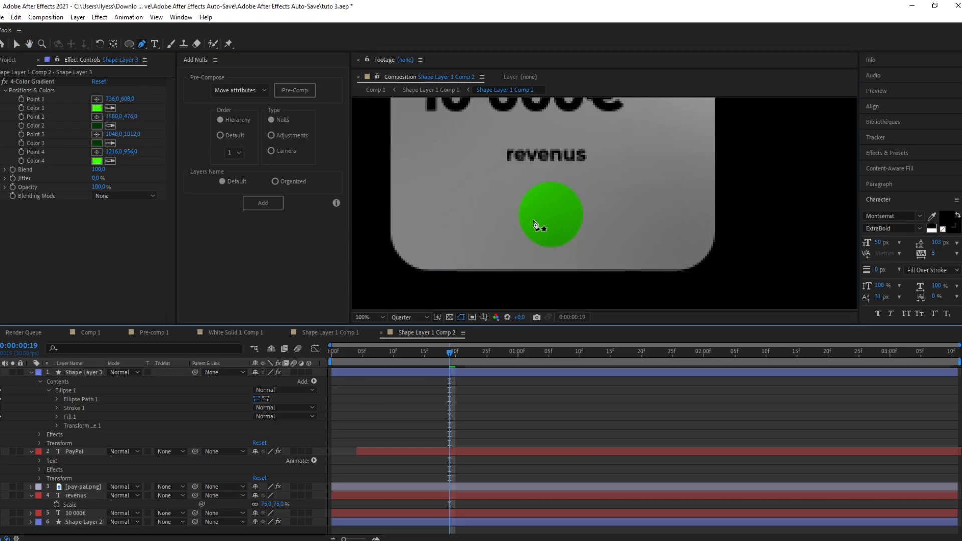
{"action": "scroll", "coordinate": [536, 214], "scroll_direction": "up", "scroll_amount": 1}
{"action": "left_click_drag", "start_coordinate": [535, 214], "coordinate": [634, 208]}
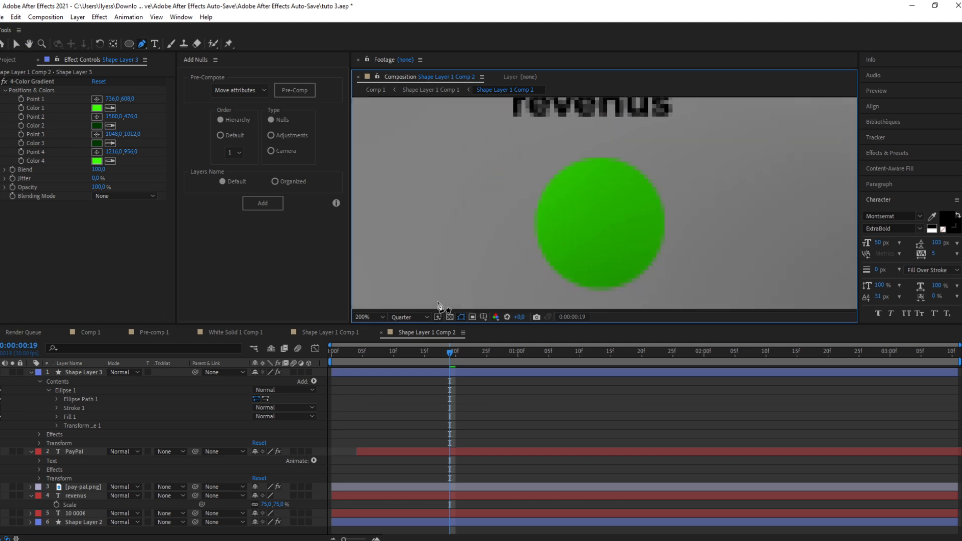
{"action": "left_click", "coordinate": [410, 316]}
{"action": "left_click", "coordinate": [416, 346]}
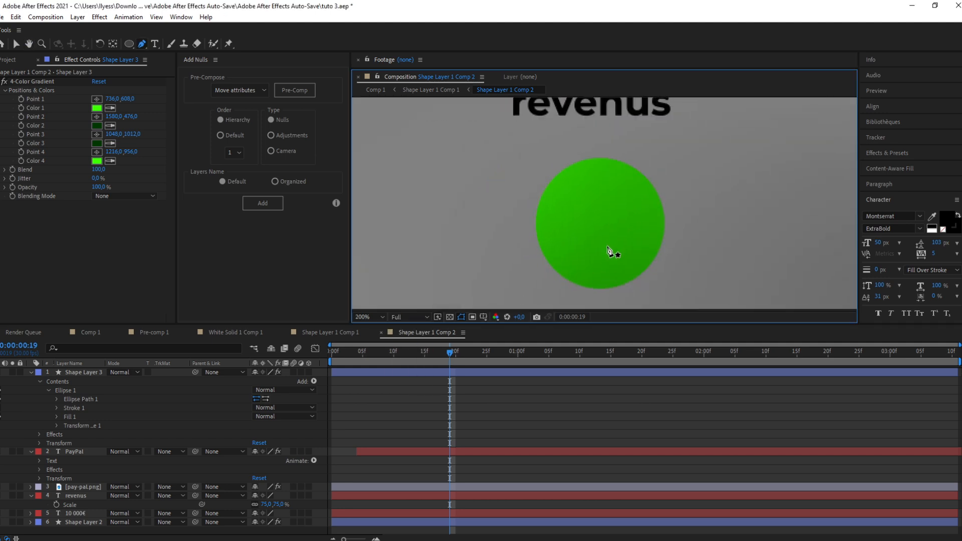
{"action": "left_click", "coordinate": [572, 218]}
{"action": "left_click", "coordinate": [600, 249]}
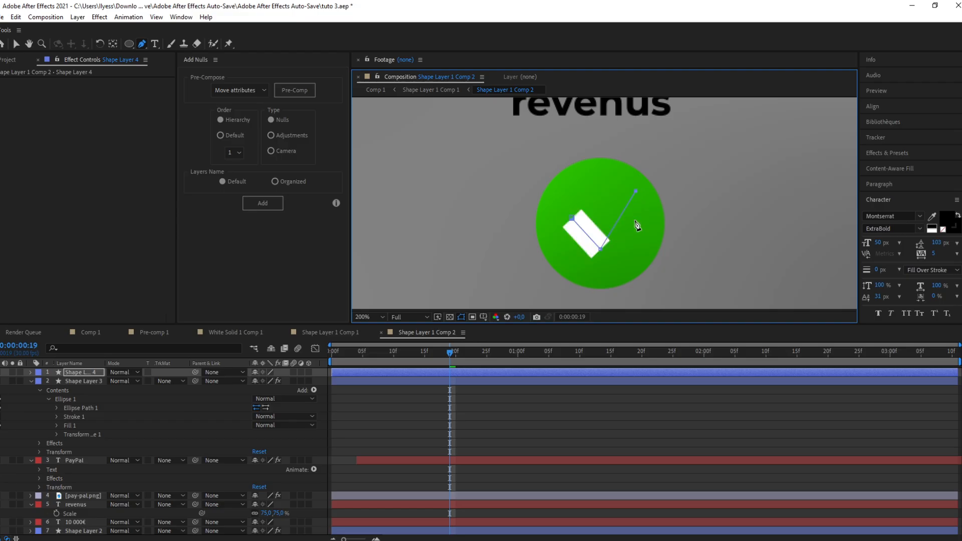
{"action": "left_click", "coordinate": [636, 191]}
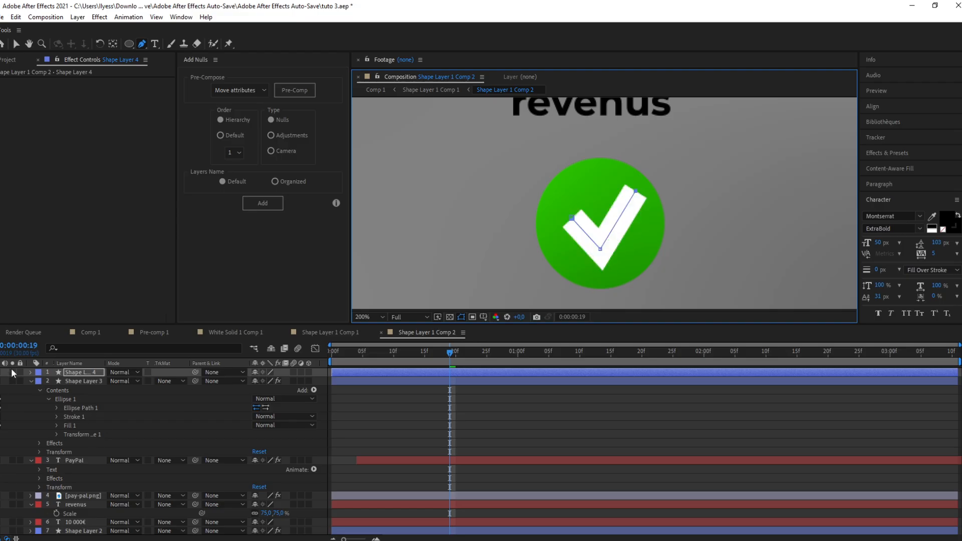
Step: Expand the checkmark shape's contents and set its stroke width to 4
{"action": "left_click", "coordinate": [30, 372]}
{"action": "left_click", "coordinate": [39, 382]}
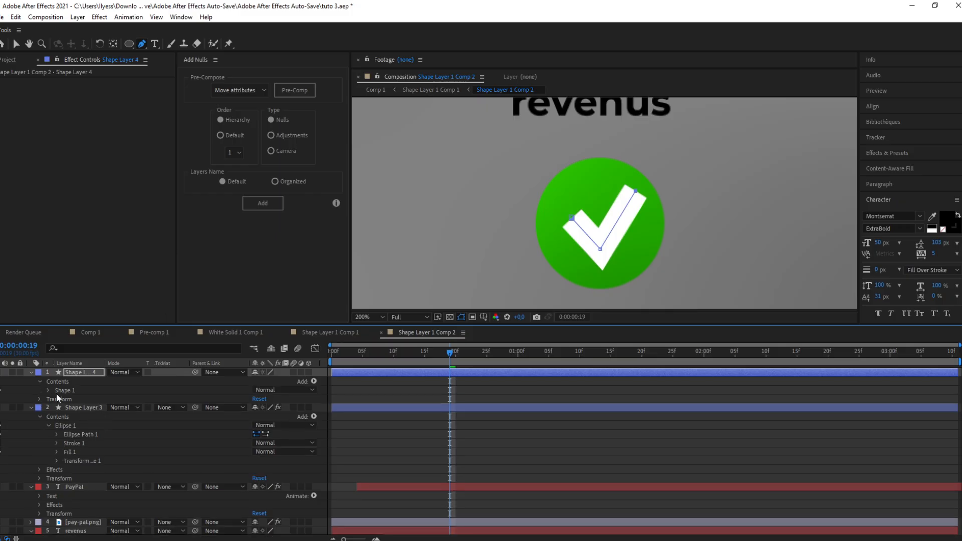
{"action": "left_click", "coordinate": [47, 391]}
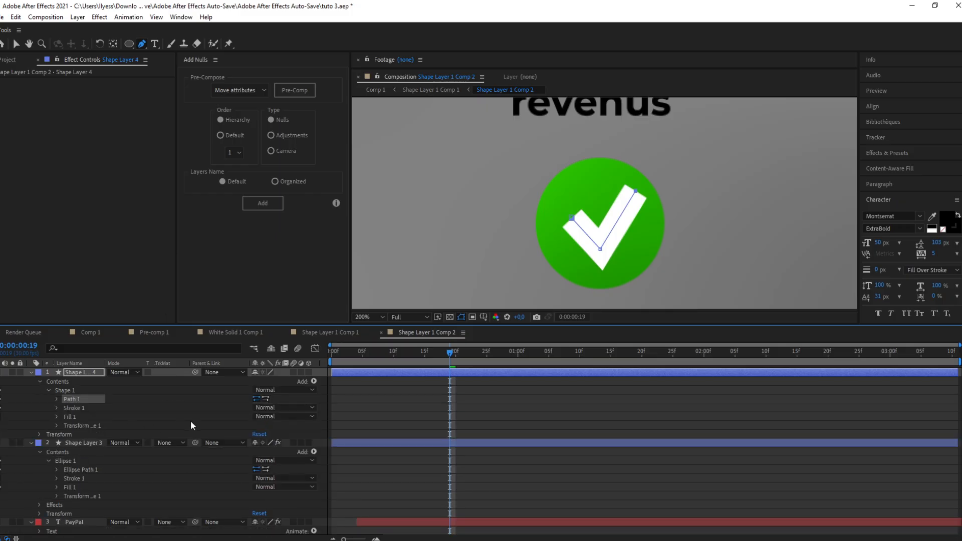
{"action": "left_click", "coordinate": [56, 400]}
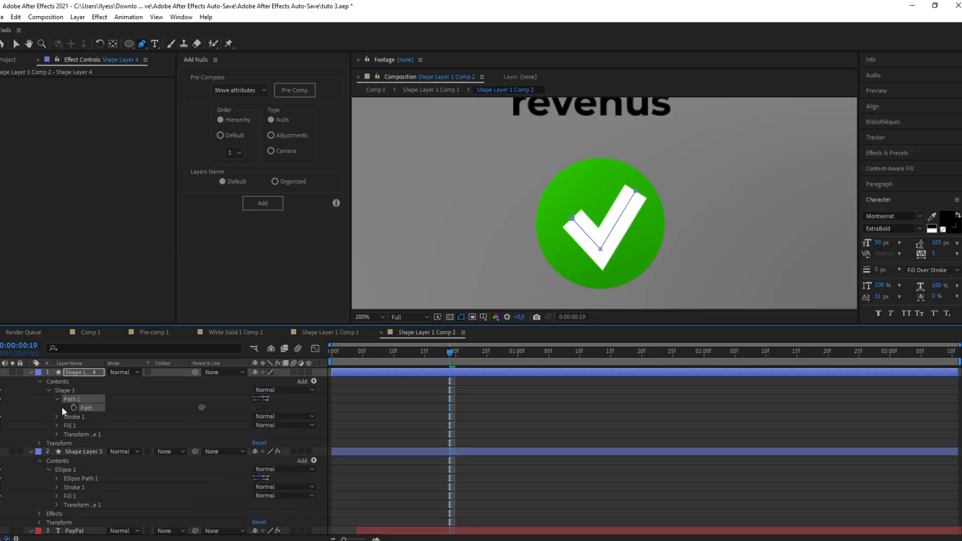
{"action": "left_click", "coordinate": [56, 399]}
{"action": "left_click", "coordinate": [56, 408]}
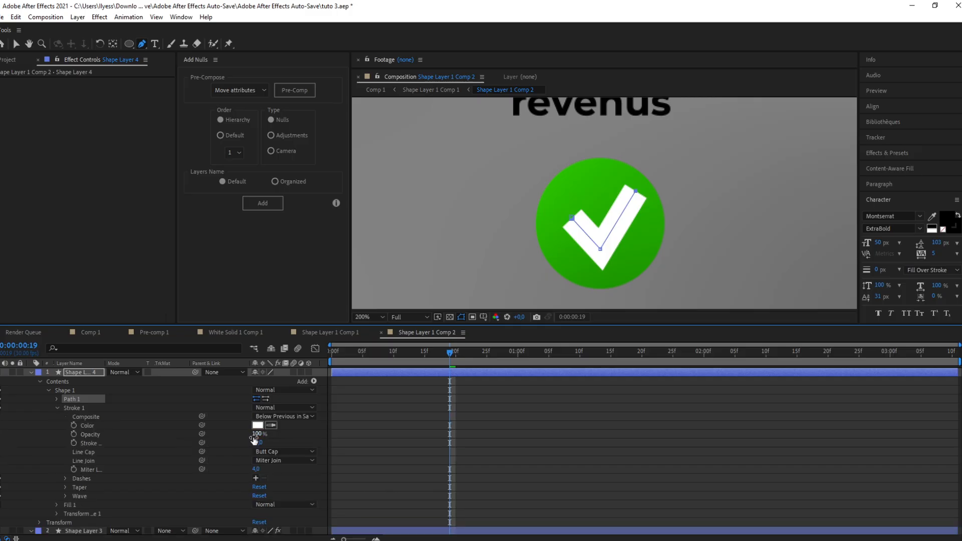
{"action": "left_click_drag", "start_coordinate": [258, 443], "coordinate": [251, 451]}
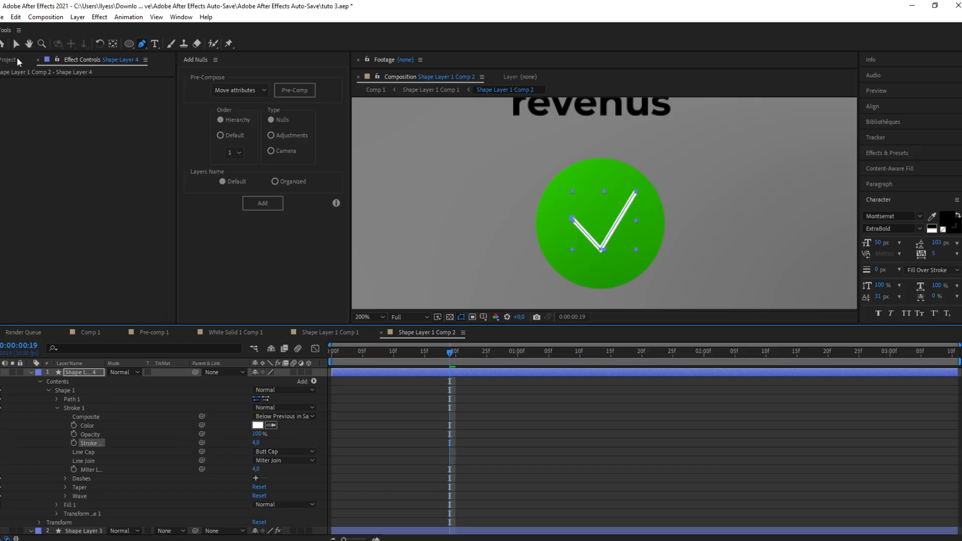
Step: Nudge the checkmark slightly to center it within the circle
{"action": "left_click", "coordinate": [17, 46]}
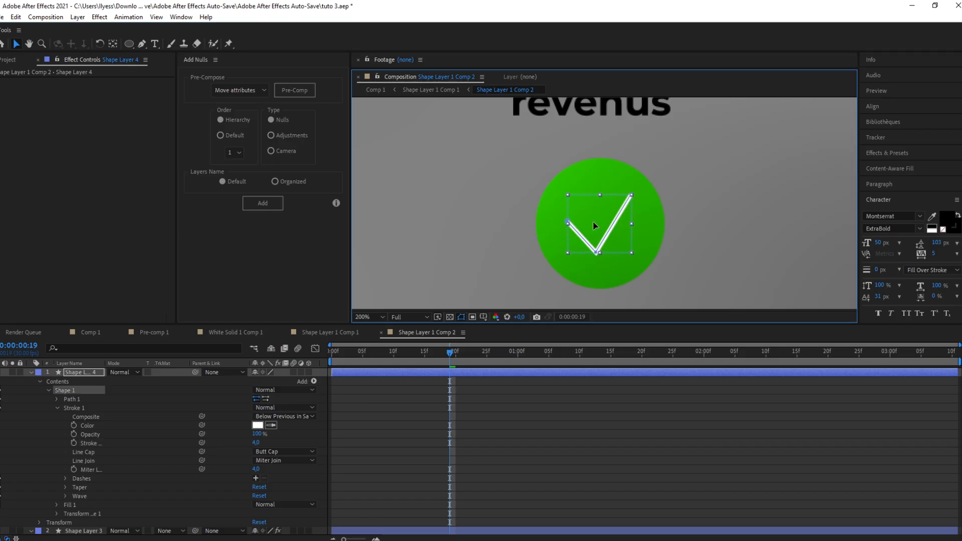
{"action": "left_click_drag", "start_coordinate": [598, 218], "coordinate": [594, 223]}
{"action": "left_click", "coordinate": [504, 203]}
{"action": "scroll", "coordinate": [504, 203], "scroll_direction": "down", "scroll_amount": 4}
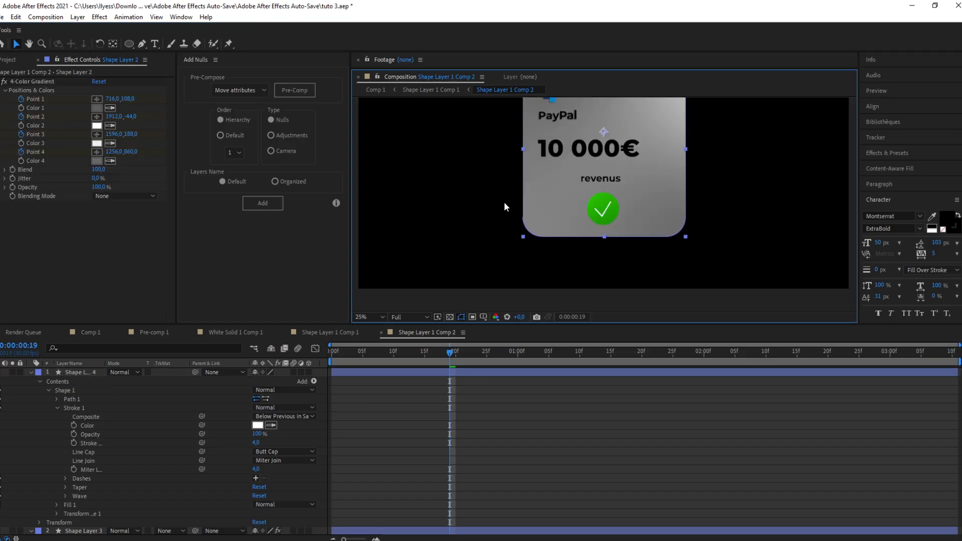
{"action": "scroll", "coordinate": [504, 202], "scroll_direction": "up", "scroll_amount": 3}
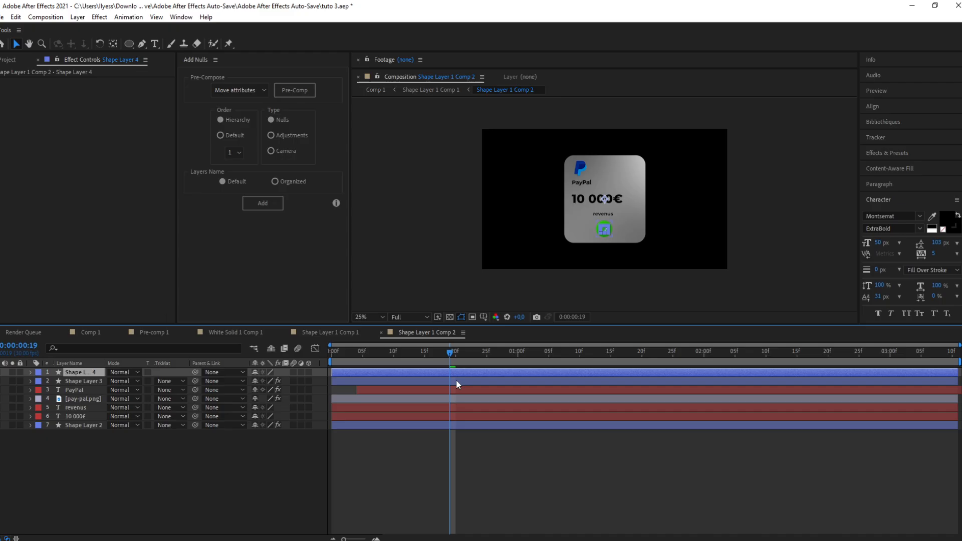
{"action": "scroll", "coordinate": [546, 212], "scroll_direction": "up", "scroll_amount": 2}
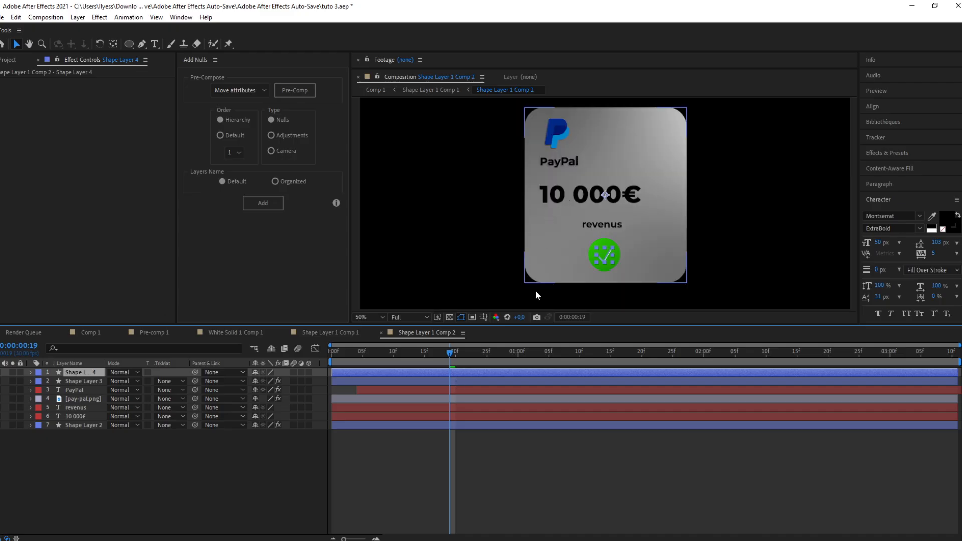
Step: Pre-compose the checkmark and circle layers together
{"action": "left_click", "coordinate": [460, 380], "text": "ctrl"}
{"action": "right_click", "coordinate": [477, 381]}
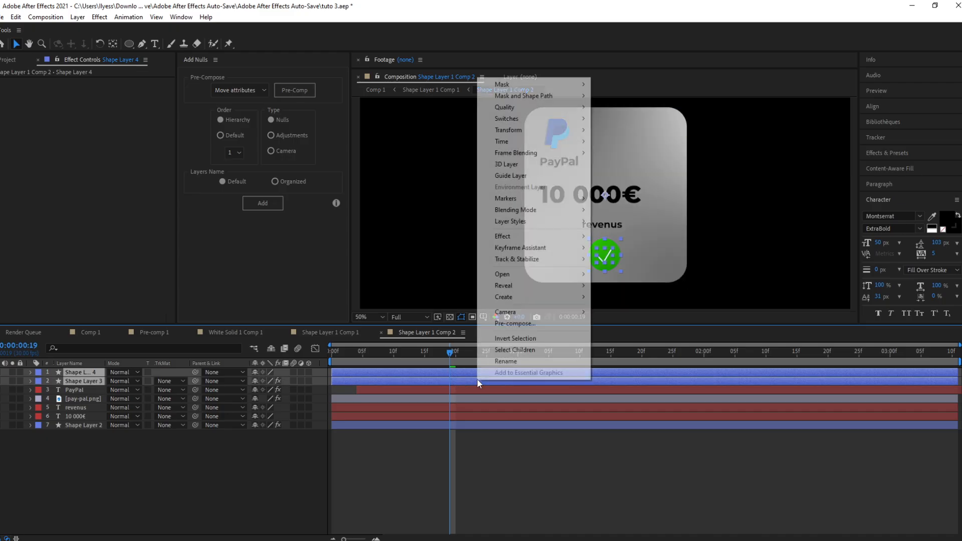
{"action": "left_click", "coordinate": [509, 325]}
{"action": "left_click", "coordinate": [389, 270]}
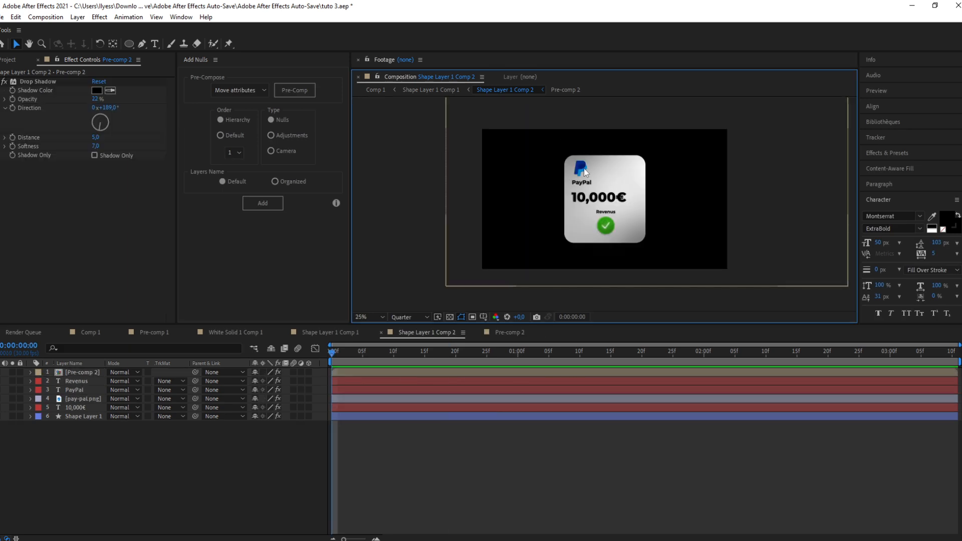
Step: Animate the PayPal logo's scale from 2% at the start to 23% at frame 10
{"action": "left_click", "coordinate": [343, 375]}
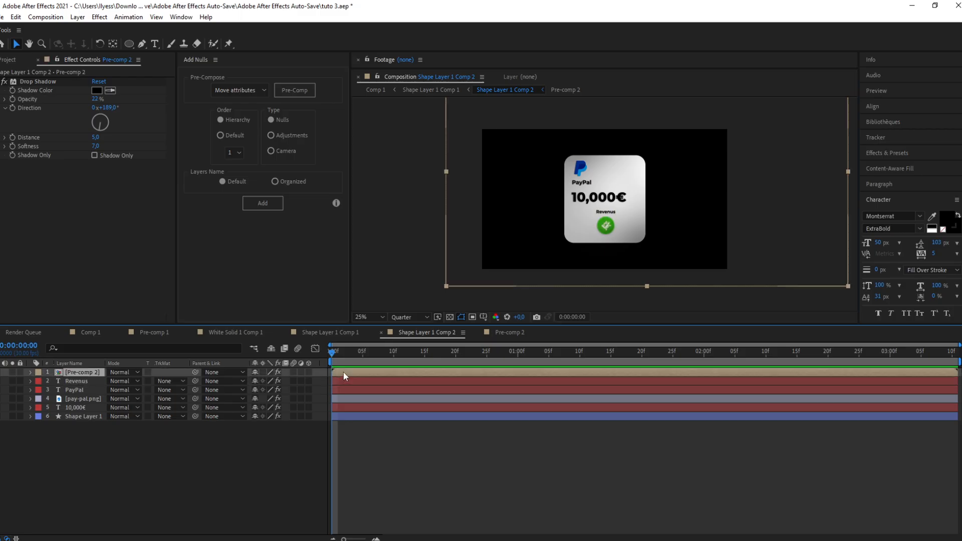
{"action": "left_click", "coordinate": [73, 384]}
{"action": "left_click", "coordinate": [92, 389]}
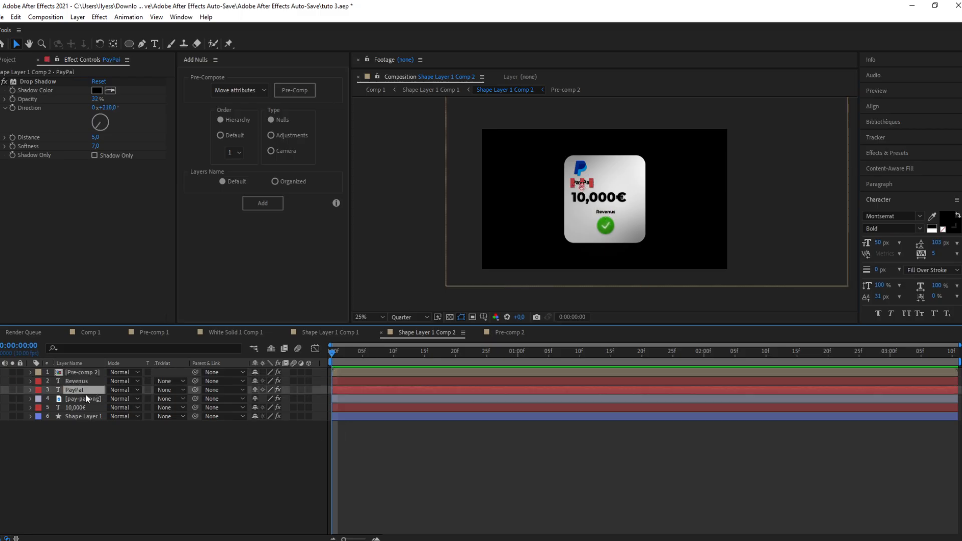
{"action": "left_click", "coordinate": [81, 399]}
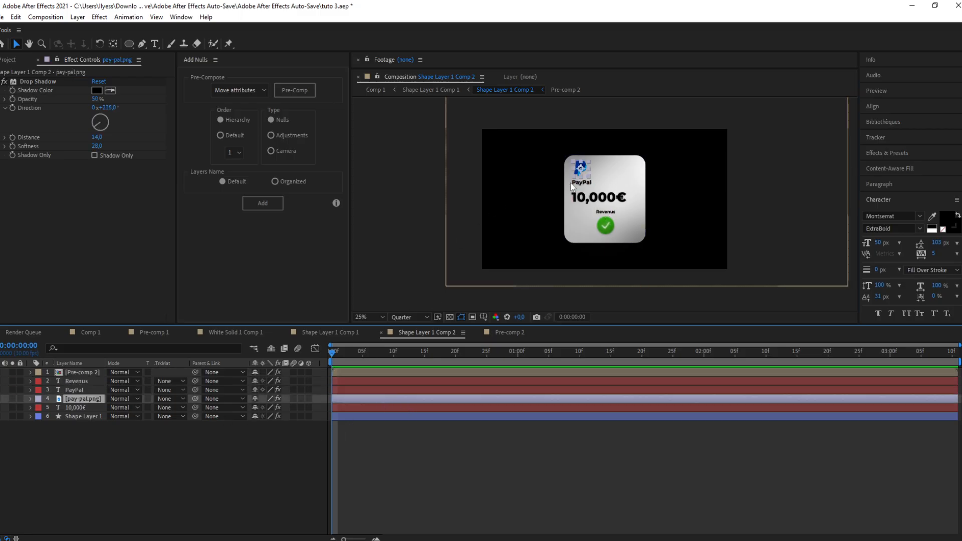
{"action": "scroll", "coordinate": [571, 184], "scroll_direction": "up", "scroll_amount": 3}
{"action": "scroll", "coordinate": [571, 183], "scroll_direction": "down", "scroll_amount": 1}
{"action": "left_click_drag", "start_coordinate": [509, 169], "coordinate": [501, 215]}
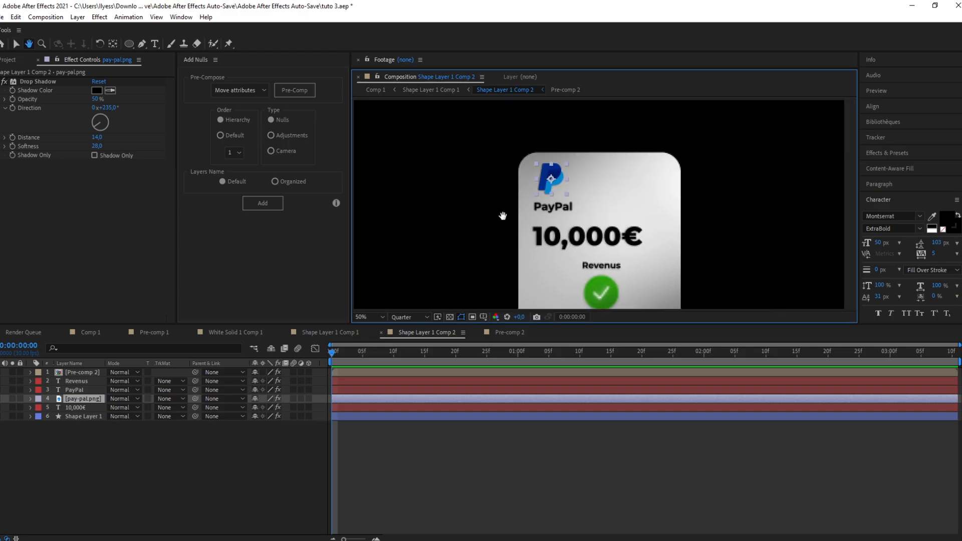
{"action": "left_click", "coordinate": [353, 477]}
{"action": "left_click", "coordinate": [349, 410]}
{"action": "left_click", "coordinate": [349, 400]}
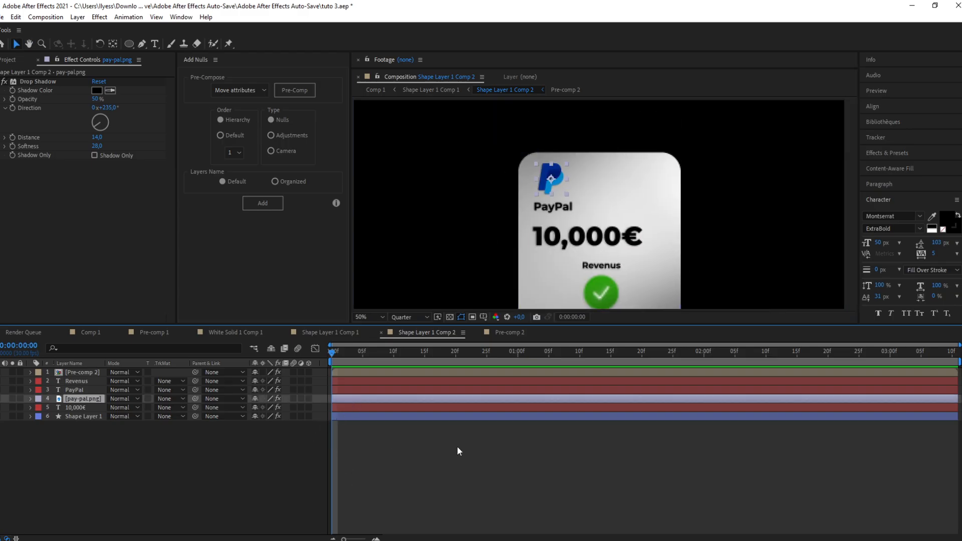
{"action": "key", "text": "s"}
{"action": "left_click", "coordinate": [57, 408]}
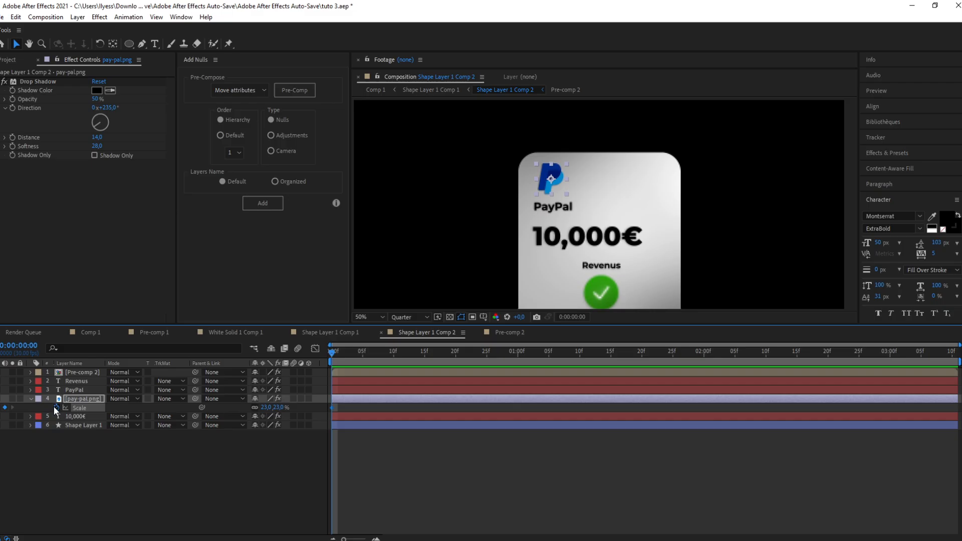
{"action": "left_click_drag", "start_coordinate": [331, 407], "coordinate": [394, 408]}
{"action": "left_click_drag", "start_coordinate": [265, 407], "coordinate": [253, 418]}
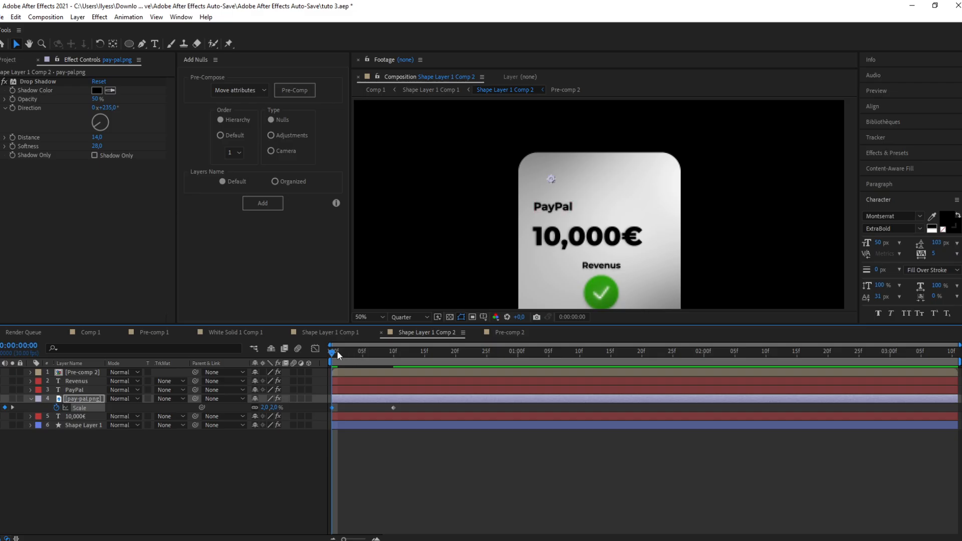
Step: Apply Easy Ease to the logo's scale keyframes and move the end keyframe to about frame 17
{"action": "left_click_drag", "start_coordinate": [337, 350], "coordinate": [316, 414]}
{"action": "key", "text": "F9"}
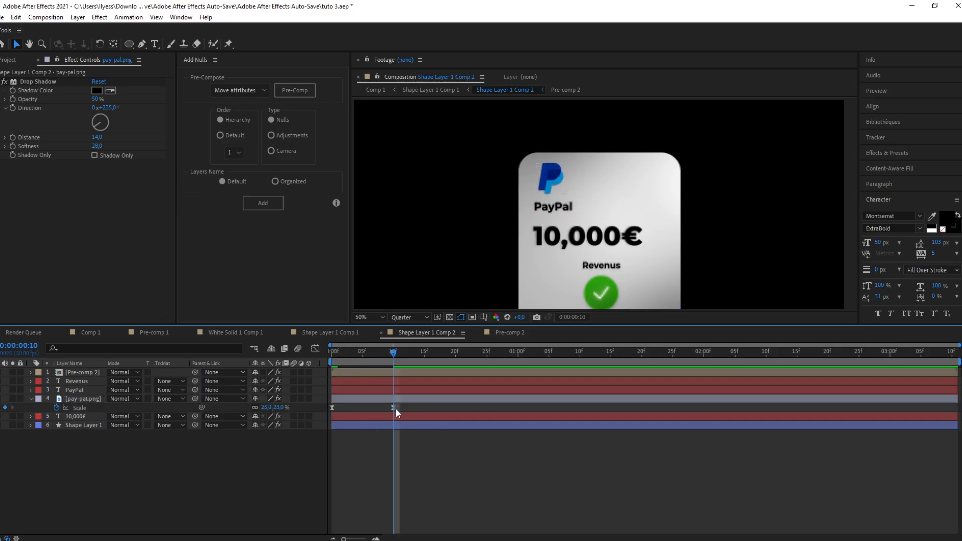
{"action": "left_click_drag", "start_coordinate": [394, 407], "coordinate": [437, 407]}
Step: Reshape the scale speed curve's influence in the graph editor and move the end keyframe to about frame 23
{"action": "left_click", "coordinate": [315, 350]}
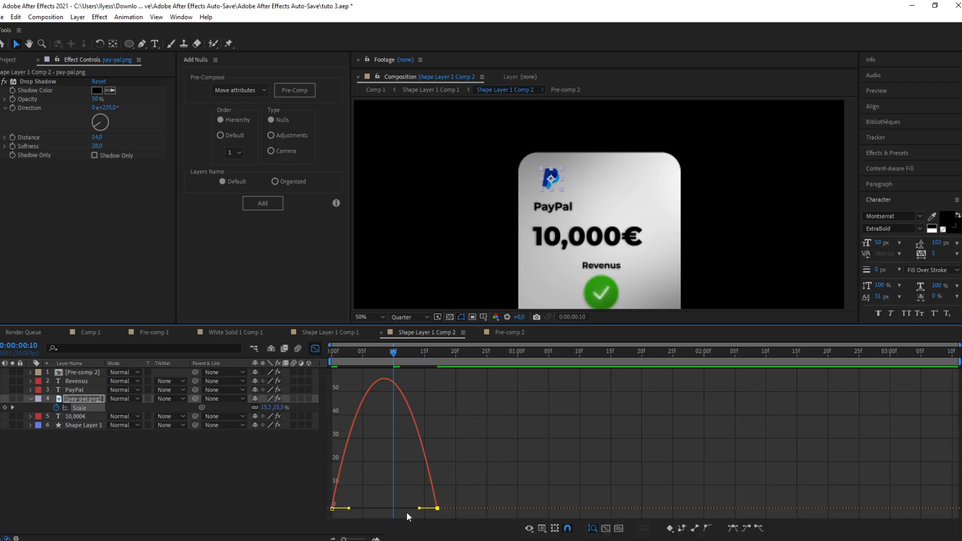
{"action": "left_click_drag", "start_coordinate": [420, 509], "coordinate": [344, 507]}
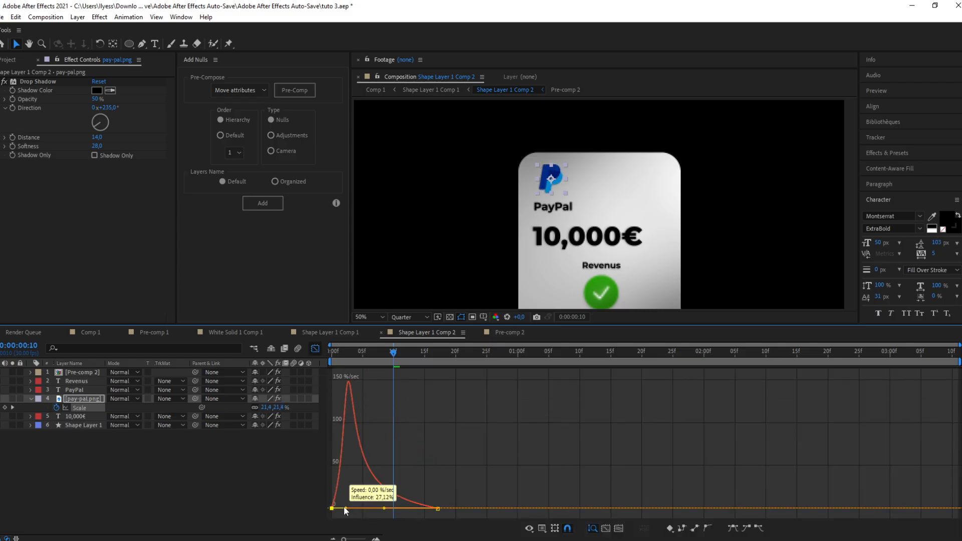
{"action": "left_click_drag", "start_coordinate": [394, 350], "coordinate": [293, 368]}
{"action": "left_click", "coordinate": [316, 349]}
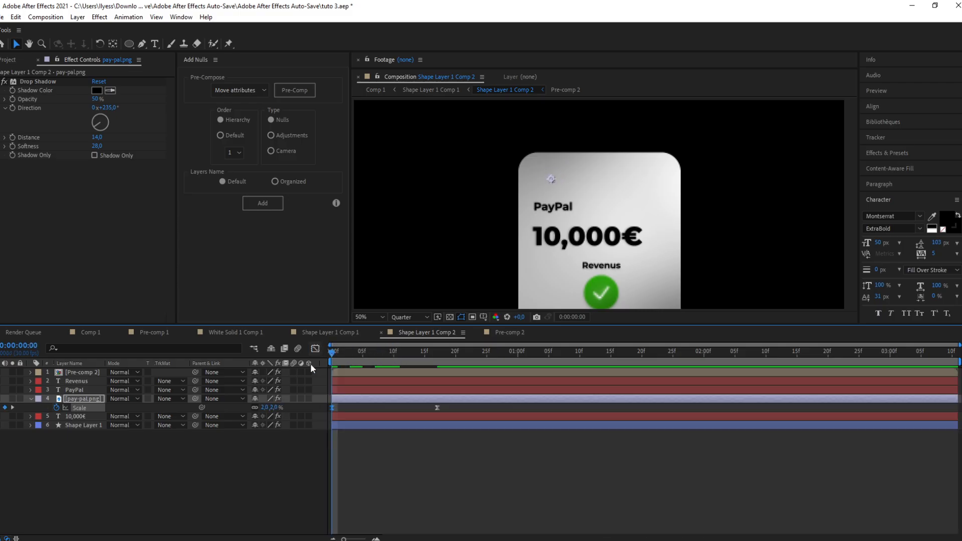
{"action": "left_click_drag", "start_coordinate": [437, 408], "coordinate": [473, 408]}
Step: Keyframe the logo's opacity to fade in from 0% at the start to 100% at about frame 6
{"action": "left_click", "coordinate": [395, 399]}
{"action": "key", "text": "t"}
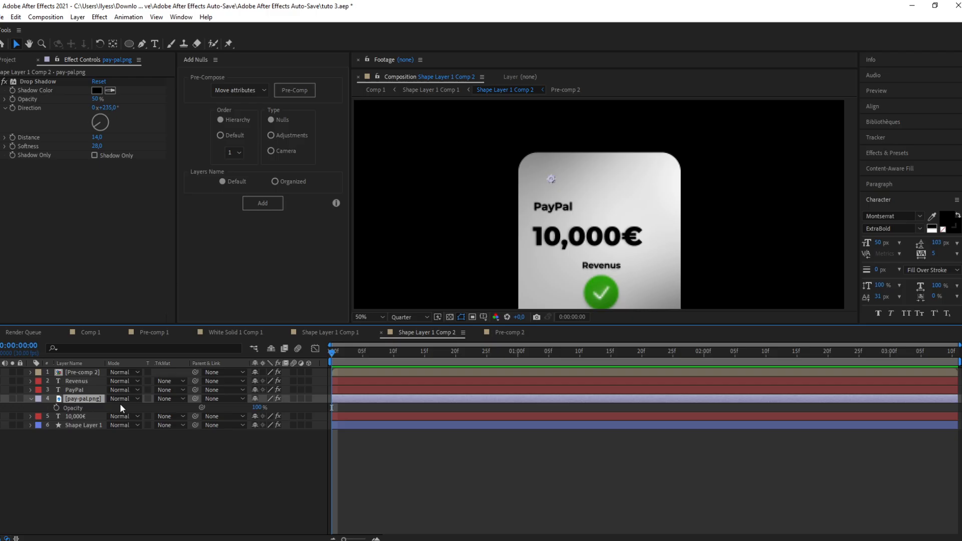
{"action": "left_click", "coordinate": [58, 408]}
{"action": "left_click_drag", "start_coordinate": [332, 408], "coordinate": [369, 408]}
{"action": "left_click", "coordinate": [257, 407]}
{"action": "type", "text": "0"}
{"action": "key", "text": "Return"}
Step: Preview the animation and shift the opacity end keyframe to about frame 8
{"action": "key", "text": "space"}
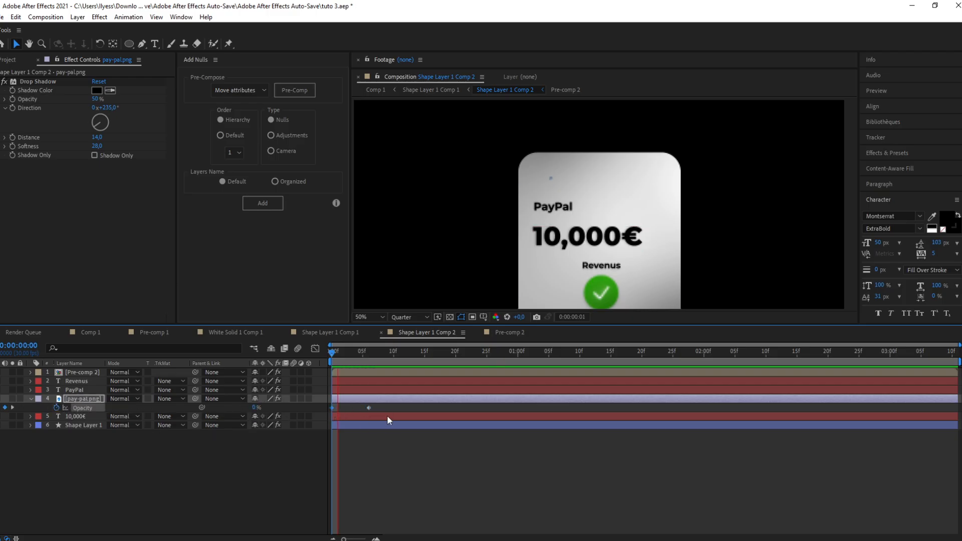
{"action": "left_click_drag", "start_coordinate": [369, 408], "coordinate": [381, 408]}
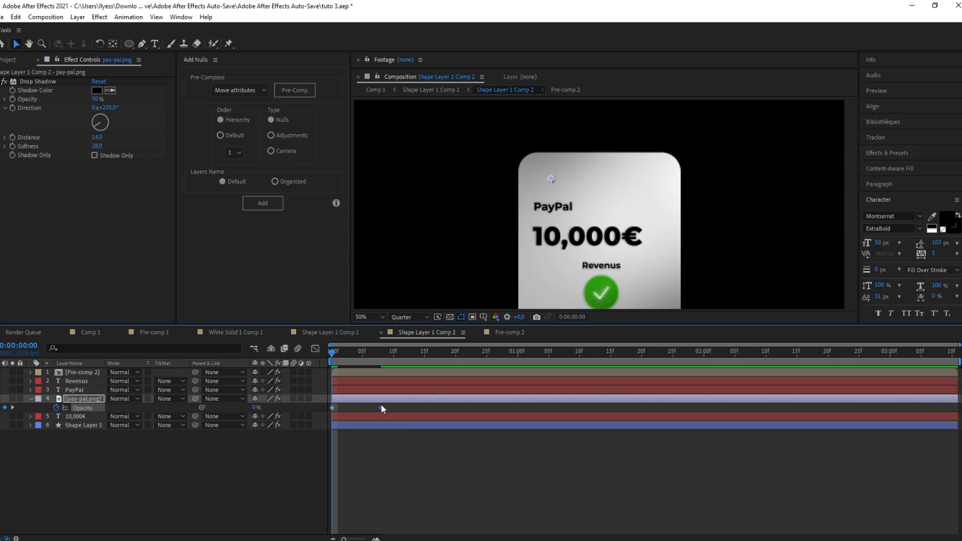
{"action": "key", "text": "space"}
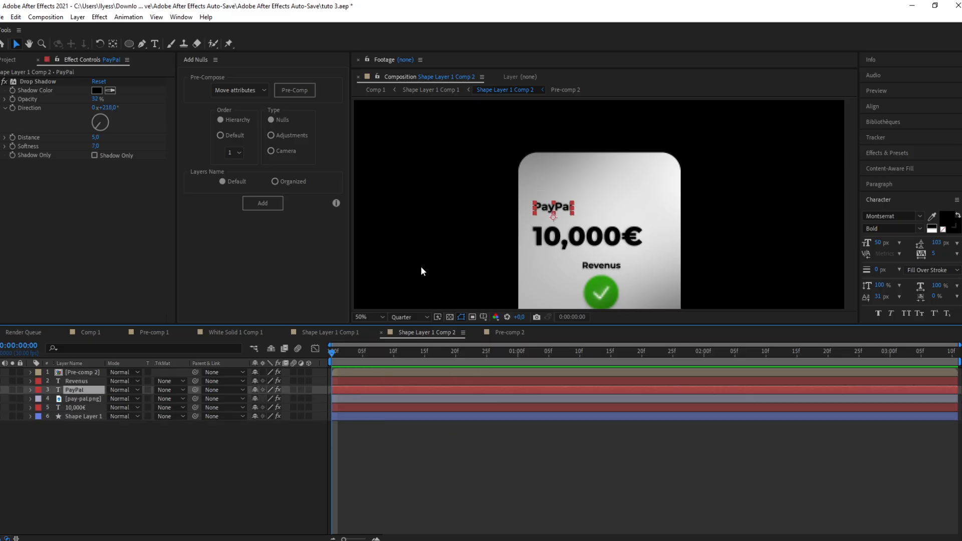
Step: Add a Scale text animator to the PayPal text and set its animator scale to 0%
{"action": "left_click", "coordinate": [30, 390]}
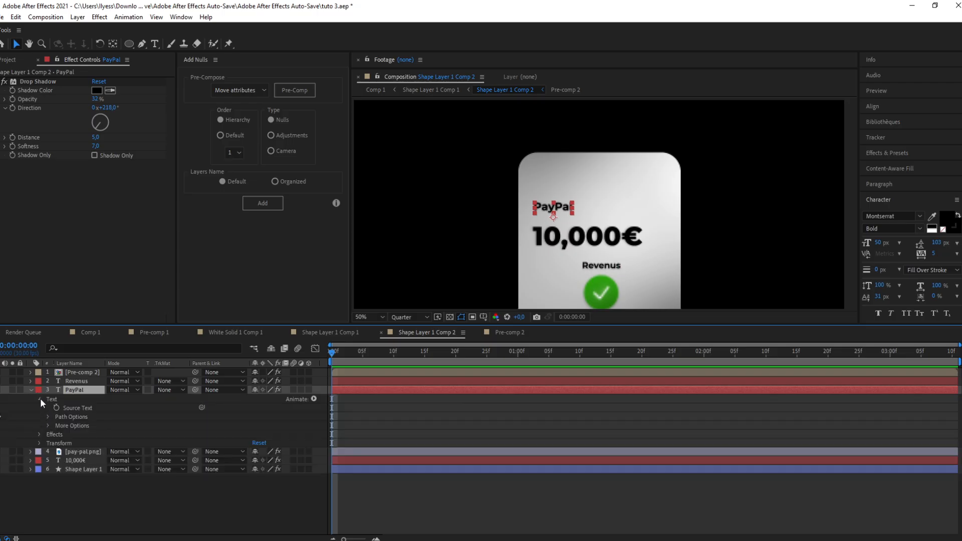
{"action": "left_click", "coordinate": [40, 398]}
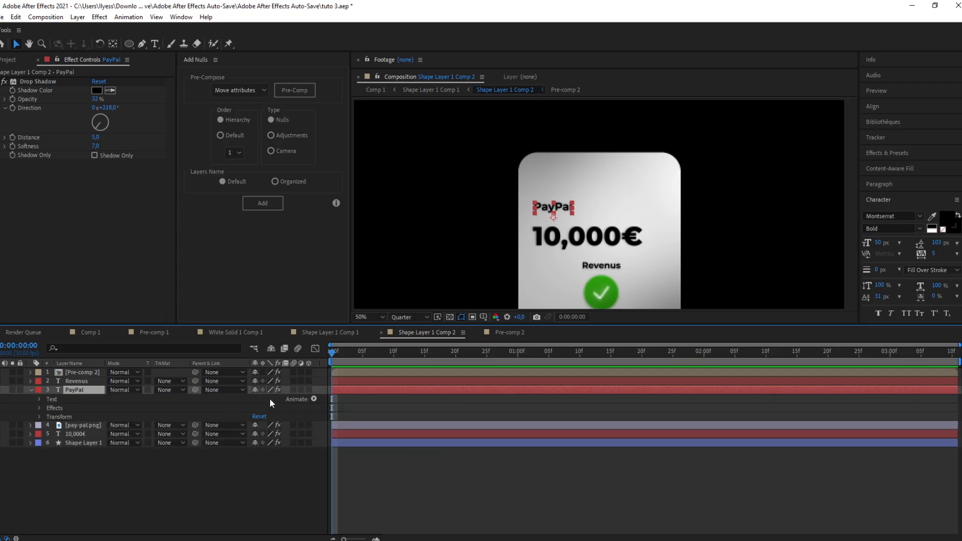
{"action": "left_click", "coordinate": [314, 400]}
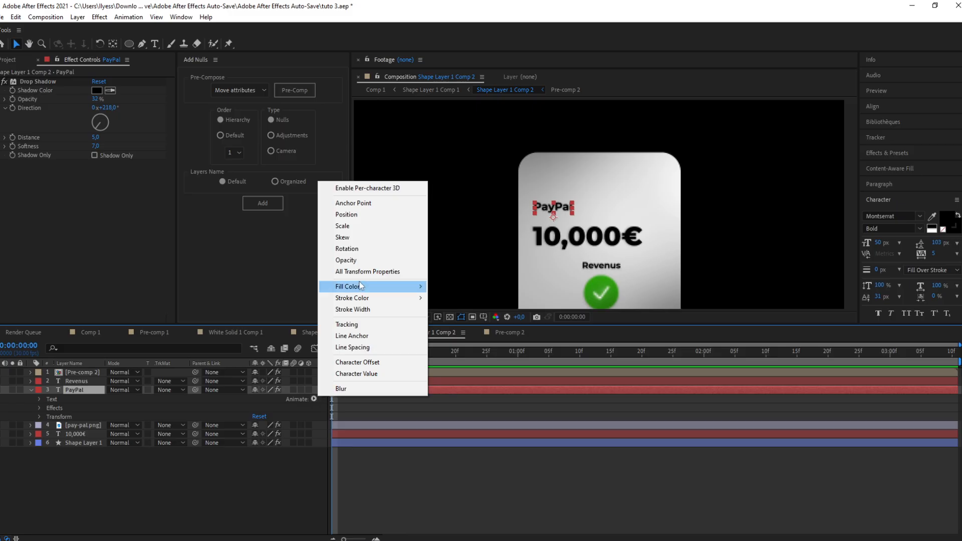
{"action": "left_click", "coordinate": [343, 226]}
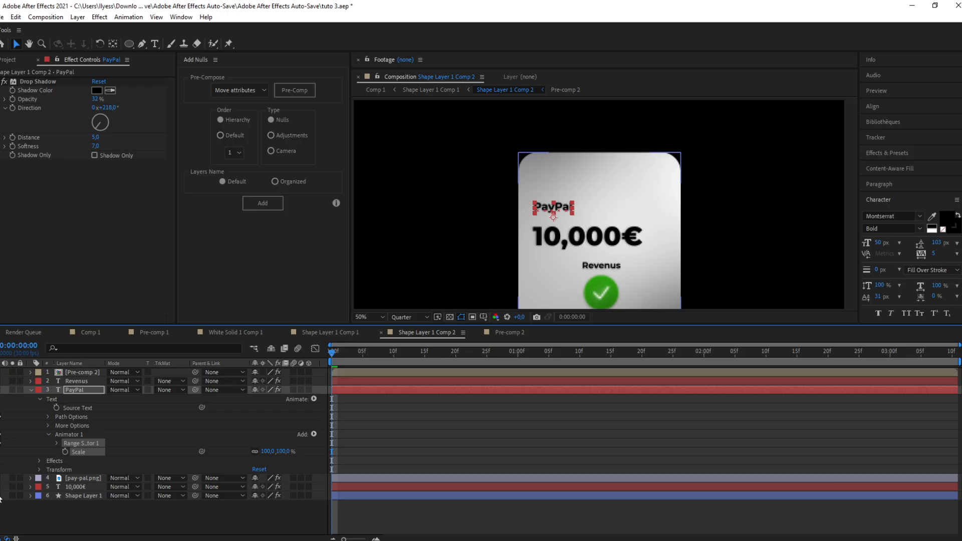
{"action": "left_click", "coordinate": [281, 451]}
{"action": "type", "text": "0"}
{"action": "key", "text": "Return"}
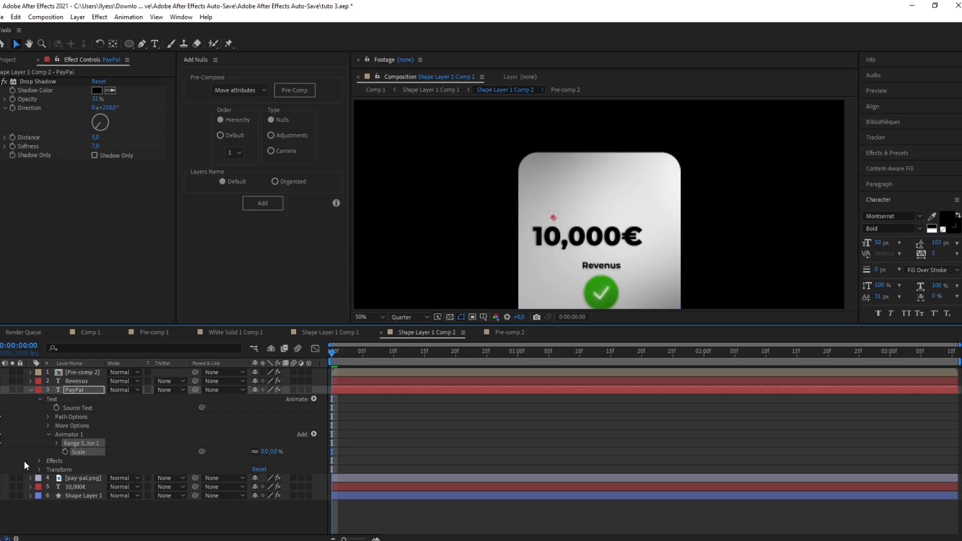
Step: Add an Expression selector to the PayPal text's animator and enable an expression on its Amount
{"action": "left_click", "coordinate": [309, 435]}
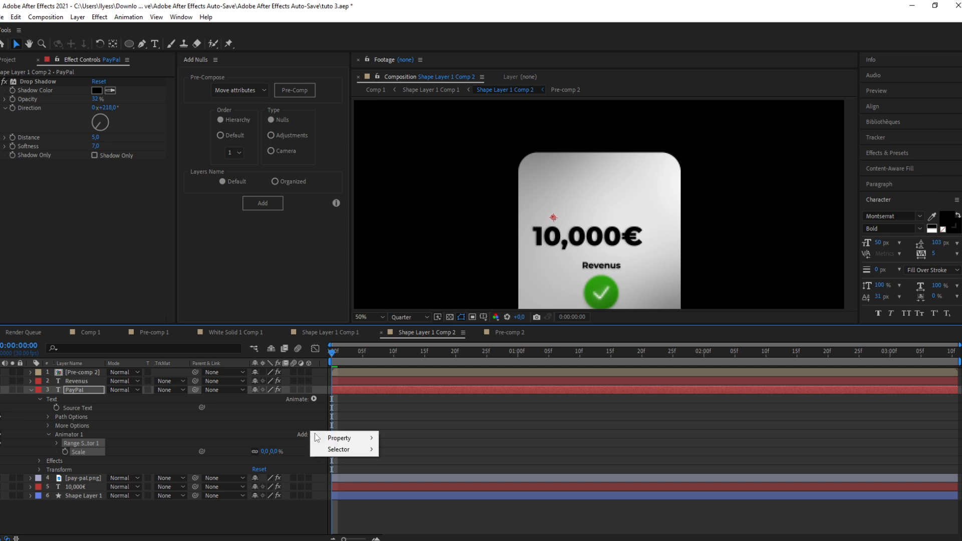
{"action": "mouse_move", "coordinate": [344, 454]}
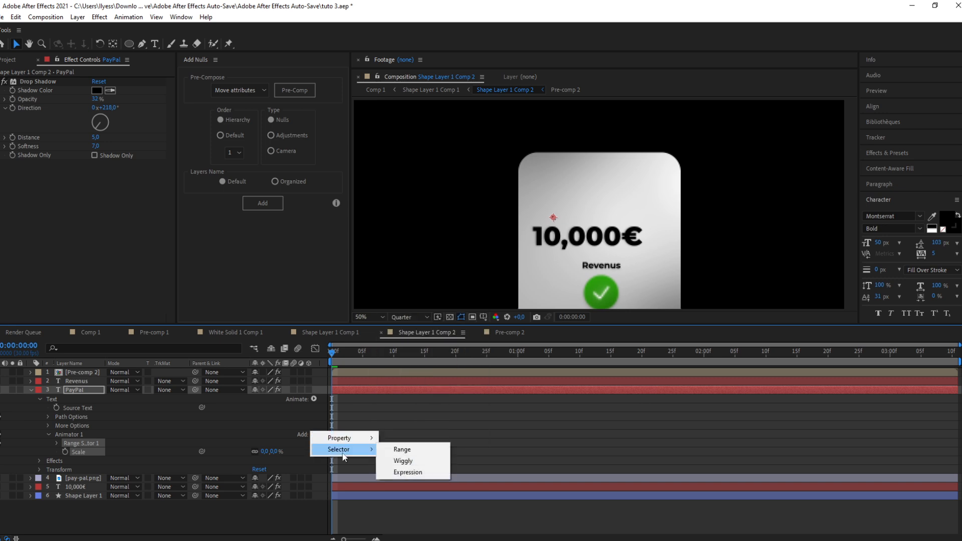
{"action": "left_click", "coordinate": [408, 473]}
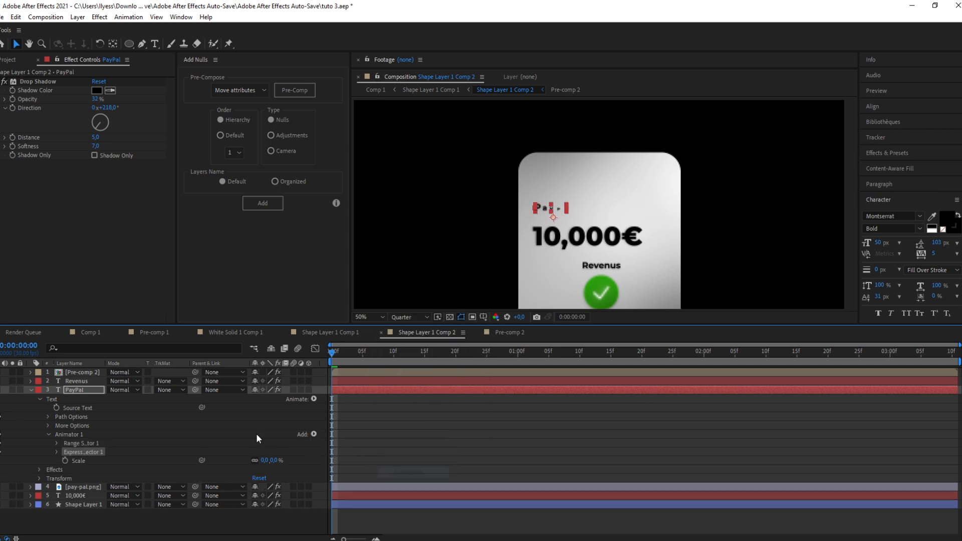
{"action": "left_click", "coordinate": [55, 452]}
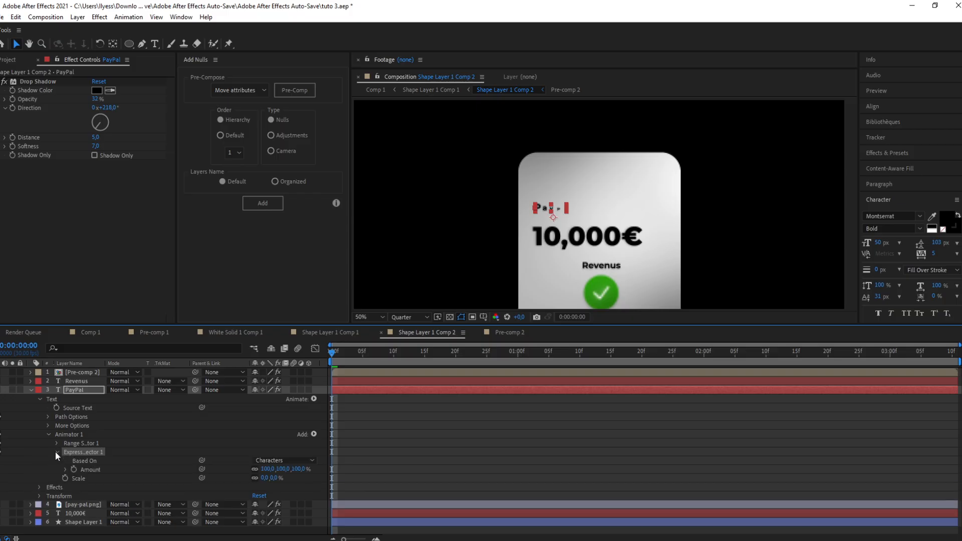
{"action": "left_click", "coordinate": [65, 468]}
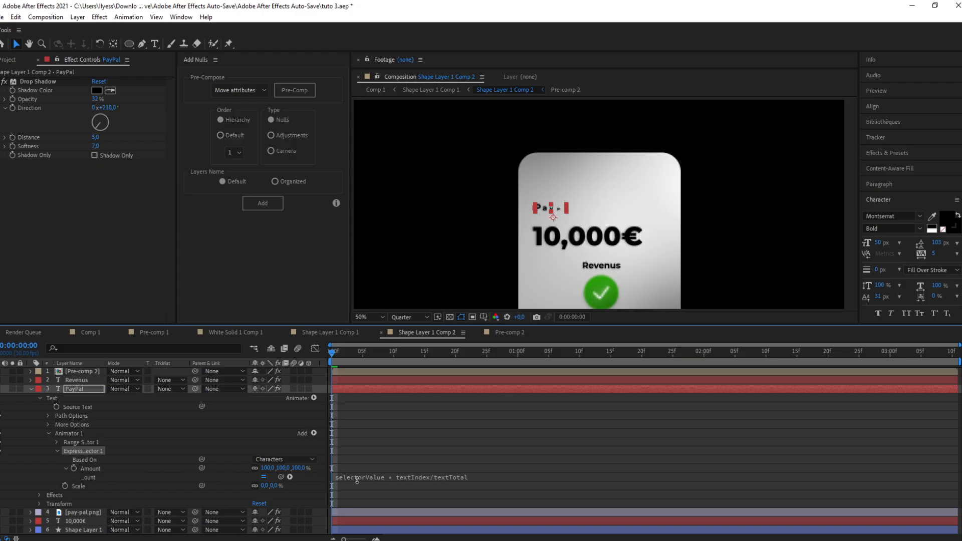
Step: Copy the bounce expression from the text animator in Shape Layer 1 Comp 1 and paste it into the PayPal Amount expression
{"action": "left_click", "coordinate": [326, 332]}
{"action": "left_click", "coordinate": [345, 479]}
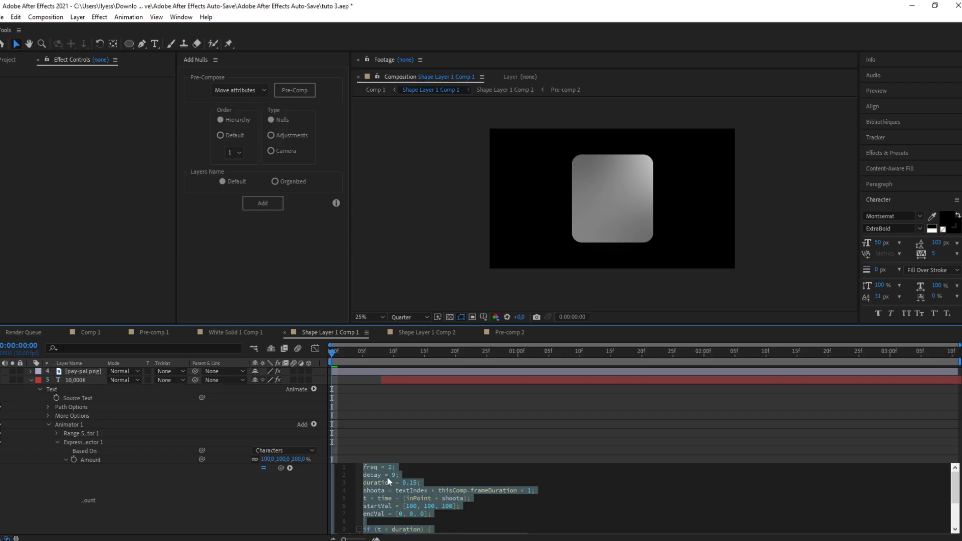
{"action": "left_click", "coordinate": [441, 334]}
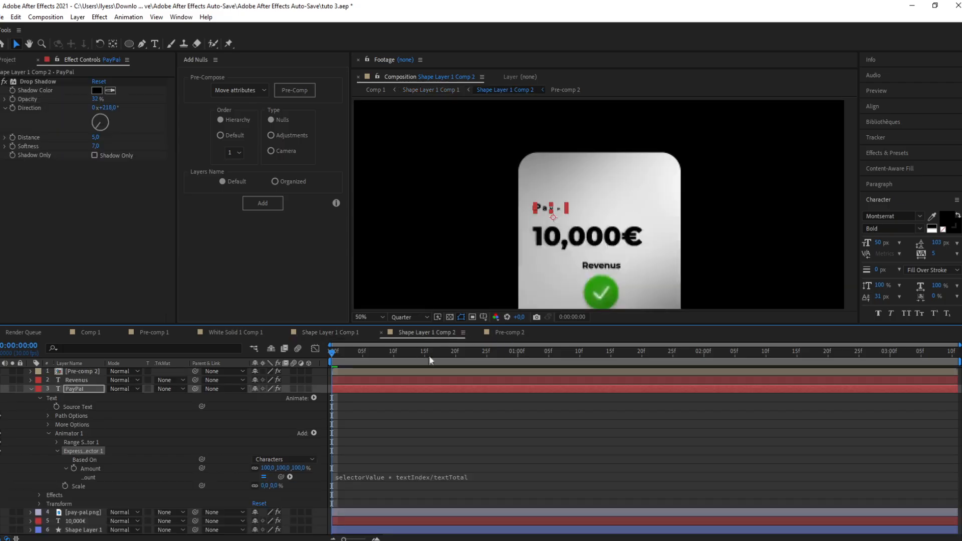
{"action": "left_click", "coordinate": [358, 476]}
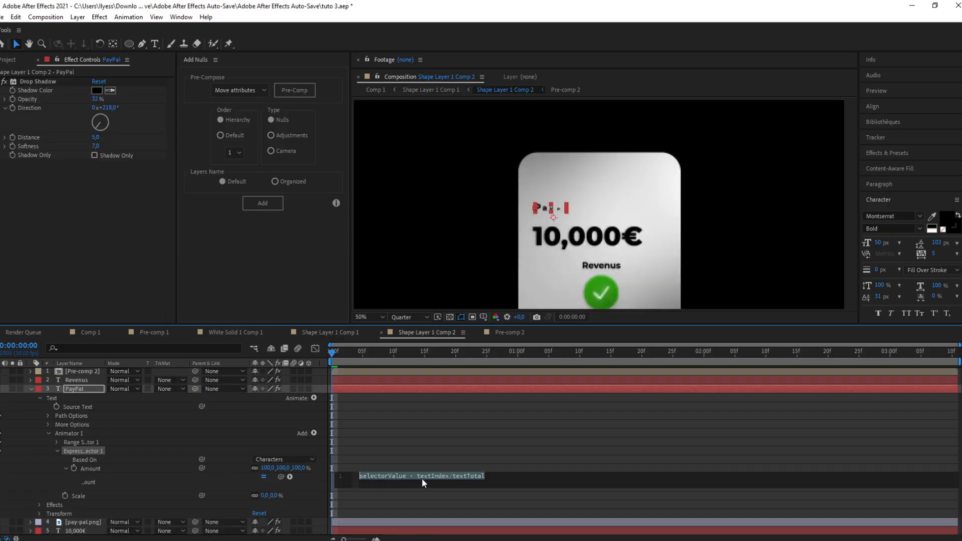
{"action": "key", "text": "ctrl+v"}
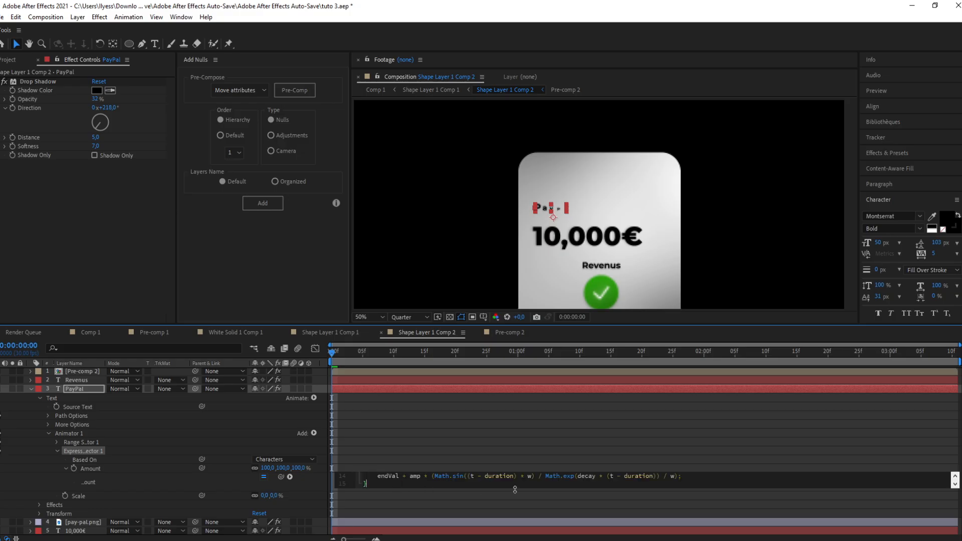
{"action": "left_click", "coordinate": [498, 425]}
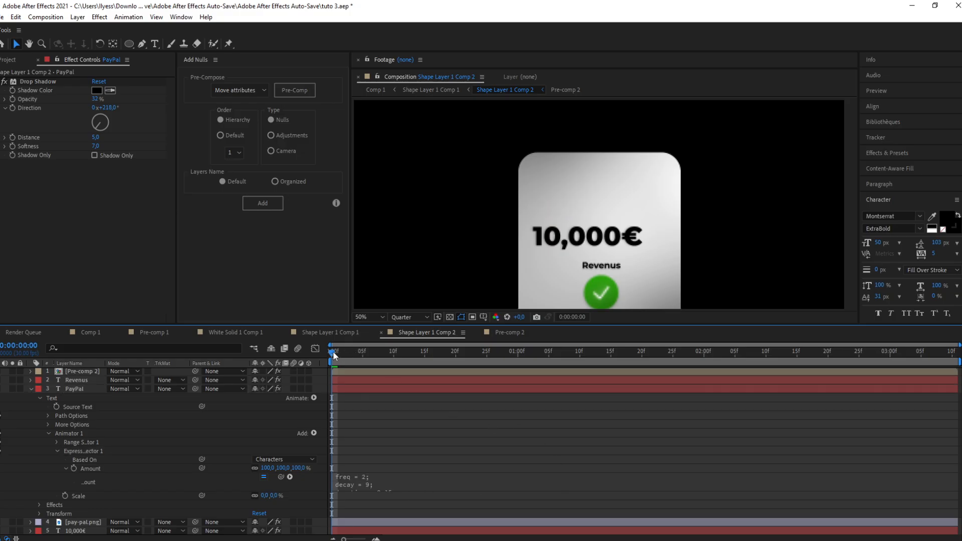
Step: Preview the PayPal text's bounce-in animation around frame 12
{"action": "key", "text": "space"}
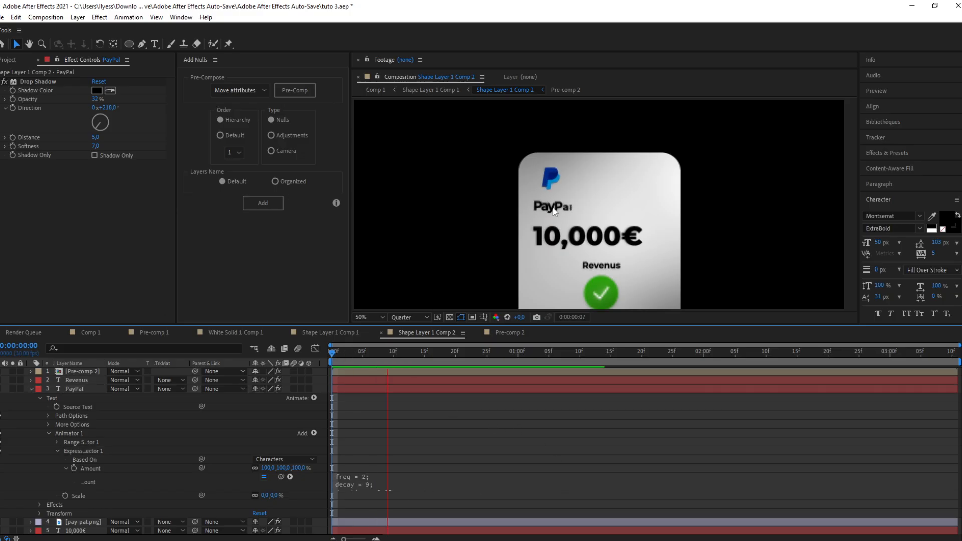
{"action": "key", "text": "space"}
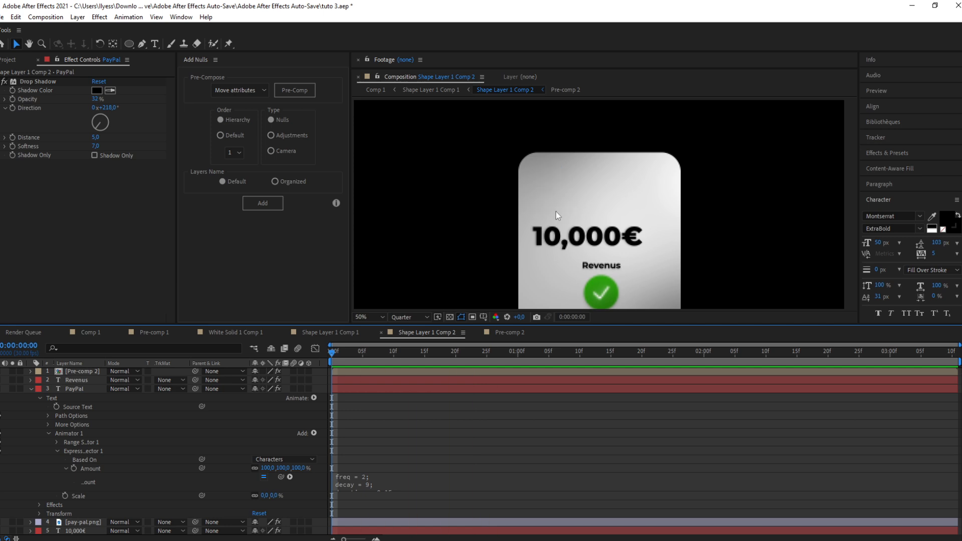
{"action": "key", "text": "space"}
{"action": "key", "text": "space"}
{"action": "left_click", "coordinate": [408, 350]}
{"action": "left_click", "coordinate": [403, 389]}
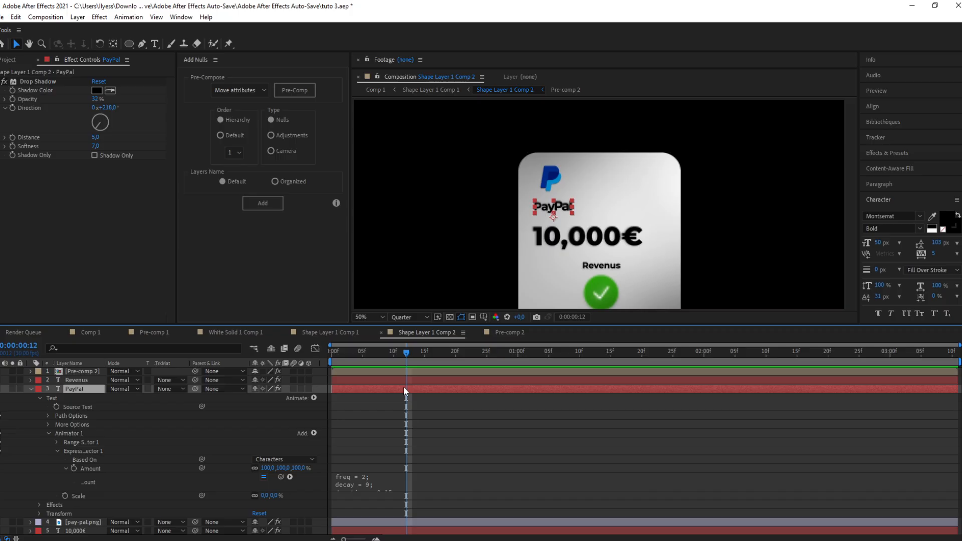
{"action": "key", "text": "u"}
Step: Add a Scale text animator to the 10,000€ text and set its animator scale to 0%
{"action": "left_click", "coordinate": [75, 407]}
{"action": "left_click", "coordinate": [31, 408]}
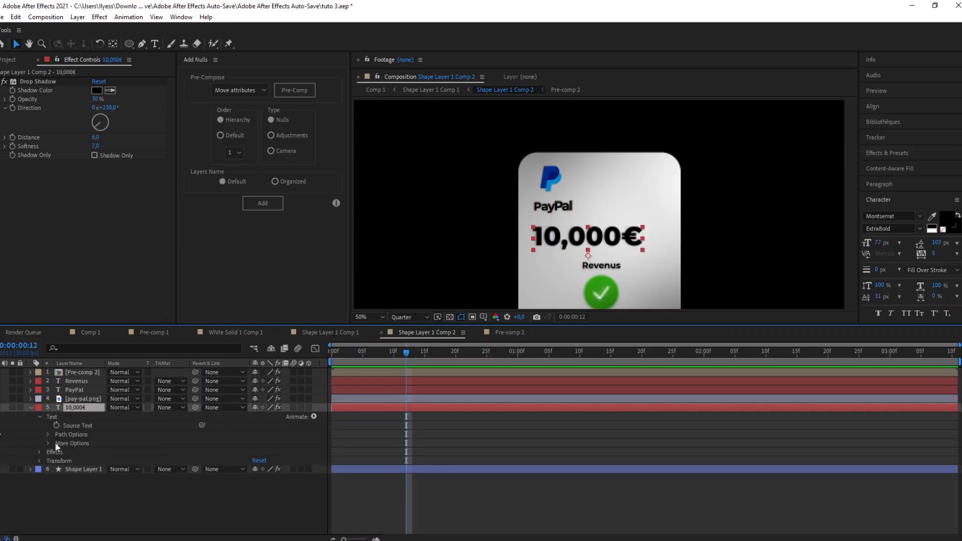
{"action": "left_click", "coordinate": [314, 417]}
{"action": "left_click", "coordinate": [346, 243]}
{"action": "left_click", "coordinate": [281, 470]}
{"action": "type", "text": "0"}
{"action": "key", "text": "Return"}
Step: Add an Expression selector to the 10,000€ animator and paste the bounce expression into its Amount
{"action": "left_click", "coordinate": [314, 452]}
{"action": "mouse_move", "coordinate": [354, 469]}
{"action": "left_click", "coordinate": [401, 490]}
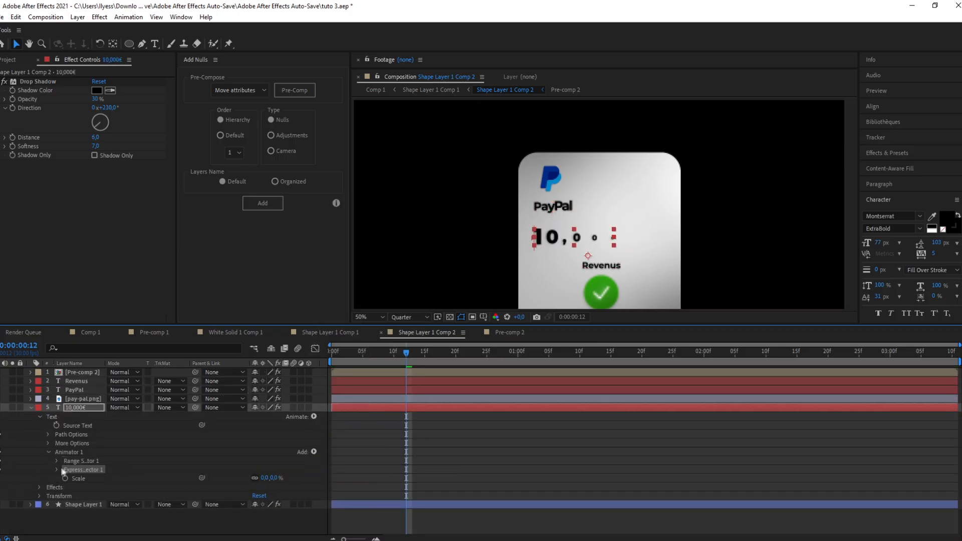
{"action": "left_click", "coordinate": [58, 469]}
{"action": "left_click", "coordinate": [66, 487]}
{"action": "left_click", "coordinate": [381, 498]}
{"action": "key", "text": "ctrl+v"}
{"action": "left_click", "coordinate": [404, 459]}
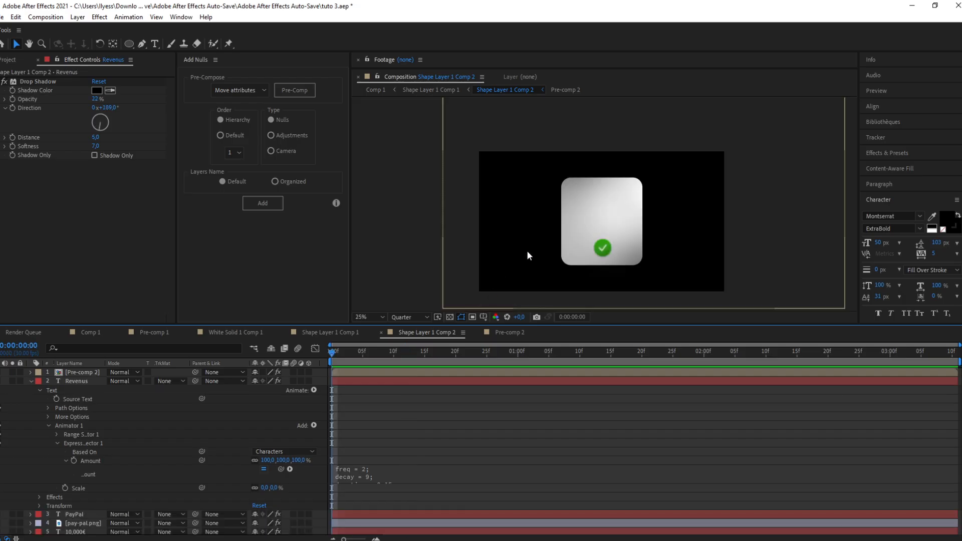
Step: Preview the text animations, scrubbing to about the one-second mark
{"action": "key", "text": "space"}
{"action": "key", "text": "space"}
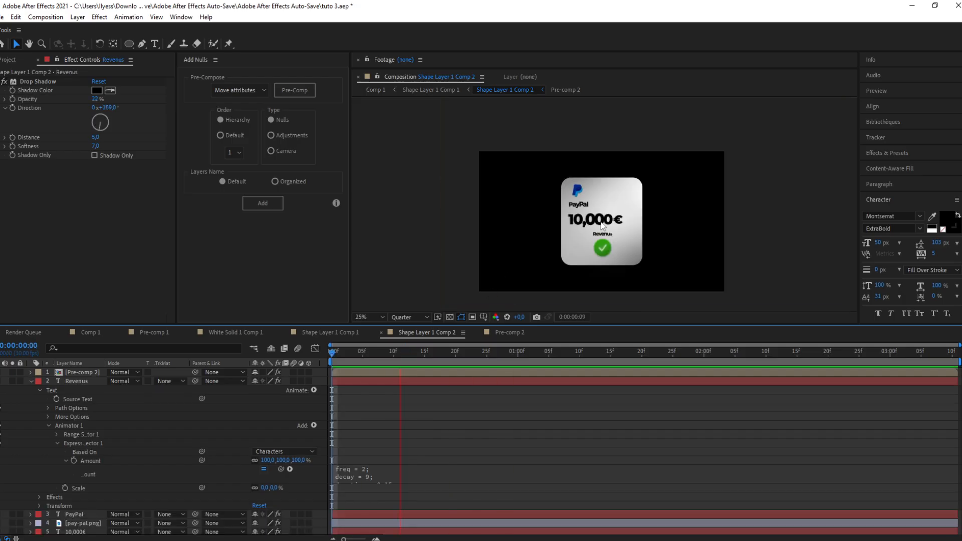
{"action": "scroll", "coordinate": [601, 223], "scroll_direction": "up", "scroll_amount": 2}
{"action": "key", "text": "space"}
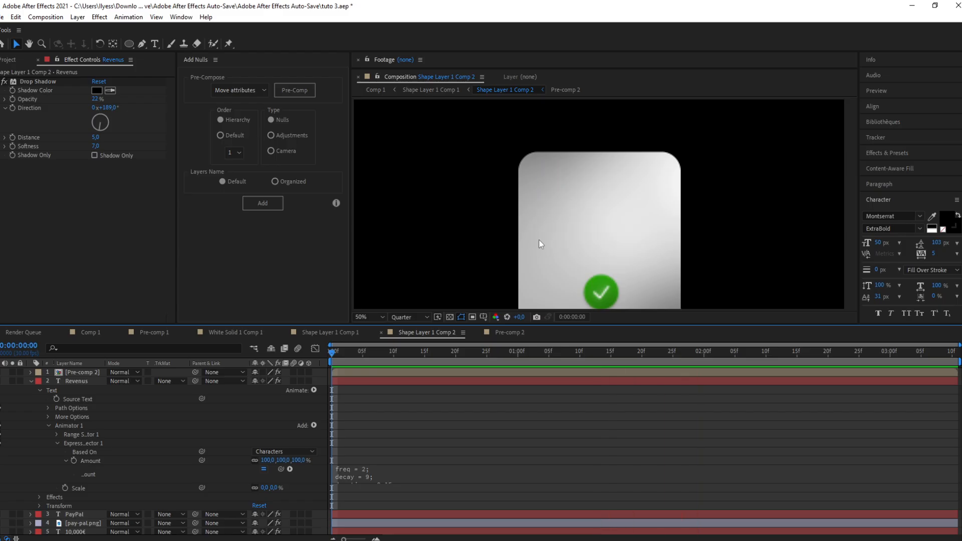
{"action": "left_click", "coordinate": [480, 366]}
{"action": "left_click_drag", "start_coordinate": [481, 357], "coordinate": [517, 353]}
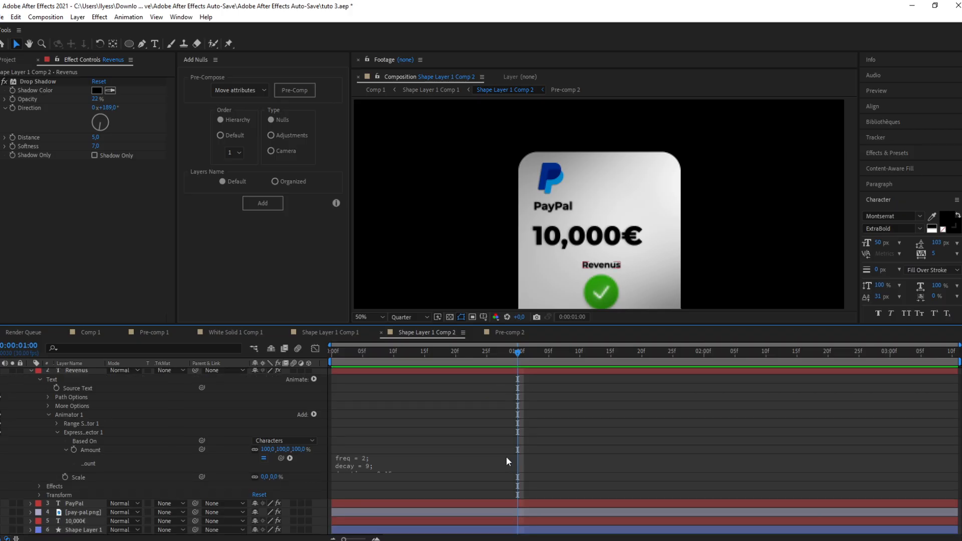
Step: Add a second animator to the 10,000€ text with Position and Rotation properties and a Wiggly selector
{"action": "left_click", "coordinate": [31, 381]}
{"action": "left_click", "coordinate": [80, 407]}
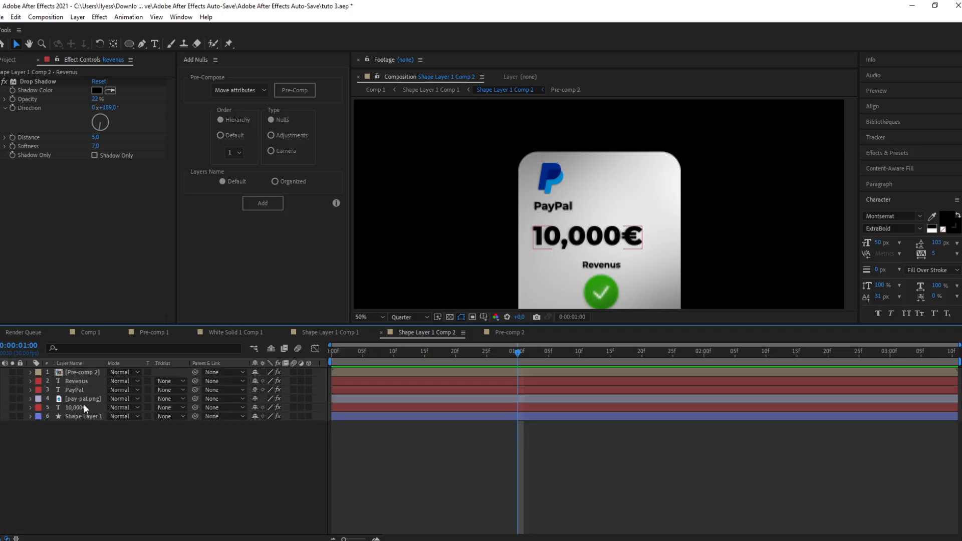
{"action": "left_click", "coordinate": [31, 408]}
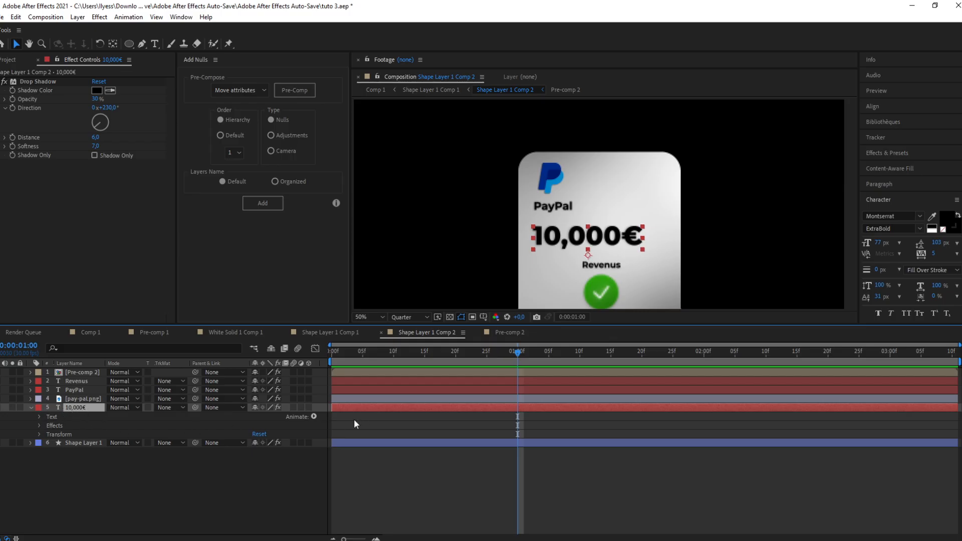
{"action": "left_click", "coordinate": [314, 417]}
{"action": "left_click", "coordinate": [369, 238]}
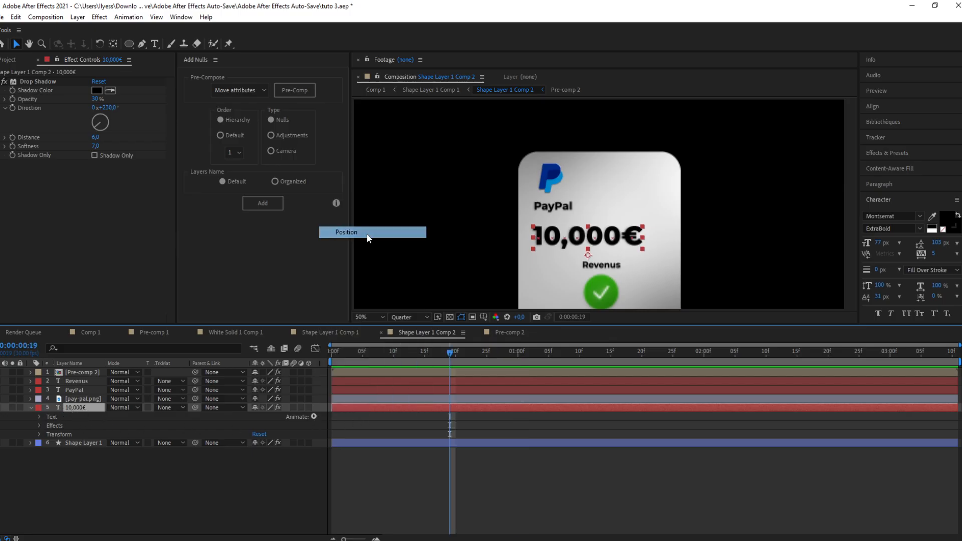
{"action": "left_click", "coordinate": [313, 460]}
{"action": "mouse_move", "coordinate": [366, 468]}
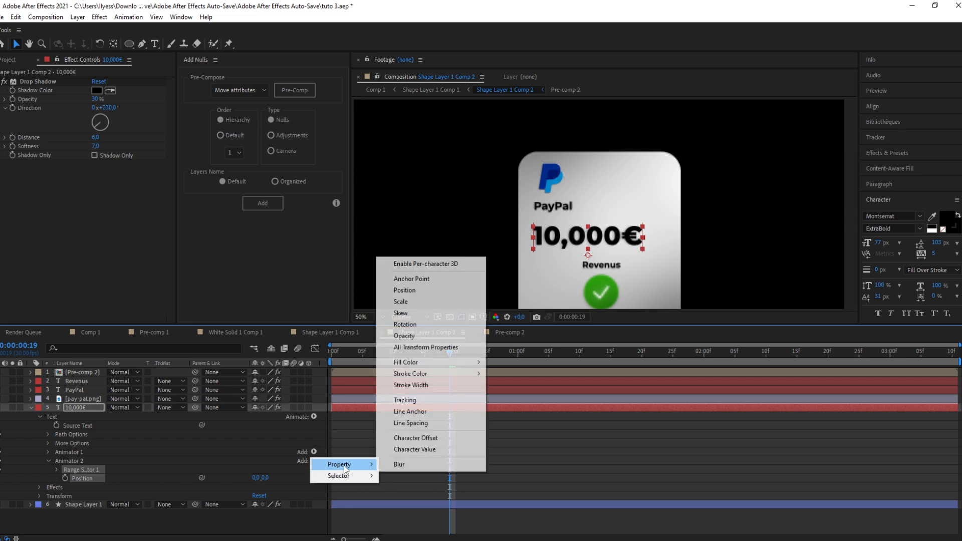
{"action": "left_click", "coordinate": [426, 326]}
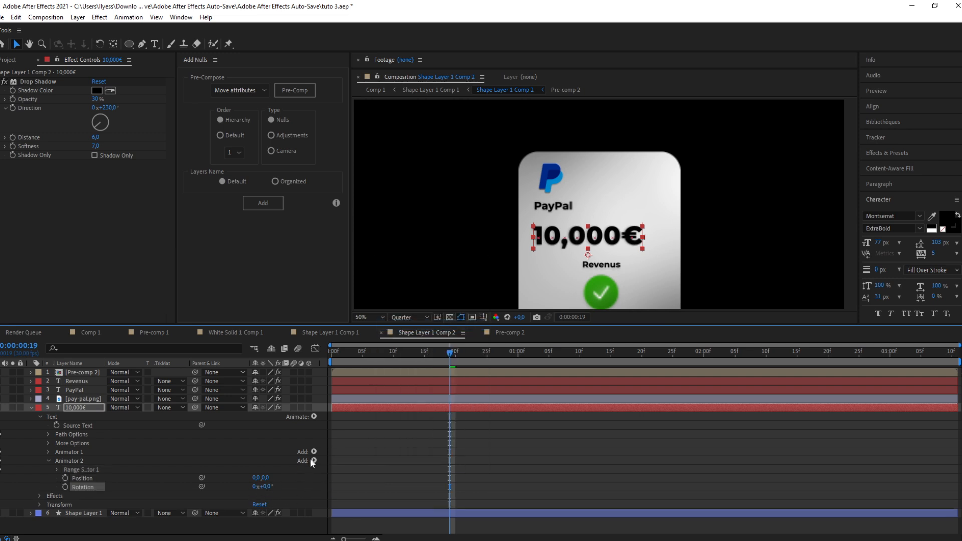
{"action": "left_click", "coordinate": [313, 462]}
{"action": "mouse_move", "coordinate": [329, 479]}
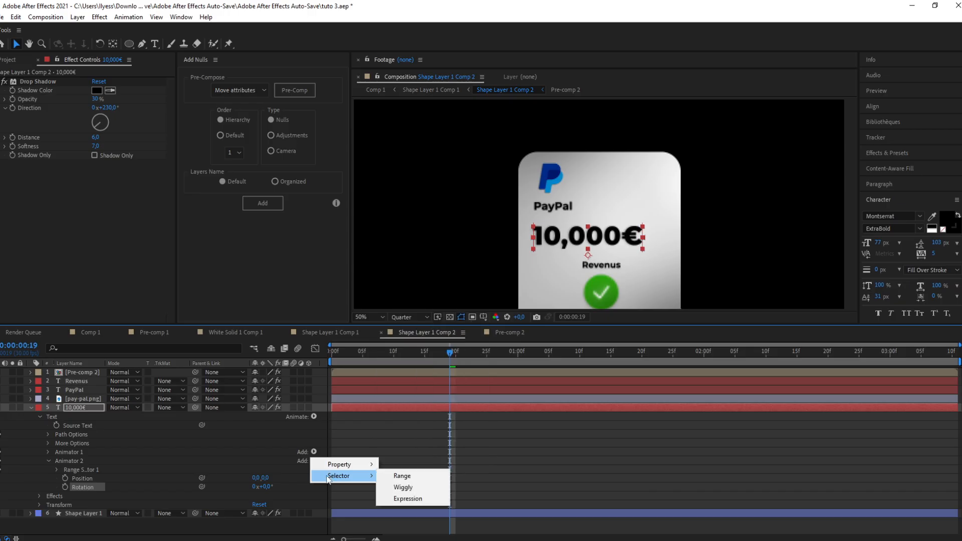
{"action": "left_click", "coordinate": [404, 488]}
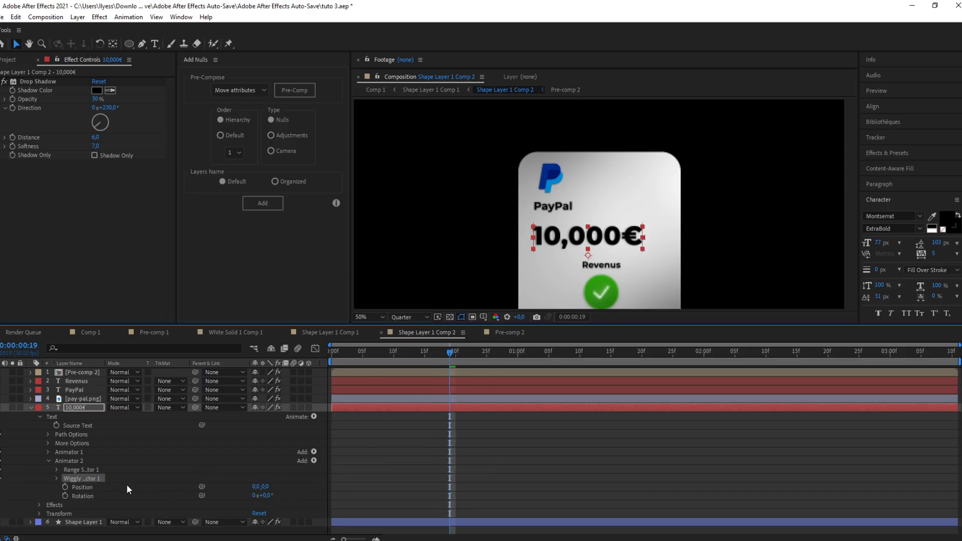
Step: Set the second animator's Position to 0, 5 and its Rotation to 5°
{"action": "left_click", "coordinate": [266, 487]}
{"action": "type", "text": "40"}
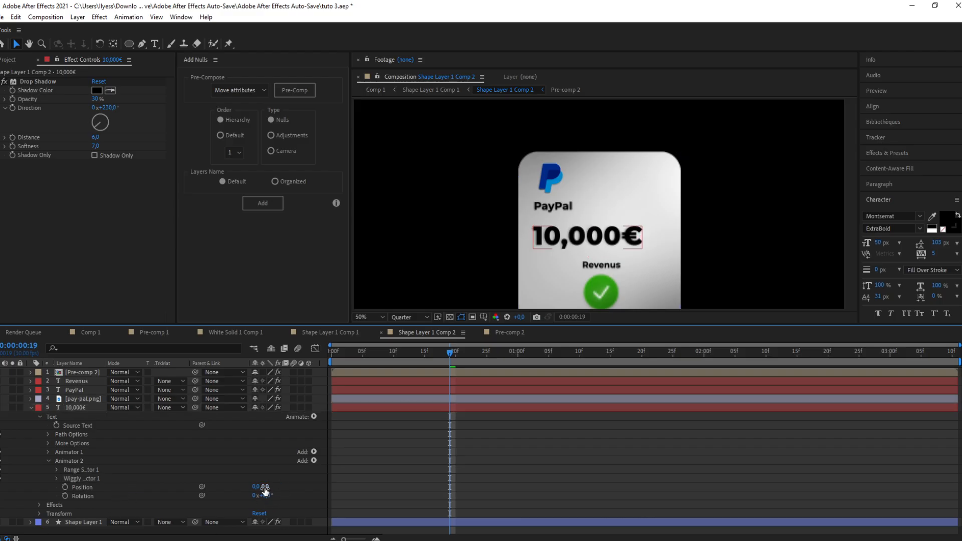
{"action": "key", "text": "Return"}
{"action": "left_click_drag", "start_coordinate": [266, 488], "coordinate": [268, 495]}
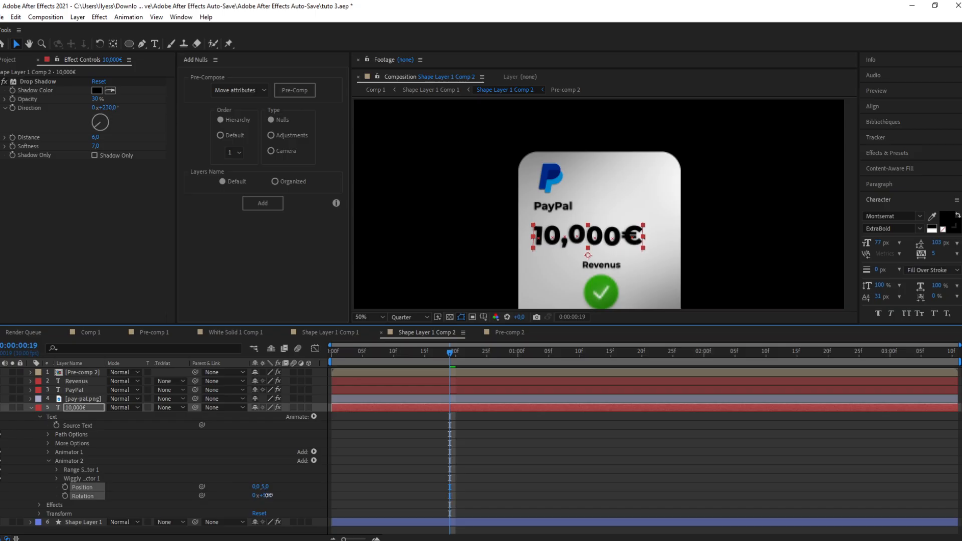
Step: Set the Wiggly selector's Wiggles/Second to 1
{"action": "left_click", "coordinate": [56, 478]}
{"action": "left_click", "coordinate": [55, 442]}
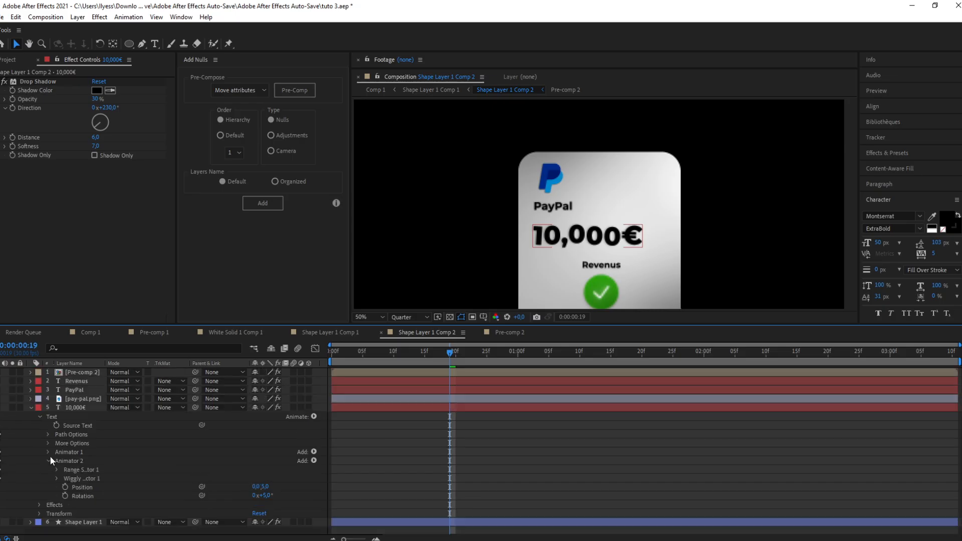
{"action": "left_click", "coordinate": [48, 444]}
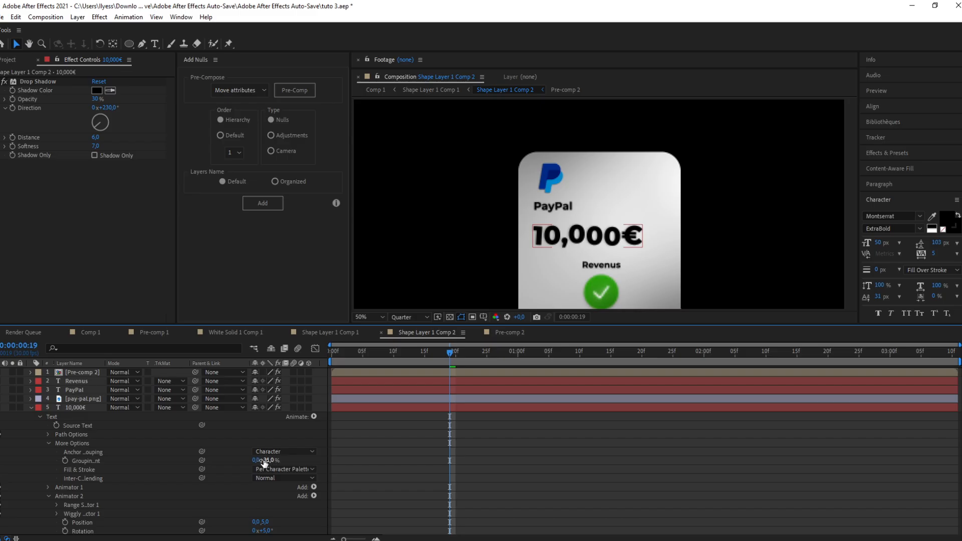
{"action": "left_click", "coordinate": [49, 444]}
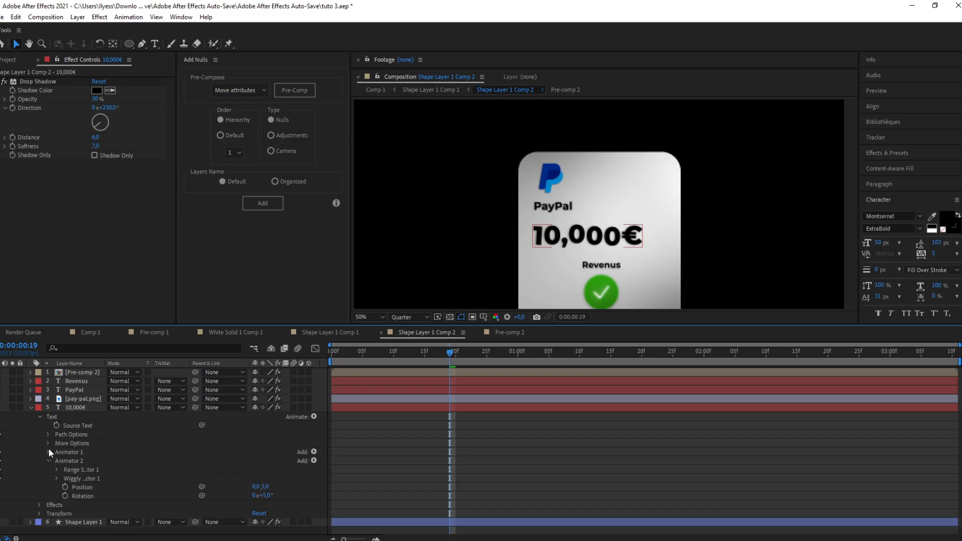
{"action": "left_click", "coordinate": [56, 478]}
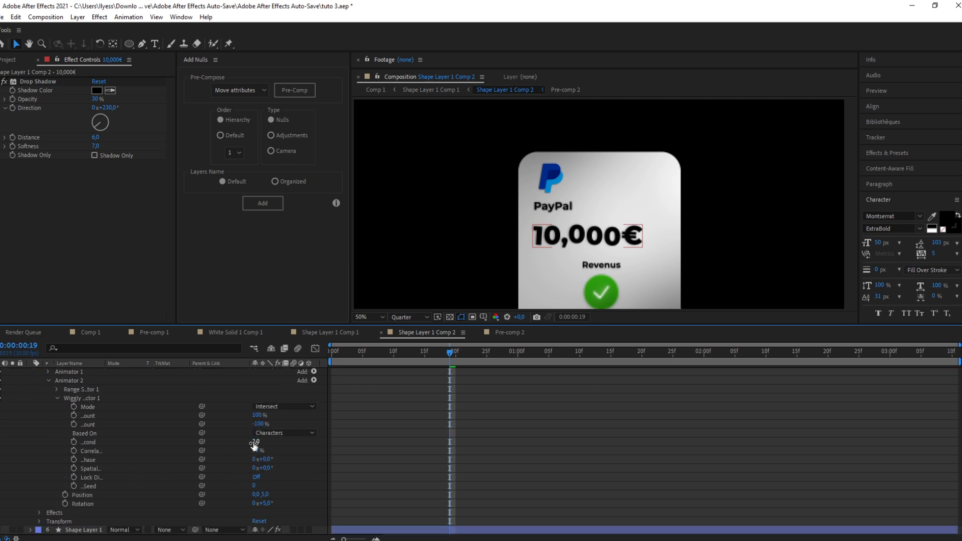
{"action": "left_click", "coordinate": [255, 442]}
{"action": "type", "text": "1"}
{"action": "key", "text": "Return"}
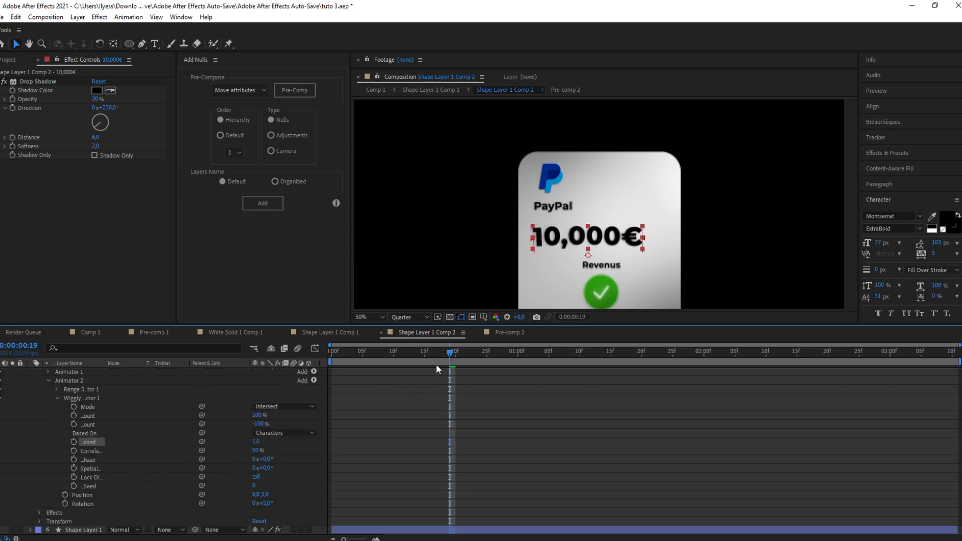
Step: Scrub through the timeline and open Pre-comp 2 containing the checkmark at about frame 7
{"action": "left_click_drag", "start_coordinate": [450, 353], "coordinate": [774, 372]}
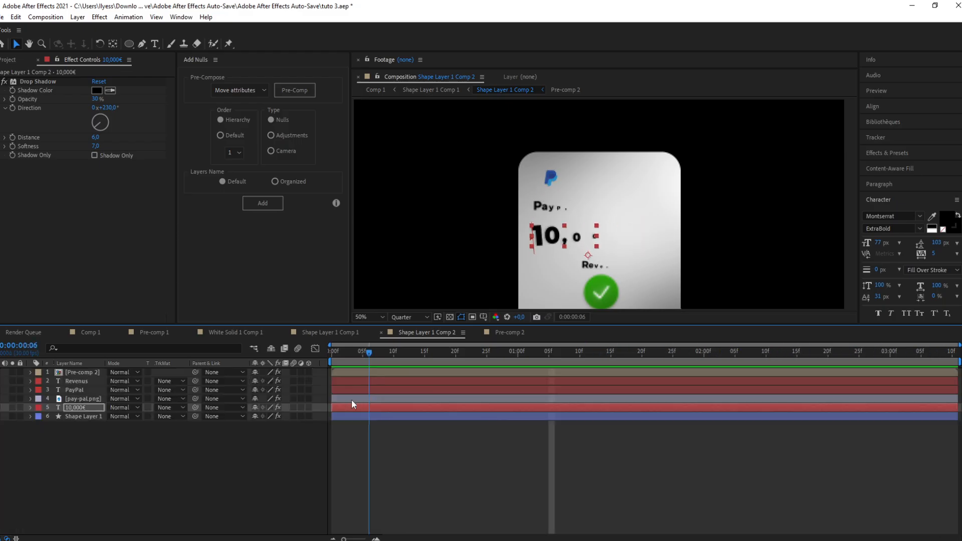
{"action": "left_click_drag", "start_coordinate": [351, 399], "coordinate": [328, 399]}
{"action": "left_click_drag", "start_coordinate": [607, 241], "coordinate": [614, 192]}
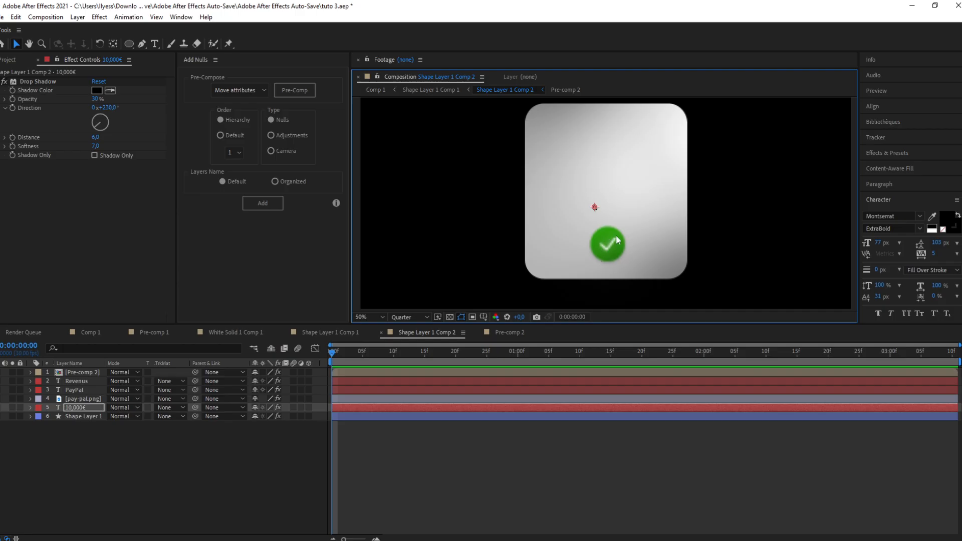
{"action": "left_click_drag", "start_coordinate": [332, 354], "coordinate": [374, 372]}
{"action": "double_click", "coordinate": [374, 372]}
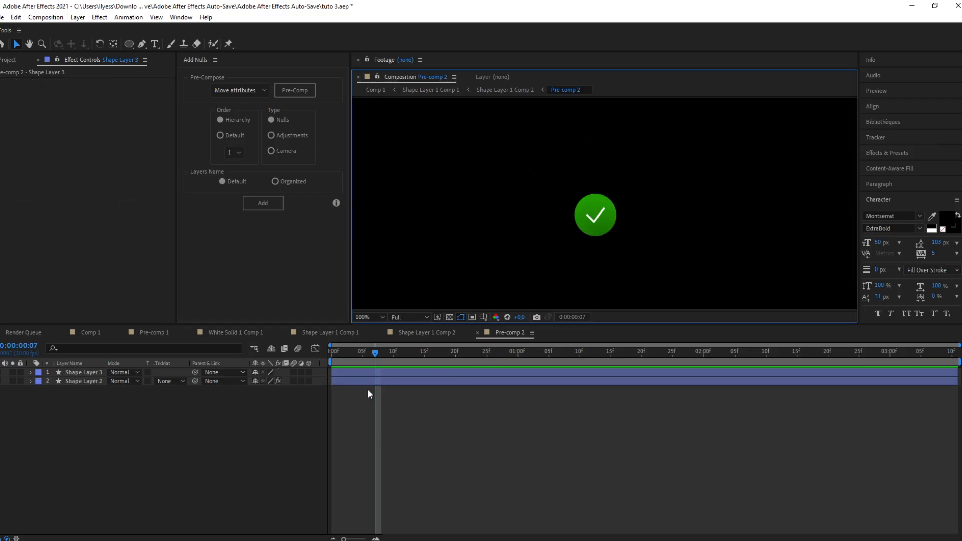
Step: Add a Trim Paths operator to the checkmark's Shape Layer 3 inside Pre-comp 2
{"action": "left_click", "coordinate": [406, 372]}
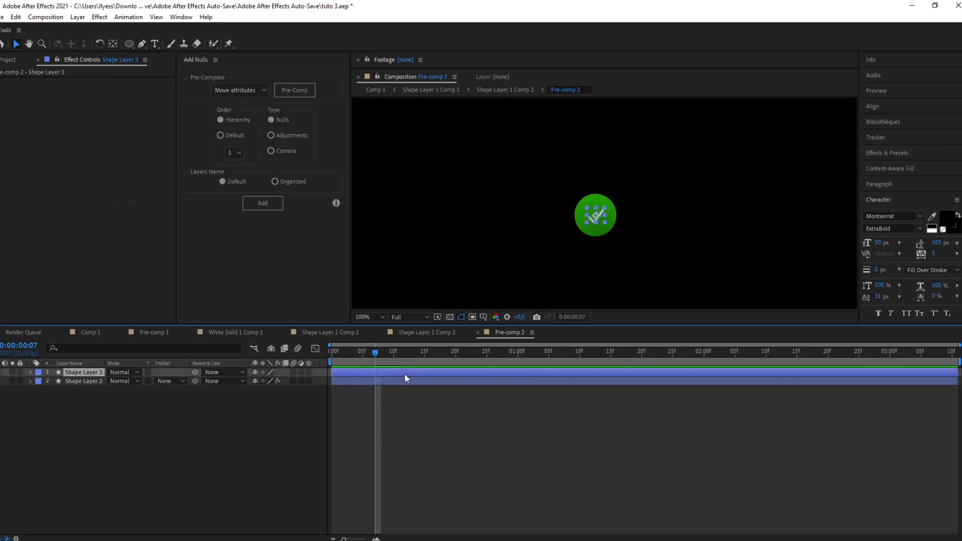
{"action": "key", "text": "period"}
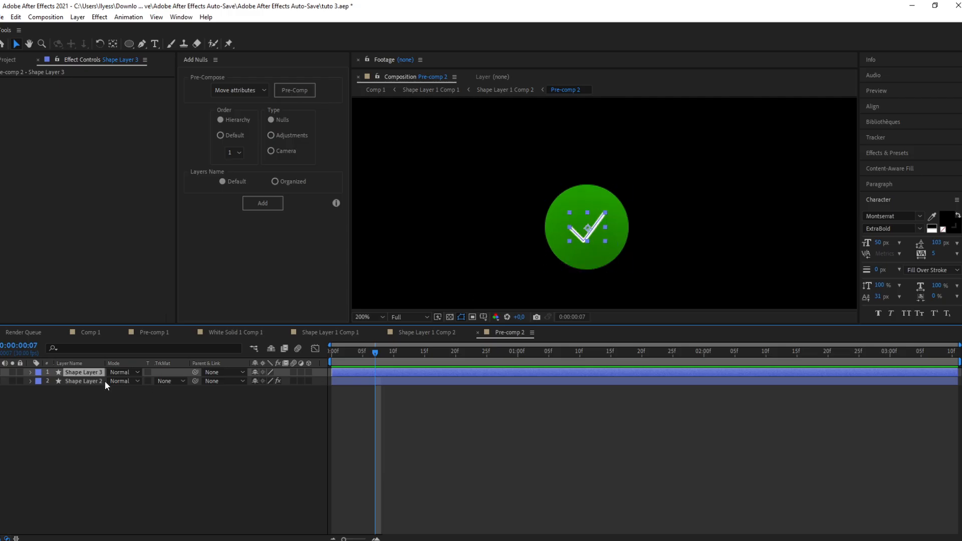
{"action": "left_click", "coordinate": [31, 372]}
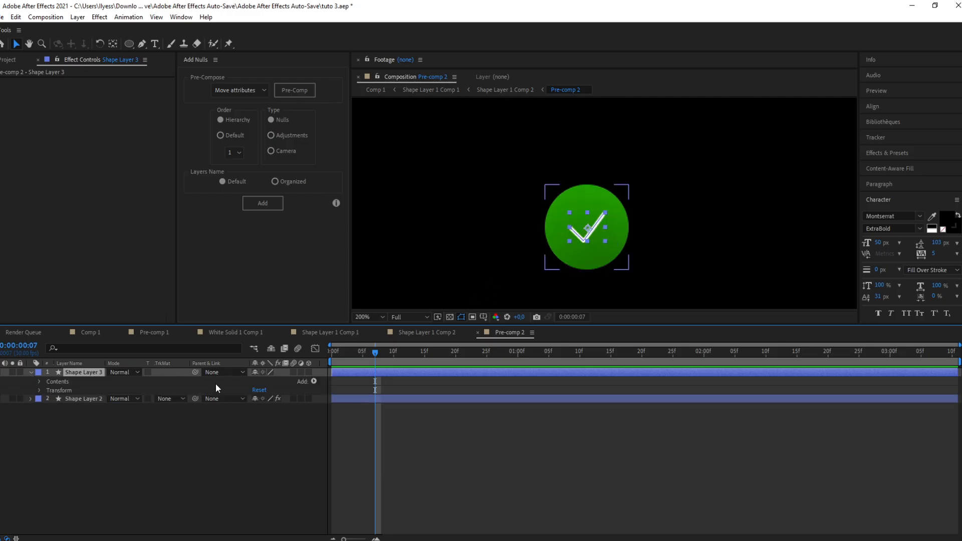
{"action": "left_click", "coordinate": [314, 382]}
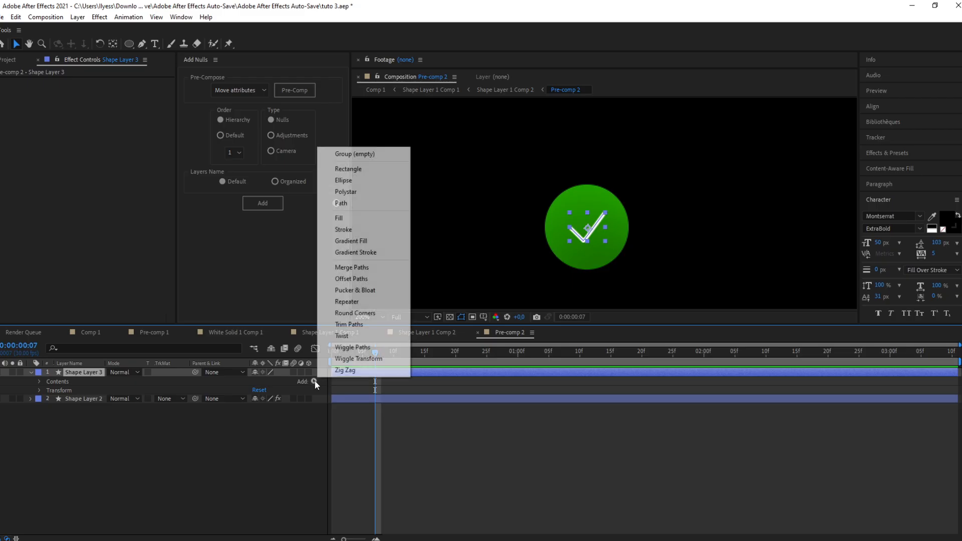
{"action": "left_click", "coordinate": [374, 329]}
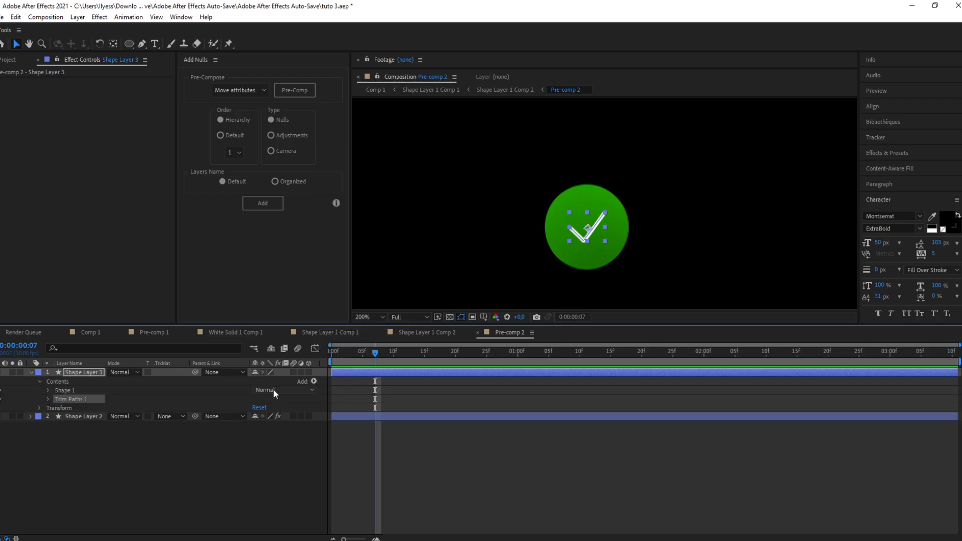
Step: Keyframe the Trim Paths End from 0% at frame 0 to 100% at frame 20
{"action": "left_click", "coordinate": [49, 400]}
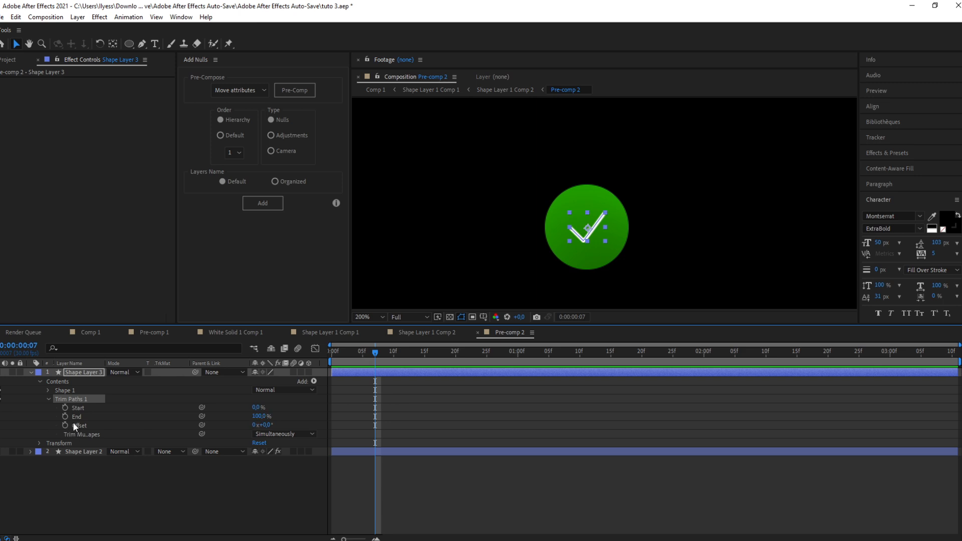
{"action": "left_click_drag", "start_coordinate": [261, 417], "coordinate": [193, 422]}
{"action": "left_click_drag", "start_coordinate": [376, 416], "coordinate": [332, 417]}
{"action": "left_click_drag", "start_coordinate": [374, 354], "coordinate": [454, 352]}
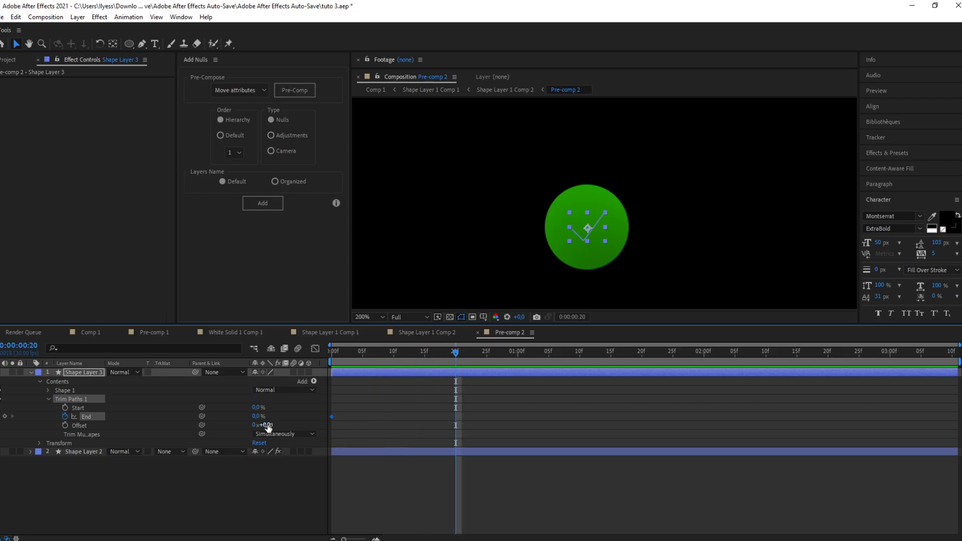
{"action": "left_click_drag", "start_coordinate": [259, 416], "coordinate": [329, 418]}
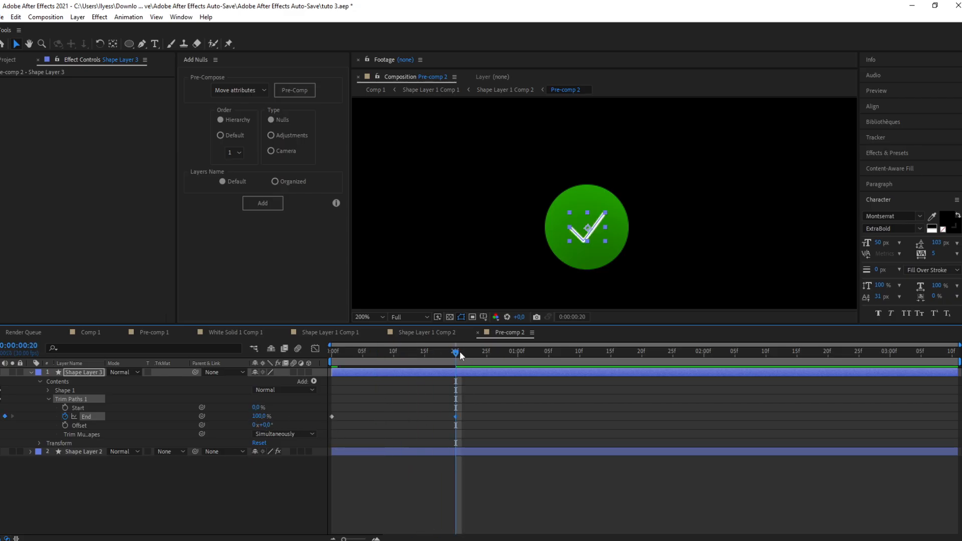
Step: Preview the checkmark draw-on and apply Easy Ease to both End keyframes
{"action": "left_click_drag", "start_coordinate": [459, 351], "coordinate": [287, 369]}
{"action": "key", "text": "space"}
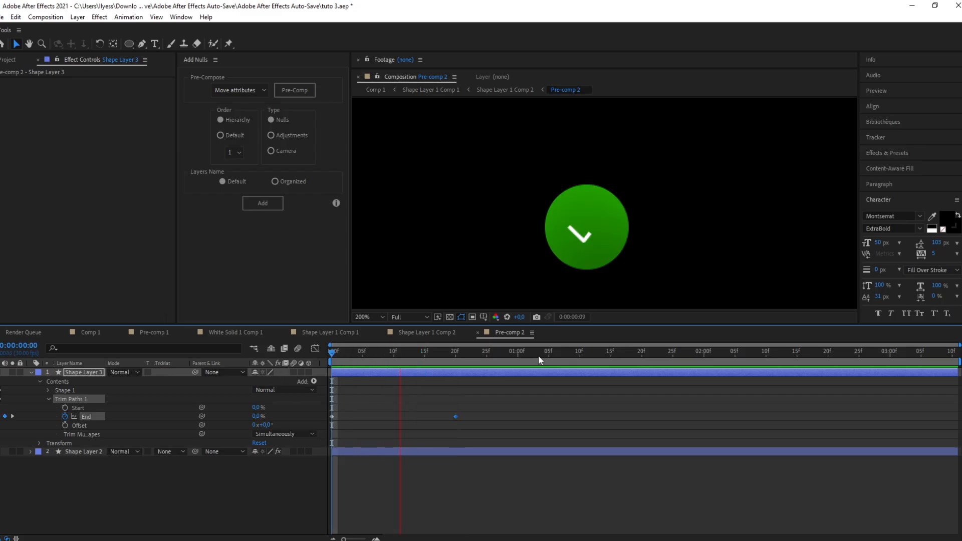
{"action": "key", "text": "space"}
{"action": "left_click_drag", "start_coordinate": [477, 409], "coordinate": [327, 424]}
{"action": "key", "text": "F9"}
Step: Sharpen the End property's speed curve in the Graph Editor by dragging the keyframe influence handles
{"action": "left_click", "coordinate": [461, 416]}
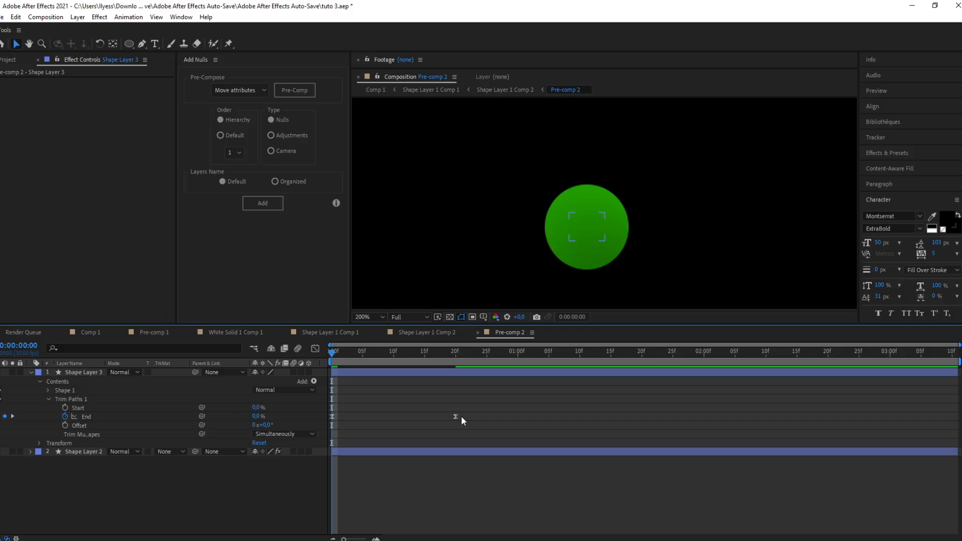
{"action": "left_click", "coordinate": [456, 417]}
{"action": "key", "text": "shift+F3"}
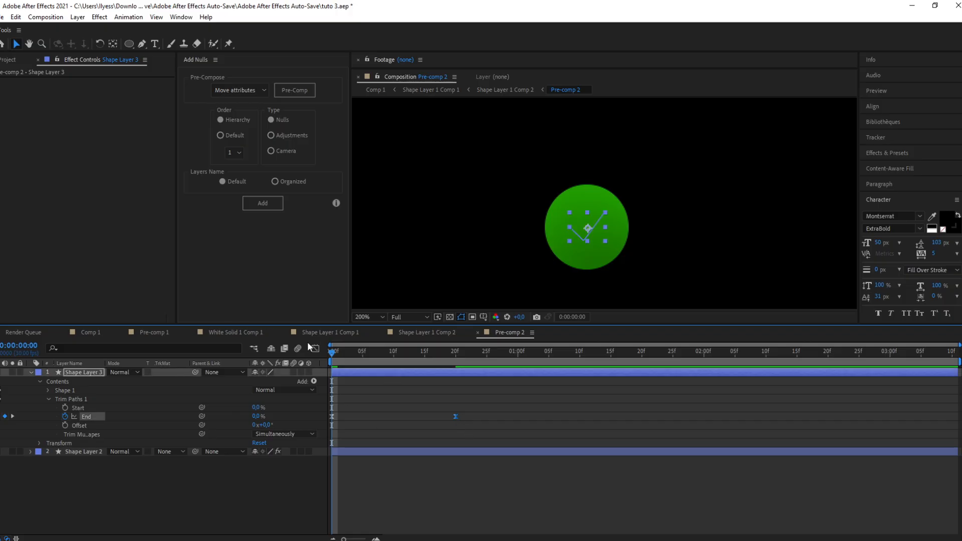
{"action": "left_click_drag", "start_coordinate": [434, 508], "coordinate": [412, 508]}
{"action": "left_click_drag", "start_coordinate": [352, 508], "coordinate": [347, 508]}
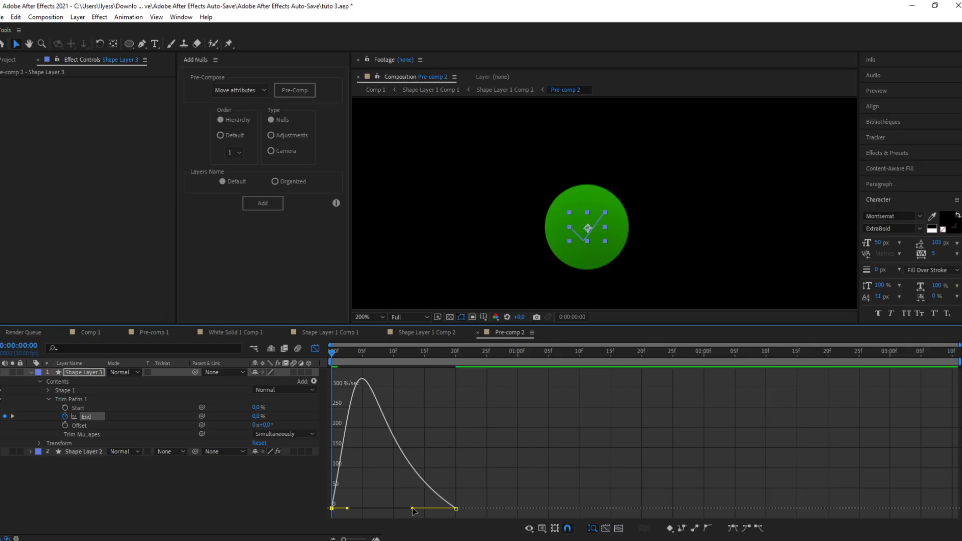
{"action": "left_click", "coordinate": [315, 349]}
Step: Move the second End keyframe to about frame 27 and preview the draw-on
{"action": "key", "text": "space"}
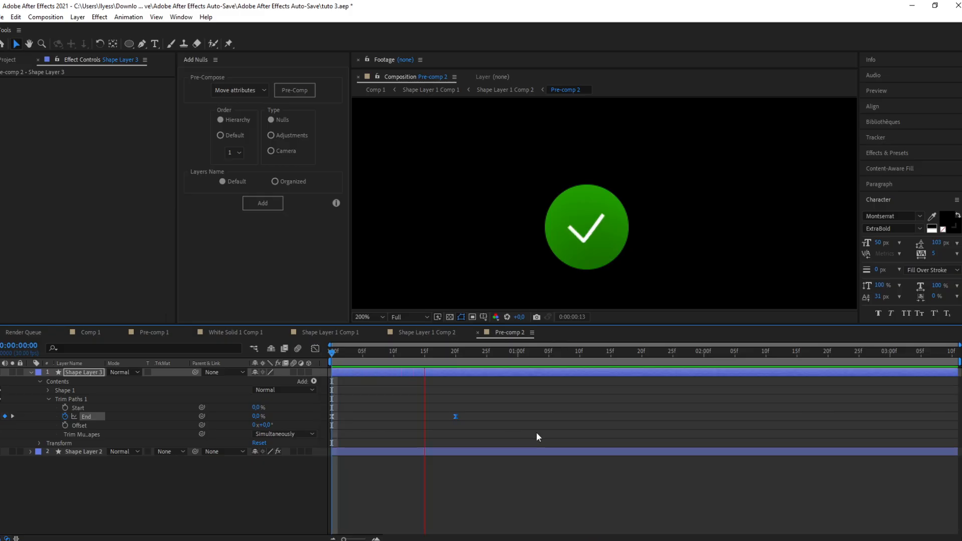
{"action": "left_click_drag", "start_coordinate": [451, 416], "coordinate": [495, 415]}
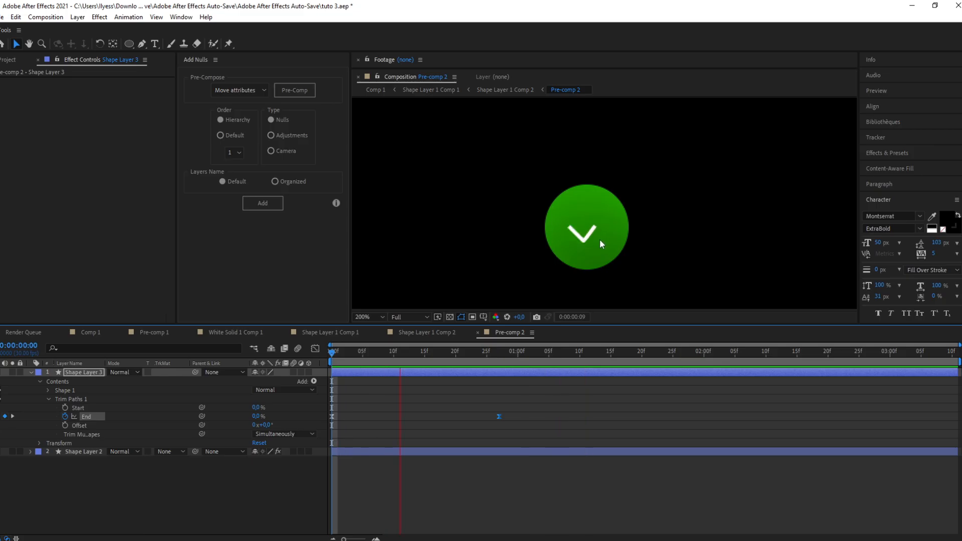
{"action": "key", "text": "space"}
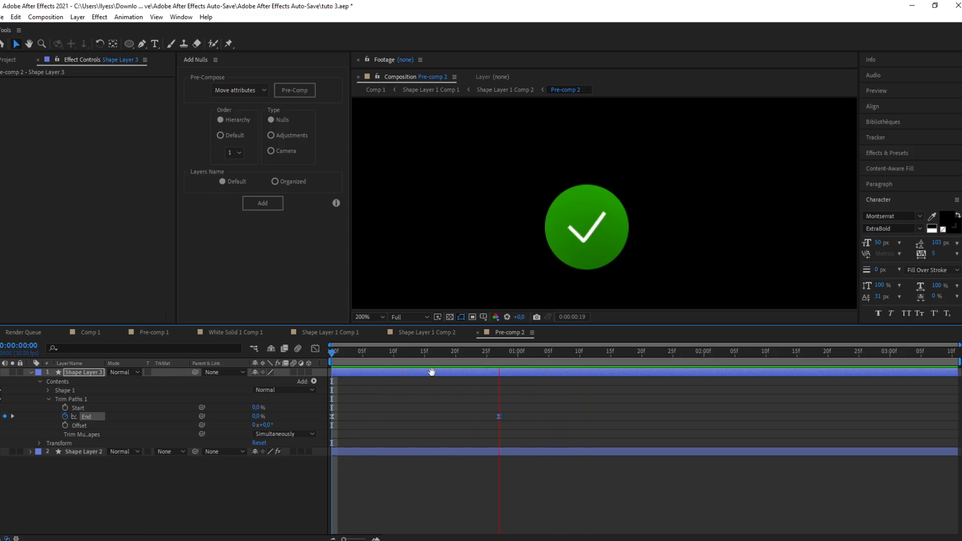
Step: Apply the Deep Glow effect to Shape Layer 3 at frame 13
{"action": "left_click", "coordinate": [413, 350]}
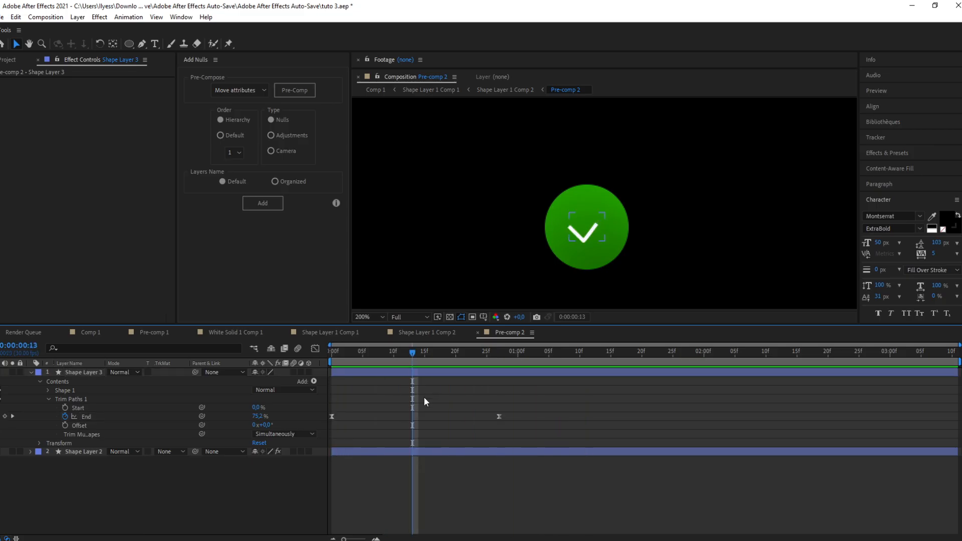
{"action": "left_click", "coordinate": [431, 371]}
{"action": "key", "text": "u"}
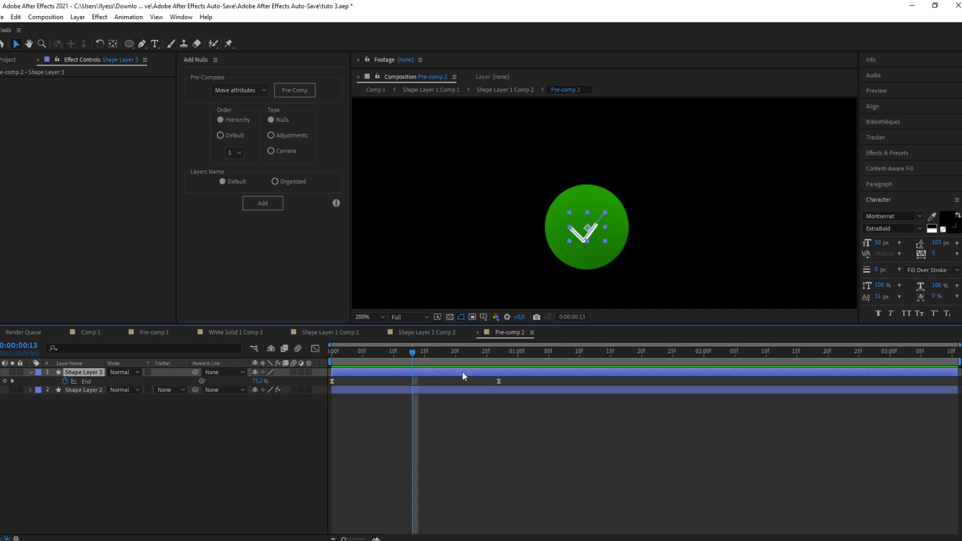
{"action": "key", "text": "ctrl+space"}
{"action": "type", "text": "de"}
{"action": "left_click", "coordinate": [406, 369]}
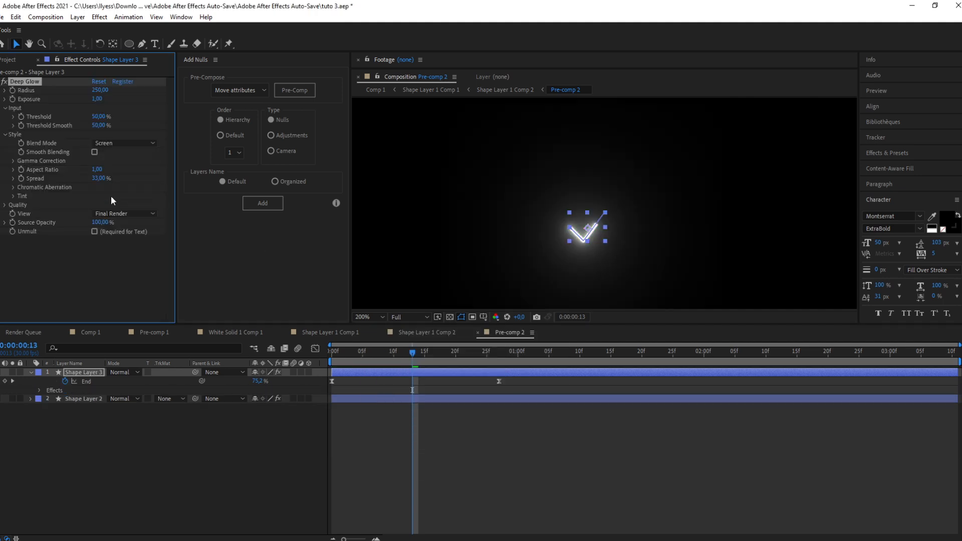
Step: Set the Deep Glow Exposure to about 0.3 and enable Unmult
{"action": "left_click_drag", "start_coordinate": [97, 100], "coordinate": [54, 102]}
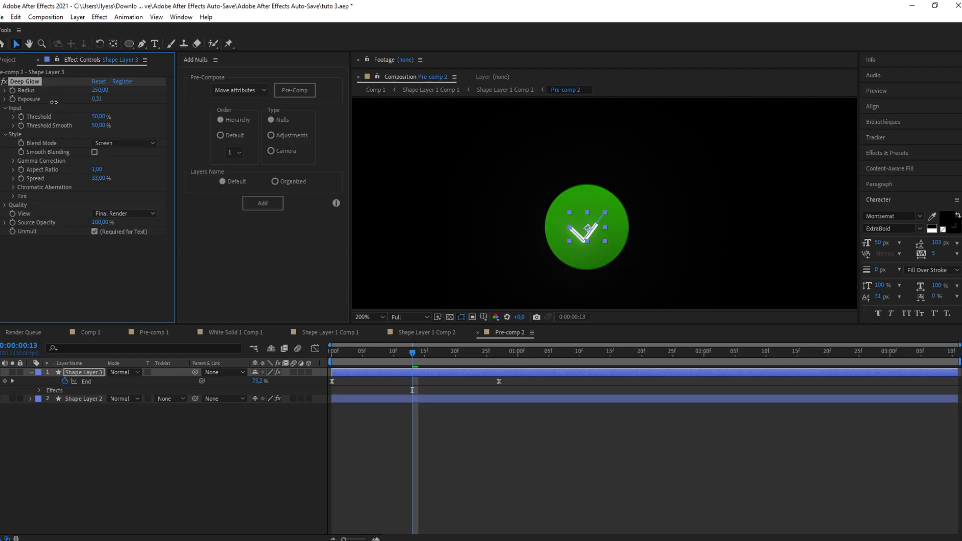
{"action": "left_click", "coordinate": [313, 266]}
{"action": "scroll", "coordinate": [499, 225], "scroll_direction": "down", "scroll_amount": 1}
{"action": "left_click", "coordinate": [499, 224]}
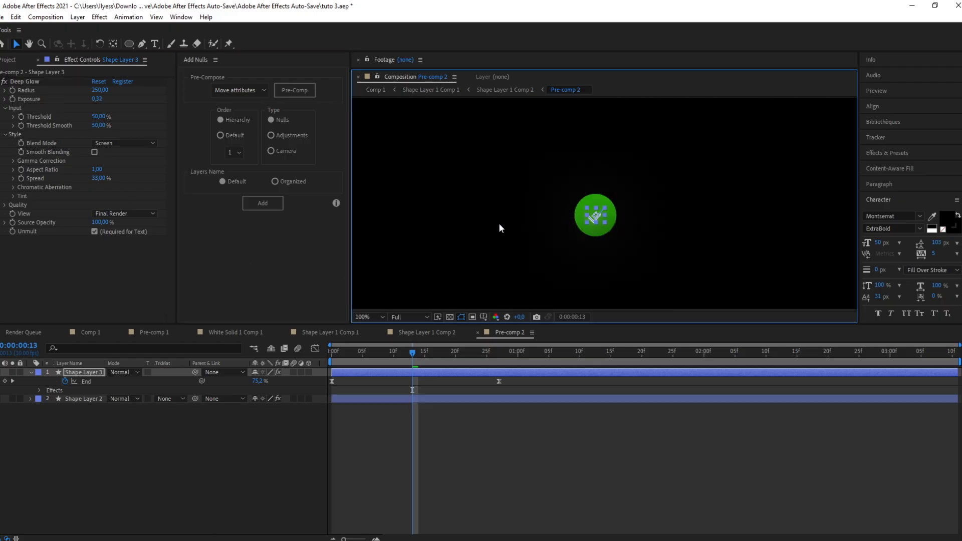
Step: In Shape Layer 1 Comp 2, keyframe Pre-comp 2's Scale from 0% at frame 0 to its original size at about frame 13
{"action": "left_click", "coordinate": [427, 333]}
{"action": "key", "text": "space"}
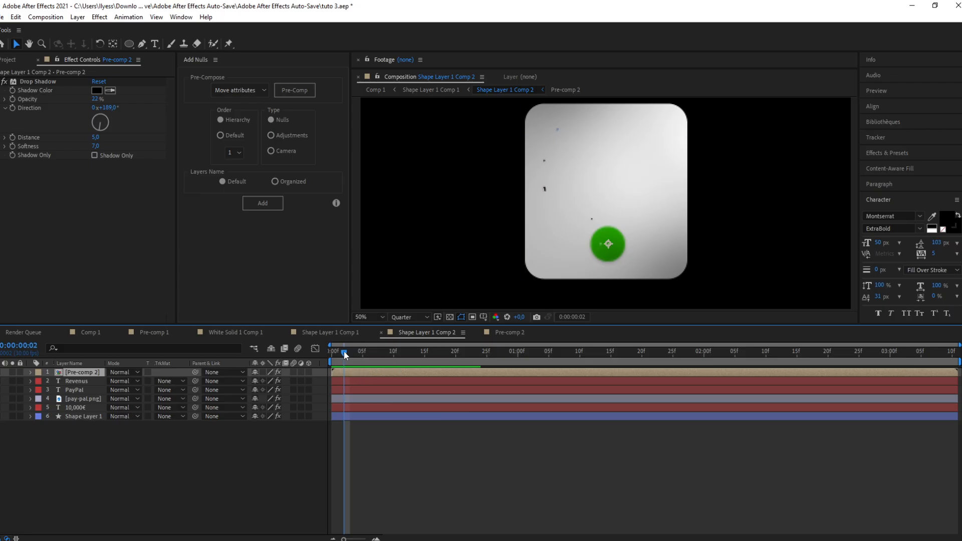
{"action": "mouse_move", "coordinate": [344, 351]}
{"action": "left_mouse_down"}
{"action": "mouse_move", "coordinate": [335, 354]}
{"action": "mouse_move", "coordinate": [357, 353]}
{"action": "mouse_move", "coordinate": [344, 366]}
{"action": "left_mouse_up"}
{"action": "key", "text": "s"}
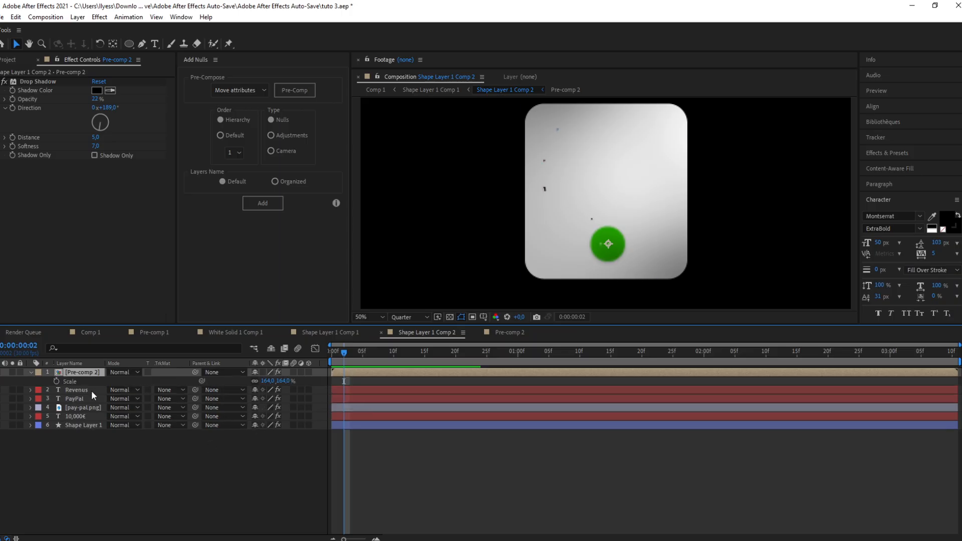
{"action": "left_click", "coordinate": [56, 382]}
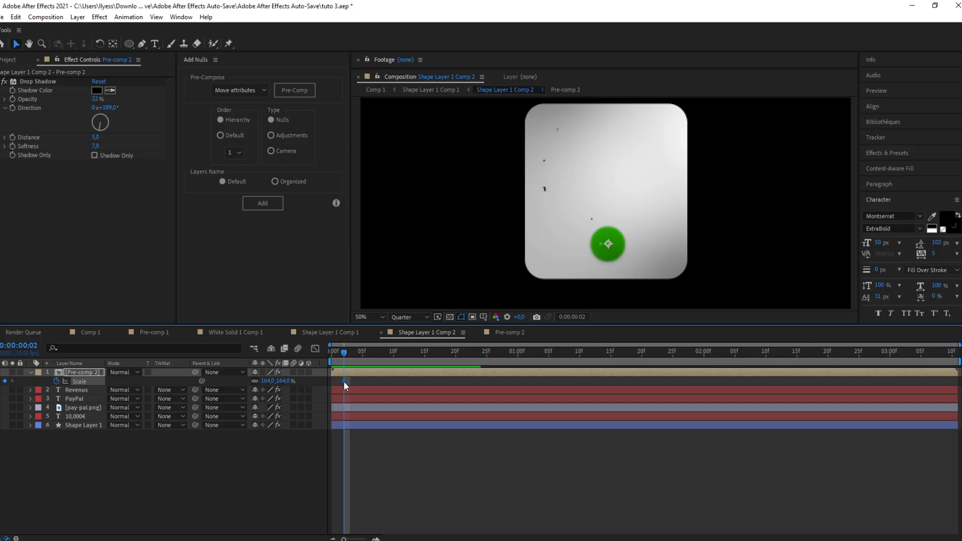
{"action": "left_click_drag", "start_coordinate": [343, 382], "coordinate": [413, 382]}
{"action": "left_click_drag", "start_coordinate": [271, 383], "coordinate": [216, 401]}
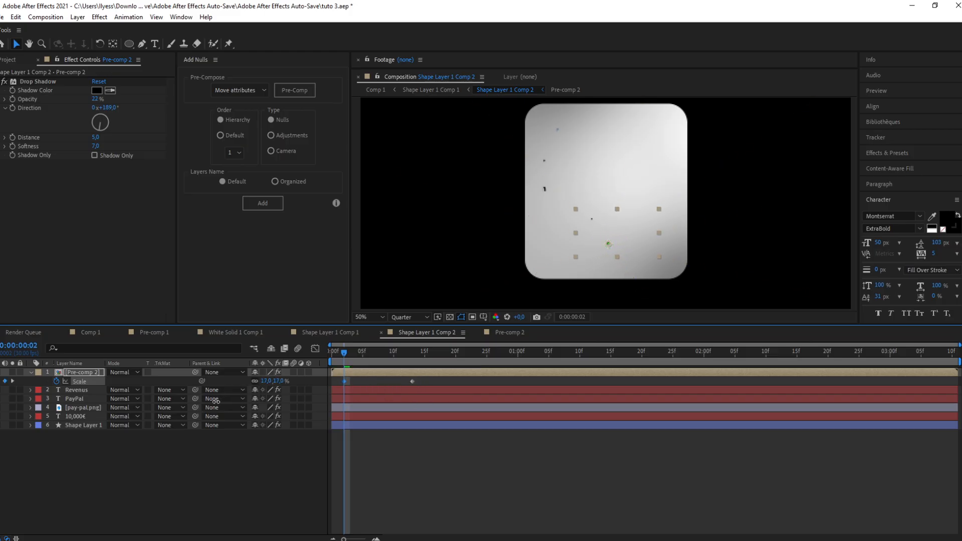
{"action": "left_click", "coordinate": [267, 382]}
{"action": "type", "text": "0"}
{"action": "key", "text": "Return"}
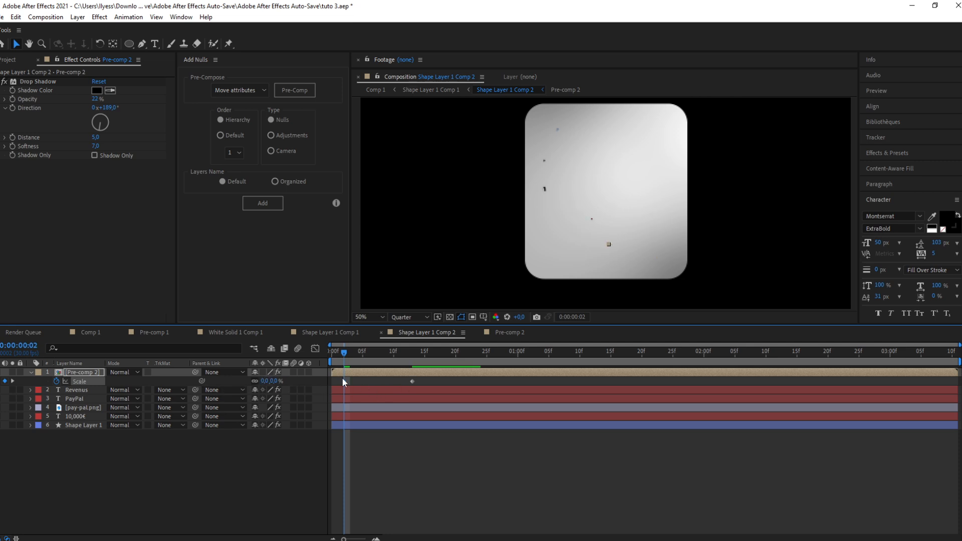
{"action": "left_click_drag", "start_coordinate": [344, 382], "coordinate": [333, 383]}
Step: Apply Easy Ease to the Scale keyframes, sharpen their speed curve in the Graph Editor, and preview
{"action": "left_click_drag", "start_coordinate": [423, 380], "coordinate": [326, 386]}
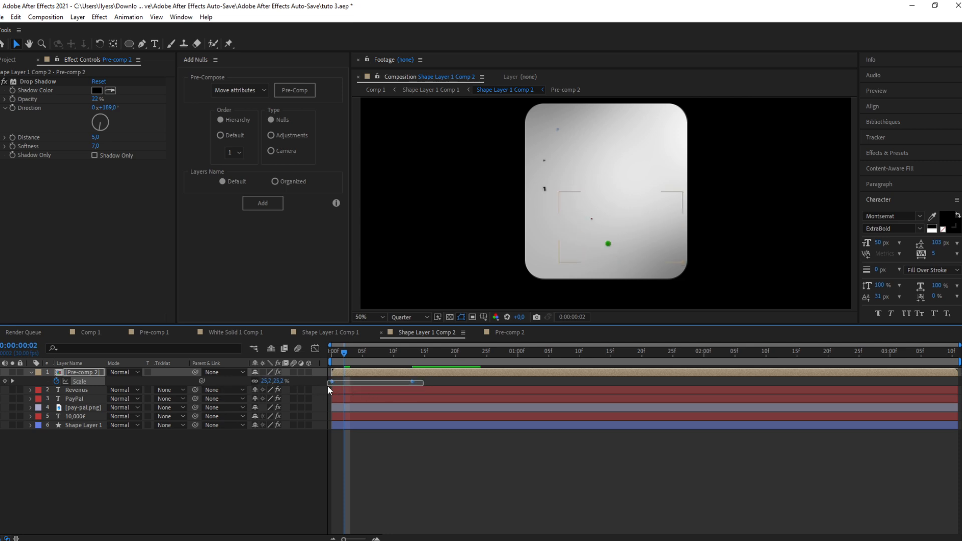
{"action": "key", "text": "F9"}
{"action": "left_click", "coordinate": [316, 349]}
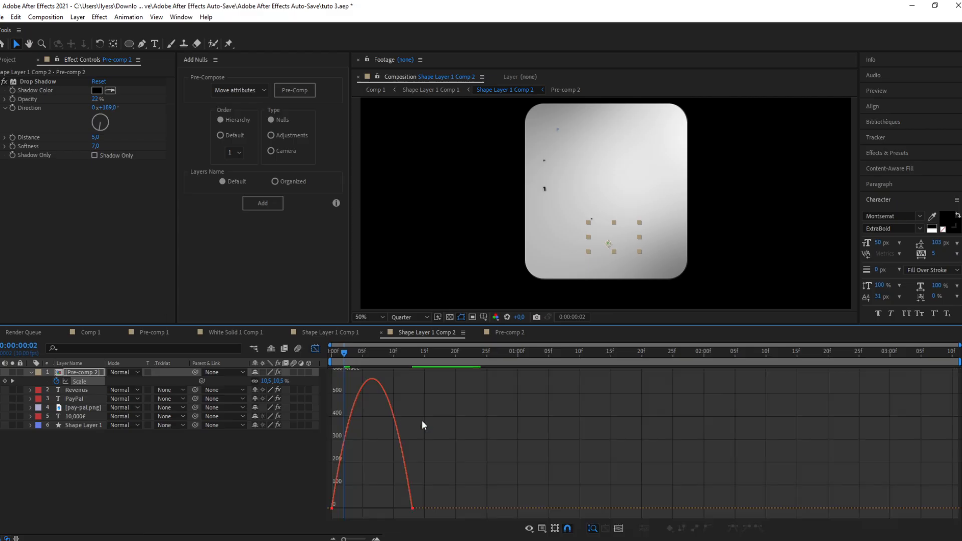
{"action": "left_click", "coordinate": [412, 508]}
{"action": "left_click_drag", "start_coordinate": [399, 509], "coordinate": [374, 509]}
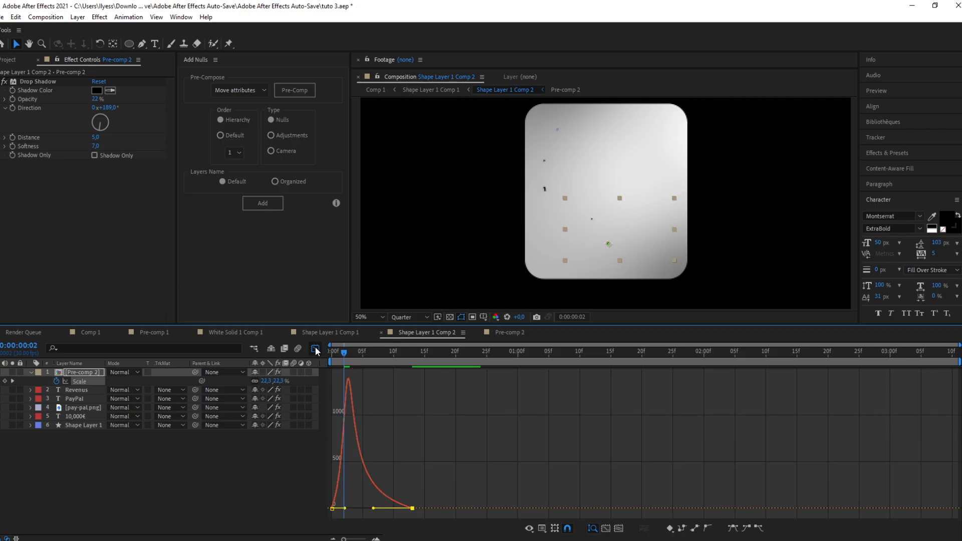
{"action": "key", "text": "shift+F3"}
{"action": "left_click_drag", "start_coordinate": [462, 371], "coordinate": [449, 370]}
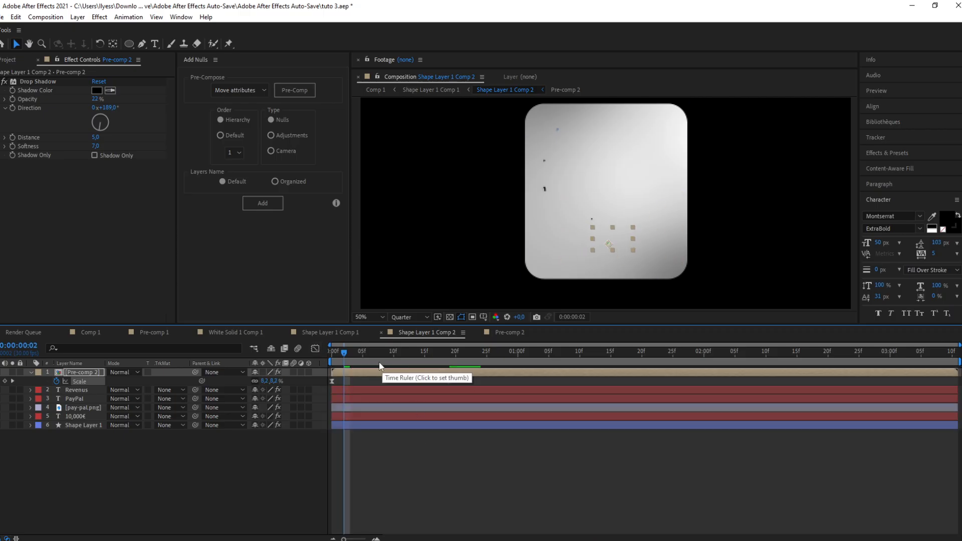
{"action": "left_click_drag", "start_coordinate": [344, 354], "coordinate": [304, 362]}
{"action": "key", "text": "space"}
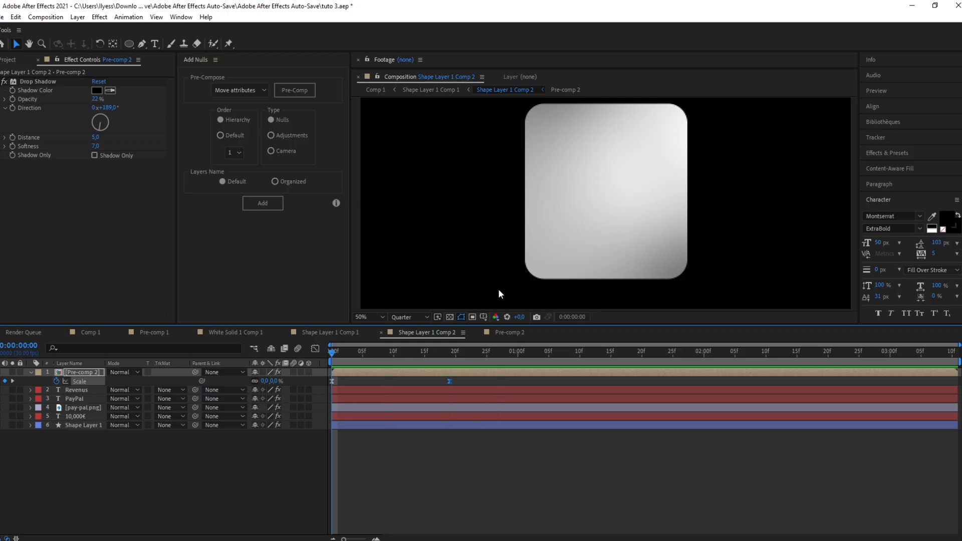
{"action": "key", "text": "space"}
Step: Keyframe Pre-comp 2's Rotation from about -12° near the start to 0° at about frame 15
{"action": "key", "text": "r"}
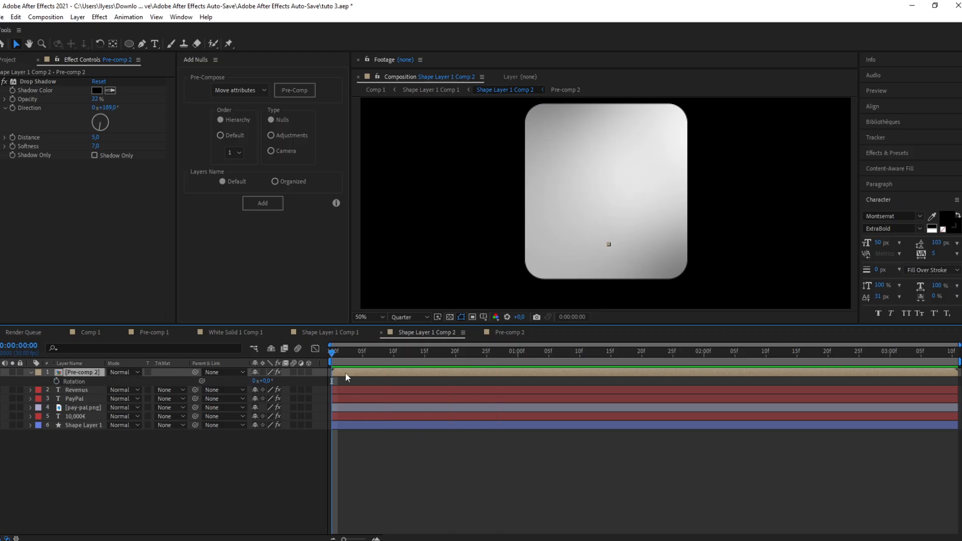
{"action": "left_click", "coordinate": [56, 382]}
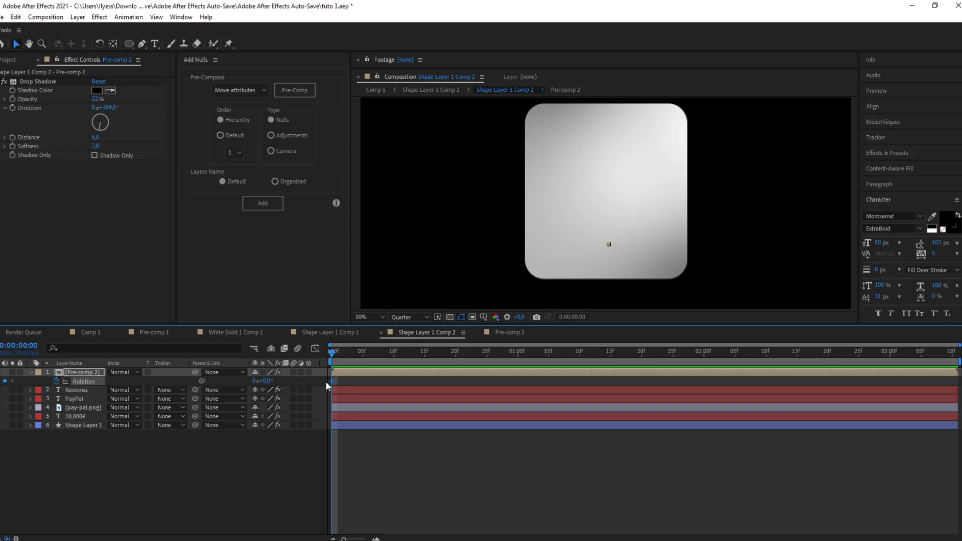
{"action": "left_click_drag", "start_coordinate": [333, 381], "coordinate": [424, 381]}
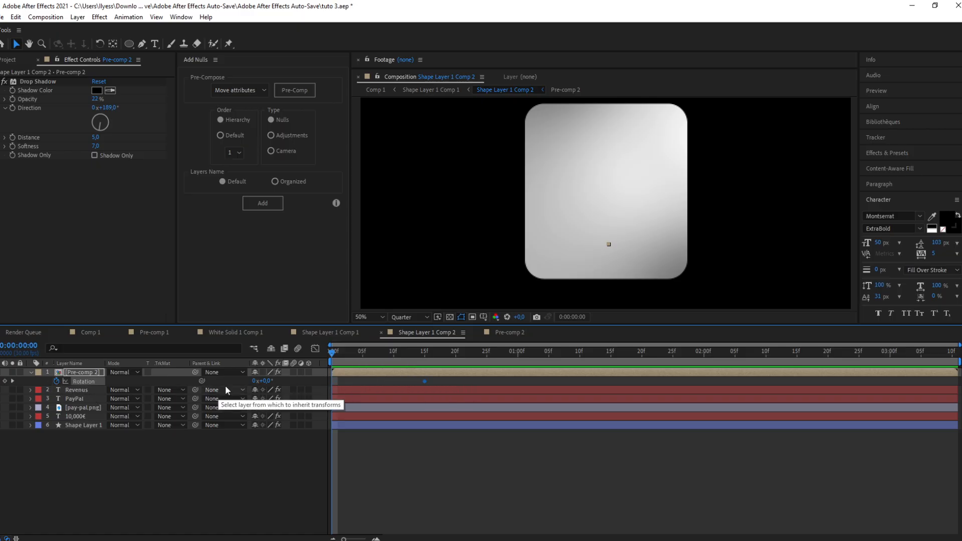
{"action": "left_click", "coordinate": [394, 352]}
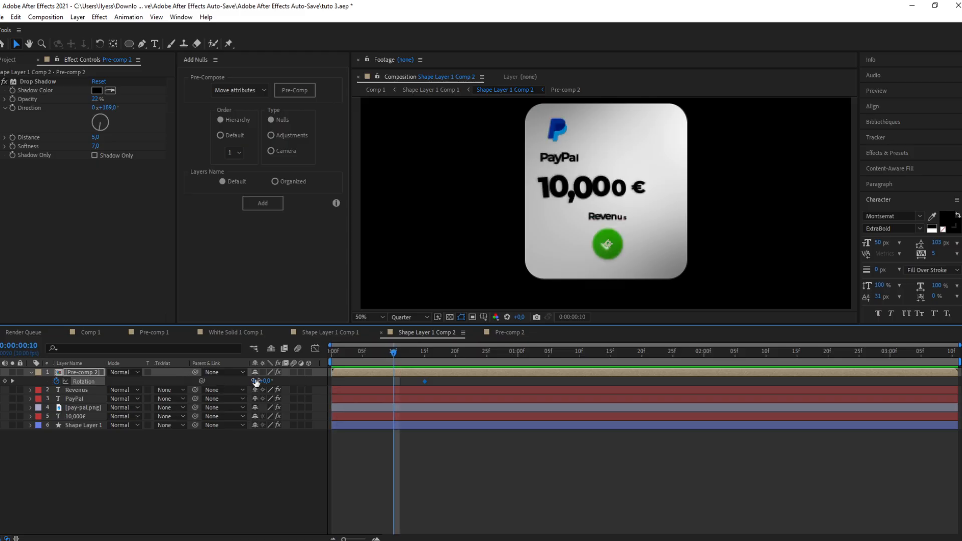
{"action": "left_click_drag", "start_coordinate": [264, 380], "coordinate": [250, 385]}
{"action": "left_click_drag", "start_coordinate": [394, 381], "coordinate": [335, 383]}
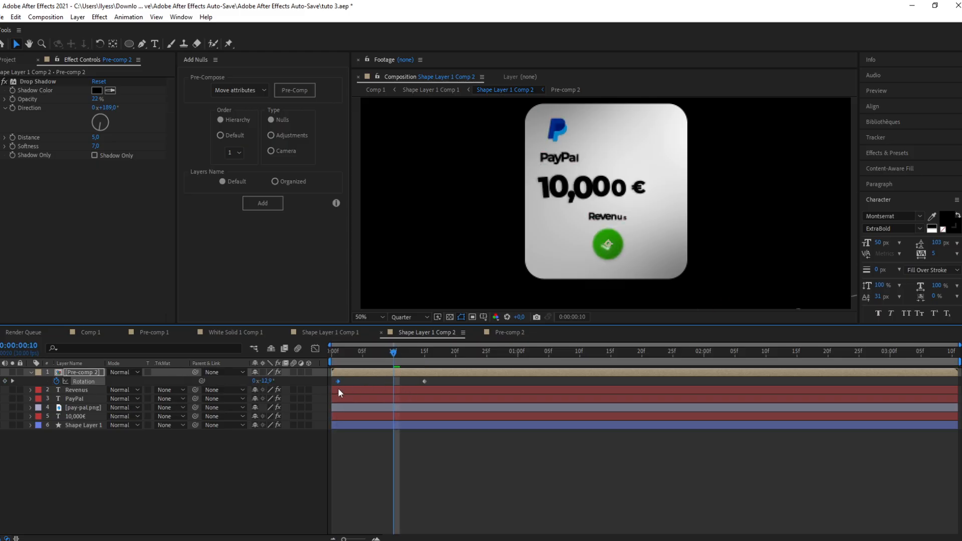
Step: Select both Rotation keyframes of Pre-comp 2, sharpen their speed curve in the Graph Editor, and preview the motion
{"action": "left_click_drag", "start_coordinate": [444, 382], "coordinate": [274, 385]}
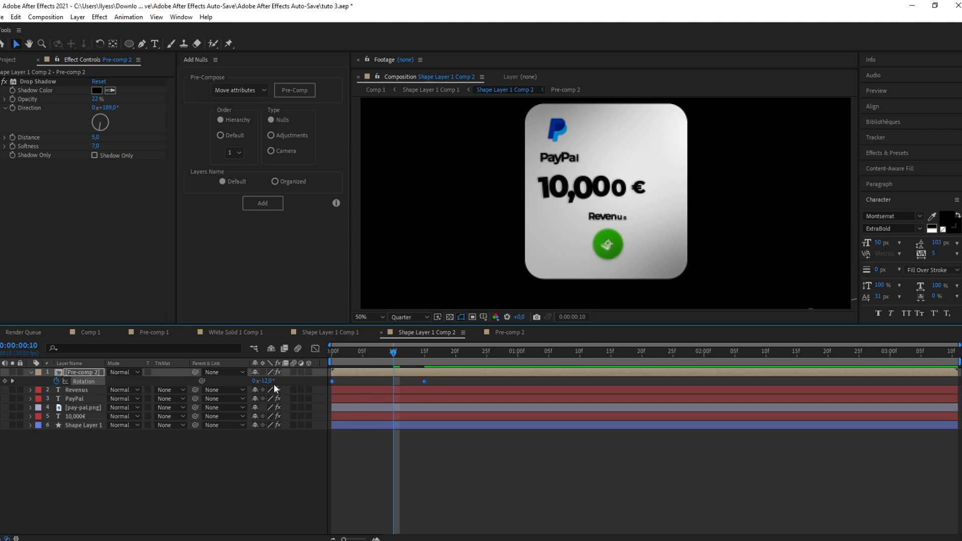
{"action": "left_click", "coordinate": [313, 350]}
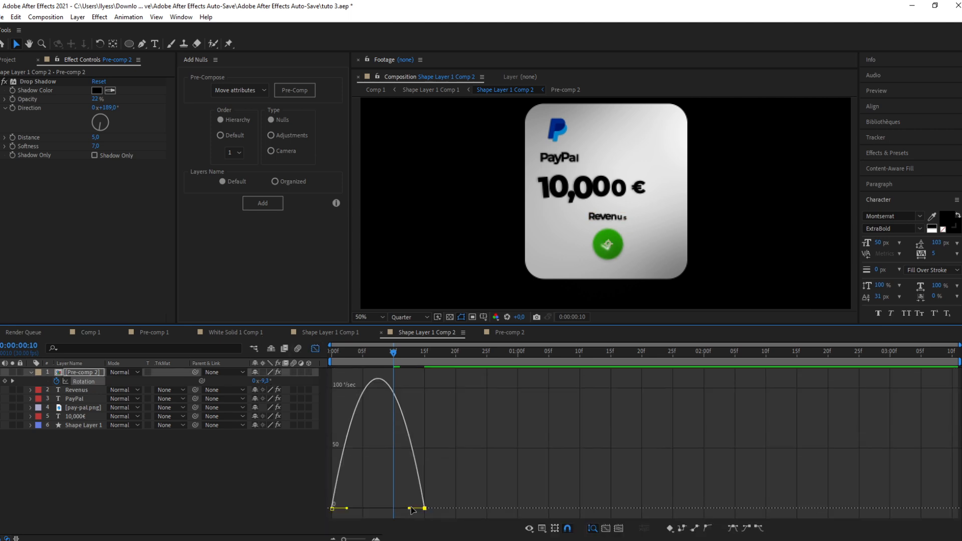
{"action": "left_click_drag", "start_coordinate": [399, 509], "coordinate": [376, 506]}
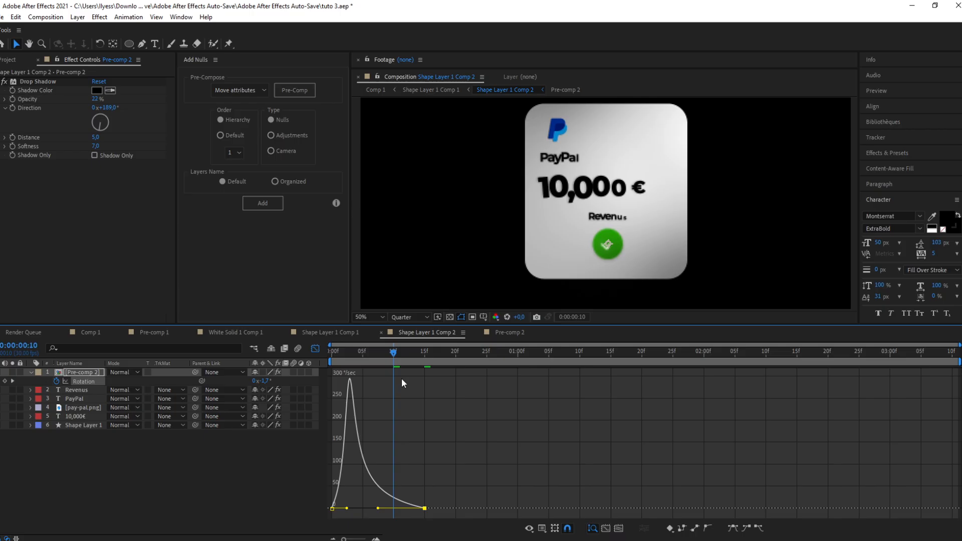
{"action": "left_click_drag", "start_coordinate": [395, 353], "coordinate": [248, 354]}
{"action": "key", "text": "space"}
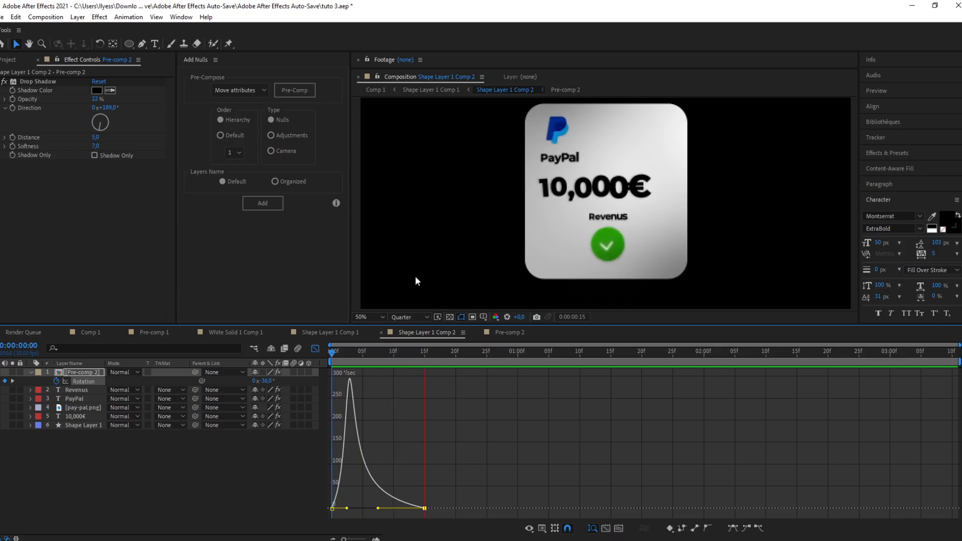
{"action": "key", "text": "space"}
{"action": "left_click", "coordinate": [315, 349]}
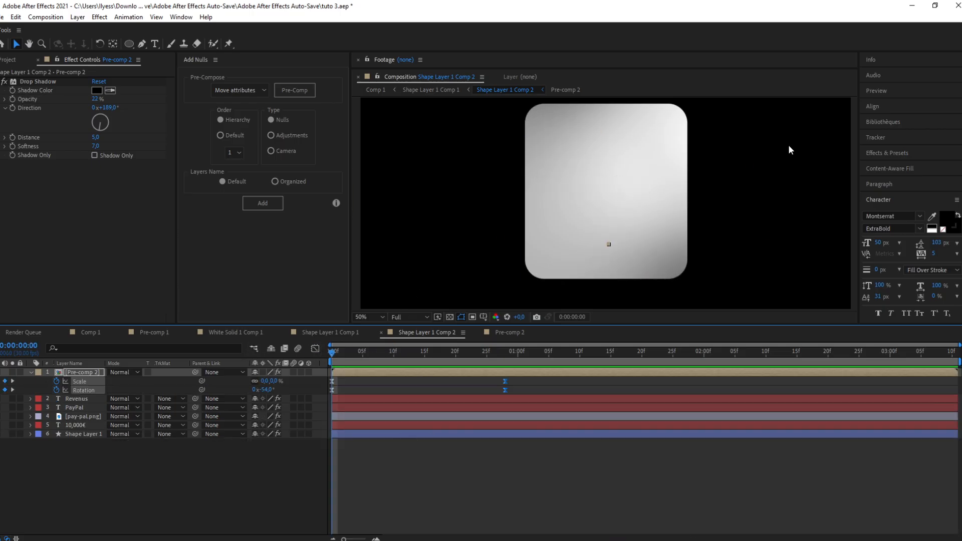
Step: Zoom out the composition view and preview the card's opening animation by playing and scrubbing the timeline
{"action": "key", "text": "comma"}
{"action": "key", "text": "space"}
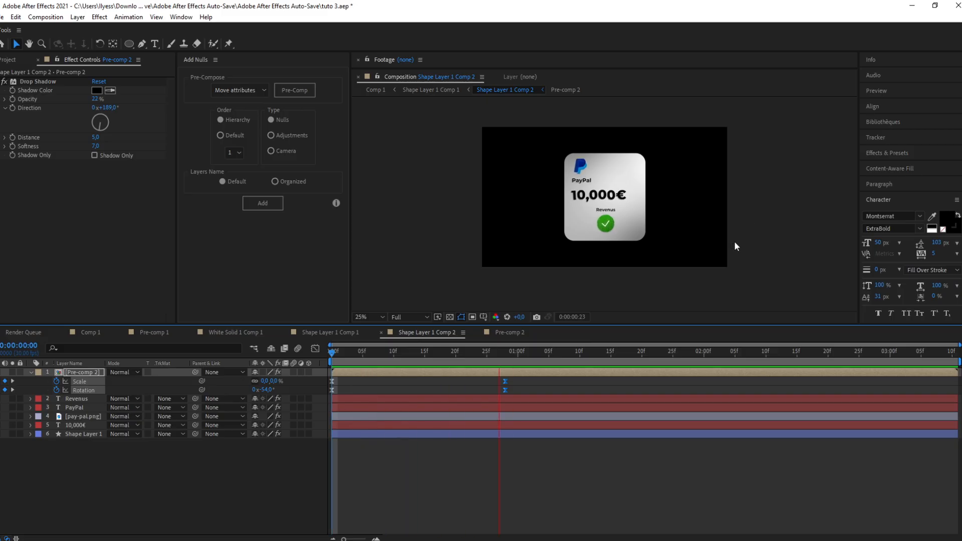
{"action": "key", "text": "space"}
{"action": "key", "text": "space"}
{"action": "key", "text": "space"}
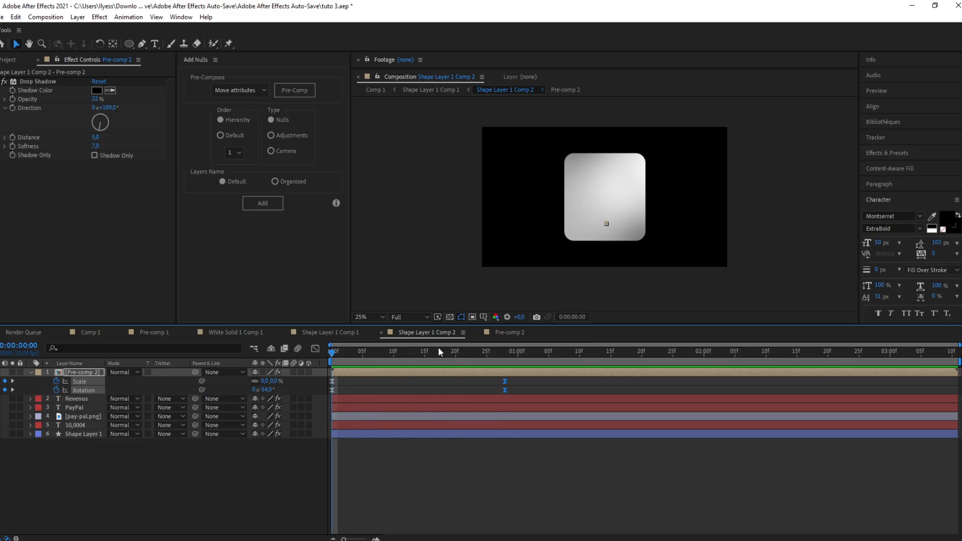
{"action": "left_click_drag", "start_coordinate": [368, 350], "coordinate": [389, 370]}
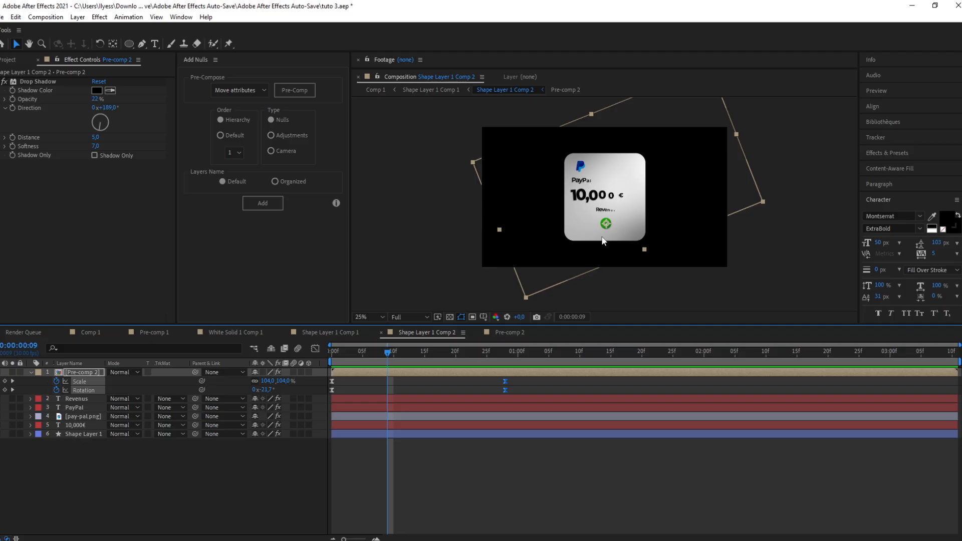
{"action": "left_click", "coordinate": [370, 296]}
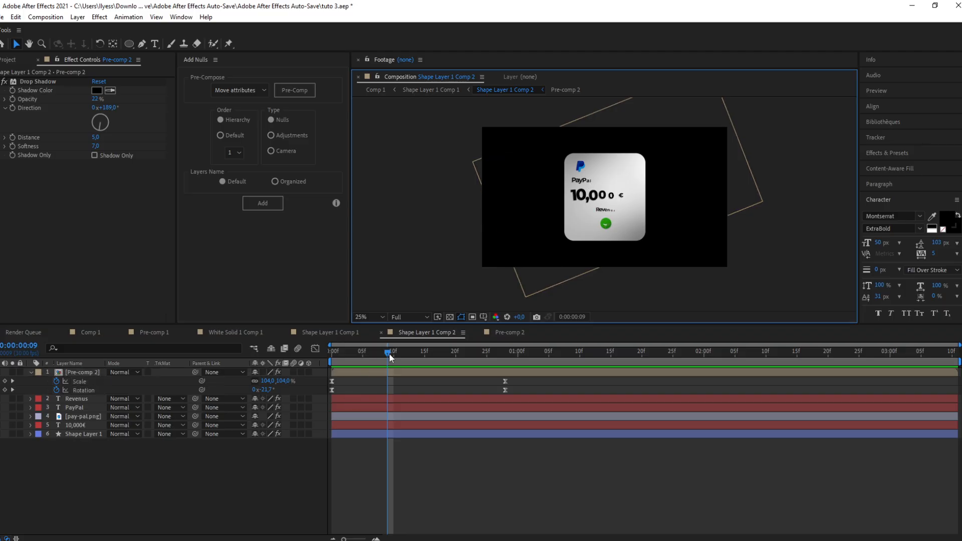
{"action": "left_click_drag", "start_coordinate": [389, 355], "coordinate": [371, 366]}
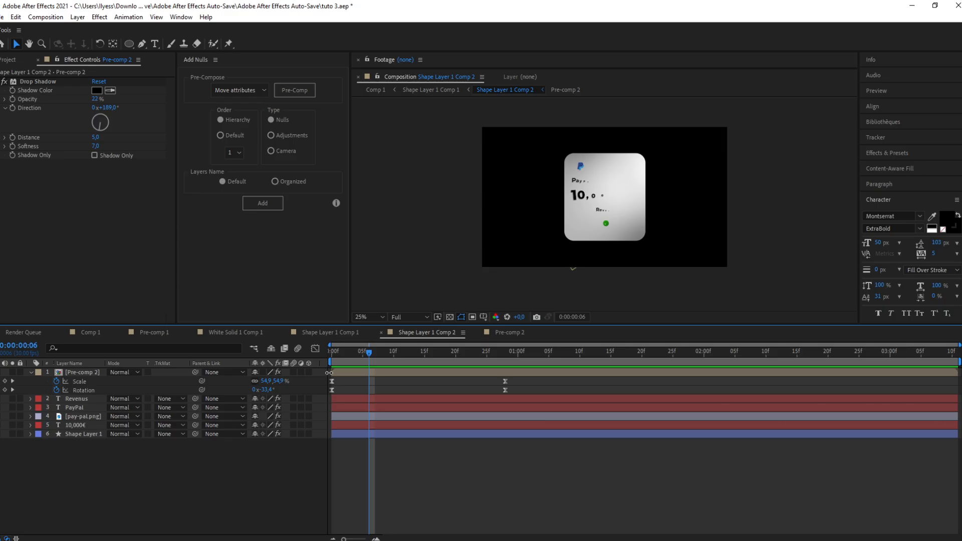
Step: Shift the PayPal and 10,000€ text layers to start a few frames later in the timeline
{"action": "left_click", "coordinate": [77, 416]}
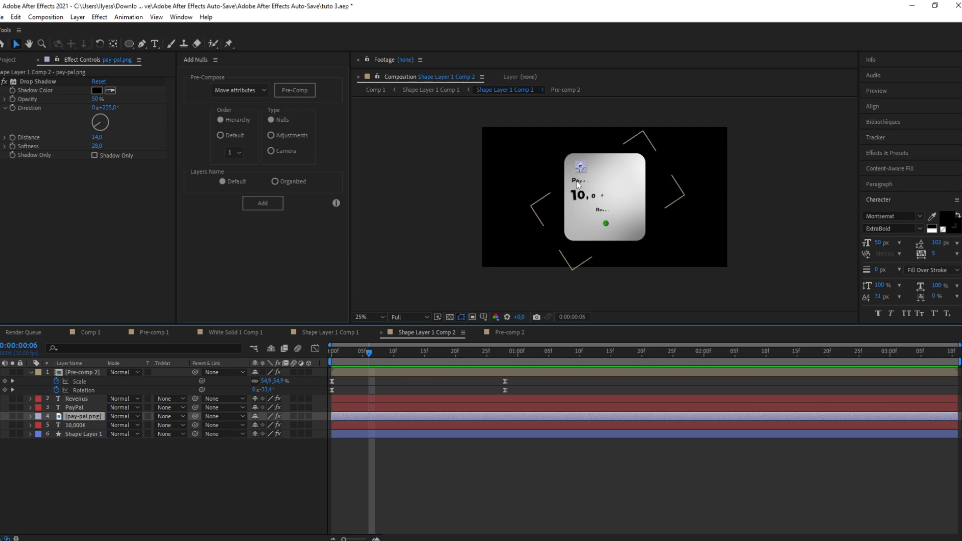
{"action": "left_click", "coordinate": [74, 407]}
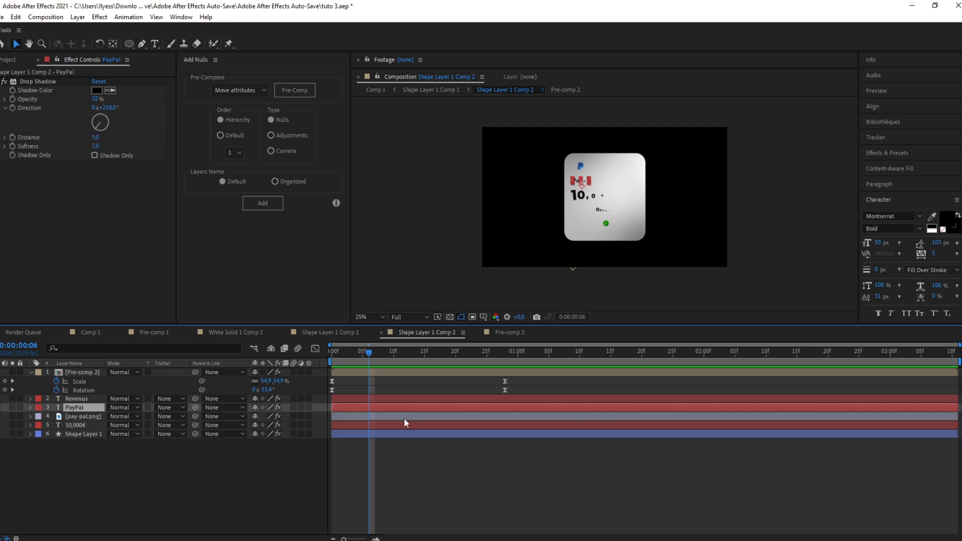
{"action": "left_click_drag", "start_coordinate": [365, 408], "coordinate": [387, 404]}
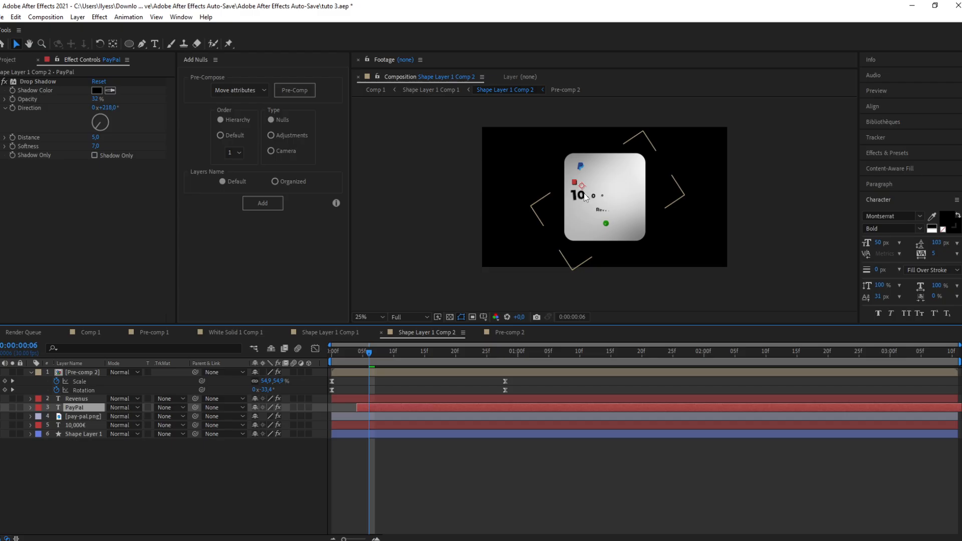
{"action": "left_click", "coordinate": [69, 426]}
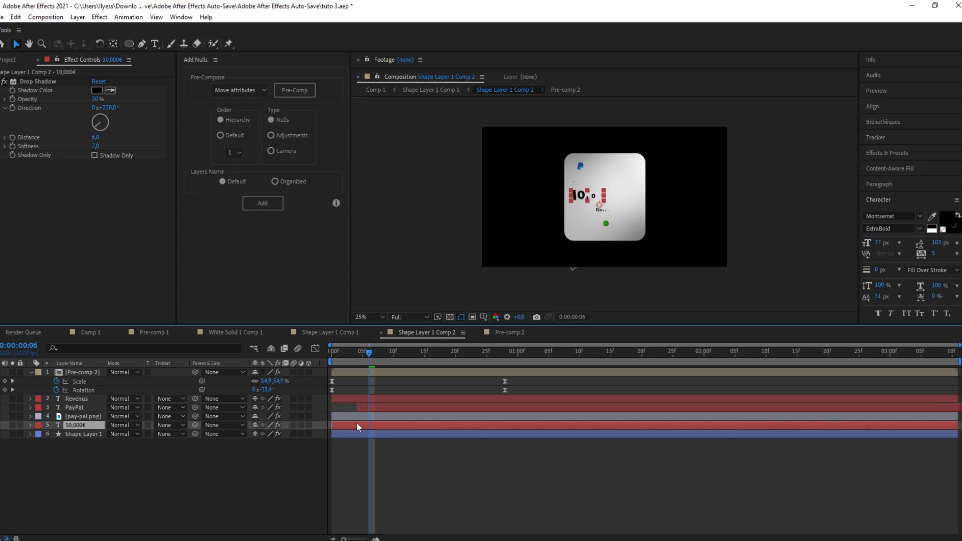
{"action": "left_click_drag", "start_coordinate": [356, 423], "coordinate": [400, 423]}
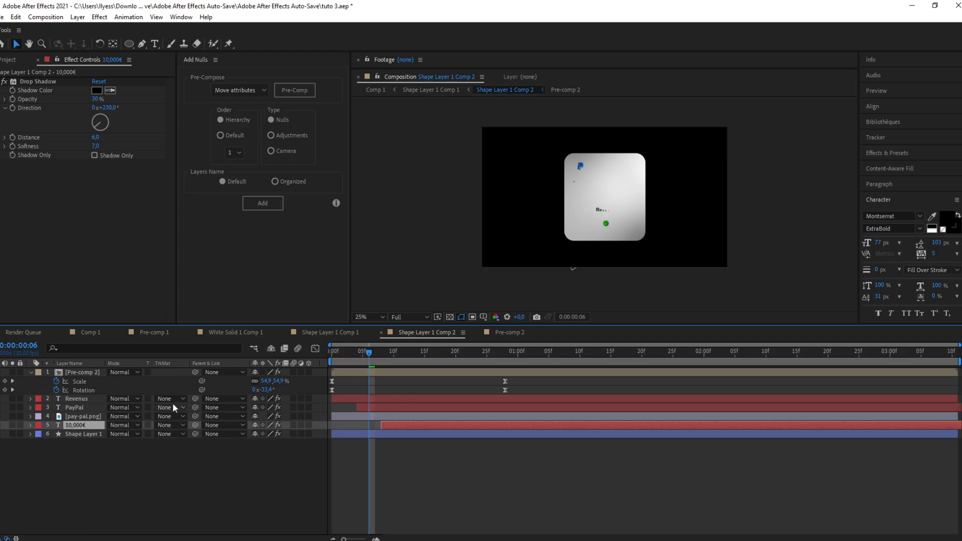
Step: Delay the Revenus layer and the Pre-comp 2 checkmark layer further along the timeline to stagger their entrances
{"action": "left_click", "coordinate": [76, 399]}
{"action": "left_click_drag", "start_coordinate": [377, 399], "coordinate": [453, 402]}
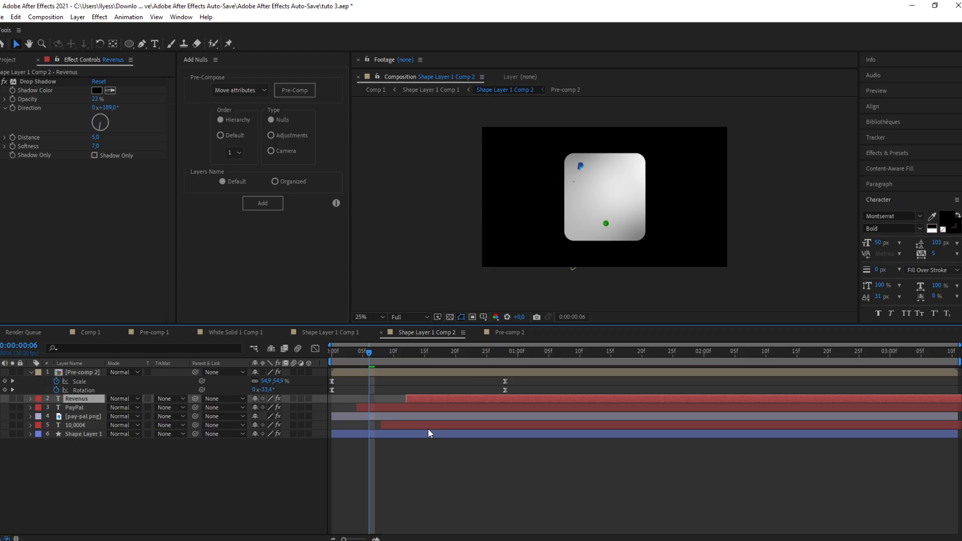
{"action": "left_click_drag", "start_coordinate": [380, 371], "coordinate": [489, 371]}
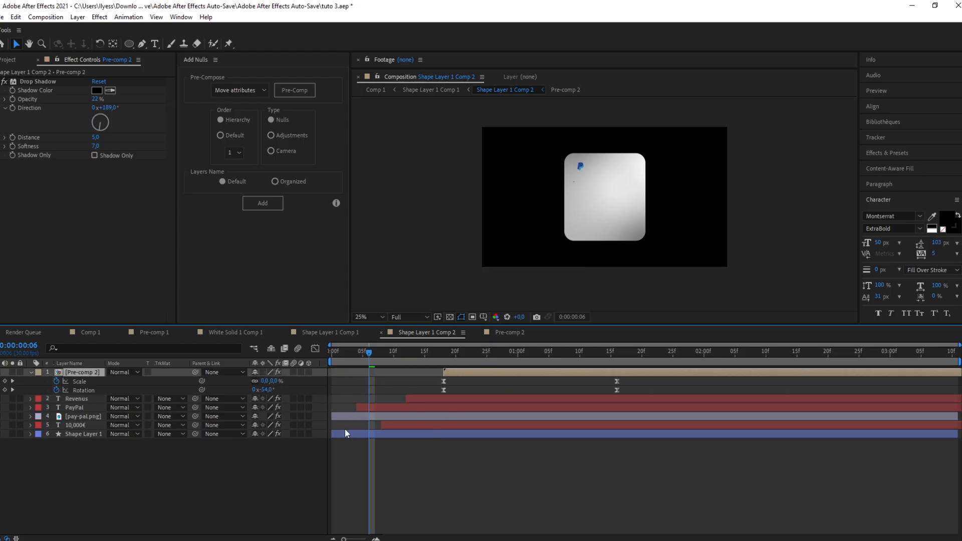
Step: Preview the staggered entrance animation from the start by playing and scrubbing the timeline
{"action": "left_click_drag", "start_coordinate": [368, 353], "coordinate": [331, 352]}
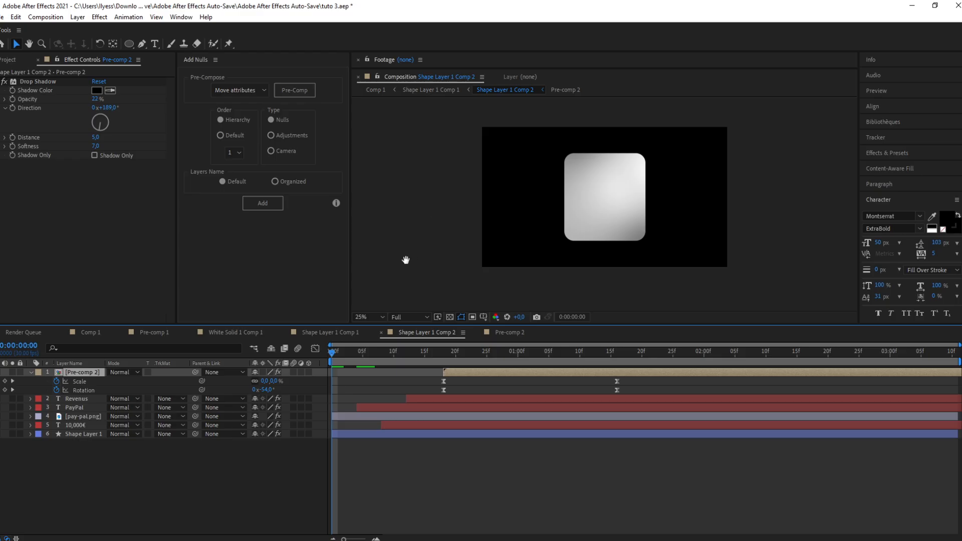
{"action": "key", "text": "space"}
{"action": "left_click", "coordinate": [357, 353]}
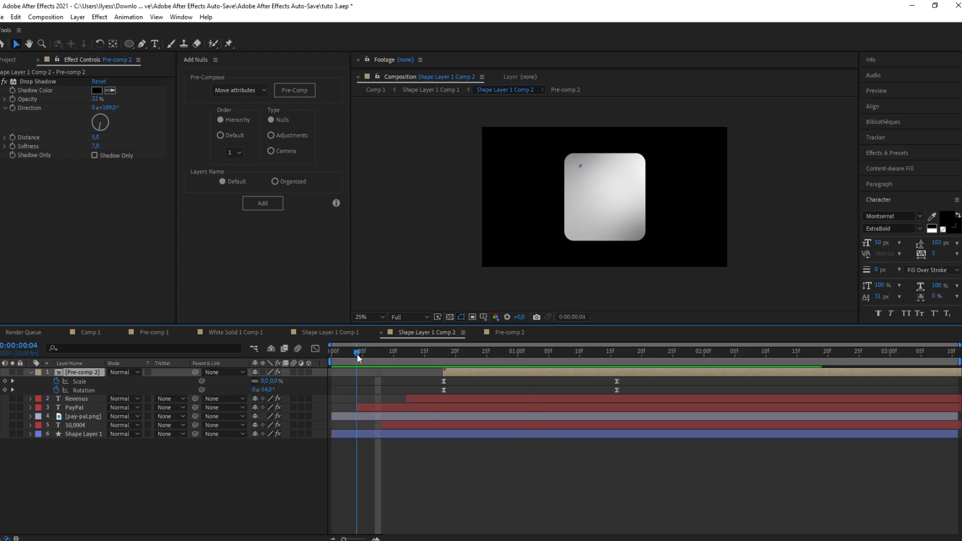
{"action": "left_click_drag", "start_coordinate": [357, 354], "coordinate": [450, 357]}
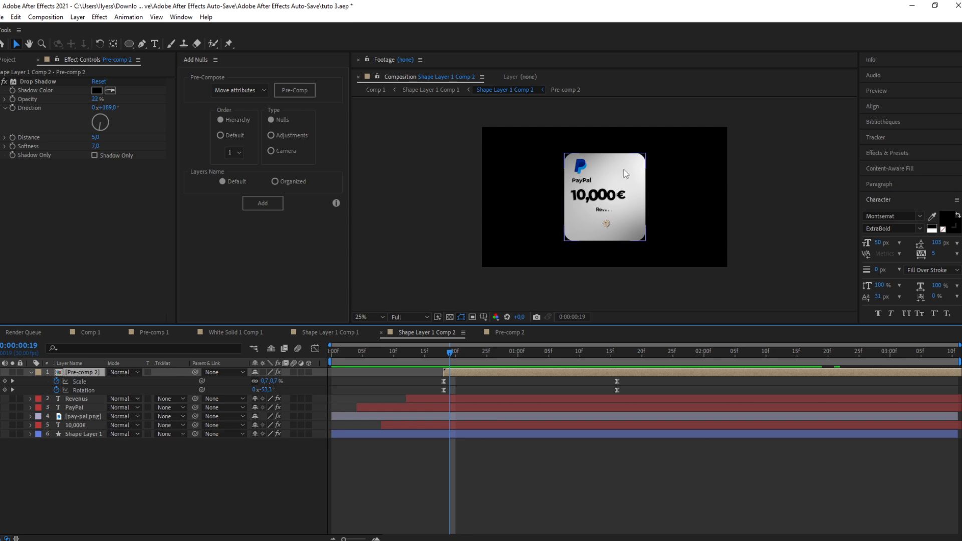
{"action": "left_click_drag", "start_coordinate": [451, 357], "coordinate": [419, 360]}
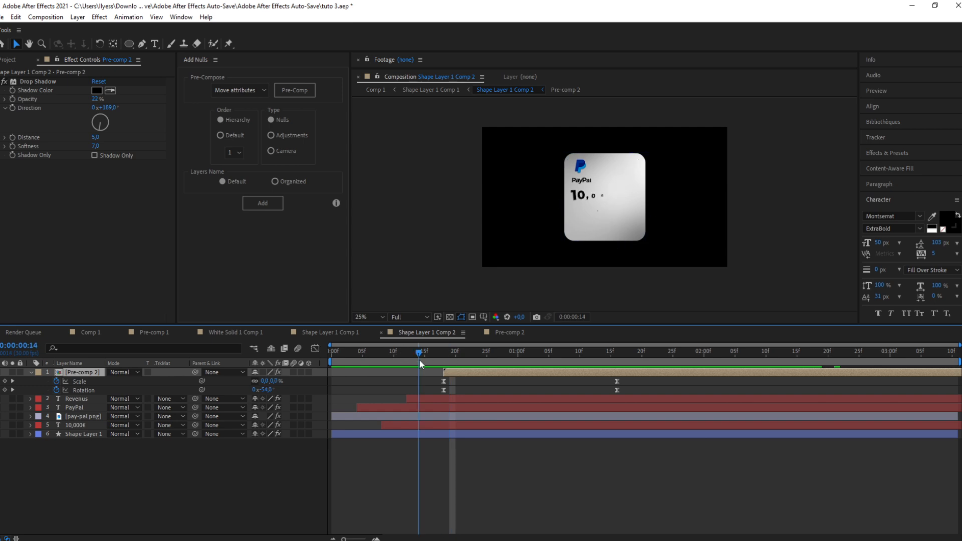
Step: On the card's Shape Layer 1, adjust the 4-Color Gradient Point 2 position slightly in the composition
{"action": "left_click", "coordinate": [416, 434]}
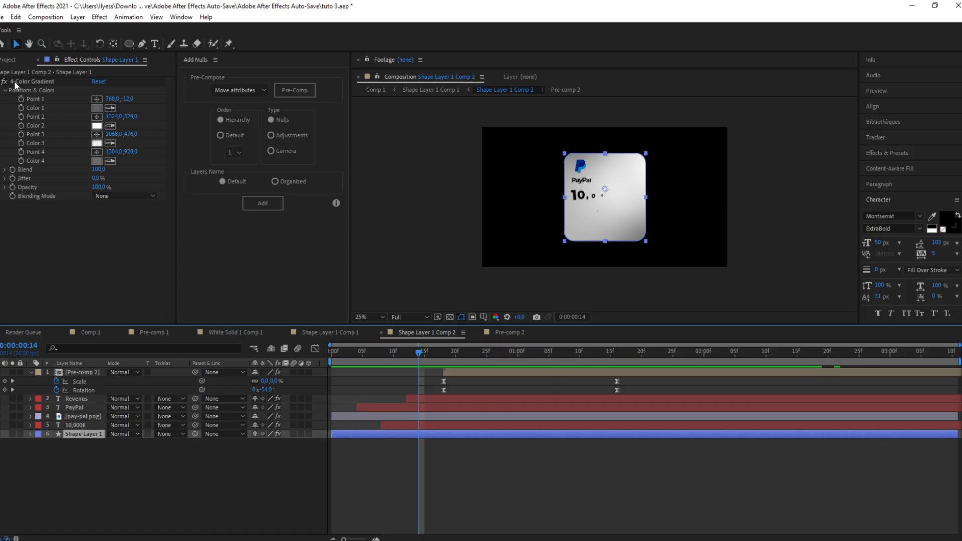
{"action": "left_click", "coordinate": [31, 82]}
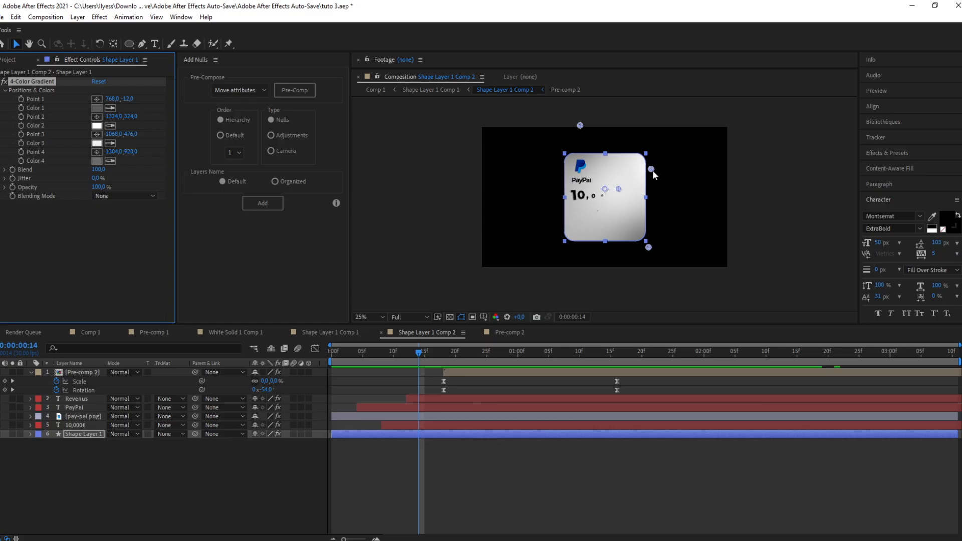
{"action": "left_click_drag", "start_coordinate": [650, 170], "coordinate": [650, 168]}
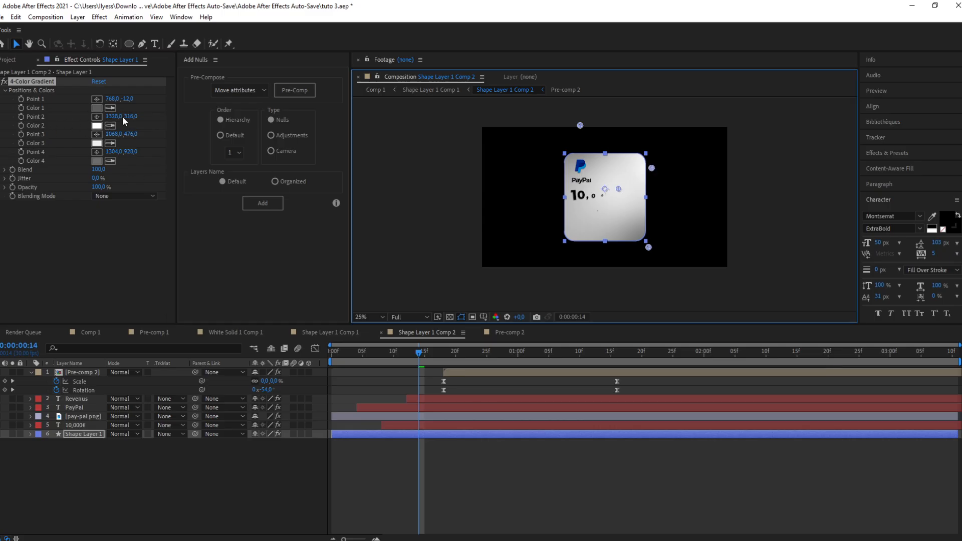
{"action": "left_click_drag", "start_coordinate": [651, 167], "coordinate": [659, 164]}
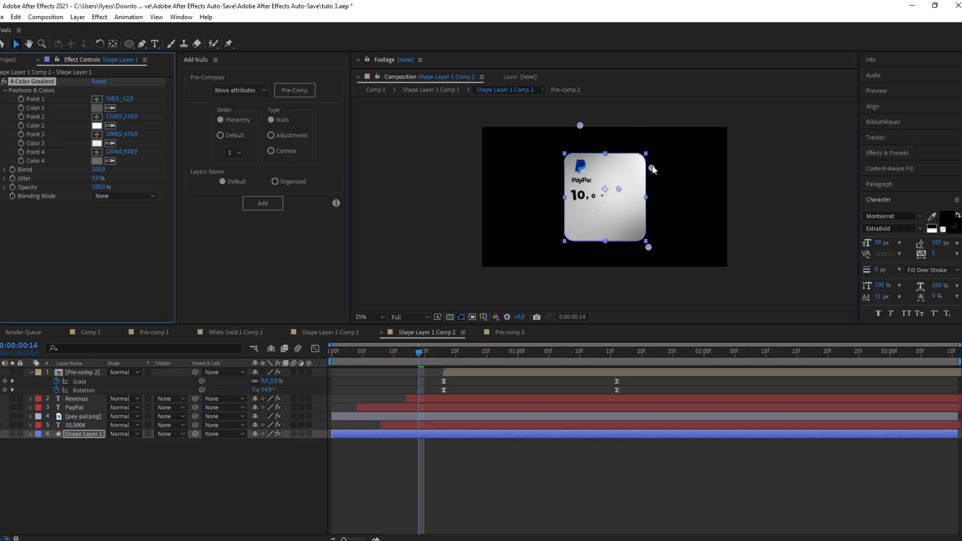
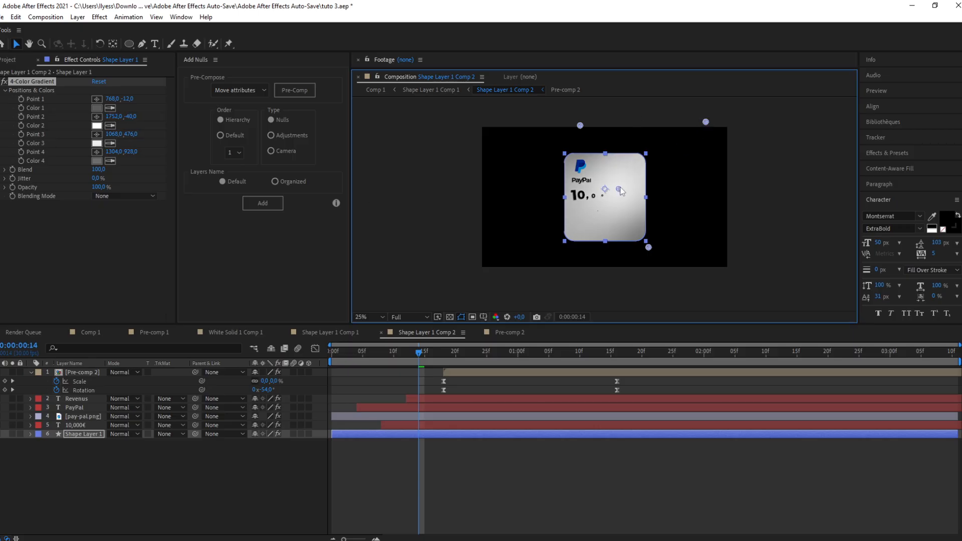
Step: Keyframe the 4-Color Gradient Point 2 and Point 3 and move them in the composition to animate the card's light
{"action": "left_click", "coordinate": [22, 135]}
{"action": "left_click_drag", "start_coordinate": [619, 191], "coordinate": [693, 155]}
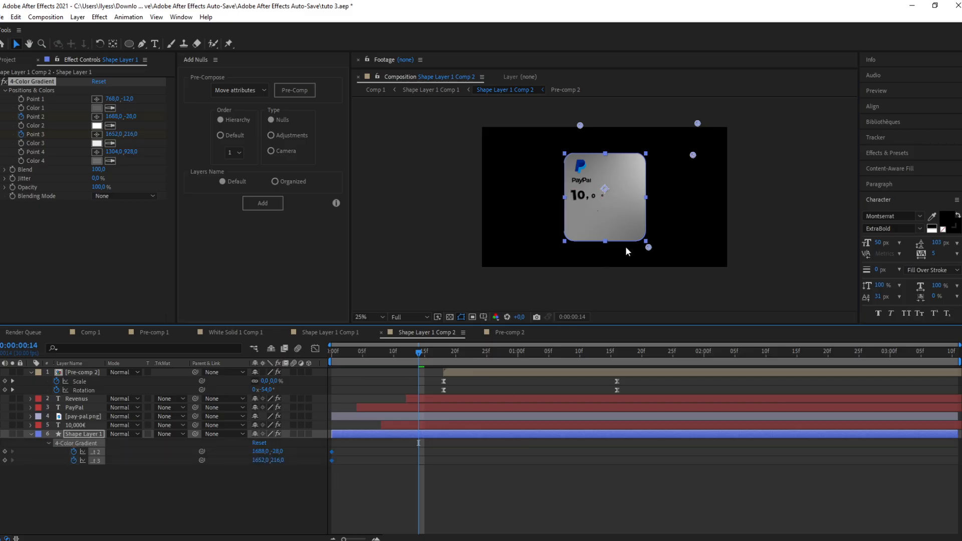
{"action": "left_click_drag", "start_coordinate": [693, 155], "coordinate": [627, 192]}
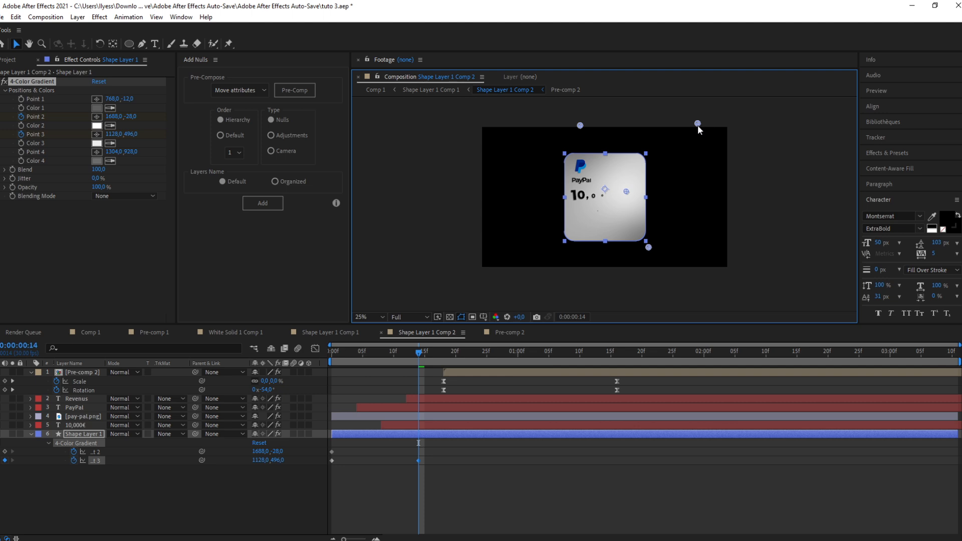
{"action": "left_click_drag", "start_coordinate": [698, 125], "coordinate": [666, 145]}
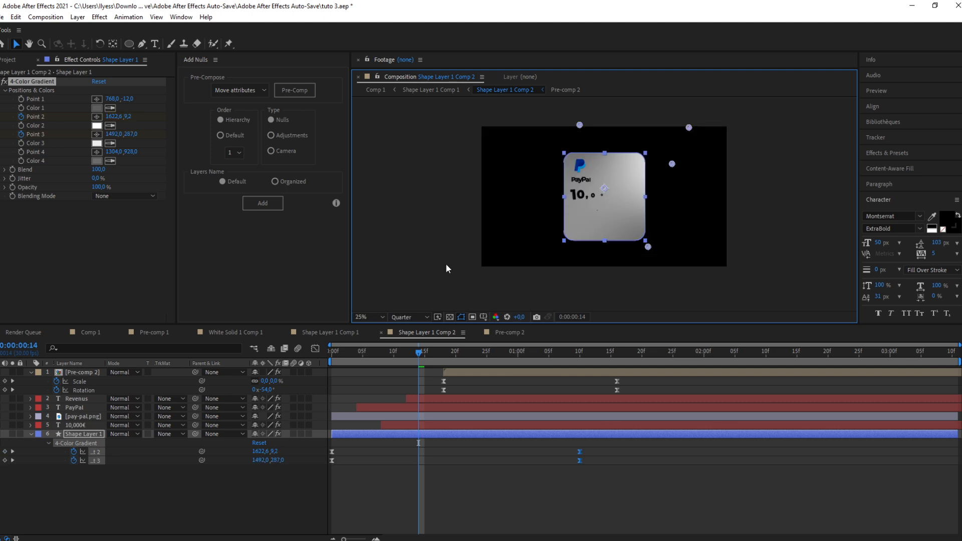
Step: Ease the gradient points' keyframes in the Graph Editor by pulling the speed curve's influence handle toward the start
{"action": "left_click", "coordinate": [315, 349]}
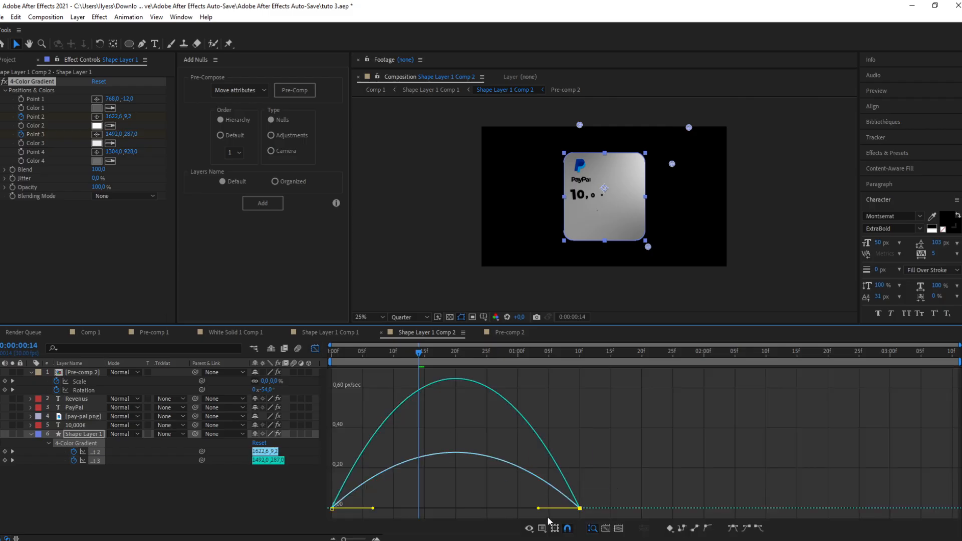
{"action": "left_click_drag", "start_coordinate": [540, 509], "coordinate": [495, 513]}
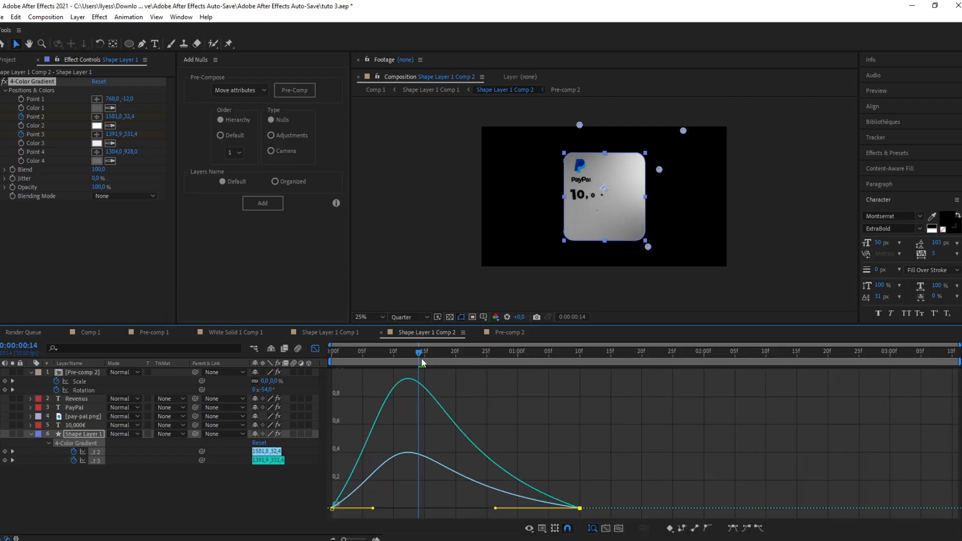
{"action": "left_click_drag", "start_coordinate": [421, 357], "coordinate": [334, 384]}
Step: Preview the gradient light animation from the start
{"action": "key", "text": "space"}
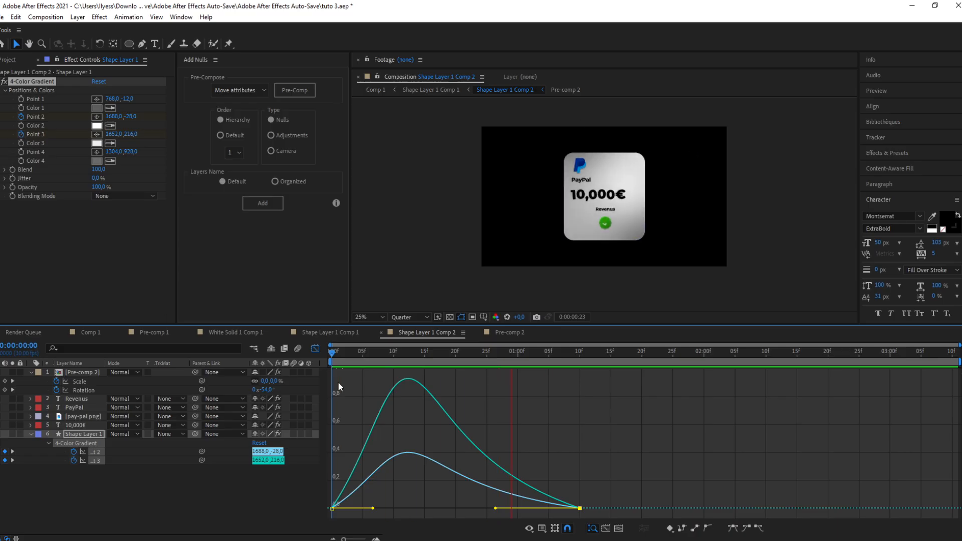
{"action": "key", "text": "space"}
{"action": "key", "text": "space"}
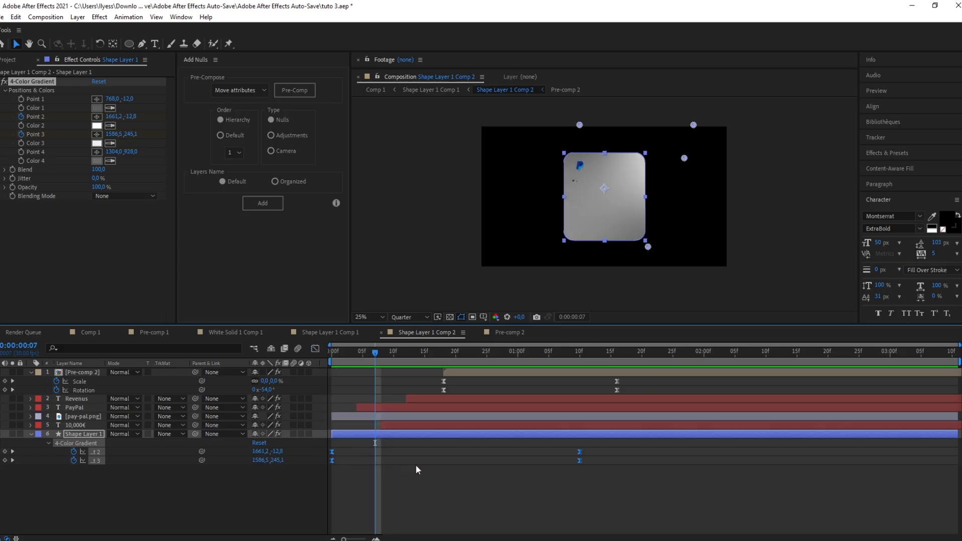
Step: Move the gradient point keyframes later so the light animation starts at about 1 second 17 frames
{"action": "left_click_drag", "start_coordinate": [331, 452], "coordinate": [688, 437]}
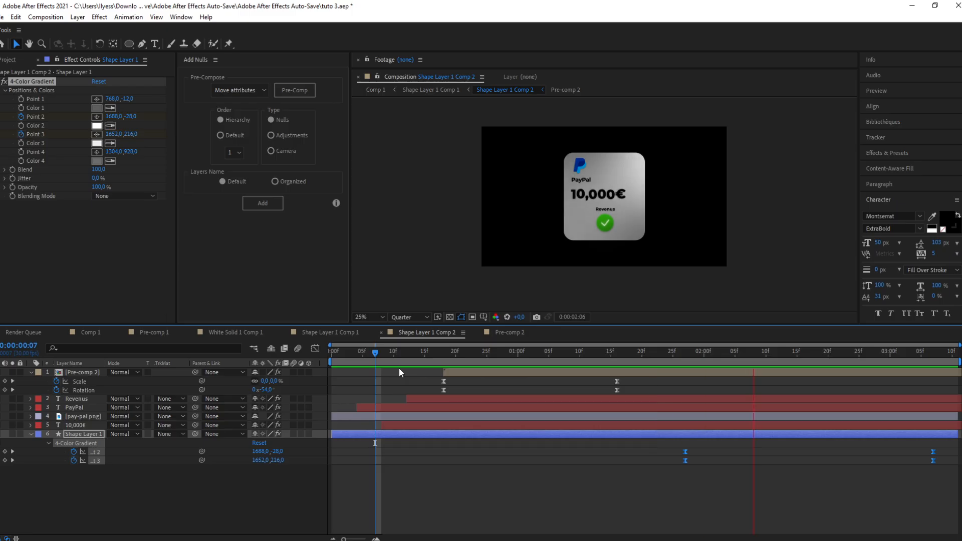
{"action": "key", "text": "space"}
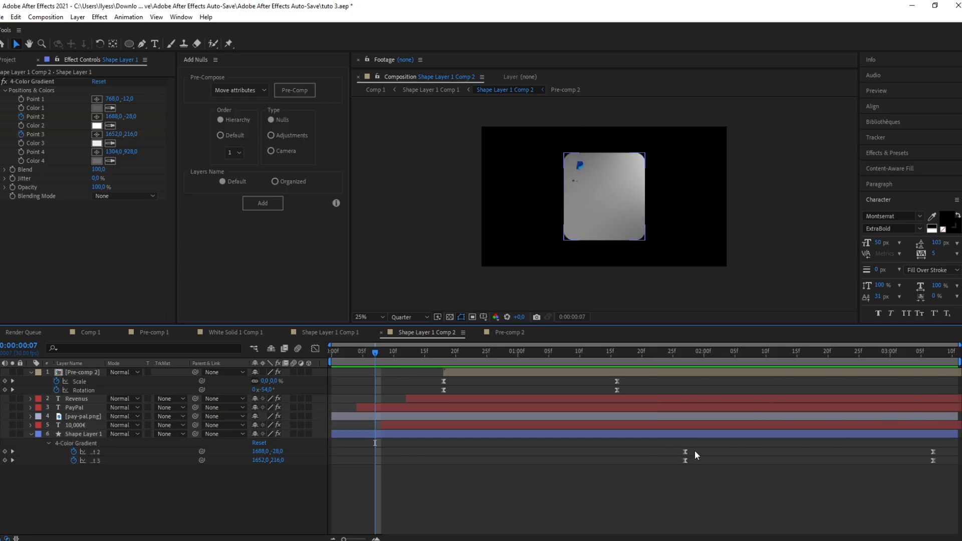
{"action": "left_click_drag", "start_coordinate": [686, 452], "coordinate": [627, 471]}
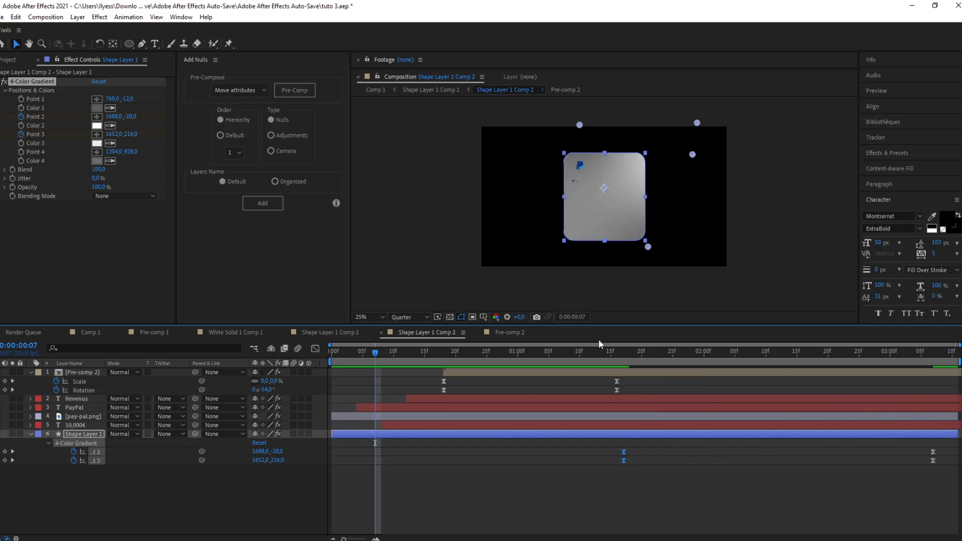
Step: Preview the light animation by playing and scrubbing the timeline
{"action": "left_click", "coordinate": [595, 353]}
{"action": "key", "text": "space"}
{"action": "left_click", "coordinate": [624, 356]}
{"action": "left_click_drag", "start_coordinate": [624, 355], "coordinate": [426, 364]}
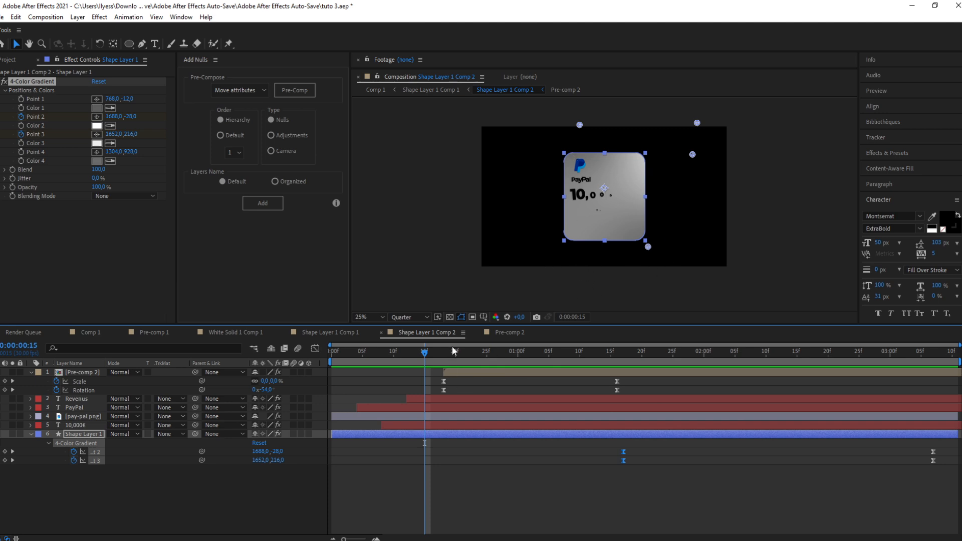
{"action": "left_click_drag", "start_coordinate": [425, 353], "coordinate": [624, 353]}
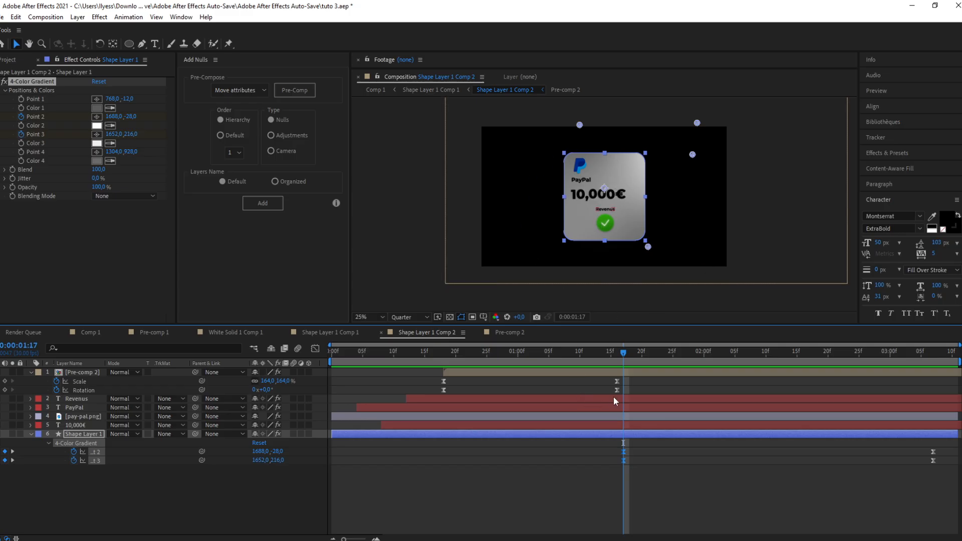
{"action": "left_click_drag", "start_coordinate": [624, 355], "coordinate": [854, 346]}
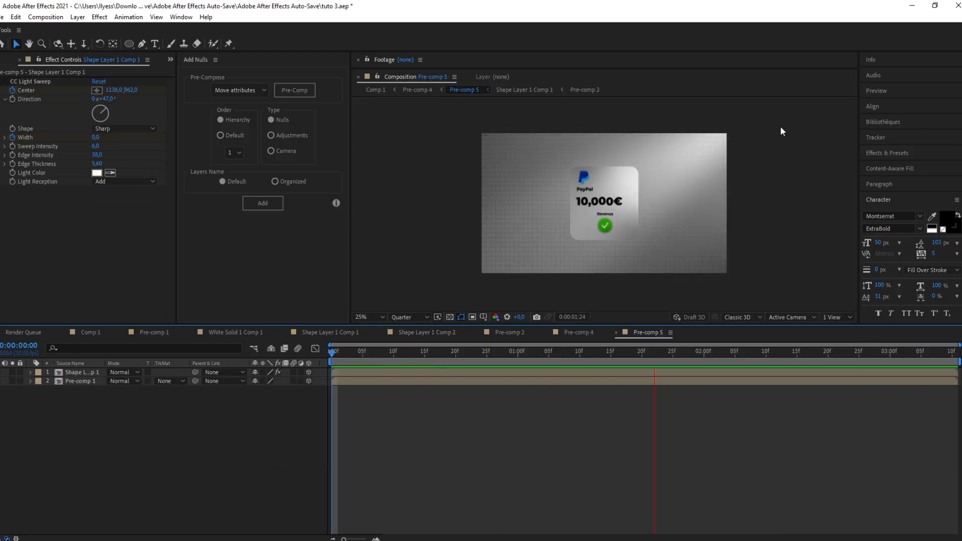
Step: In Pre-comp 5, duplicate the card layer and apply 4-Color Gradient to the duplicate
{"action": "key", "text": "space"}
{"action": "key", "text": "ctrl+d"}
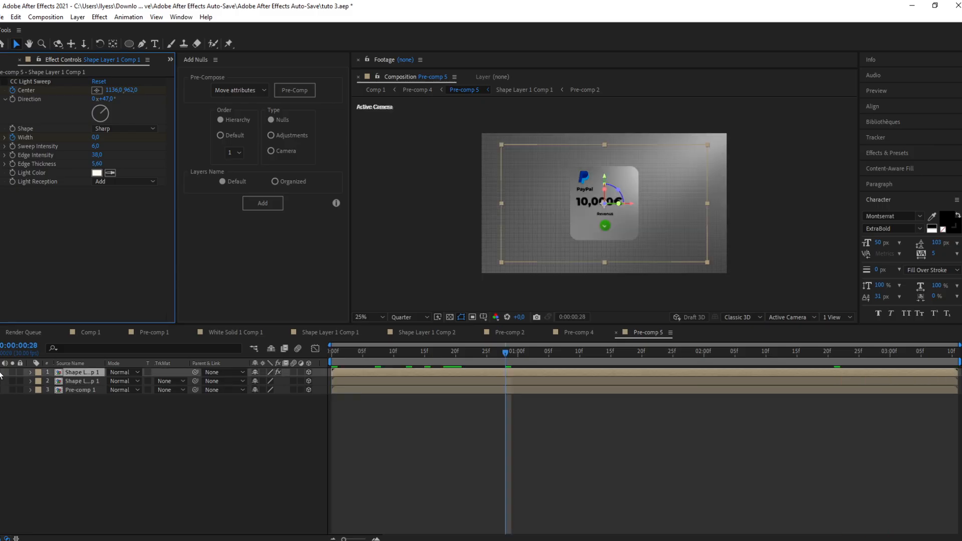
{"action": "left_click", "coordinate": [400, 221]}
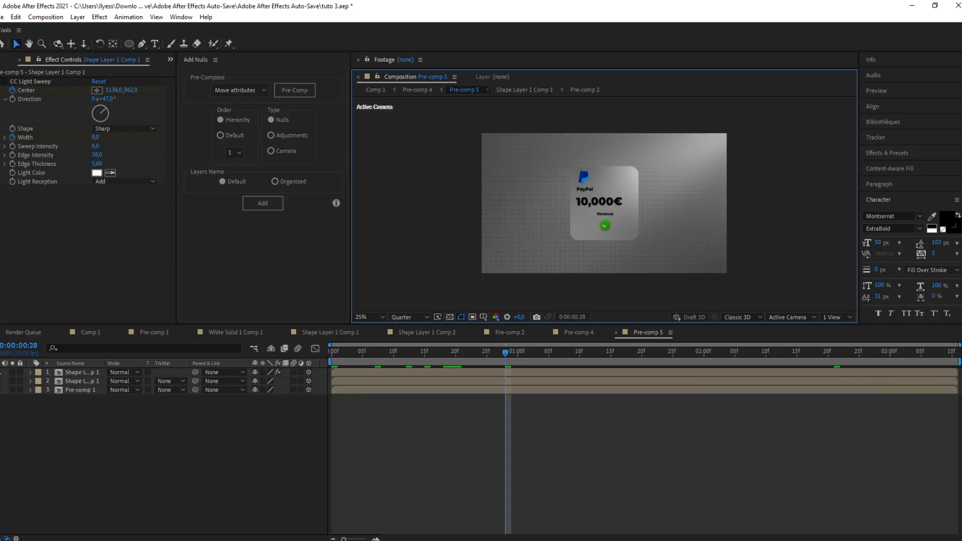
{"action": "left_click", "coordinate": [73, 382]}
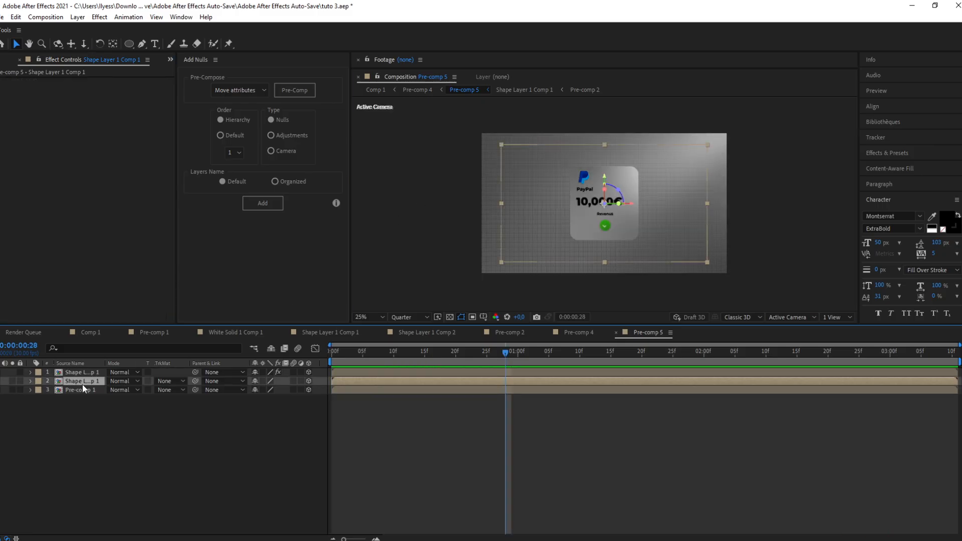
{"action": "key", "text": "ctrl+space"}
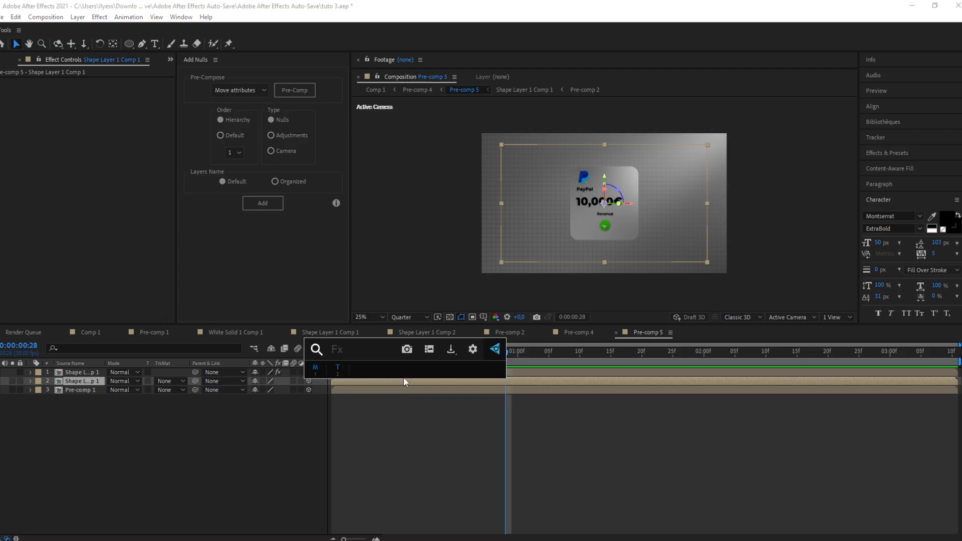
{"action": "type", "text": "4"}
{"action": "left_click", "coordinate": [378, 384]}
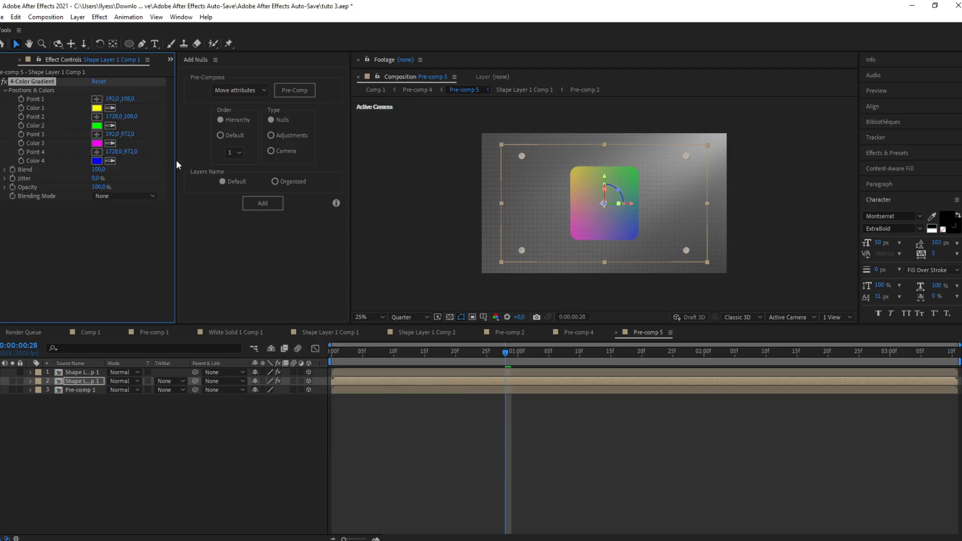
Step: Set the gradient's Colors 1 and 4 to white and Colors 2 and 3 to grey #585858
{"action": "left_click", "coordinate": [97, 107]}
{"action": "left_click", "coordinate": [40, 235]}
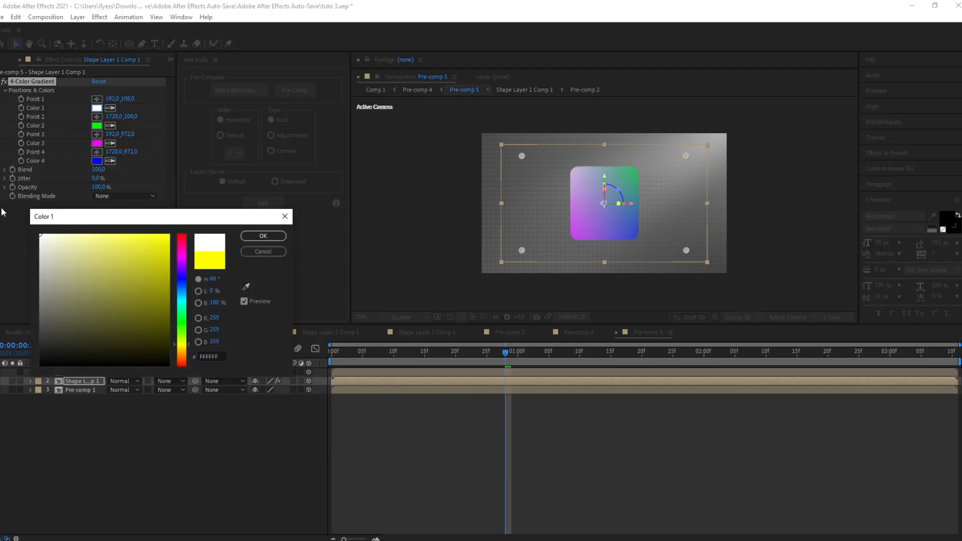
{"action": "left_click", "coordinate": [250, 235]}
{"action": "left_click", "coordinate": [96, 125]}
{"action": "left_click_drag", "start_coordinate": [52, 335], "coordinate": [3, 319]}
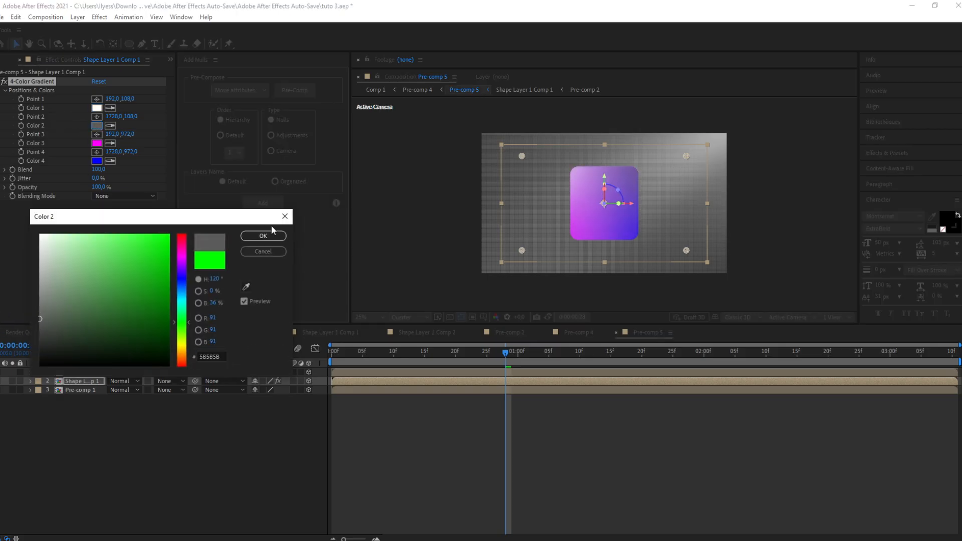
{"action": "left_click", "coordinate": [269, 234]}
{"action": "left_click", "coordinate": [110, 143]}
{"action": "left_click", "coordinate": [98, 125]}
{"action": "left_click", "coordinate": [111, 161]}
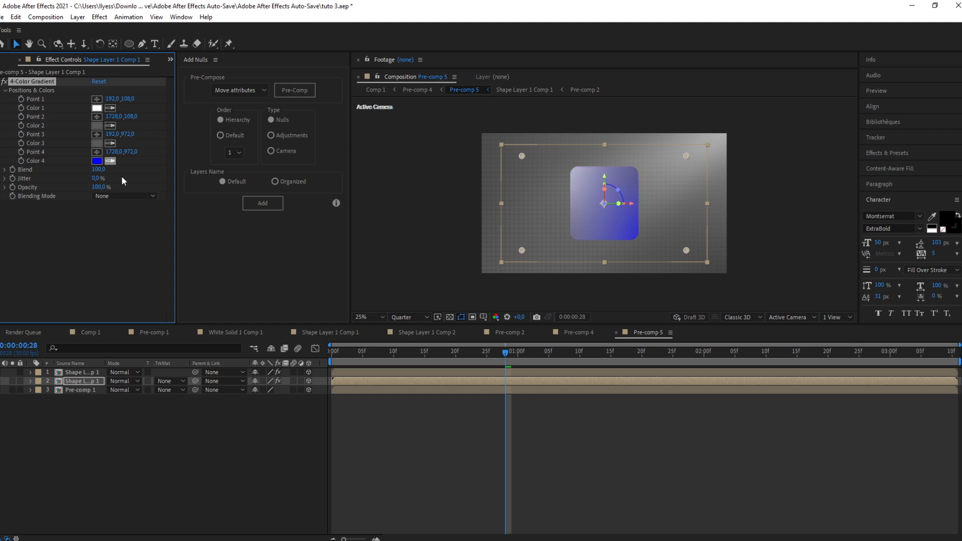
{"action": "left_click", "coordinate": [96, 108]}
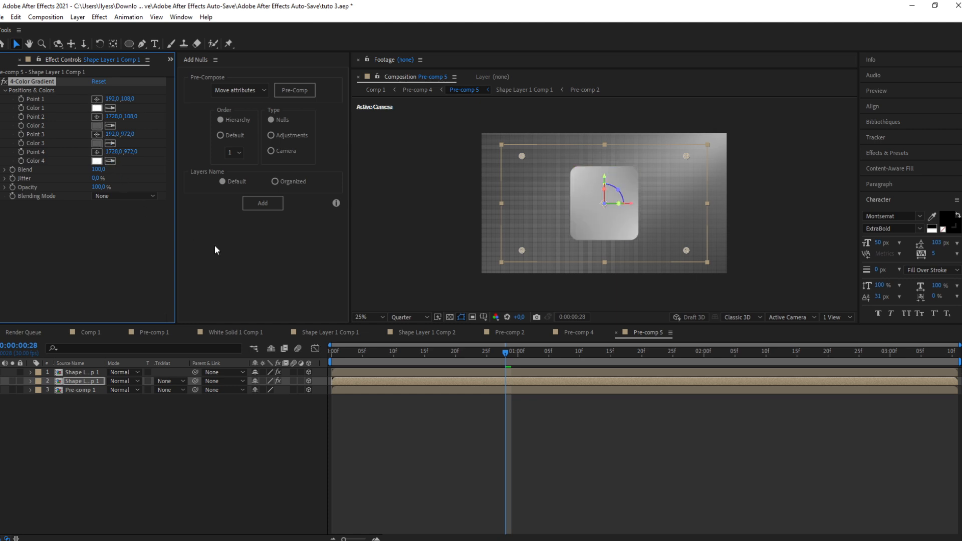
Step: Reposition the gradient's points around the card in the composition
{"action": "left_click_drag", "start_coordinate": [522, 155], "coordinate": [620, 200]}
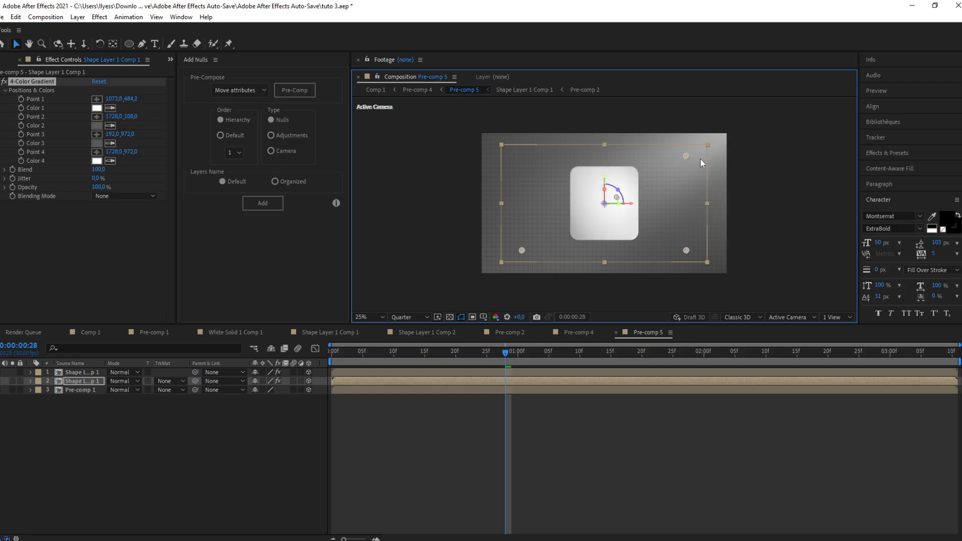
{"action": "left_click_drag", "start_coordinate": [689, 157], "coordinate": [559, 155]}
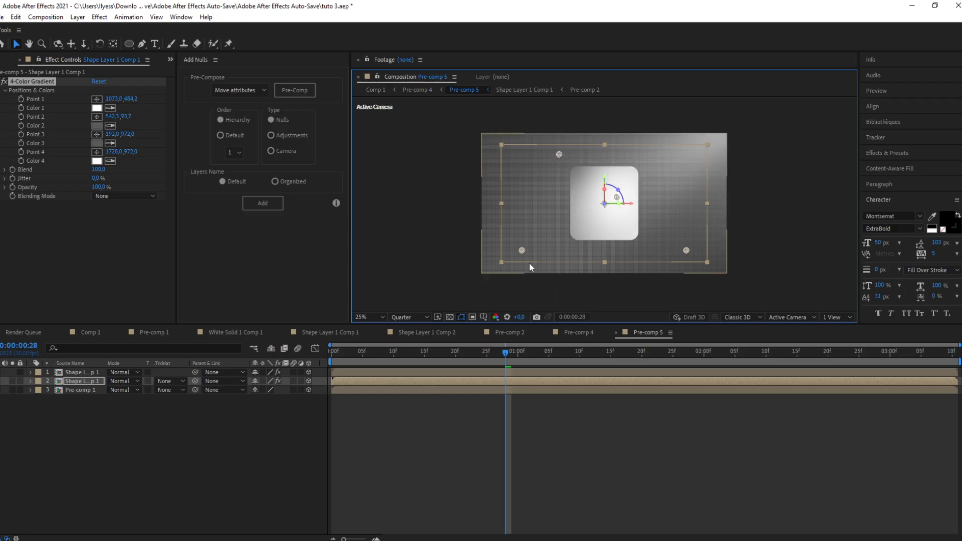
{"action": "left_click_drag", "start_coordinate": [522, 250], "coordinate": [660, 151]}
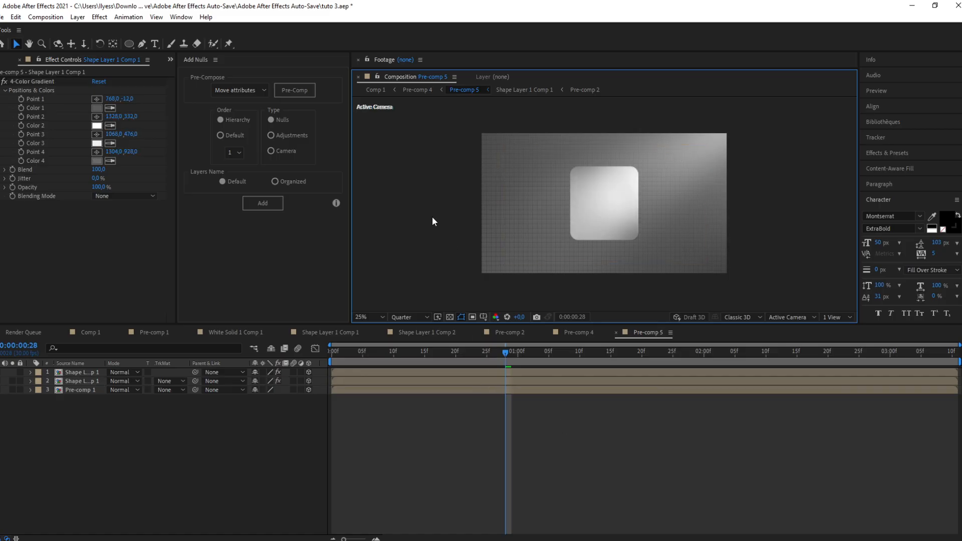
Step: Apply the Tint effect to the duplicated card layer
{"action": "left_click", "coordinate": [500, 379]}
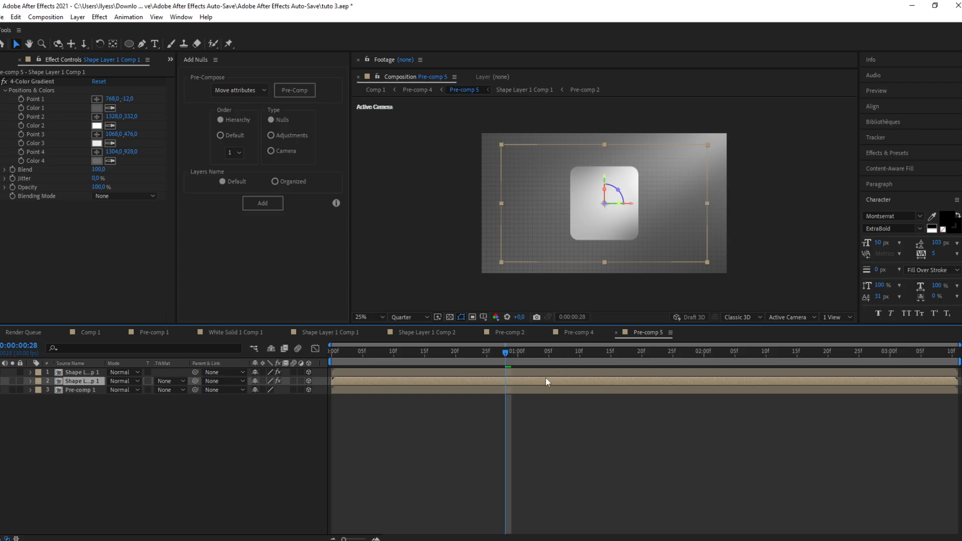
{"action": "key", "text": "ctrl+space"}
{"action": "type", "text": "tint"}
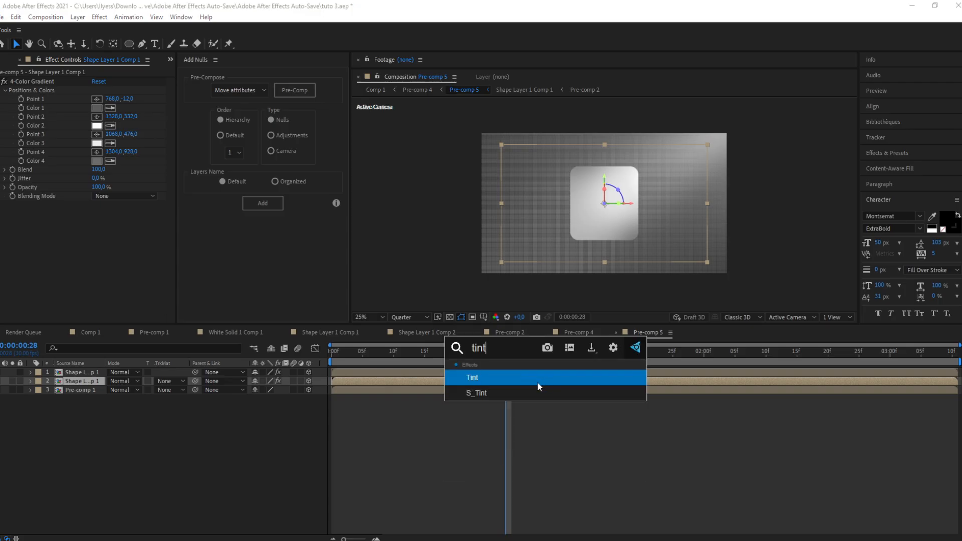
{"action": "key", "text": "Return"}
Step: Set the Tint's Map White To color to grey #6F6F6F
{"action": "left_click", "coordinate": [97, 222]}
{"action": "left_click_drag", "start_coordinate": [89, 282], "coordinate": [2, 309]}
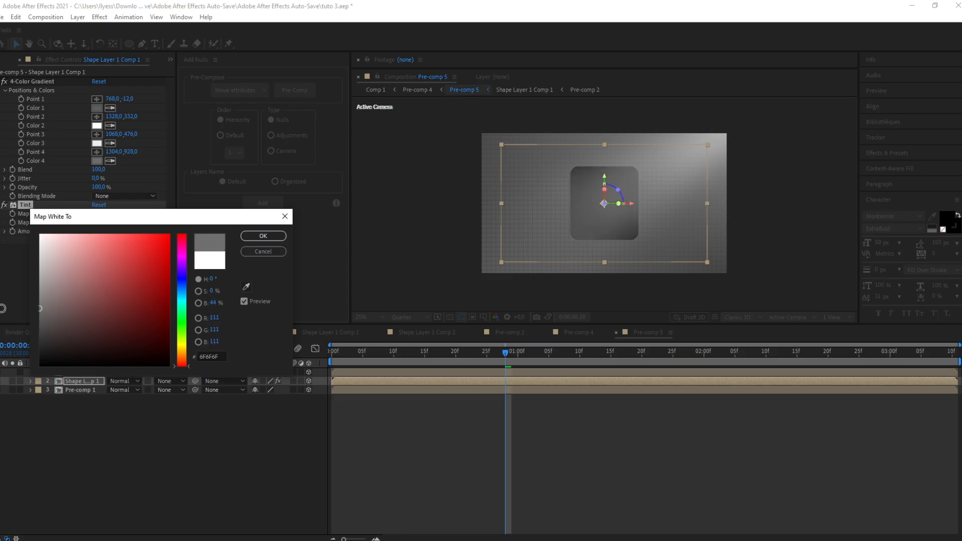
{"action": "left_click", "coordinate": [263, 236]}
Step: Apply CC Radial Fast Blur to the duplicated card layer
{"action": "left_click", "coordinate": [489, 382]}
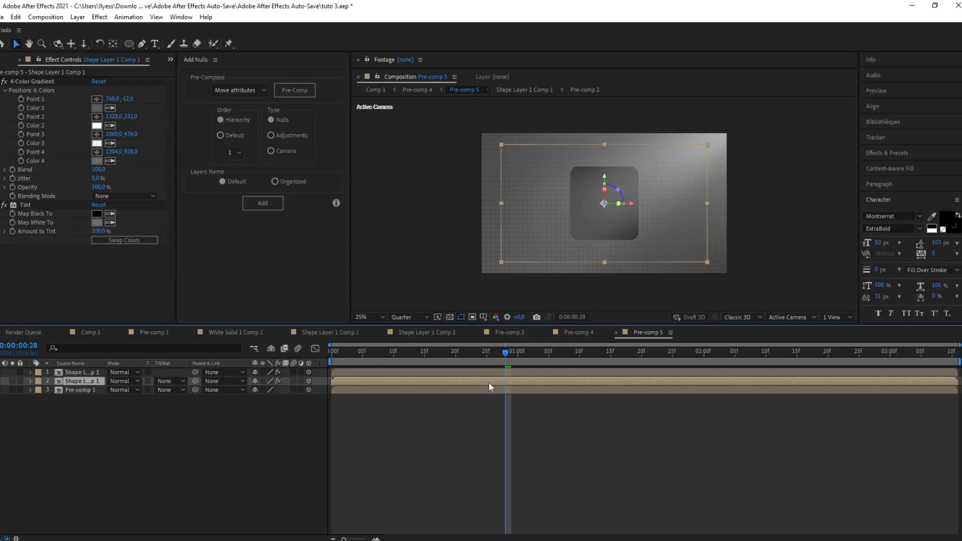
{"action": "key", "text": "ctrl+space"}
{"action": "type", "text": "cc"}
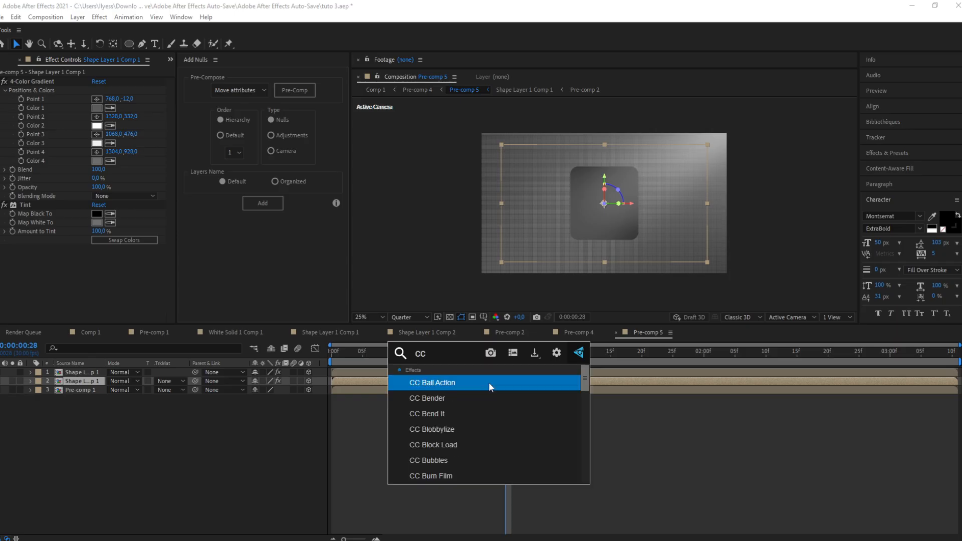
{"action": "type", "text": " rad"}
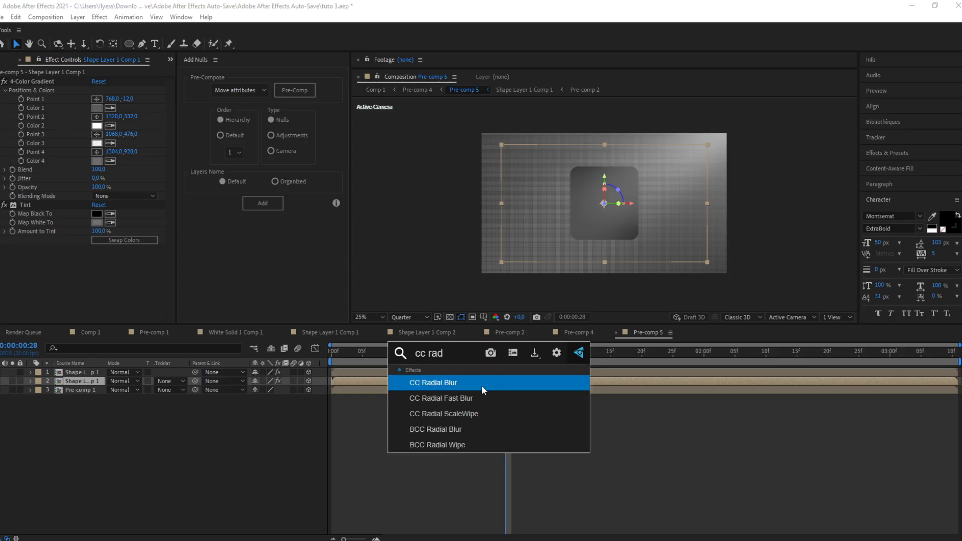
{"action": "left_click", "coordinate": [452, 399]}
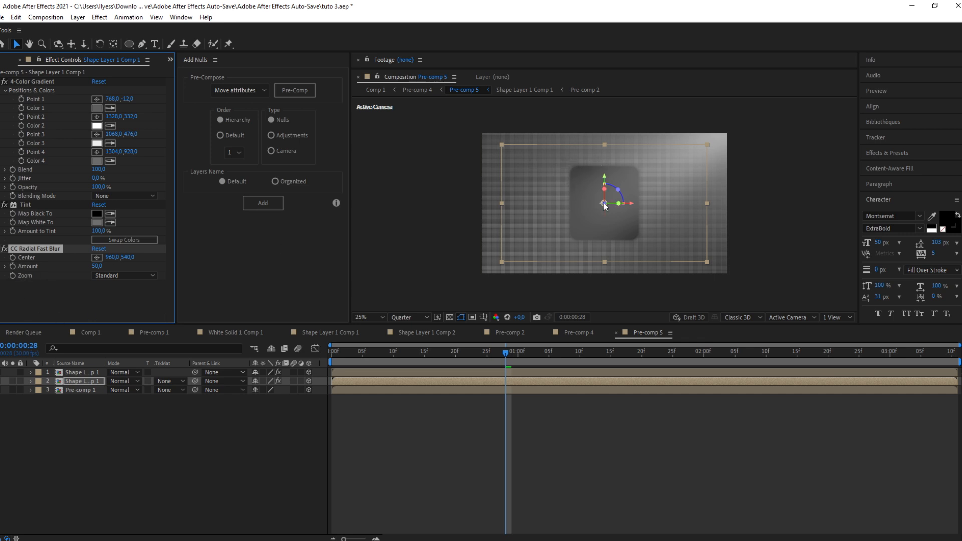
Step: Move the radial blur's center to the composition's upper-right corner and set its Amount to 93
{"action": "left_click_drag", "start_coordinate": [604, 203], "coordinate": [667, 147]}
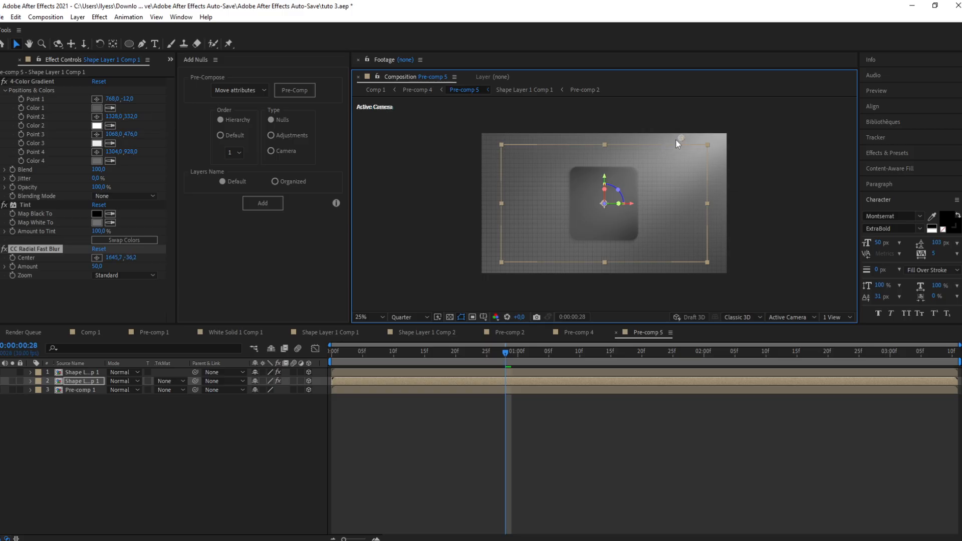
{"action": "left_click_drag", "start_coordinate": [682, 137], "coordinate": [682, 137]}
{"action": "left_click_drag", "start_coordinate": [96, 268], "coordinate": [115, 261]}
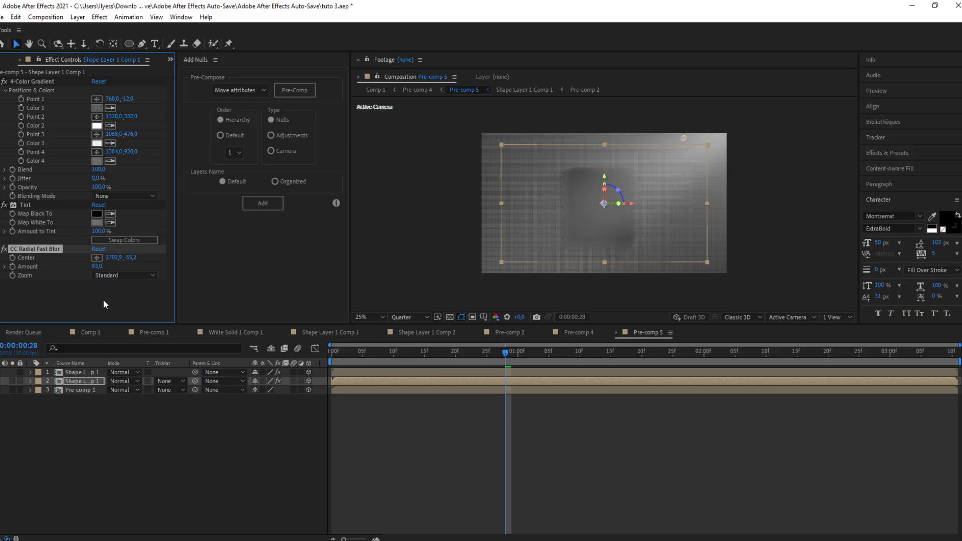
Step: Set the Tint's Map White To color to darker grey #545454 and toggle the top layer's visibility
{"action": "left_click", "coordinate": [96, 223]}
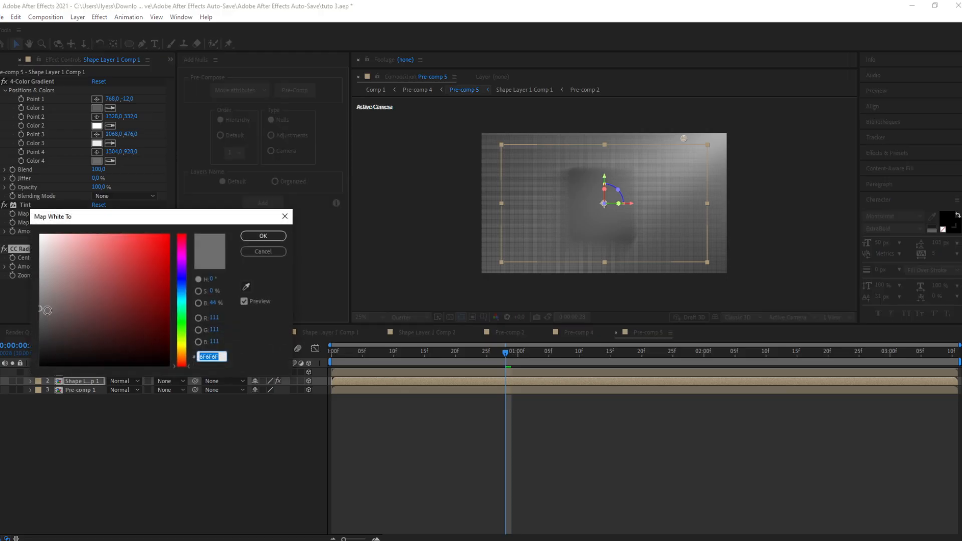
{"action": "left_click_drag", "start_coordinate": [42, 311], "coordinate": [36, 324]}
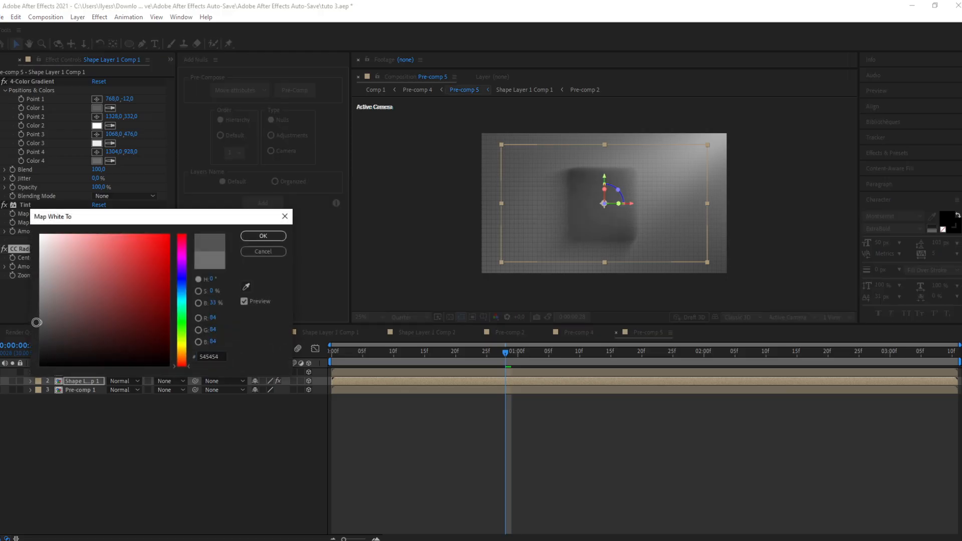
{"action": "left_click", "coordinate": [261, 236]}
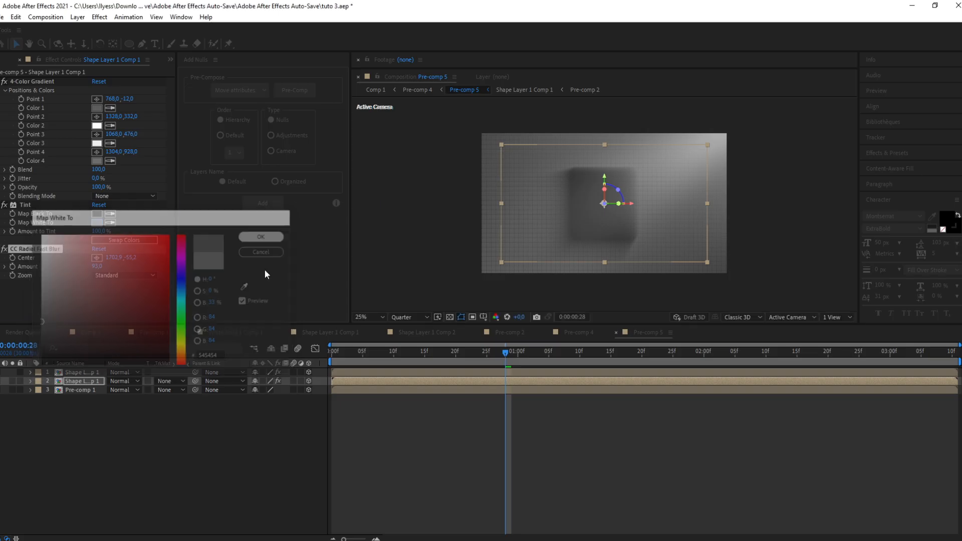
{"action": "left_click", "coordinate": [0, 373]}
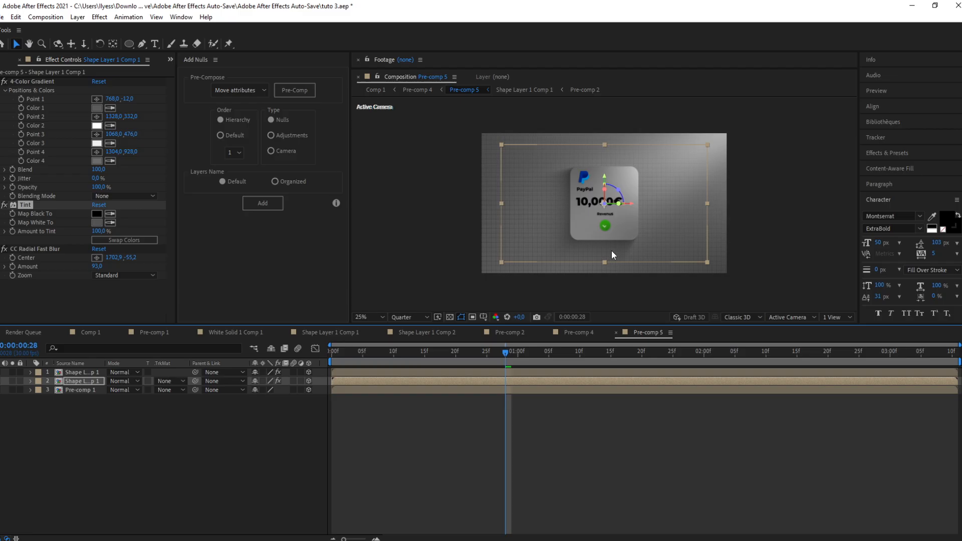
Step: In Pre-comp 4, add a new two-node camera layer with default camera settings
{"action": "left_click", "coordinate": [616, 333]}
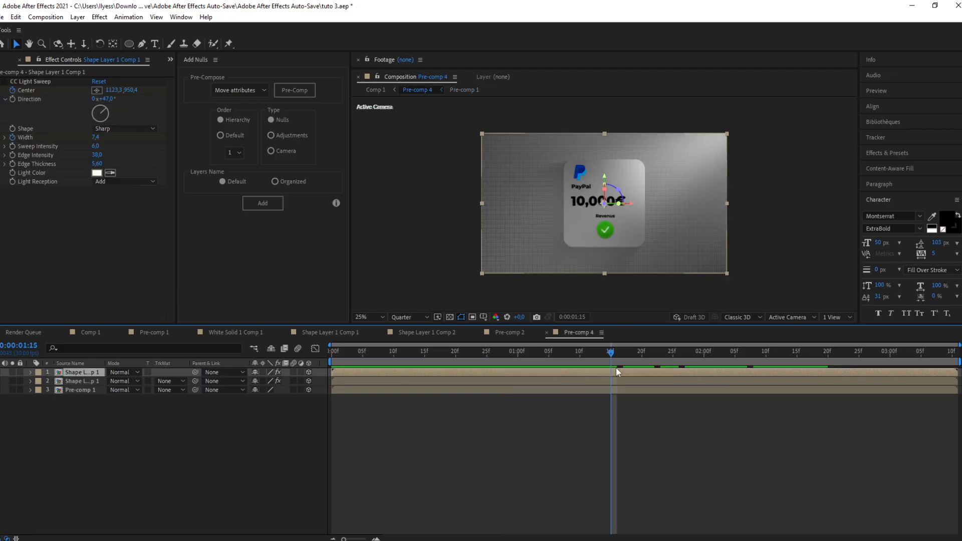
{"action": "left_click", "coordinate": [448, 282]}
{"action": "left_click", "coordinate": [110, 287]}
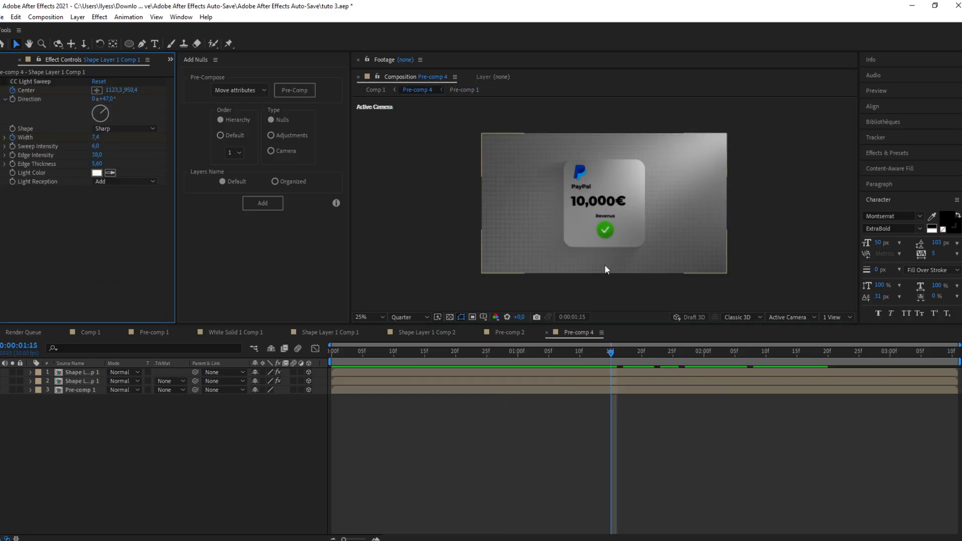
{"action": "left_click", "coordinate": [387, 237]}
{"action": "left_click", "coordinate": [377, 373]}
{"action": "right_click", "coordinate": [327, 374]}
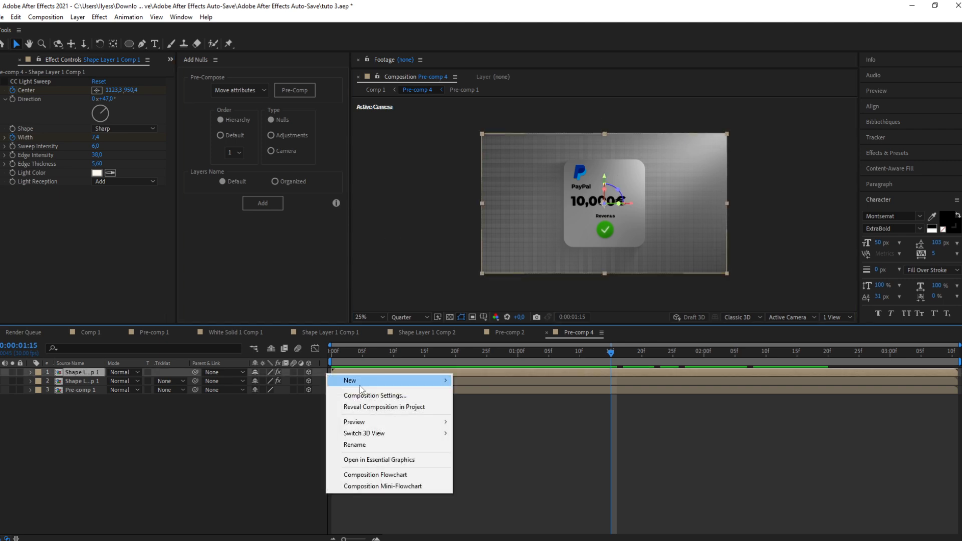
{"action": "mouse_move", "coordinate": [363, 381]}
{"action": "left_click", "coordinate": [480, 429]}
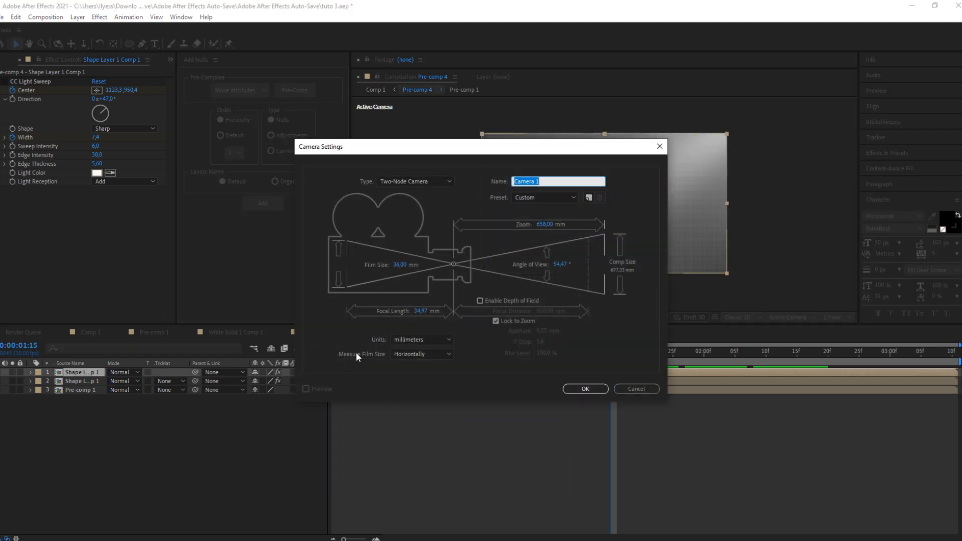
{"action": "left_click", "coordinate": [583, 389]}
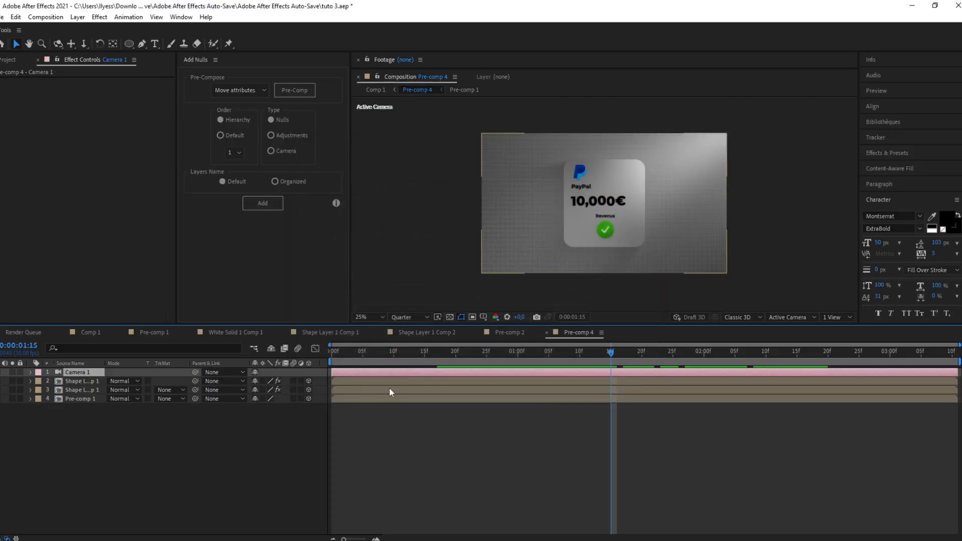
Step: Split the camera layer into three consecutive segments at about 0:14 and 1:04
{"action": "left_click_drag", "start_coordinate": [434, 357], "coordinate": [543, 344]}
{"action": "key", "text": "ctrl+shift+d"}
{"action": "key", "text": "ctrl+shift+d"}
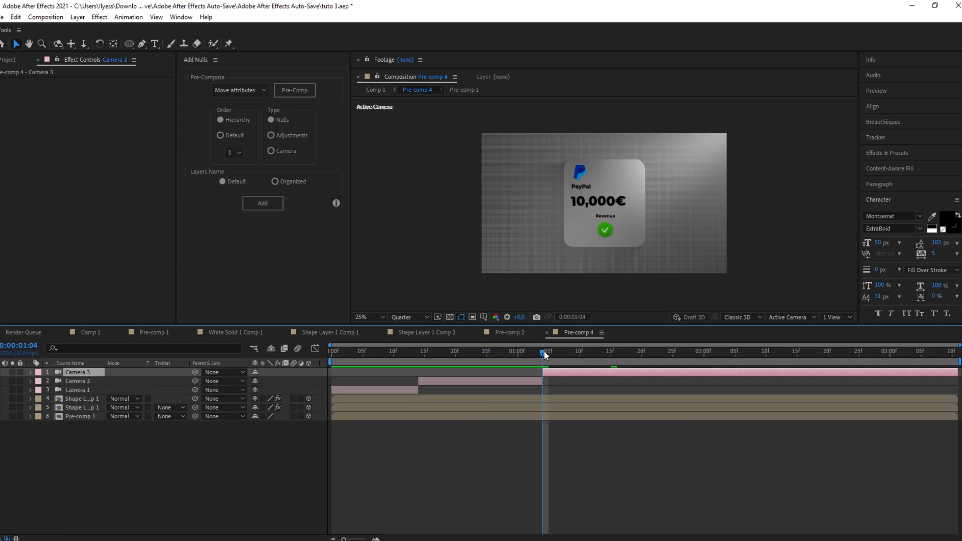
Step: Try to reposition the third camera segment's view in the viewer, and undo the move
{"action": "key", "text": "shift+Page_Up"}
{"action": "left_click", "coordinate": [477, 385]}
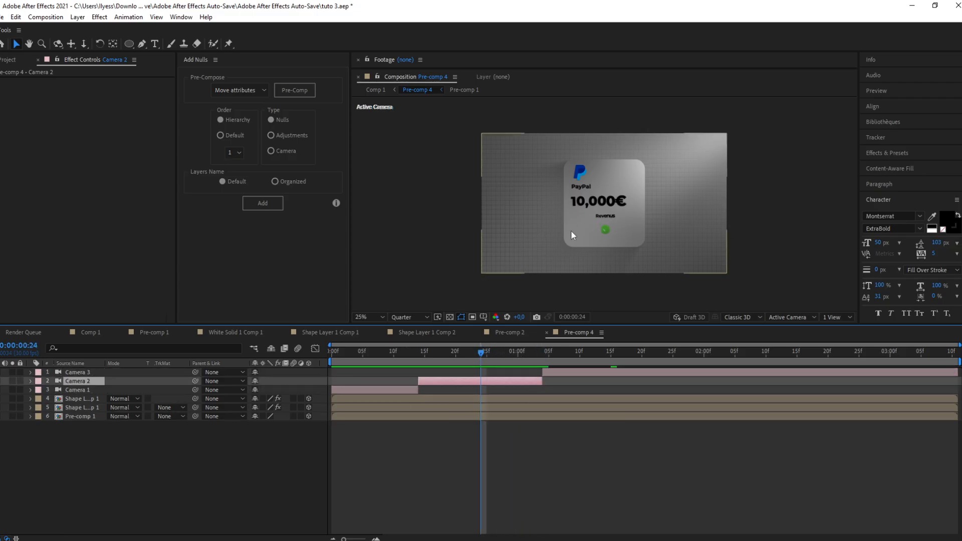
{"action": "left_click", "coordinate": [550, 353]}
{"action": "left_click_drag", "start_coordinate": [549, 354], "coordinate": [544, 357]}
{"action": "left_click", "coordinate": [560, 375]}
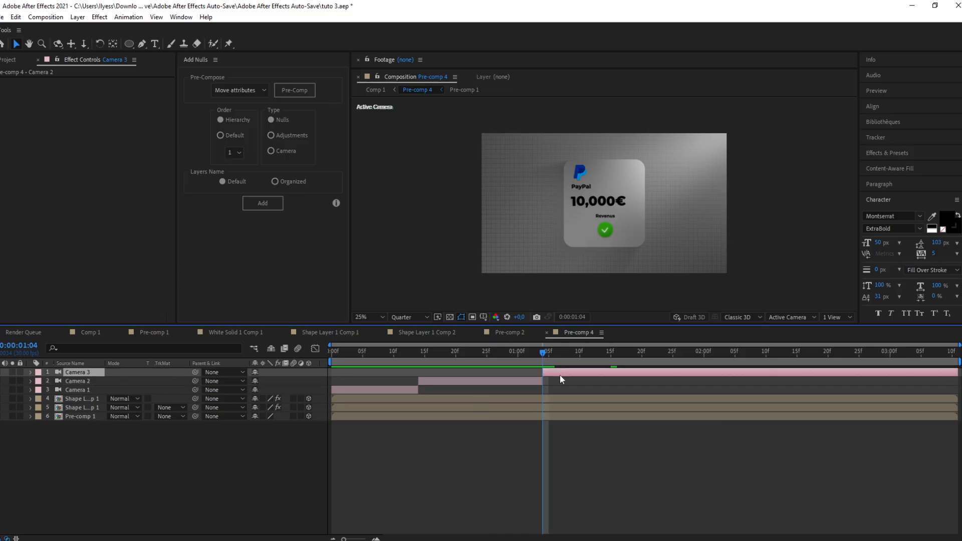
{"action": "left_click_drag", "start_coordinate": [519, 206], "coordinate": [694, 245]}
{"action": "key", "text": "ctrl+z"}
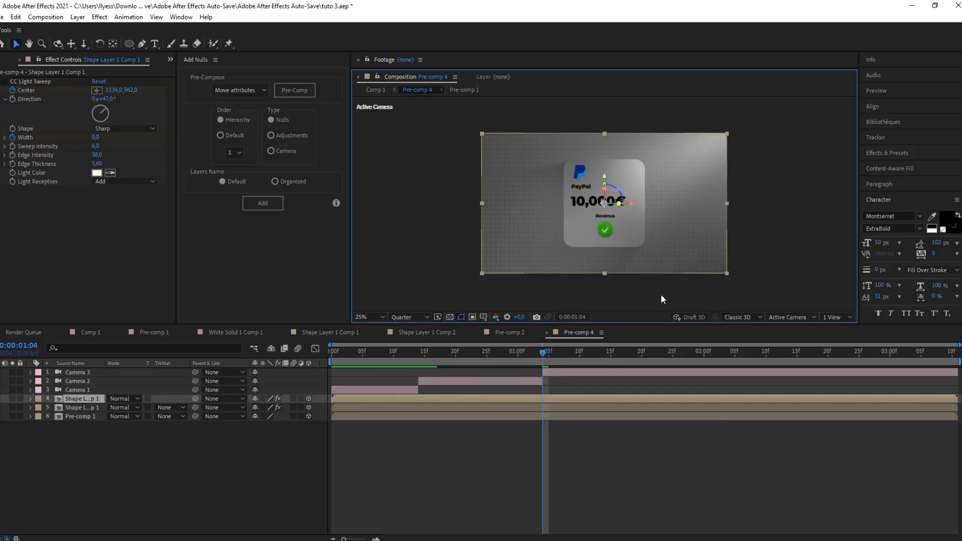
Step: Set the first camera segment's Position Y to 957 to tilt the view at frame 5
{"action": "left_click", "coordinate": [566, 372]}
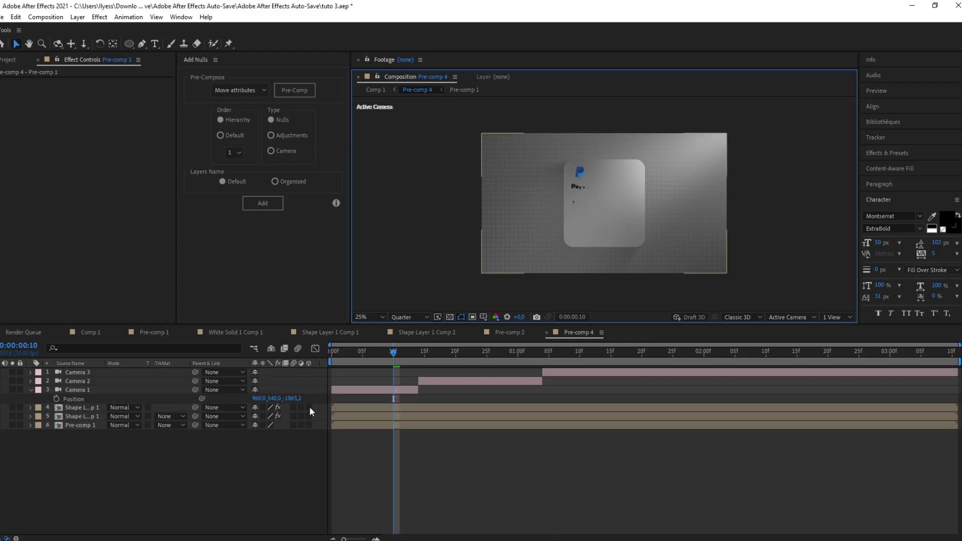
{"action": "left_click_drag", "start_coordinate": [309, 407], "coordinate": [310, 423]}
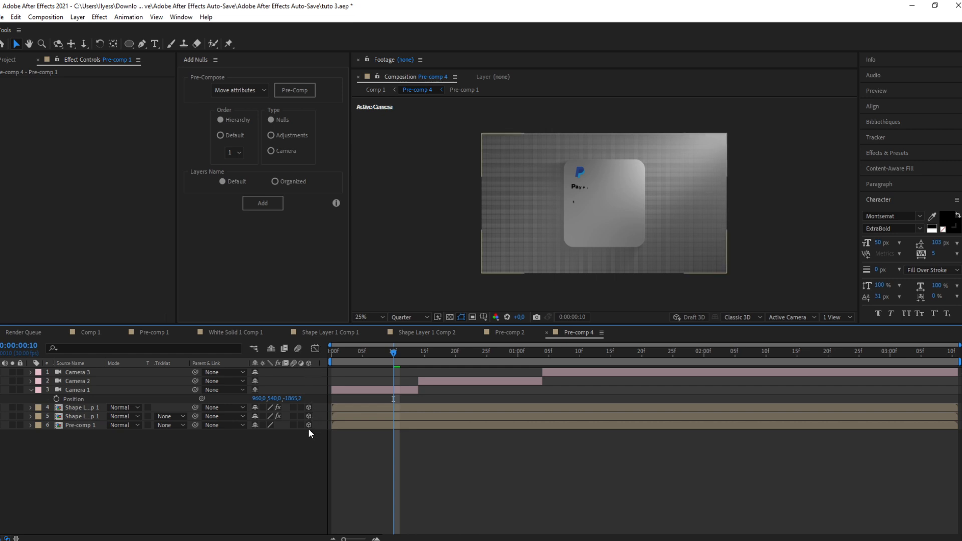
{"action": "left_click", "coordinate": [355, 392]}
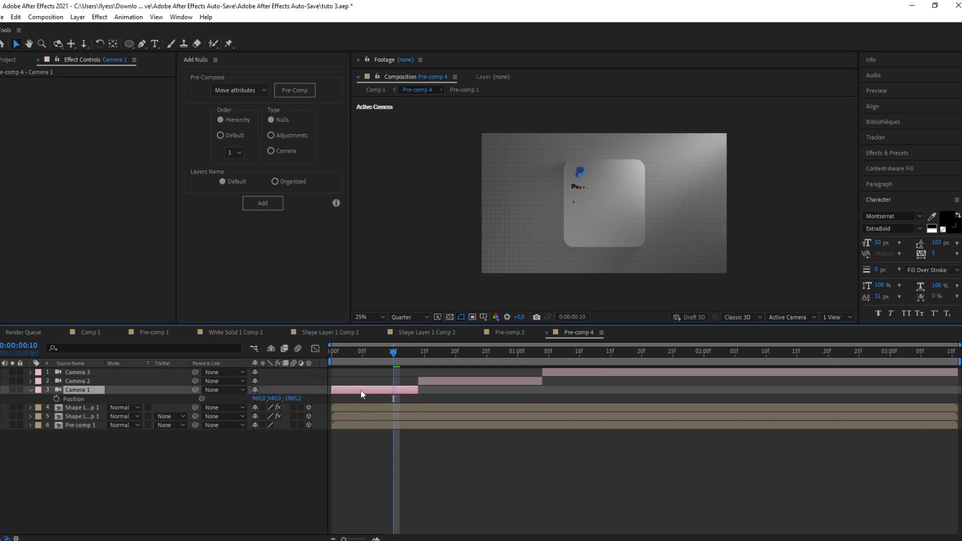
{"action": "left_click", "coordinate": [364, 357]}
{"action": "left_click_drag", "start_coordinate": [276, 401], "coordinate": [512, 365]}
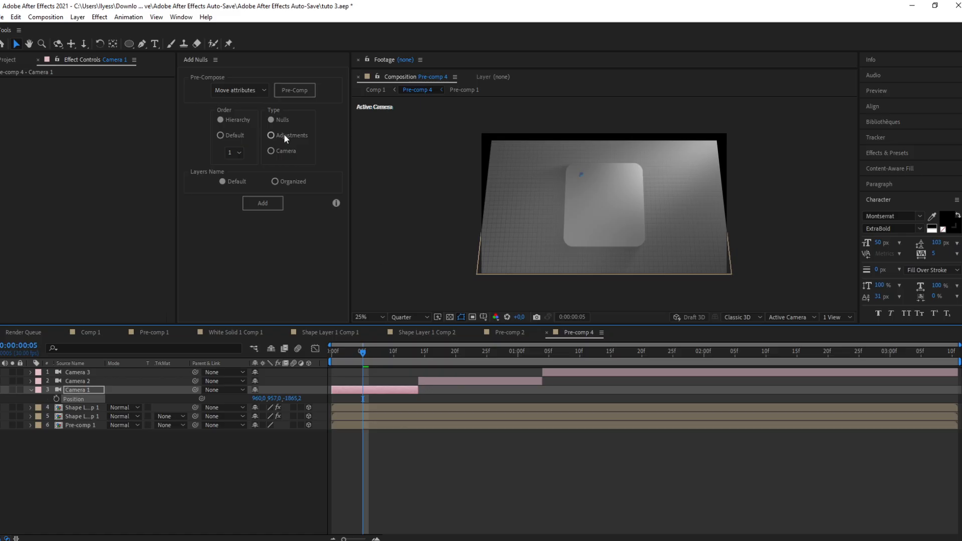
Step: Add a null object and parent the first camera segment to it
{"action": "right_click", "coordinate": [331, 390]}
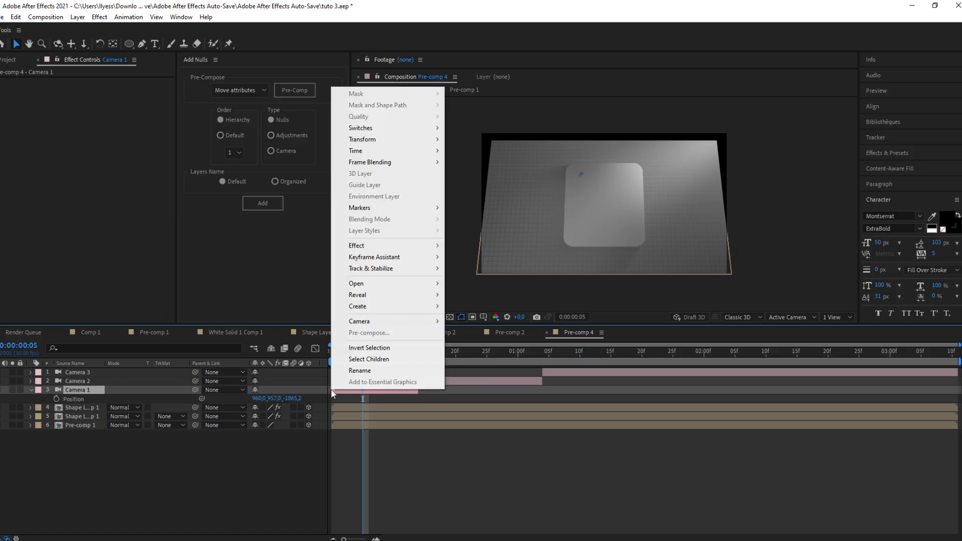
{"action": "right_click", "coordinate": [327, 390]}
{"action": "mouse_move", "coordinate": [373, 398]}
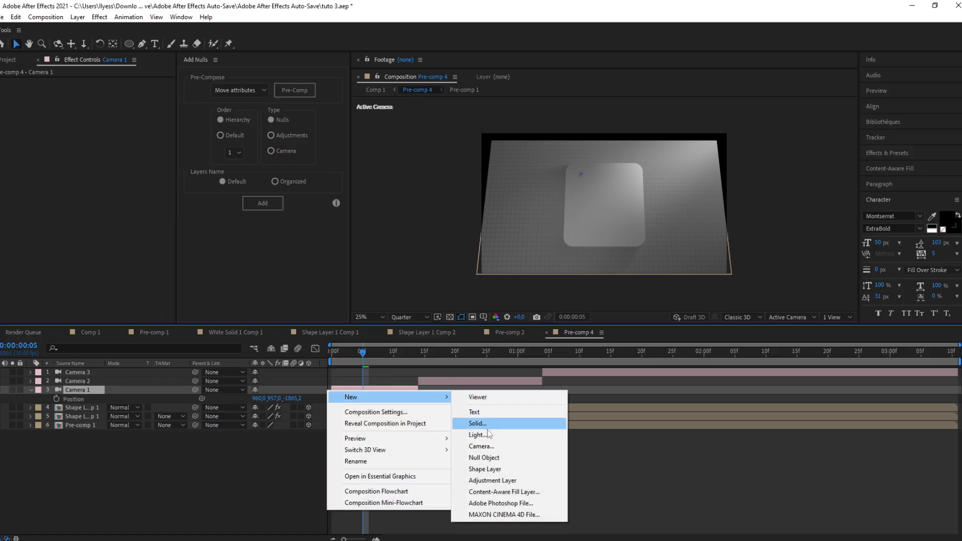
{"action": "left_click", "coordinate": [485, 457]}
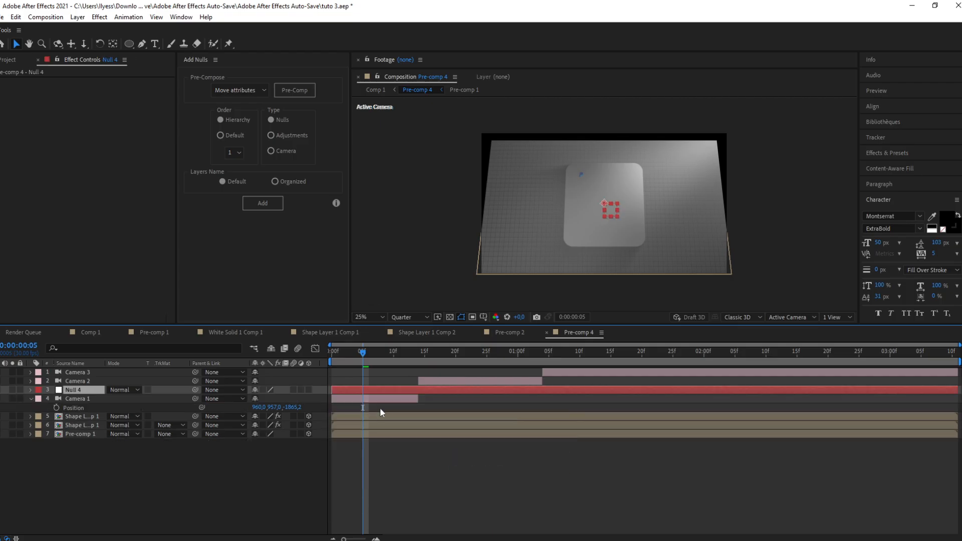
{"action": "left_click", "coordinate": [418, 352]}
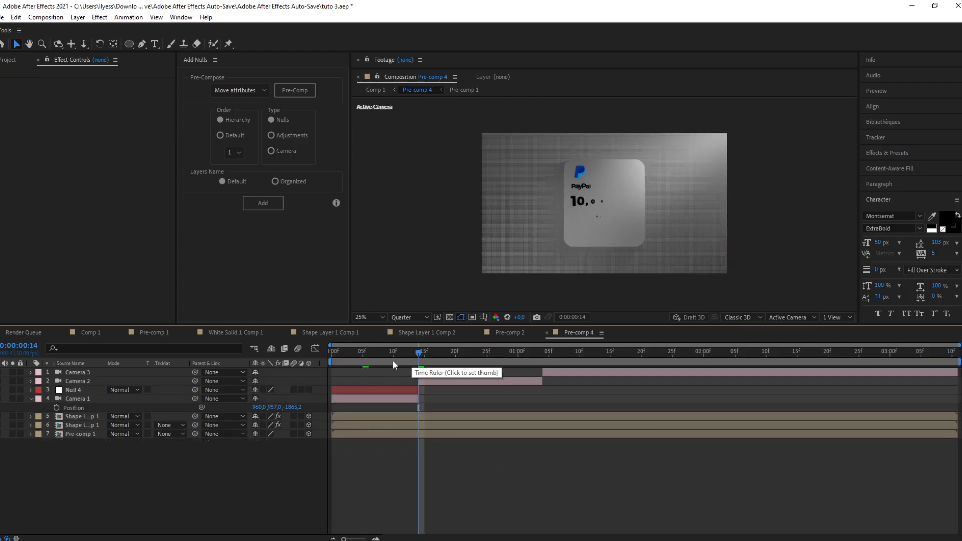
{"action": "left_click_drag", "start_coordinate": [419, 354], "coordinate": [381, 354]}
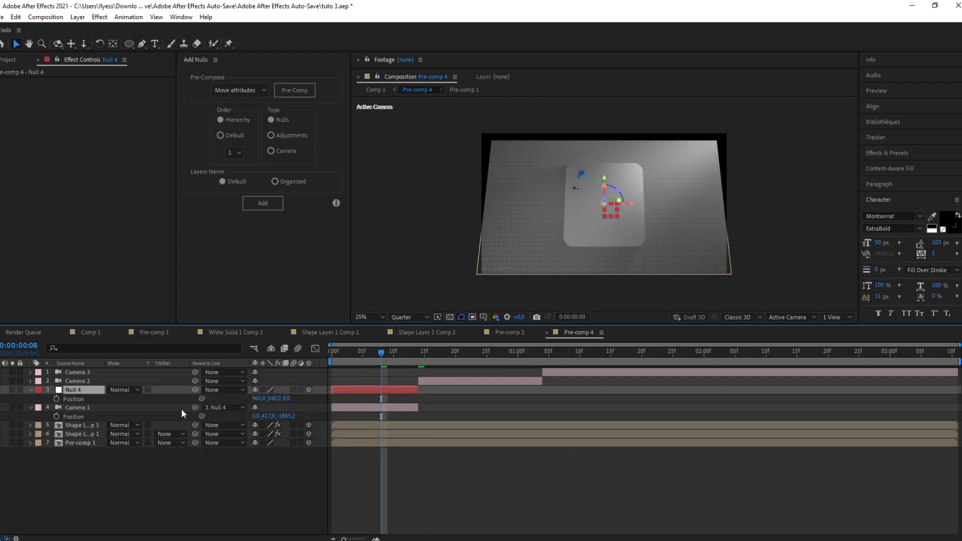
{"action": "left_click_drag", "start_coordinate": [194, 408], "coordinate": [85, 389]}
Step: Keyframe the null's Position at frame 8 to 852, -276, 1200 and set the first camera's Position Y to 882
{"action": "left_click_drag", "start_coordinate": [279, 399], "coordinate": [471, 442]}
{"action": "left_click_drag", "start_coordinate": [278, 398], "coordinate": [75, 436]}
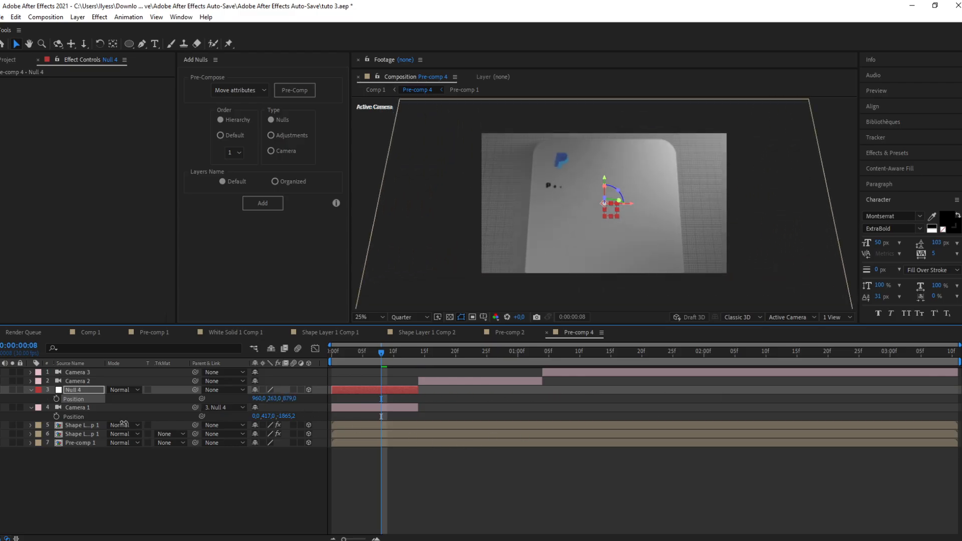
{"action": "left_click_drag", "start_coordinate": [273, 416], "coordinate": [512, 410]}
{"action": "left_click_drag", "start_coordinate": [273, 399], "coordinate": [133, 441]}
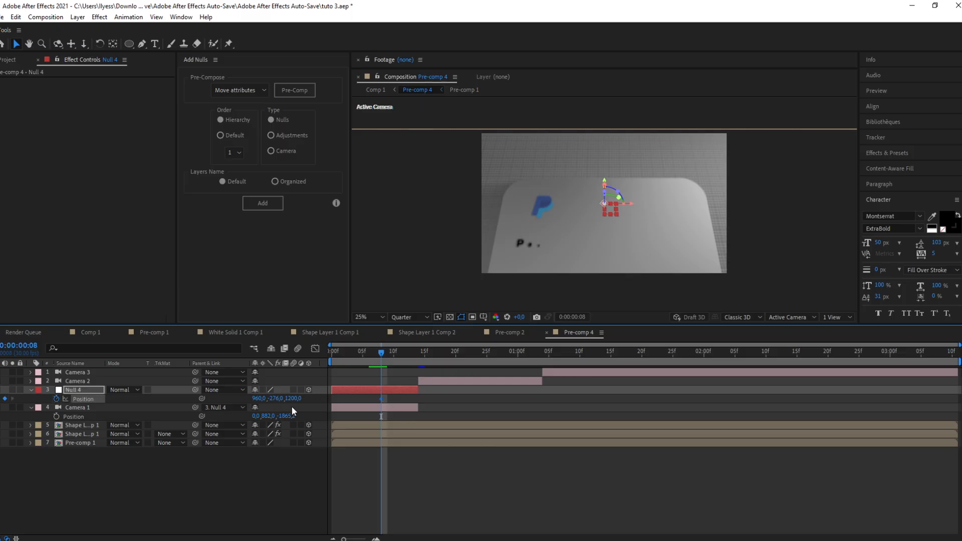
{"action": "left_click_drag", "start_coordinate": [264, 403], "coordinate": [226, 419]}
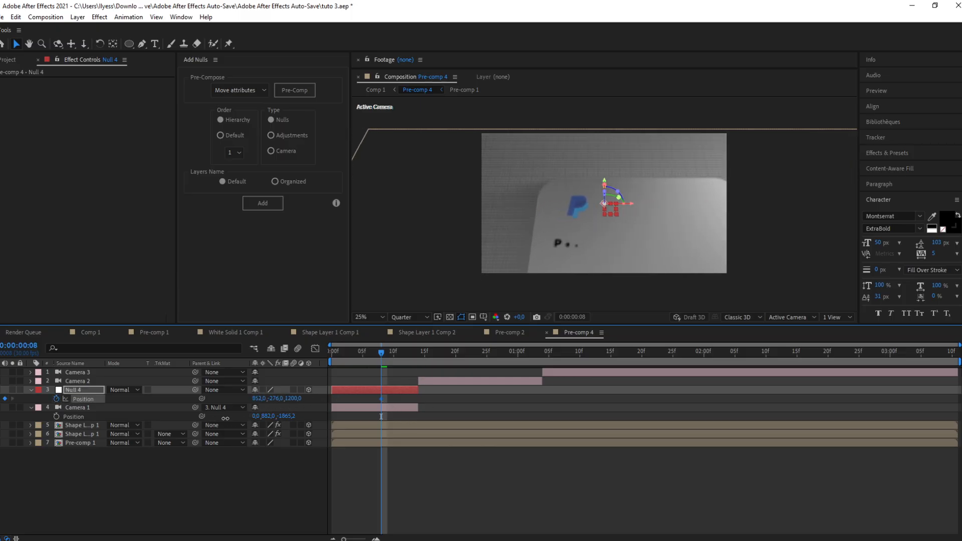
Step: Add a second null Position keyframe with X 878 and retime the two keyframes to frames 0 and 14
{"action": "left_click_drag", "start_coordinate": [381, 354], "coordinate": [357, 354]}
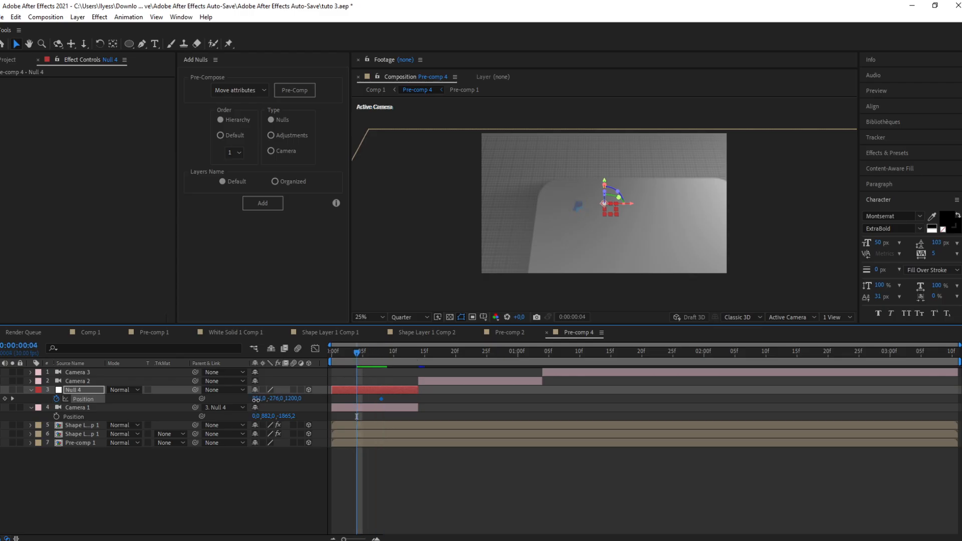
{"action": "mouse_move", "coordinate": [261, 399]}
{"action": "left_mouse_down"}
{"action": "mouse_move", "coordinate": [245, 404]}
{"action": "mouse_move", "coordinate": [256, 407]}
{"action": "left_mouse_up"}
{"action": "mouse_move", "coordinate": [363, 354]}
{"action": "left_mouse_down"}
{"action": "mouse_move", "coordinate": [387, 344]}
{"action": "mouse_move", "coordinate": [379, 348]}
{"action": "left_mouse_up"}
{"action": "left_click_drag", "start_coordinate": [262, 398], "coordinate": [339, 422]}
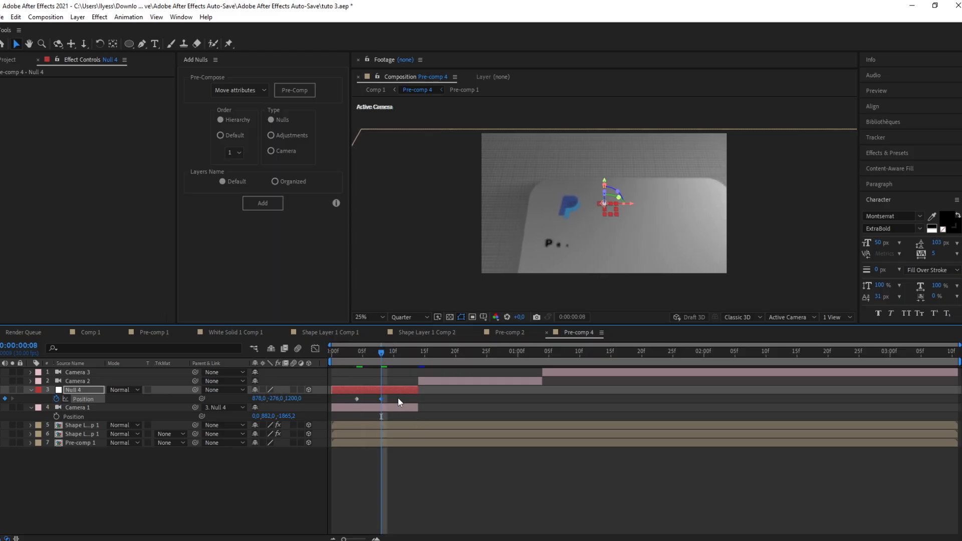
{"action": "left_click_drag", "start_coordinate": [382, 399], "coordinate": [418, 400]}
{"action": "left_click_drag", "start_coordinate": [356, 400], "coordinate": [333, 409]}
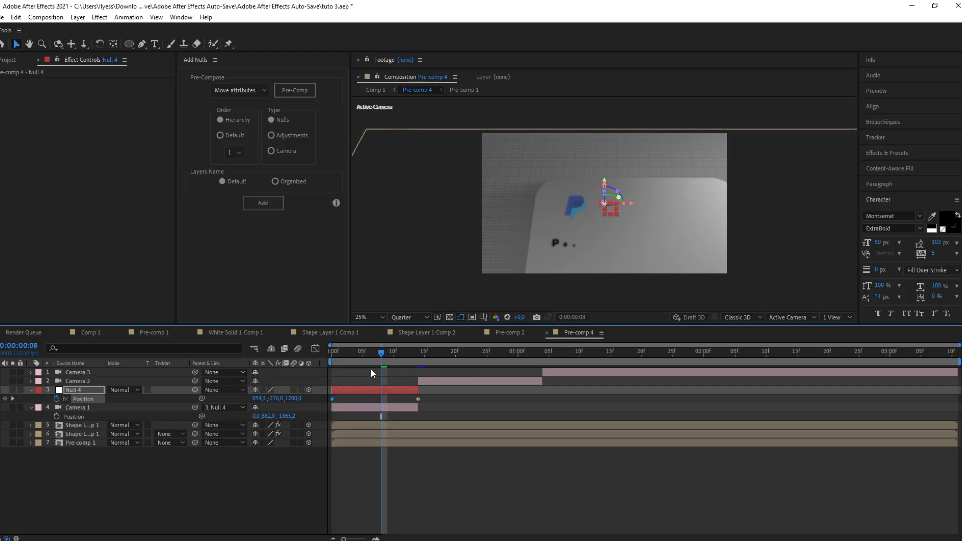
Step: Move the cut between the first and second camera segments to frame 17, previewing the move
{"action": "key", "text": "space"}
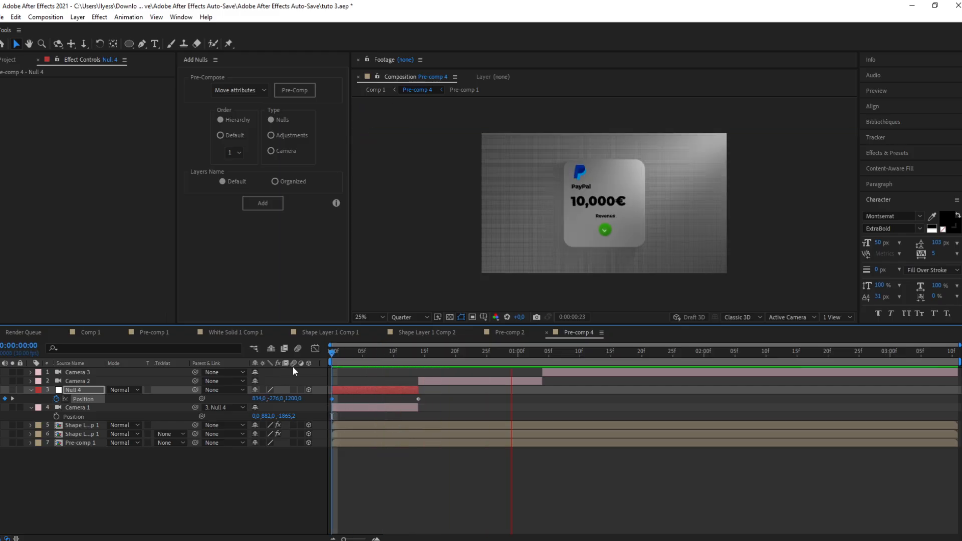
{"action": "left_click", "coordinate": [439, 353]}
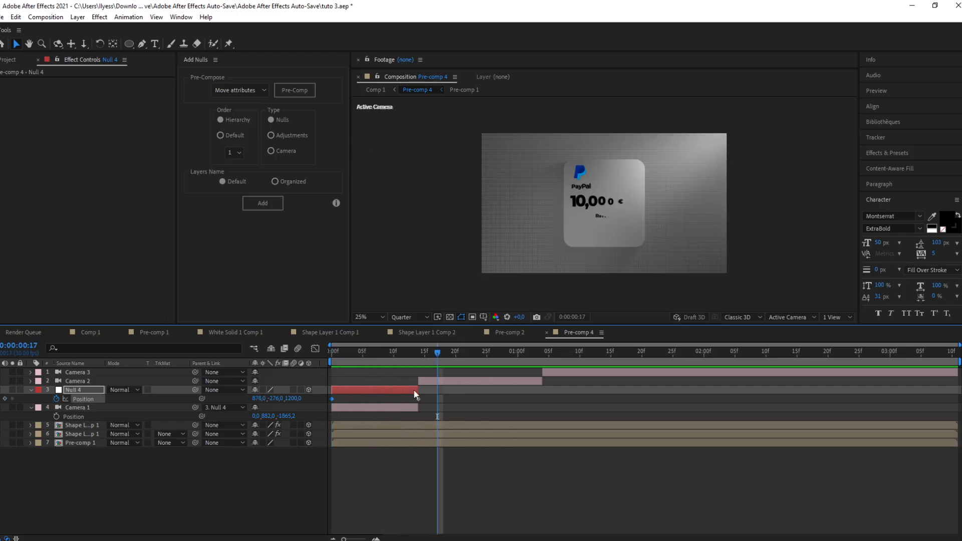
{"action": "left_click_drag", "start_coordinate": [418, 389], "coordinate": [437, 380]}
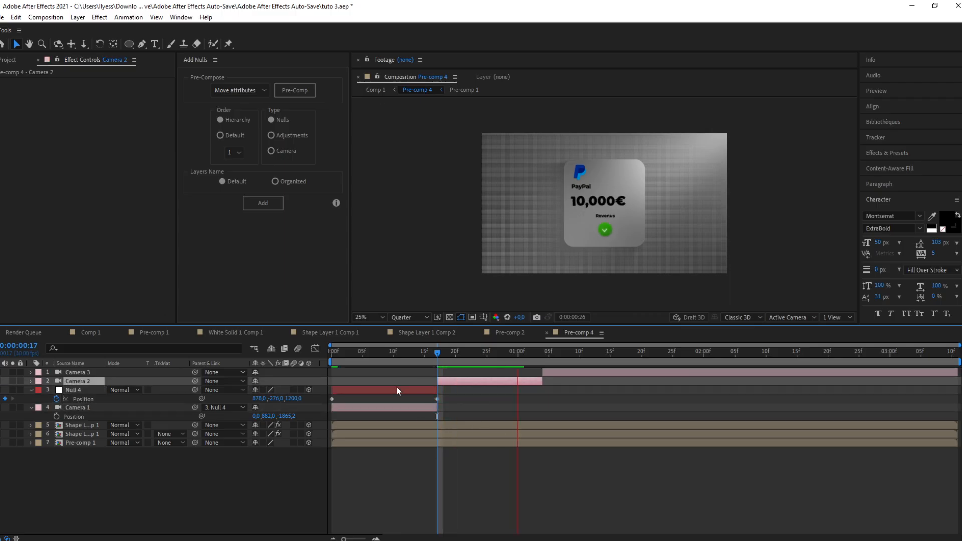
{"action": "key", "text": "space"}
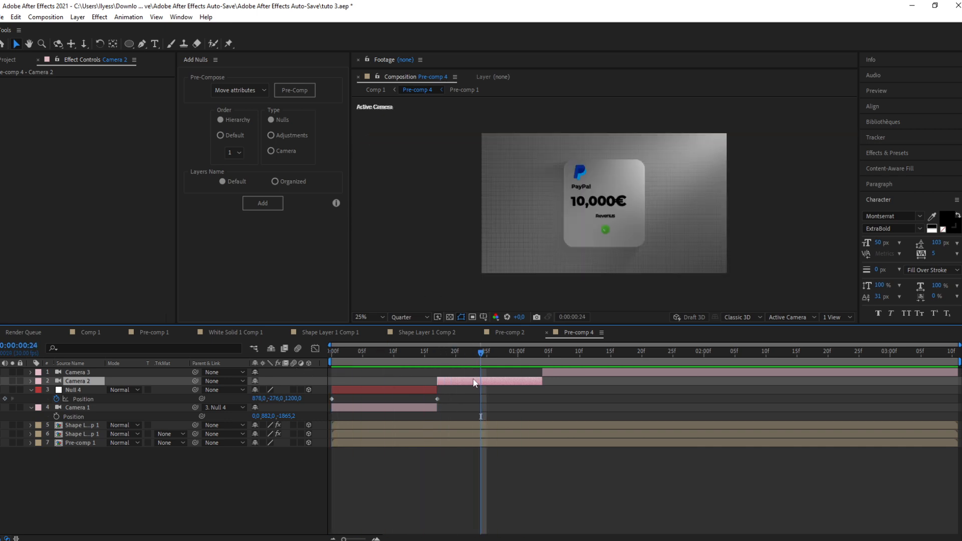
Step: Add another null object and split it at frame 17
{"action": "right_click", "coordinate": [331, 384]}
{"action": "mouse_move", "coordinate": [364, 387]}
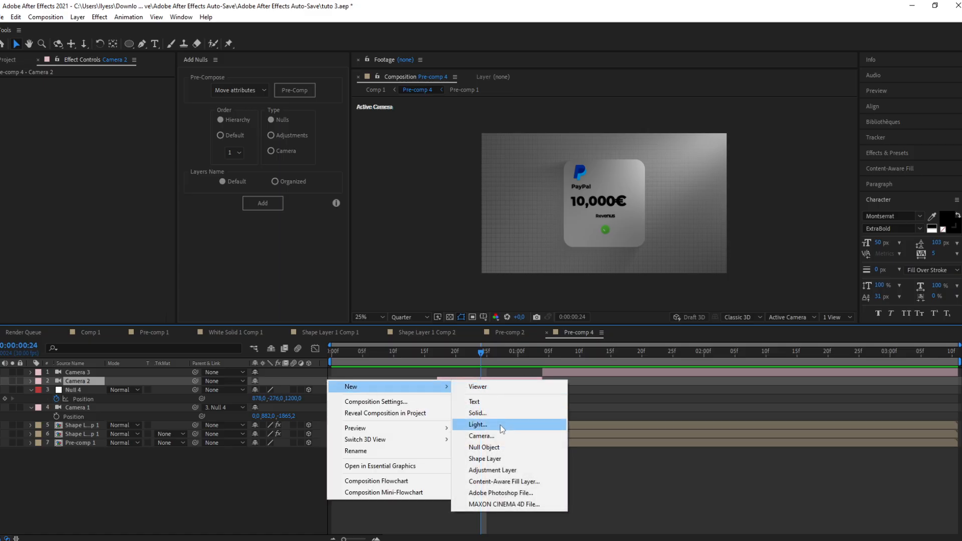
{"action": "left_click", "coordinate": [498, 447]}
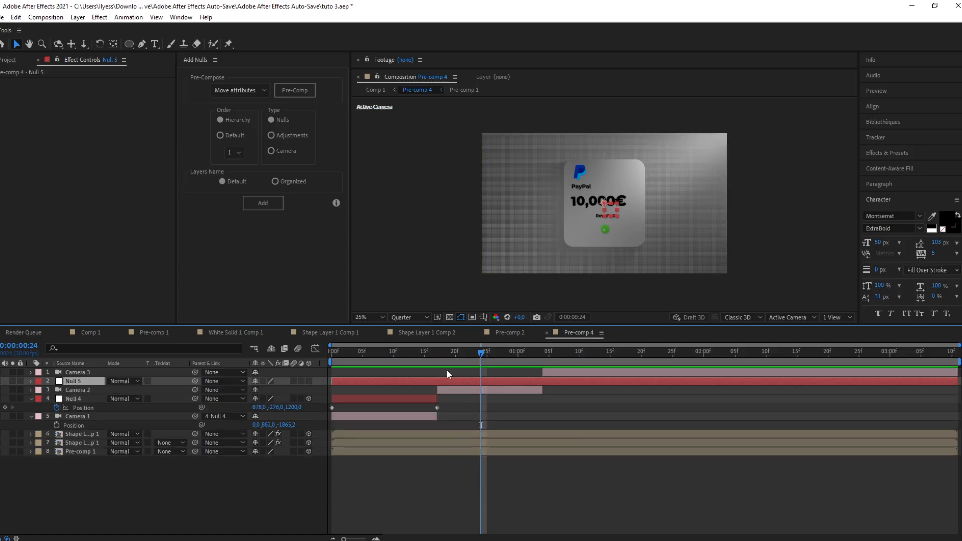
{"action": "left_click", "coordinate": [437, 353]}
{"action": "key", "text": "ctrl+shift+d"}
{"action": "left_click", "coordinate": [434, 390]}
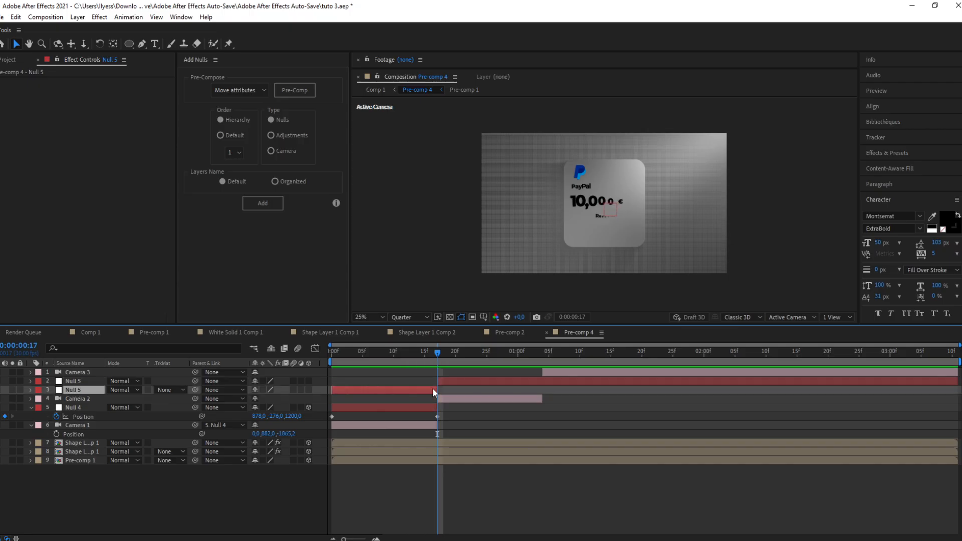
Step: Trim the new null so it spans from frame 17 to 1:04, matching the second camera segment
{"action": "key", "text": "Delete"}
{"action": "left_click", "coordinate": [546, 360]}
{"action": "left_click", "coordinate": [547, 378]}
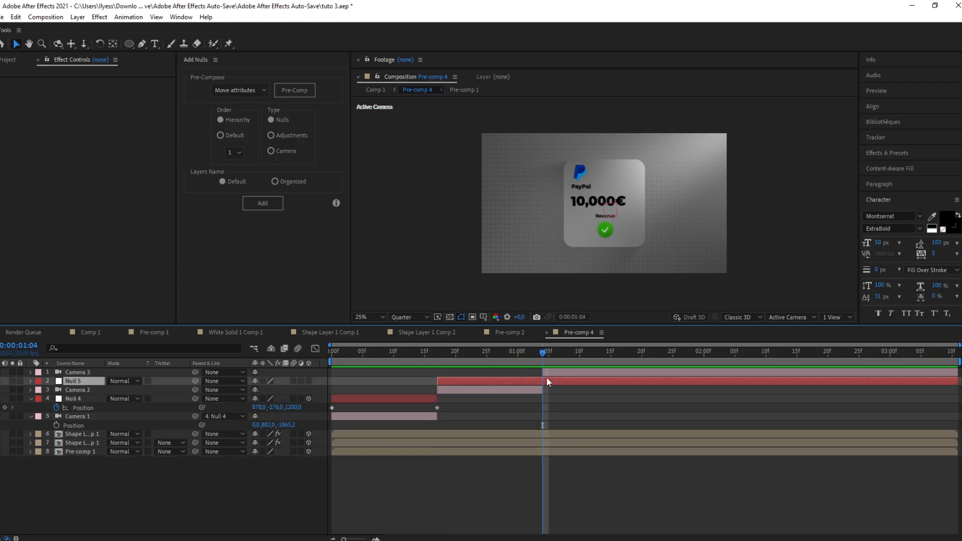
{"action": "key", "text": "ctrl+shift+d"}
{"action": "key", "text": "Delete"}
{"action": "left_click_drag", "start_coordinate": [543, 354], "coordinate": [493, 355]}
{"action": "left_click", "coordinate": [487, 381]}
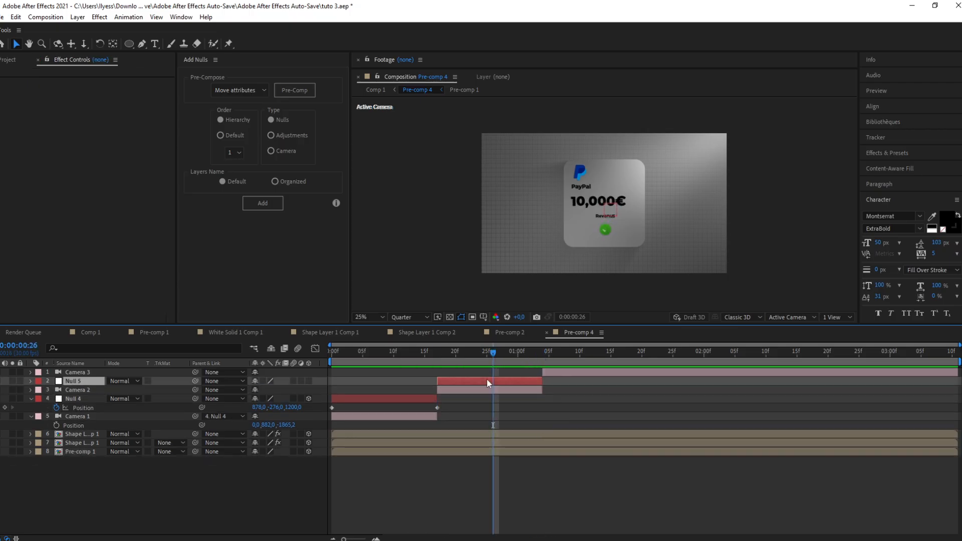
Step: Parent the second camera to the new null and reveal the camera's Position
{"action": "left_click", "coordinate": [498, 390]}
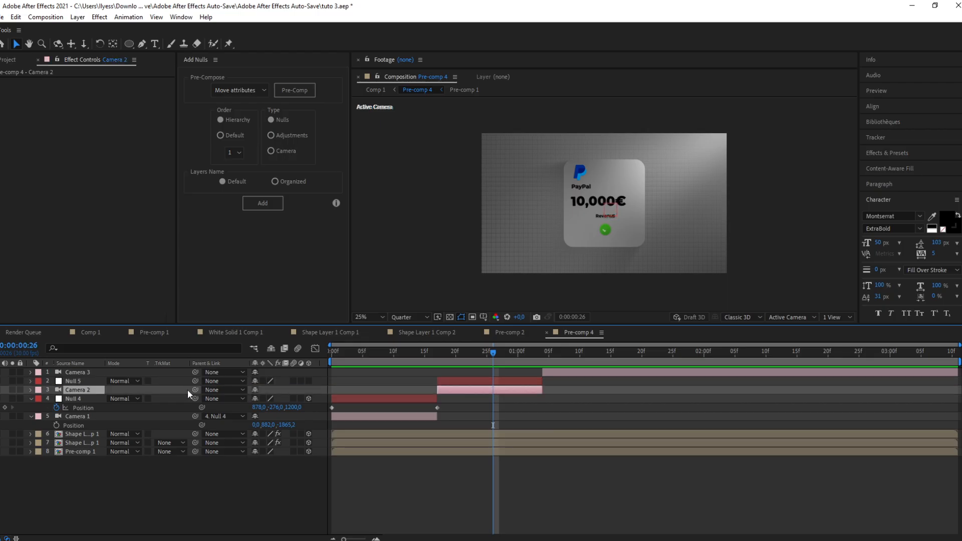
{"action": "left_click_drag", "start_coordinate": [196, 389], "coordinate": [108, 382]}
{"action": "key", "text": "p"}
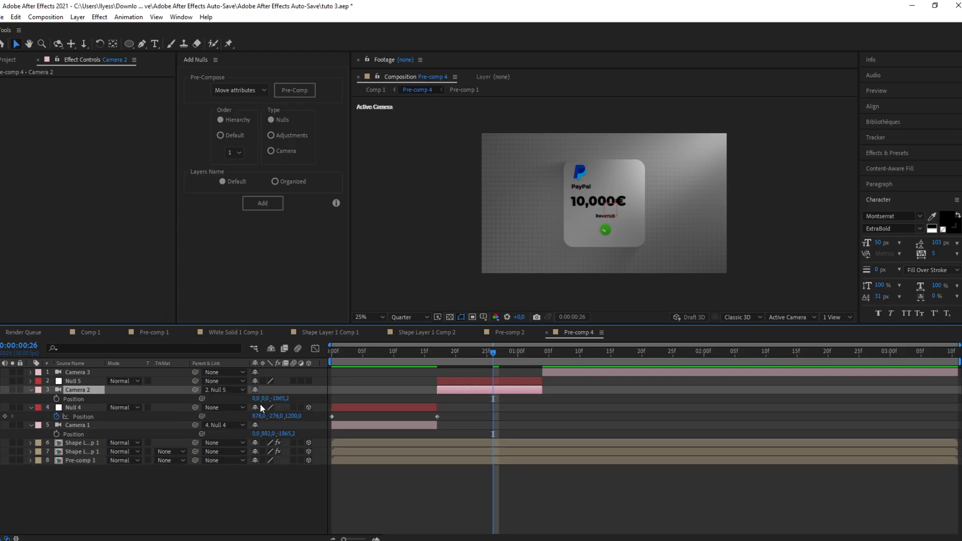
Step: Reveal the new null's Position and make the null a 3D layer
{"action": "left_click", "coordinate": [76, 382]}
{"action": "key", "text": "p"}
{"action": "left_click", "coordinate": [88, 398]}
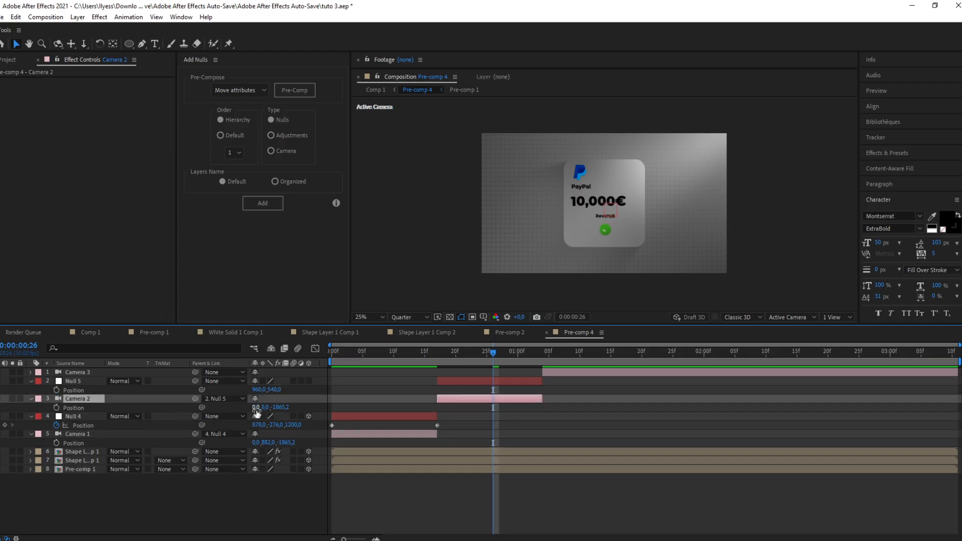
{"action": "left_click", "coordinate": [308, 381]}
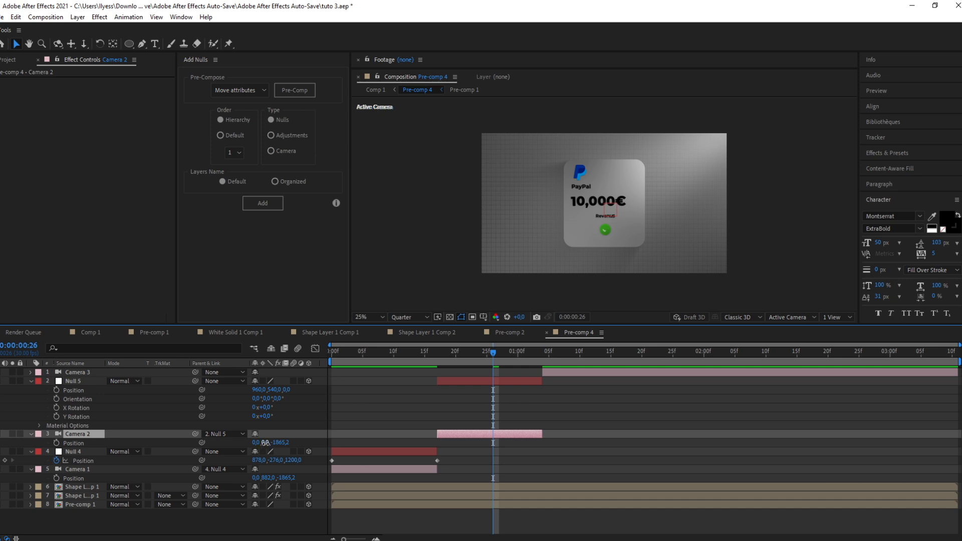
Step: Set the second camera's Position Y to 699 and move the new null to 960, 283, 1240
{"action": "left_click_drag", "start_coordinate": [265, 444], "coordinate": [666, 398]}
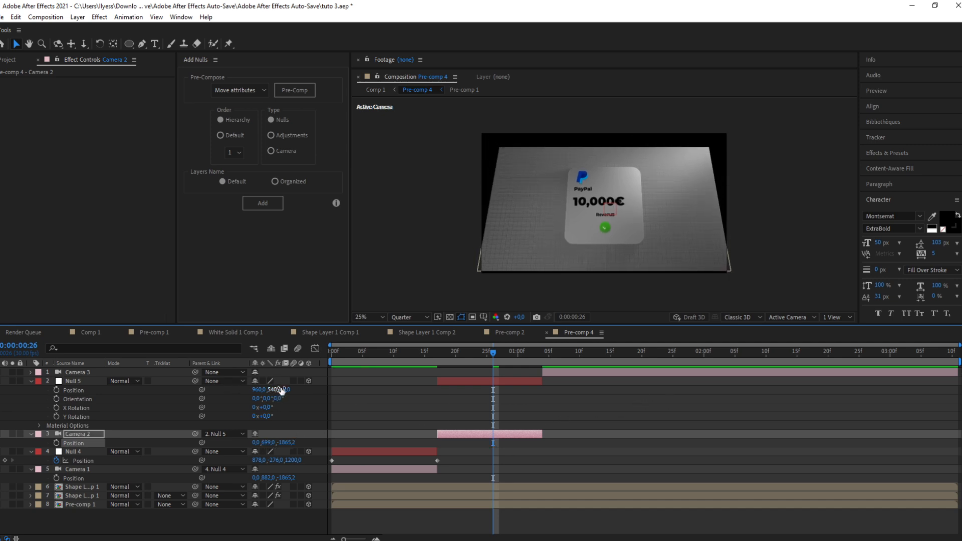
{"action": "left_click_drag", "start_coordinate": [284, 390], "coordinate": [932, 389]}
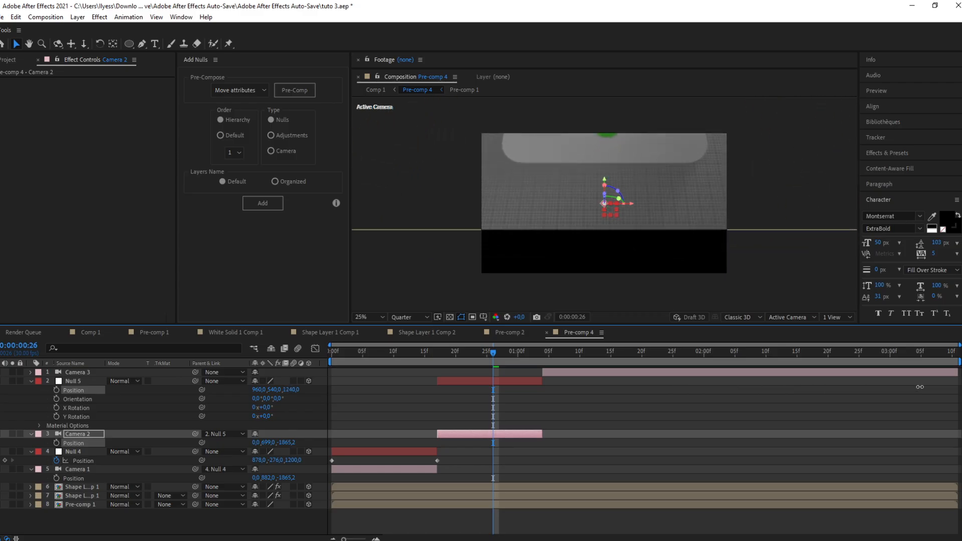
{"action": "left_click_drag", "start_coordinate": [271, 390], "coordinate": [169, 409]}
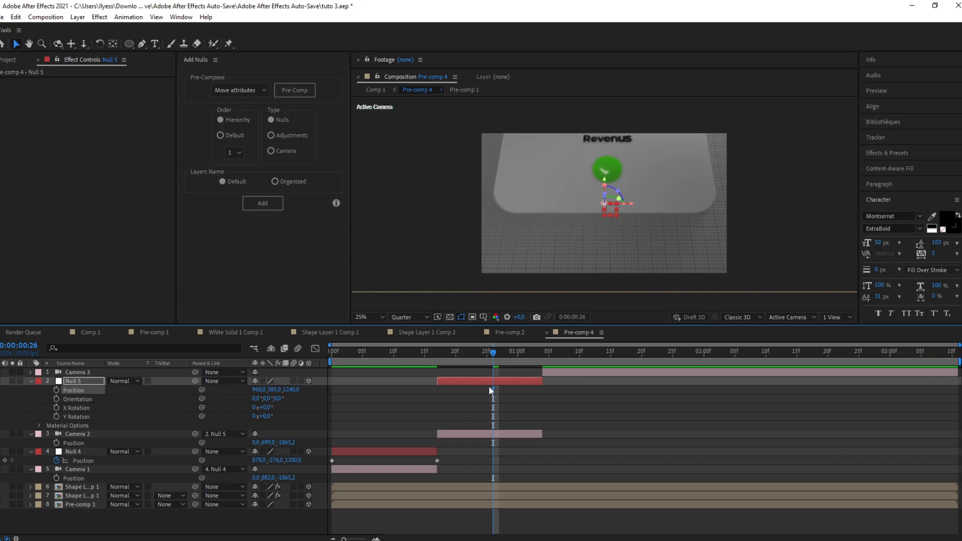
{"action": "left_click_drag", "start_coordinate": [270, 390], "coordinate": [181, 436]}
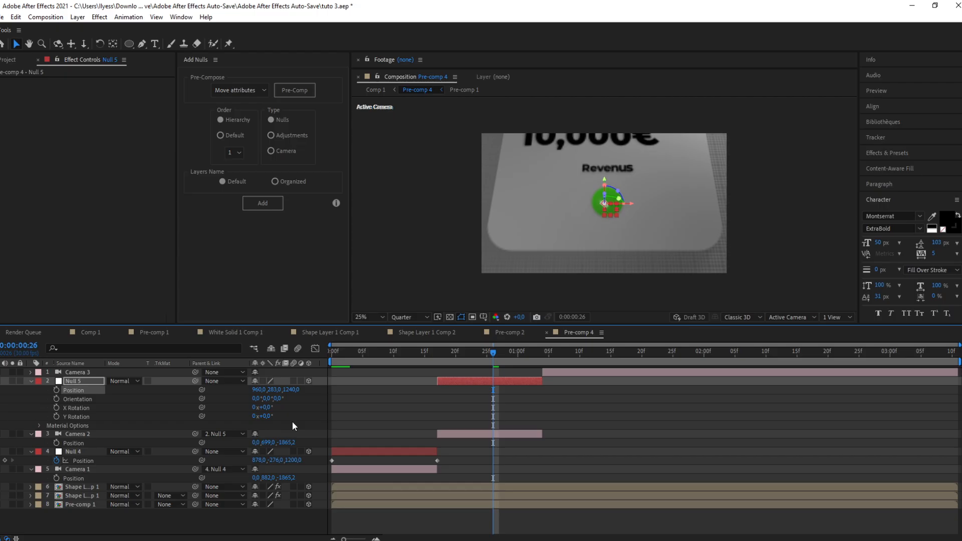
Step: Set the null's Position Y to 326, add a Position keyframe, and move that keyframe to frame 17
{"action": "mouse_move", "coordinate": [293, 390]}
{"action": "left_mouse_down"}
{"action": "mouse_move", "coordinate": [255, 401]}
{"action": "mouse_move", "coordinate": [309, 382]}
{"action": "mouse_move", "coordinate": [297, 393]}
{"action": "left_mouse_up"}
{"action": "key", "text": "alt+shift+p"}
{"action": "left_click_drag", "start_coordinate": [493, 390], "coordinate": [438, 393]}
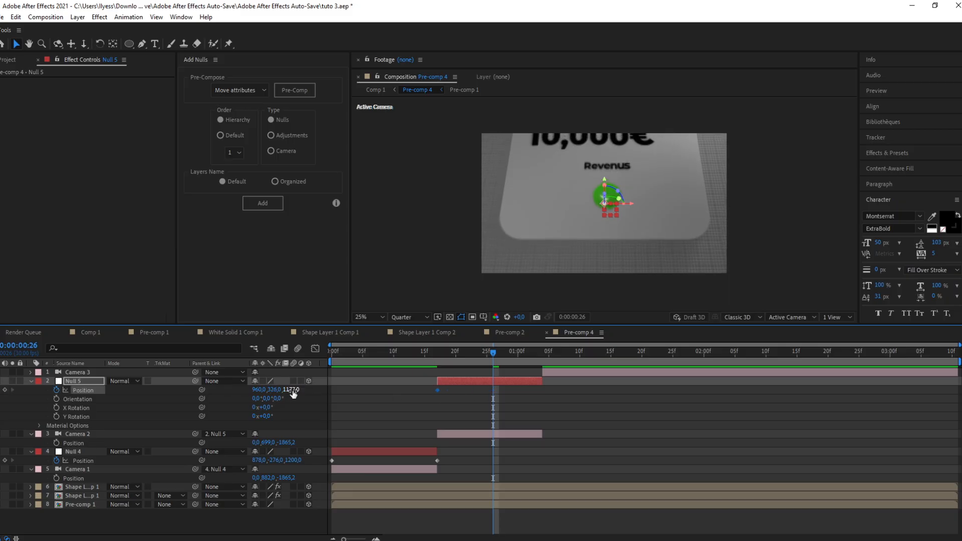
Step: Add a second null Position keyframe with Z 1221, move it to frame 1:04, and preview the move
{"action": "left_click_drag", "start_coordinate": [293, 389], "coordinate": [304, 389]}
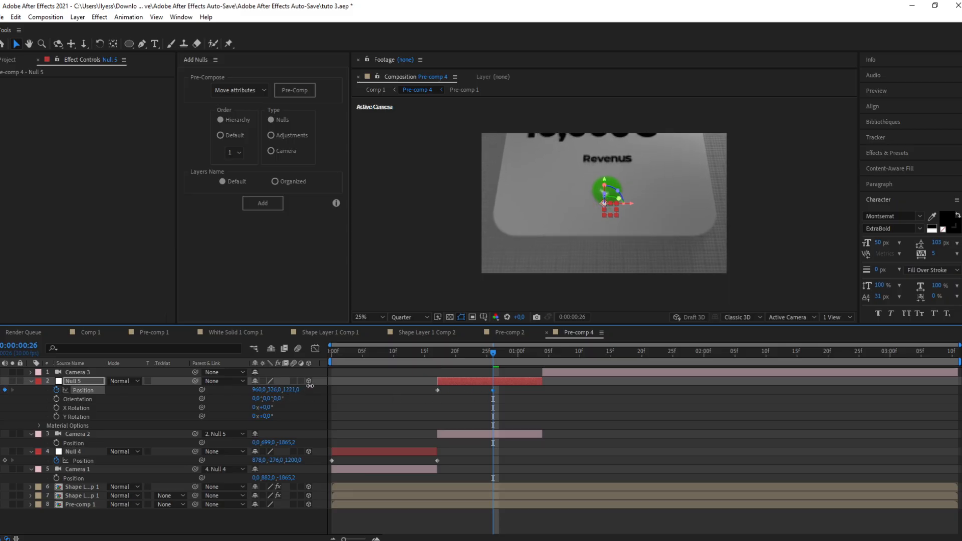
{"action": "left_click_drag", "start_coordinate": [492, 389], "coordinate": [541, 387]}
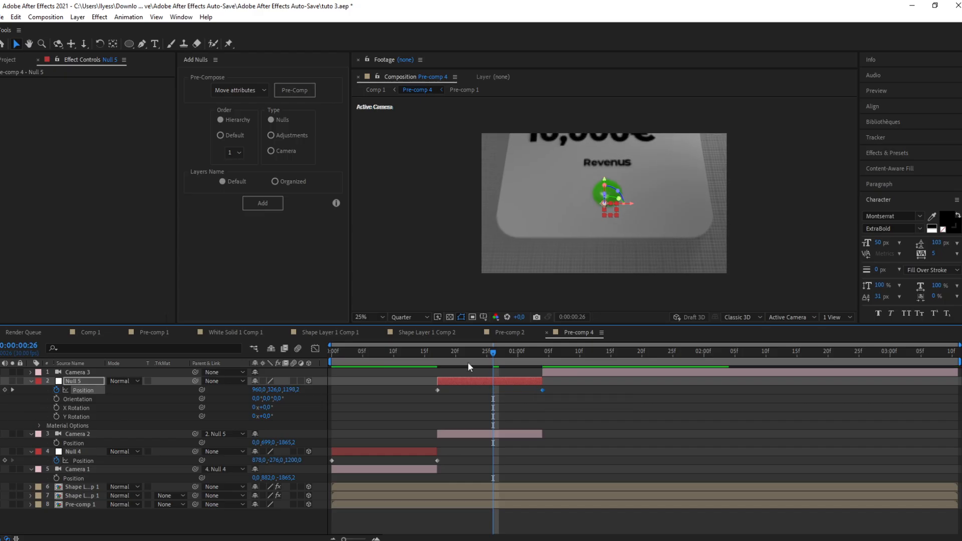
{"action": "left_click", "coordinate": [425, 358]}
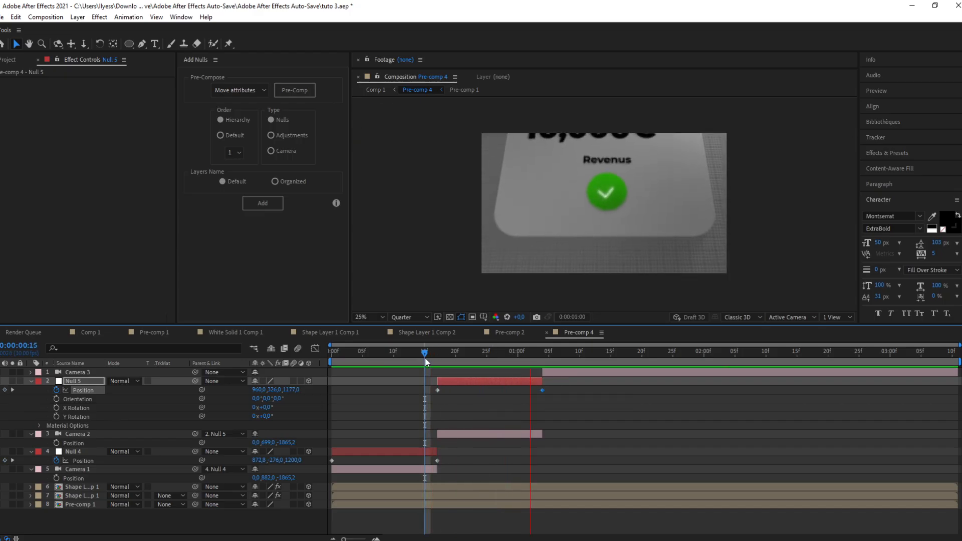
{"action": "key", "text": "Home"}
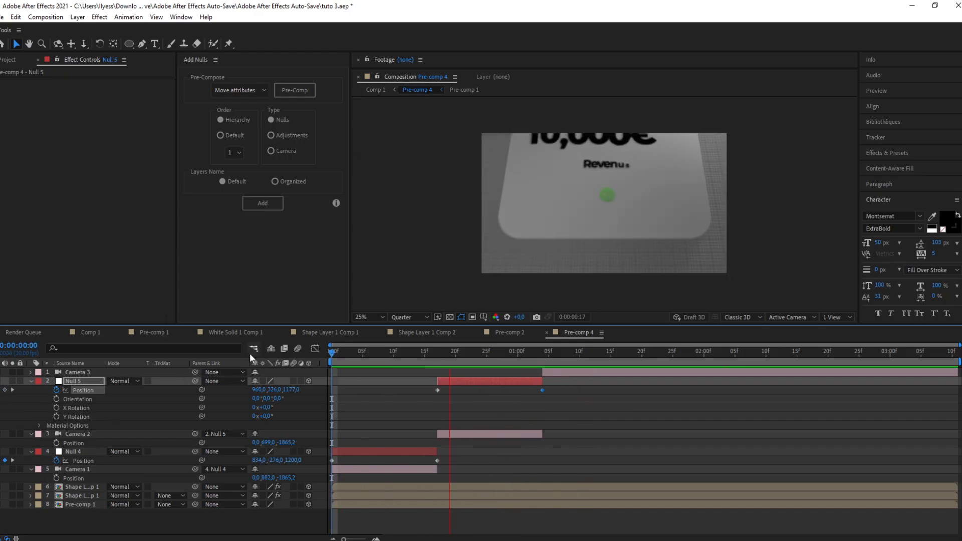
{"action": "left_click", "coordinate": [555, 357]}
{"action": "left_click_drag", "start_coordinate": [555, 357], "coordinate": [574, 357]}
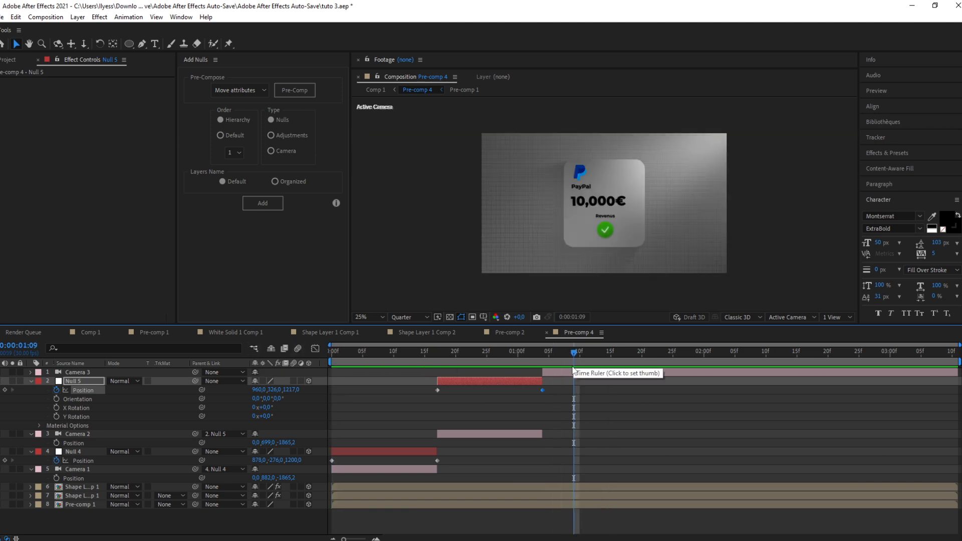
Step: Add a third null object, split it at 1:04, and delete the part before the cut
{"action": "left_click", "coordinate": [573, 375]}
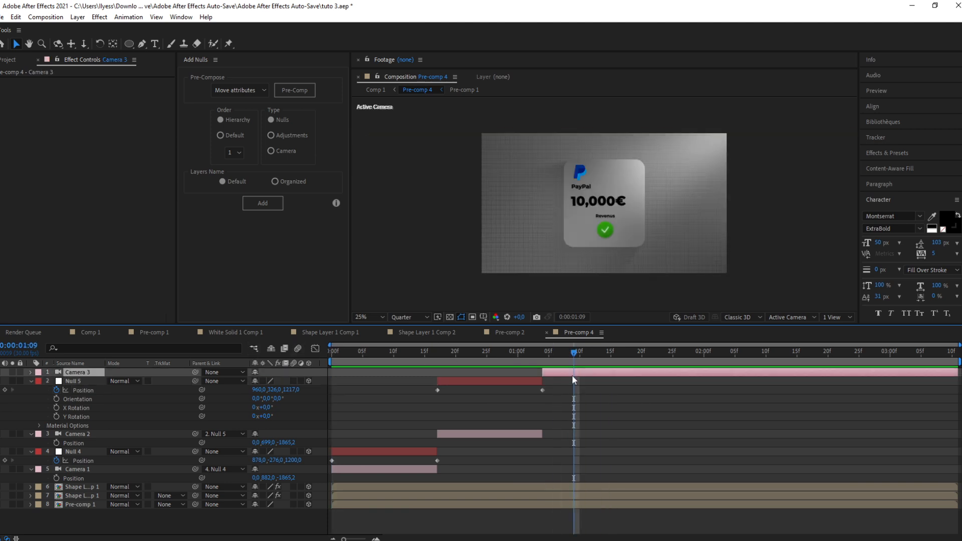
{"action": "right_click", "coordinate": [329, 371]}
{"action": "right_click", "coordinate": [316, 373]}
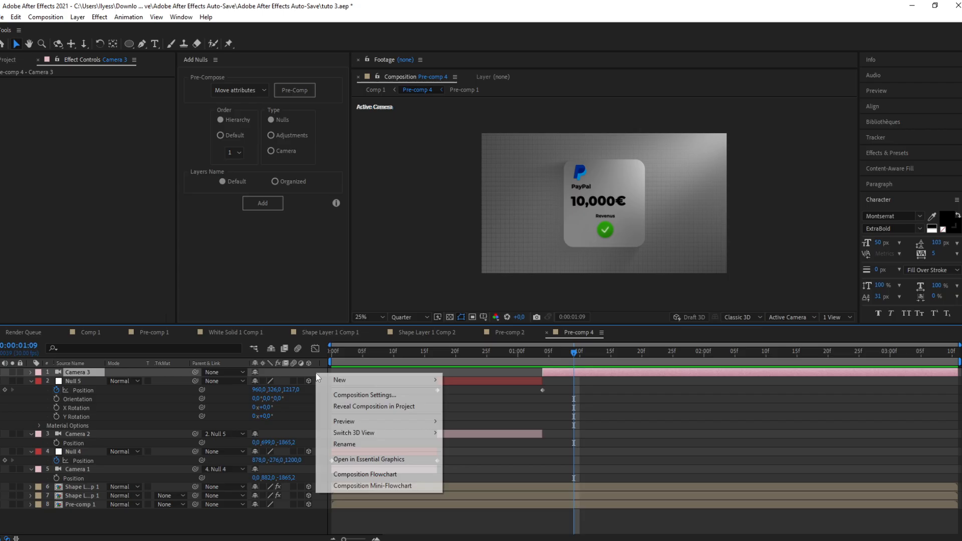
{"action": "left_click", "coordinate": [543, 355]}
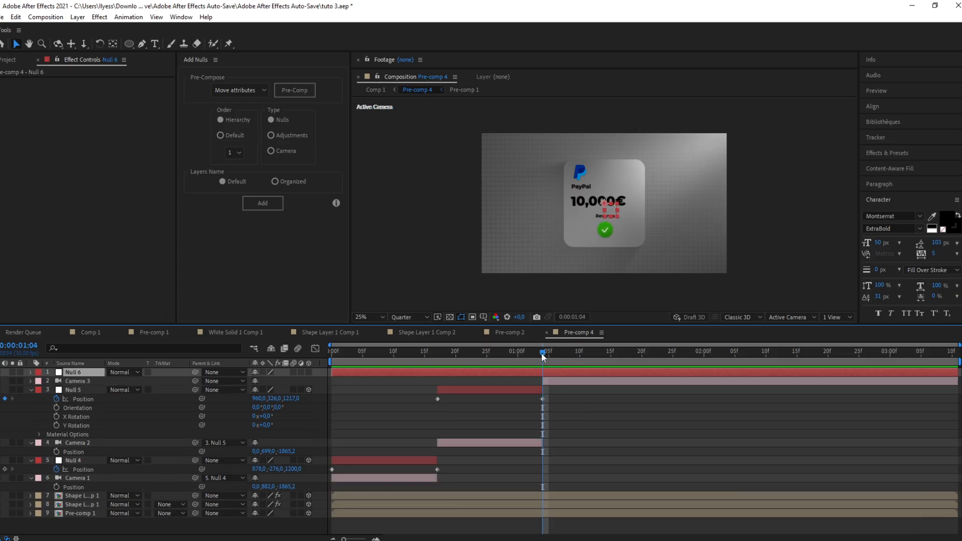
{"action": "key", "text": "ctrl+shift+d"}
{"action": "left_click", "coordinate": [534, 381]}
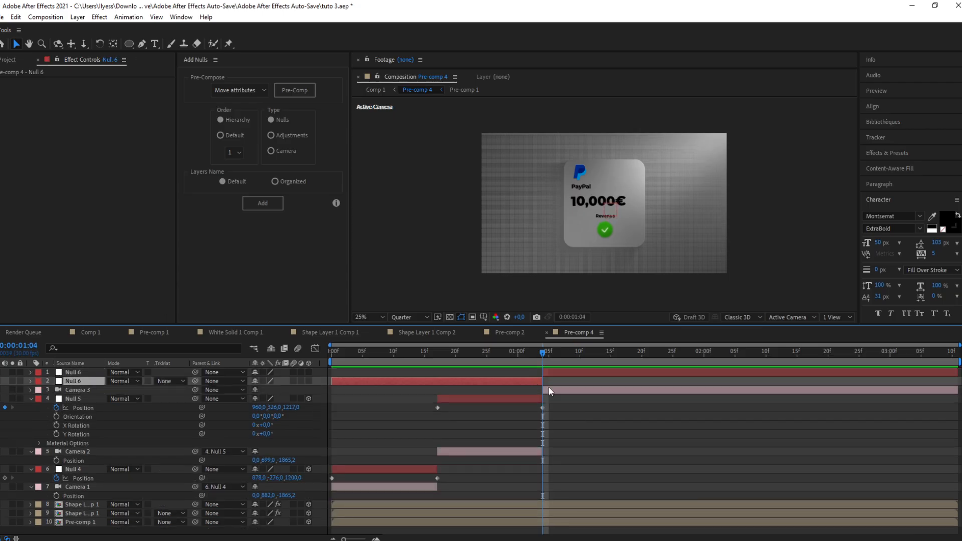
{"action": "key", "text": "Delete"}
Step: Parent the third camera to the third null
{"action": "left_click", "coordinate": [590, 363]}
{"action": "left_click", "coordinate": [576, 372]}
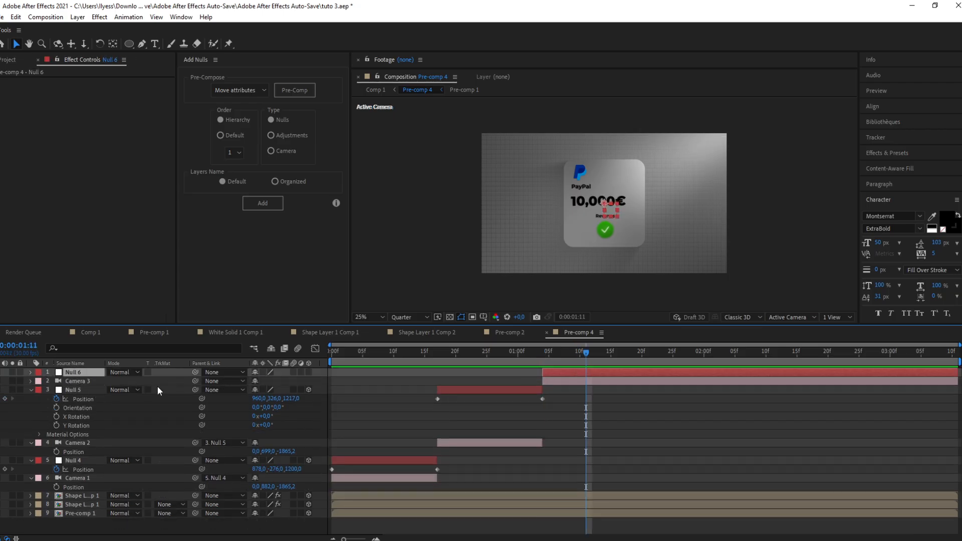
{"action": "left_click_drag", "start_coordinate": [193, 380], "coordinate": [68, 371]}
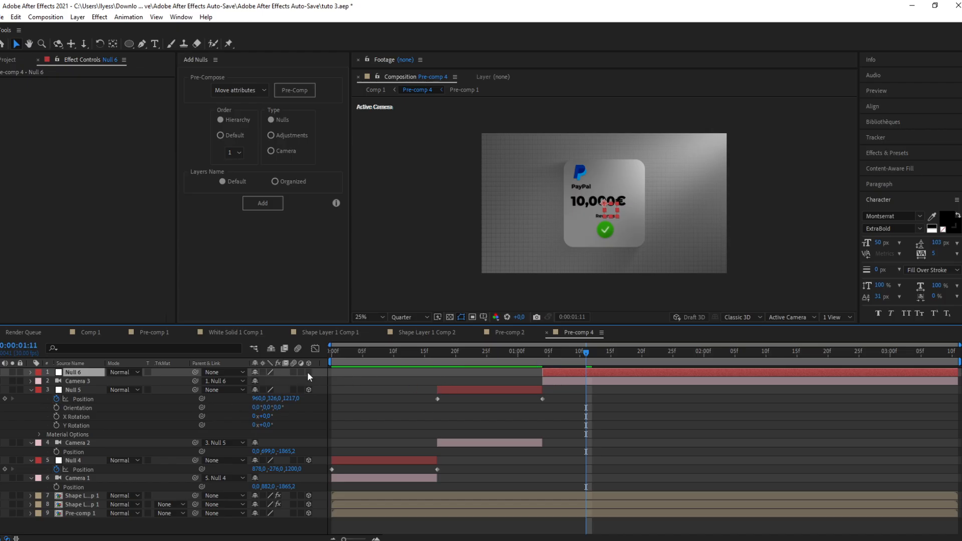
Step: Set the third null's Position Z to 304 and keyframe its Position at frame 1:04
{"action": "left_click", "coordinate": [554, 384]}
{"action": "key", "text": "p"}
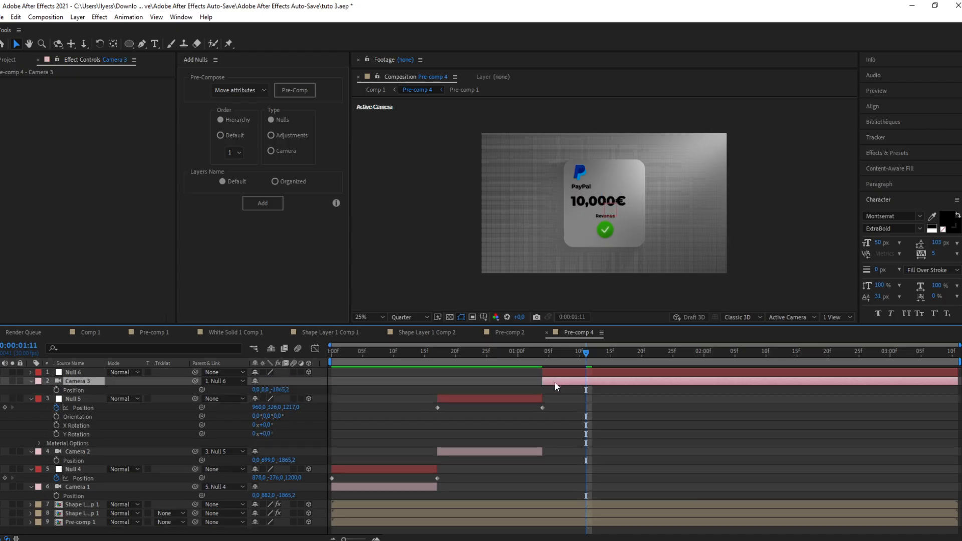
{"action": "key", "text": "p"}
{"action": "left_click", "coordinate": [560, 373]}
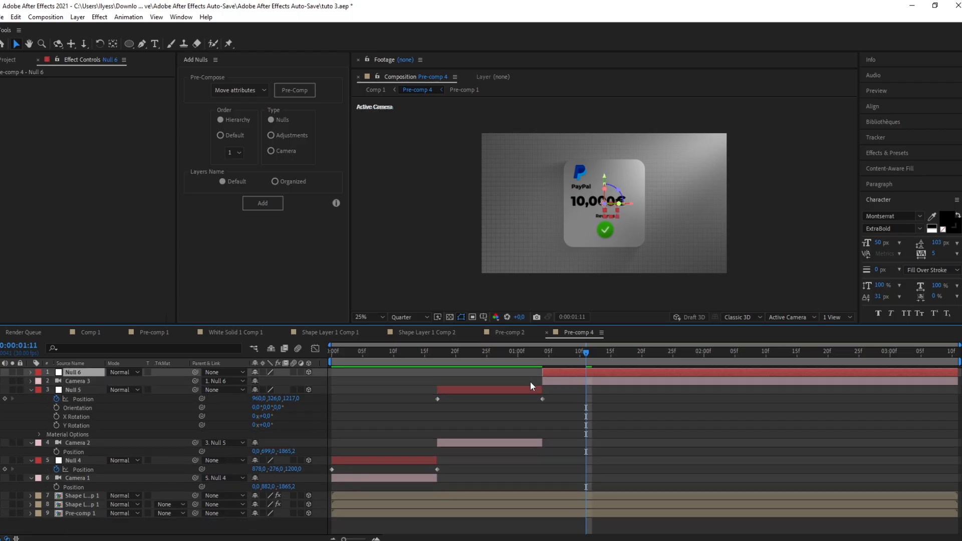
{"action": "key", "text": "p"}
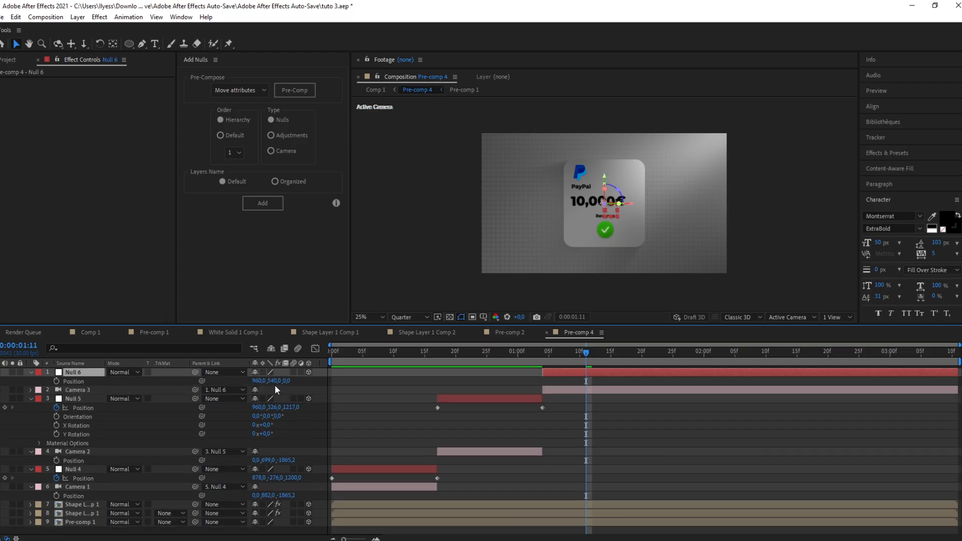
{"action": "left_click_drag", "start_coordinate": [288, 381], "coordinate": [370, 374]}
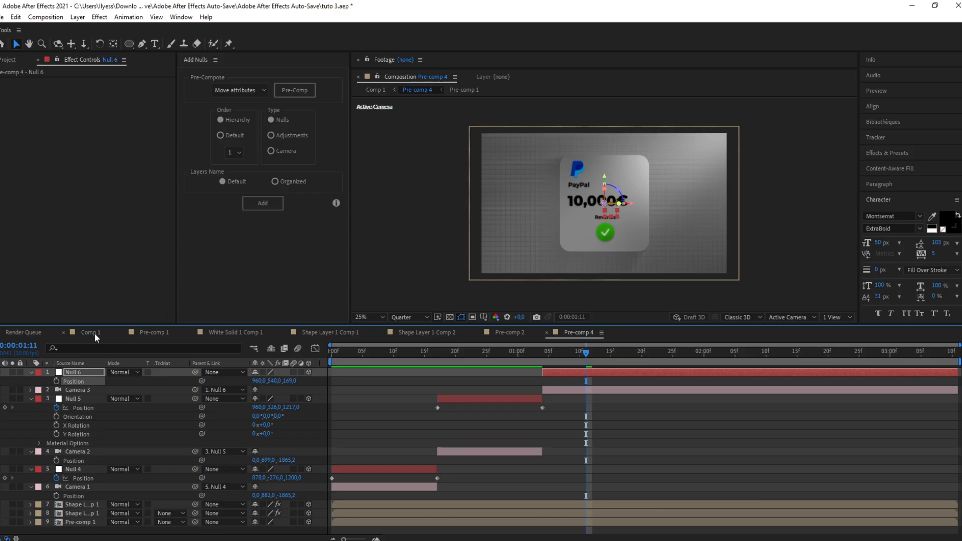
{"action": "key", "text": "j"}
{"action": "left_click_drag", "start_coordinate": [290, 382], "coordinate": [369, 392]}
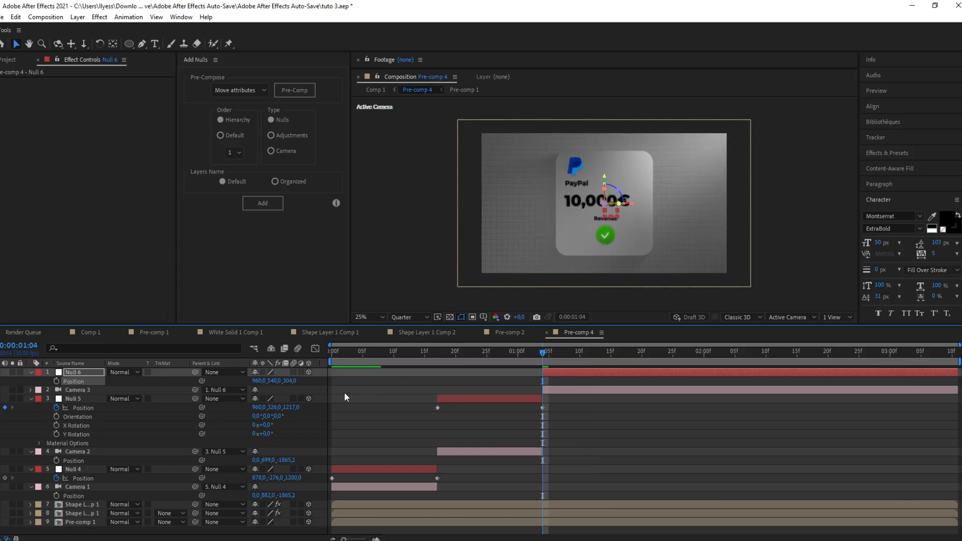
{"action": "left_click", "coordinate": [56, 381]}
Step: Add a null Position keyframe with Z 0 at frame 1:12 and move it to about 2:22
{"action": "key", "text": "Page_Down"}
{"action": "key", "text": "Page_Down"}
{"action": "key", "text": "Page_Down"}
{"action": "key", "text": "Page_Down"}
{"action": "key", "text": "Page_Down"}
{"action": "key", "text": "Page_Down"}
{"action": "key", "text": "Page_Down"}
{"action": "key", "text": "Page_Down"}
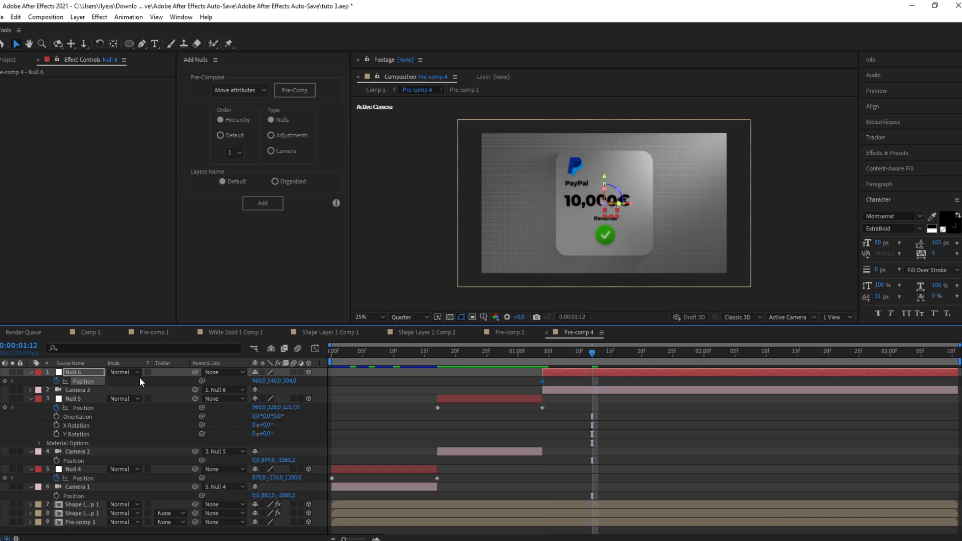
{"action": "left_click_drag", "start_coordinate": [290, 381], "coordinate": [169, 409]}
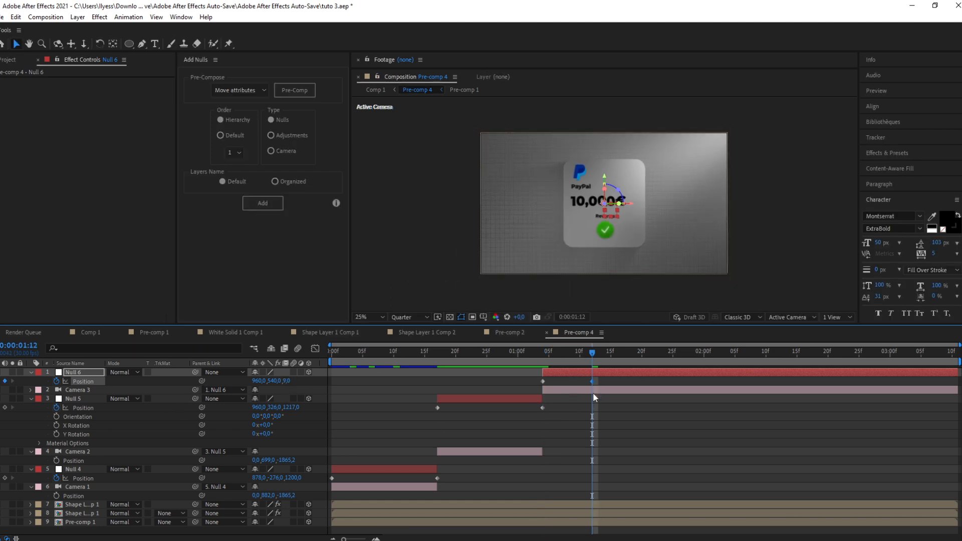
{"action": "left_click_drag", "start_coordinate": [592, 381], "coordinate": [441, 384]}
Step: Easy-ease the third null's Position keyframes and reshape their ease handles in the speed graph
{"action": "key", "text": "F9"}
{"action": "left_click", "coordinate": [316, 349]}
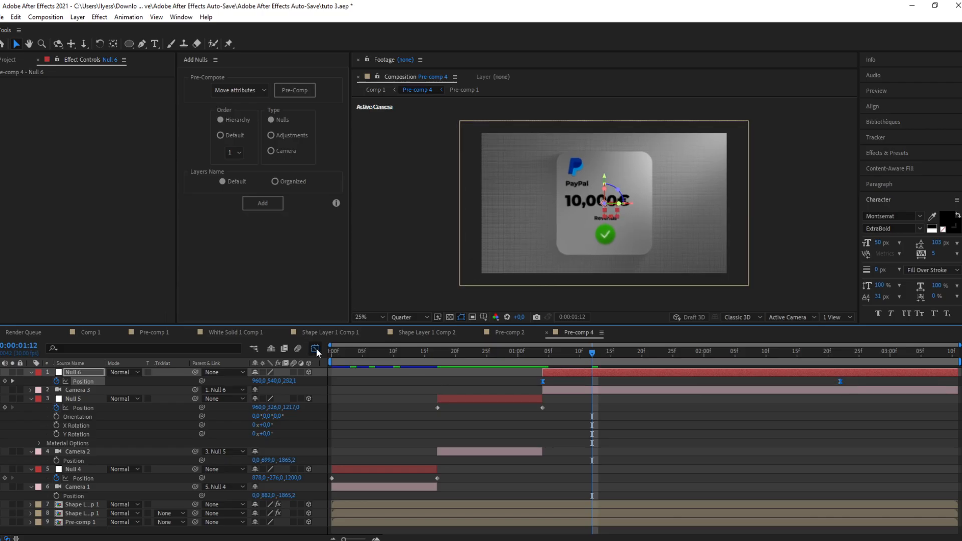
{"action": "left_click_drag", "start_coordinate": [792, 508], "coordinate": [726, 507]}
{"action": "left_click_drag", "start_coordinate": [589, 509], "coordinate": [549, 511]}
{"action": "left_click", "coordinate": [521, 366]}
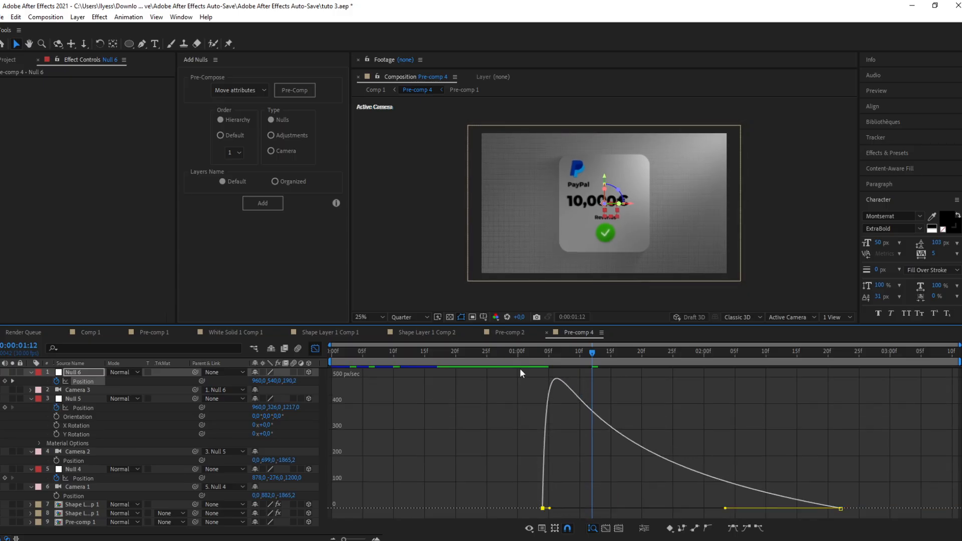
Step: Preview the camera move and adjust the end keyframe's ease handle in the speed graph
{"action": "key", "text": "space"}
{"action": "key", "text": "space"}
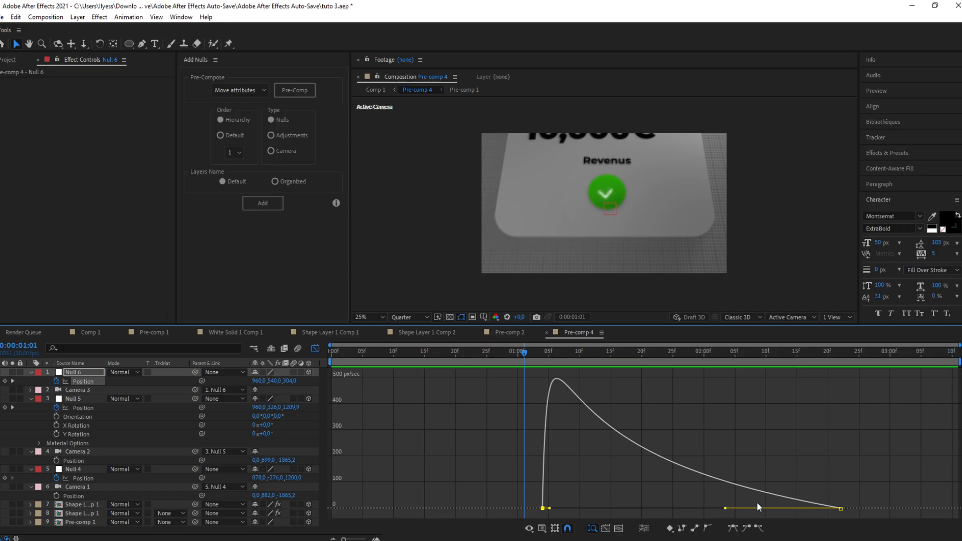
{"action": "left_click_drag", "start_coordinate": [723, 511], "coordinate": [741, 505]}
{"action": "key", "text": "space"}
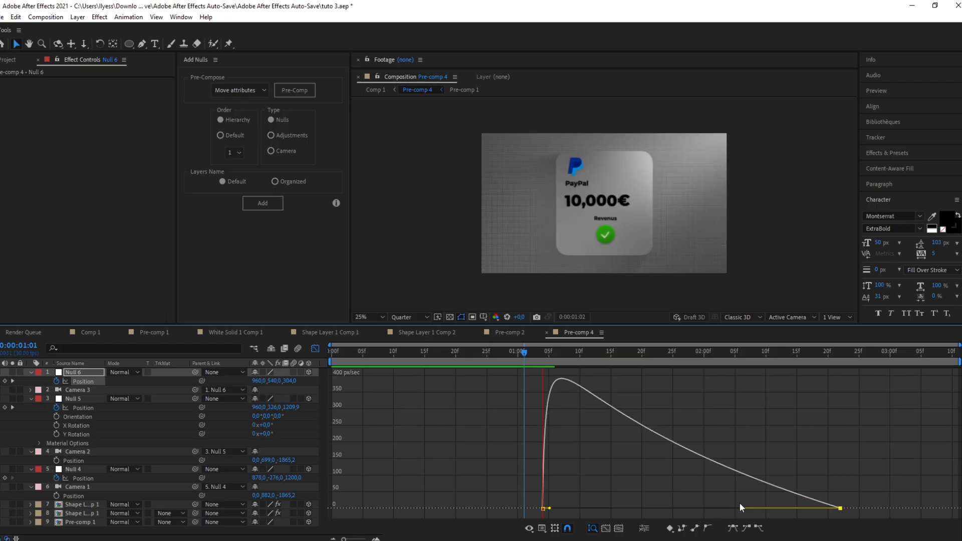
Step: Leave the graph editor, move the null's last Position keyframe to about 3:06, and preview
{"action": "left_click", "coordinate": [316, 349]}
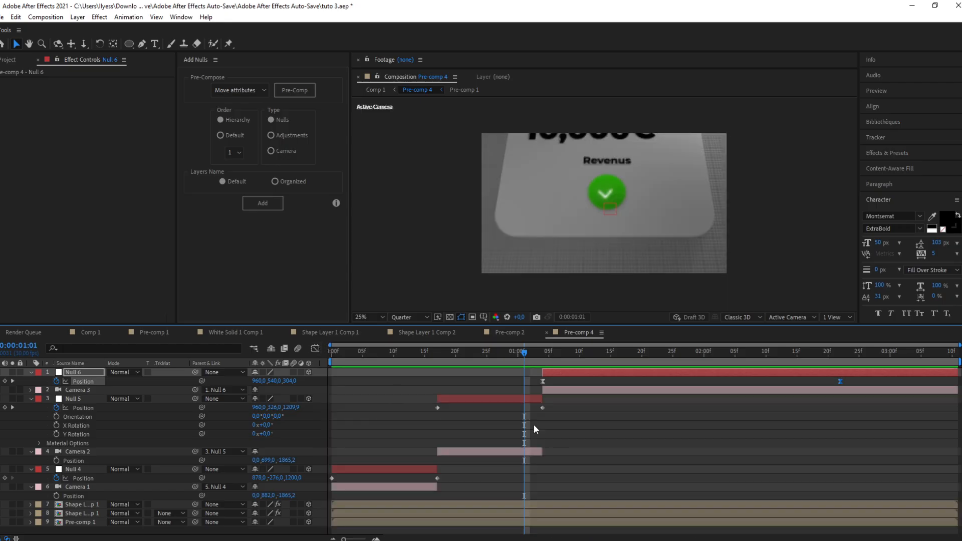
{"action": "left_click_drag", "start_coordinate": [840, 382], "coordinate": [927, 369]}
{"action": "key", "text": "space"}
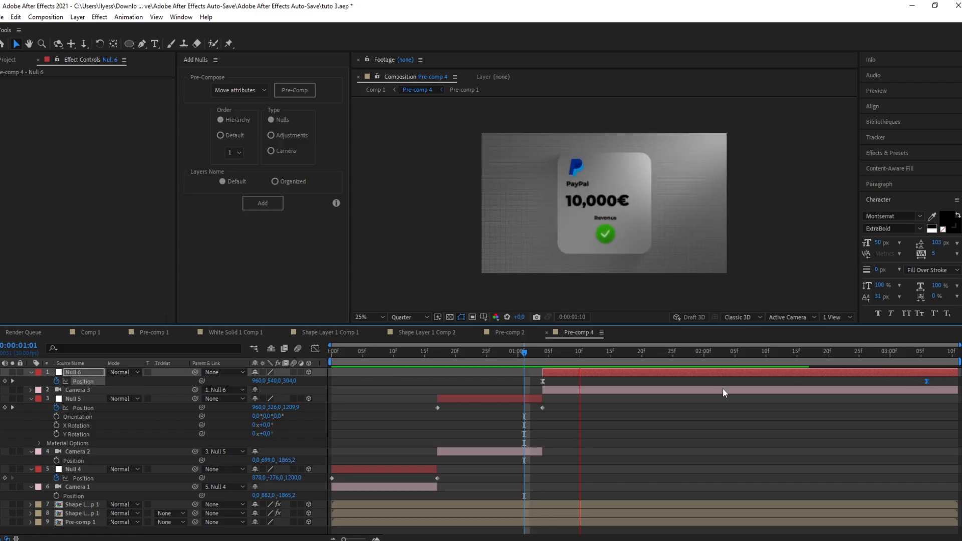
{"action": "key", "text": "space"}
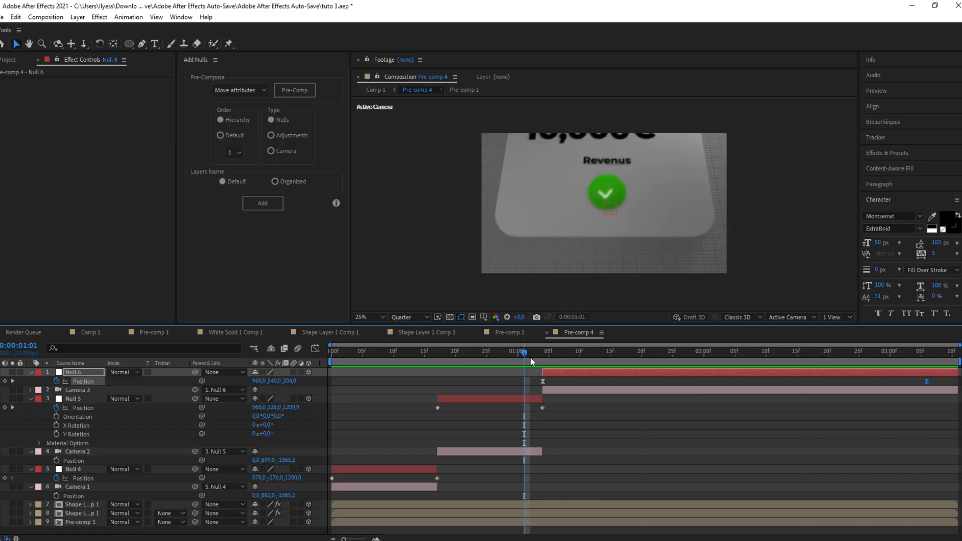
Step: Preview the composition from the start, then go to 2:00 and select the card's shape layer
{"action": "key", "text": "Home"}
{"action": "key", "text": "space"}
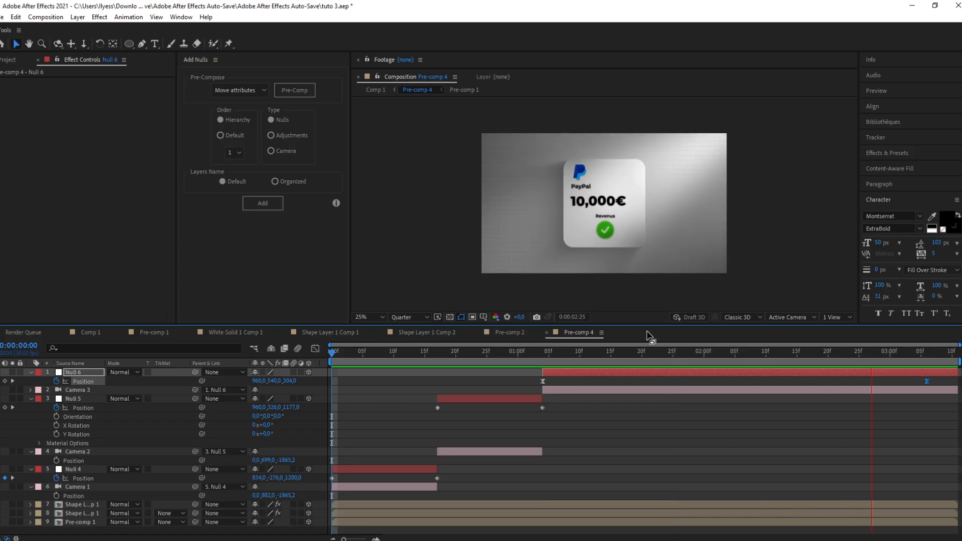
{"action": "left_click_drag", "start_coordinate": [540, 361], "coordinate": [704, 388]}
{"action": "left_click", "coordinate": [681, 503]}
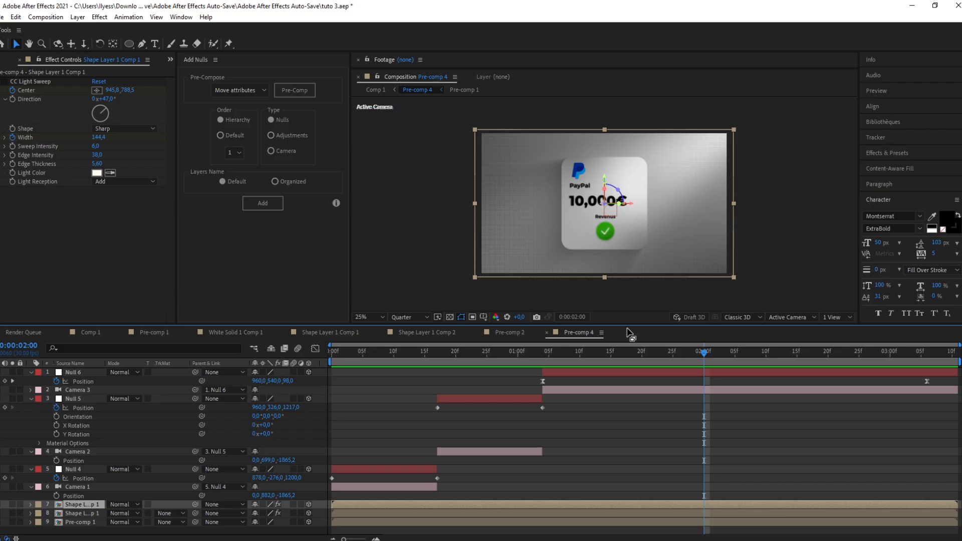
Step: Apply a second CC Light Sweep to the card's shape layer and move its center down onto the card
{"action": "key", "text": "ctrl+space"}
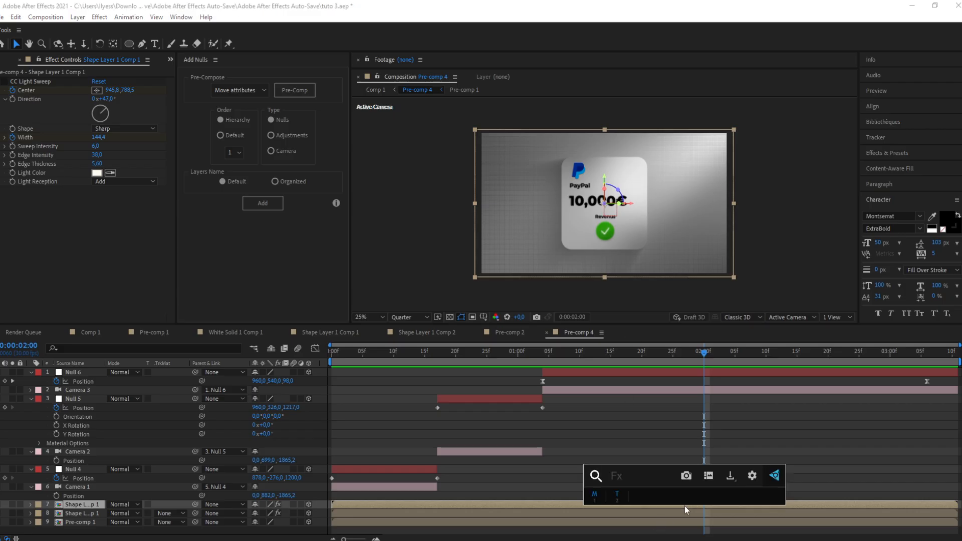
{"action": "type", "text": "cc light"}
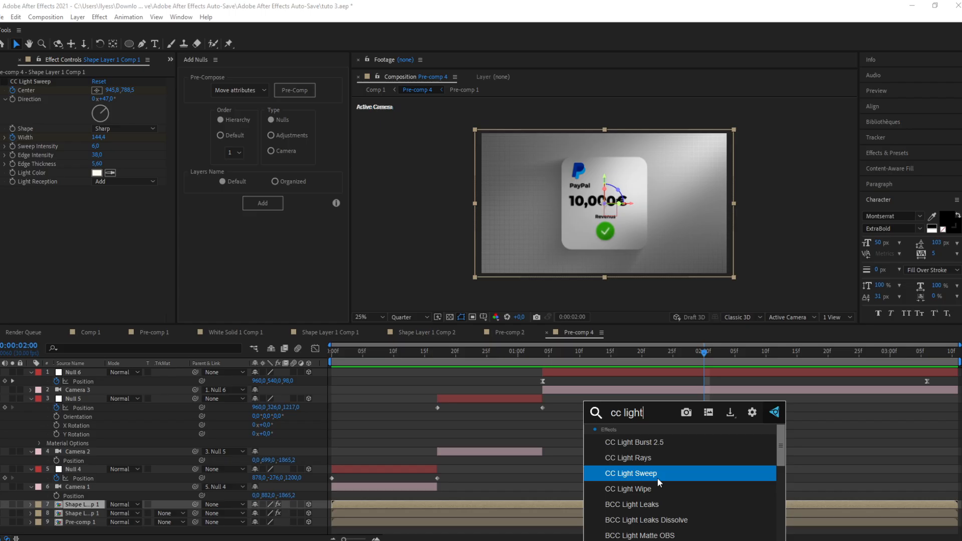
{"action": "left_click", "coordinate": [657, 476]}
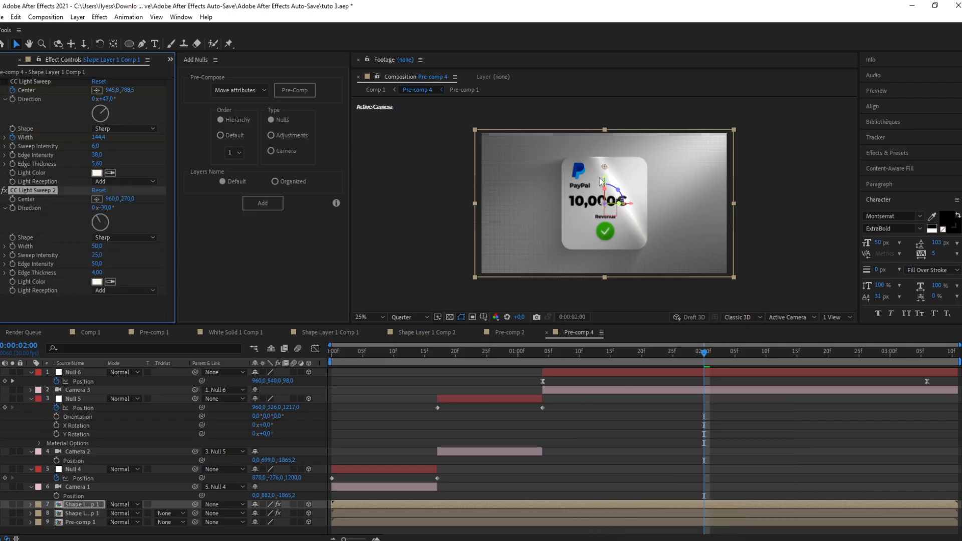
{"action": "left_click_drag", "start_coordinate": [604, 167], "coordinate": [606, 207]}
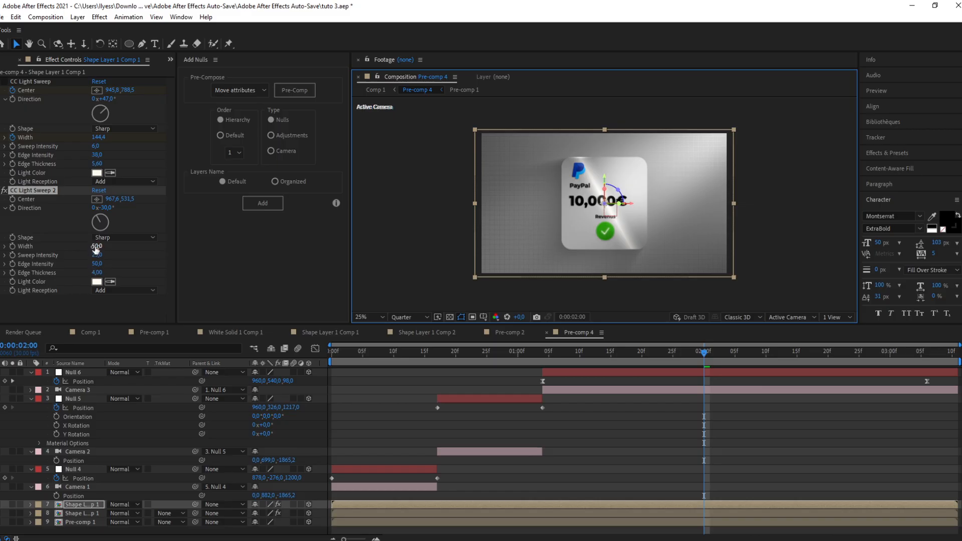
Step: Set the second light sweep's width to about 141, sweep intensity 7, edge intensity 38, edge thickness 5.7 and direction 47°
{"action": "mouse_move", "coordinate": [96, 246]}
{"action": "left_mouse_down"}
{"action": "mouse_move", "coordinate": [131, 239]}
{"action": "mouse_move", "coordinate": [92, 261]}
{"action": "left_mouse_up"}
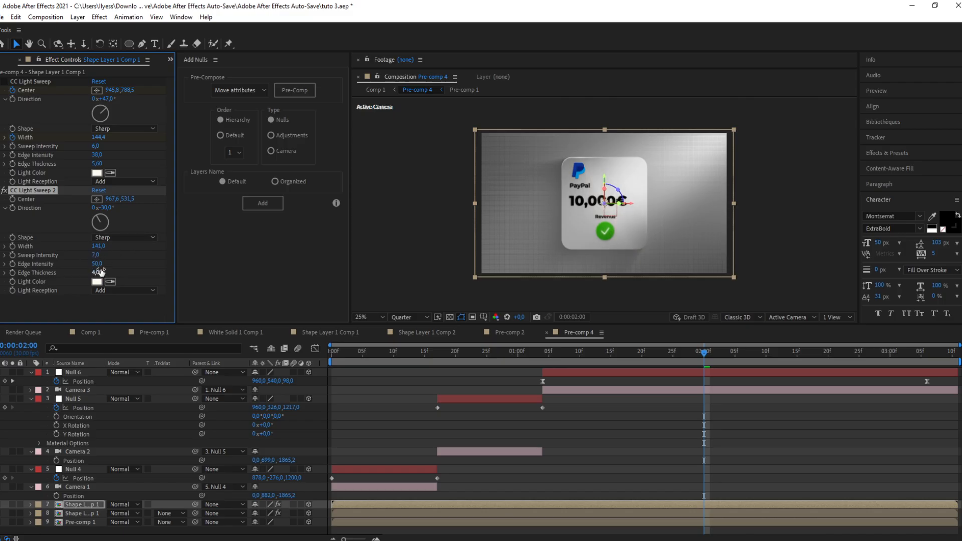
{"action": "left_click", "coordinate": [98, 272]}
{"action": "left_click", "coordinate": [98, 264]}
{"action": "type", "text": "38"}
{"action": "key", "text": "Return"}
{"action": "left_click_drag", "start_coordinate": [98, 221], "coordinate": [114, 223]}
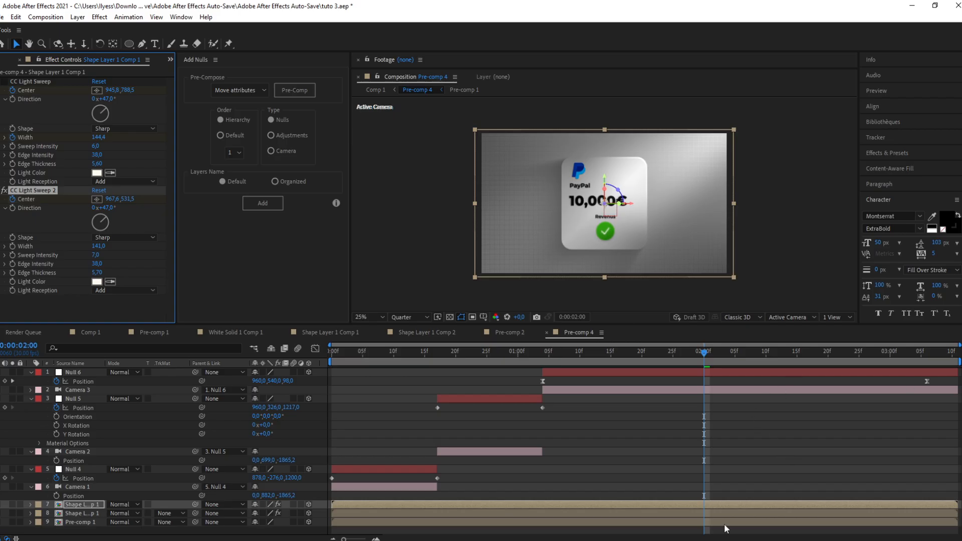
Step: At 1:08, keyframe the second sweep's Center with it moved below the card's lower right corner
{"action": "key", "text": "u"}
{"action": "scroll", "coordinate": [691, 478], "scroll_direction": "down", "scroll_amount": 2}
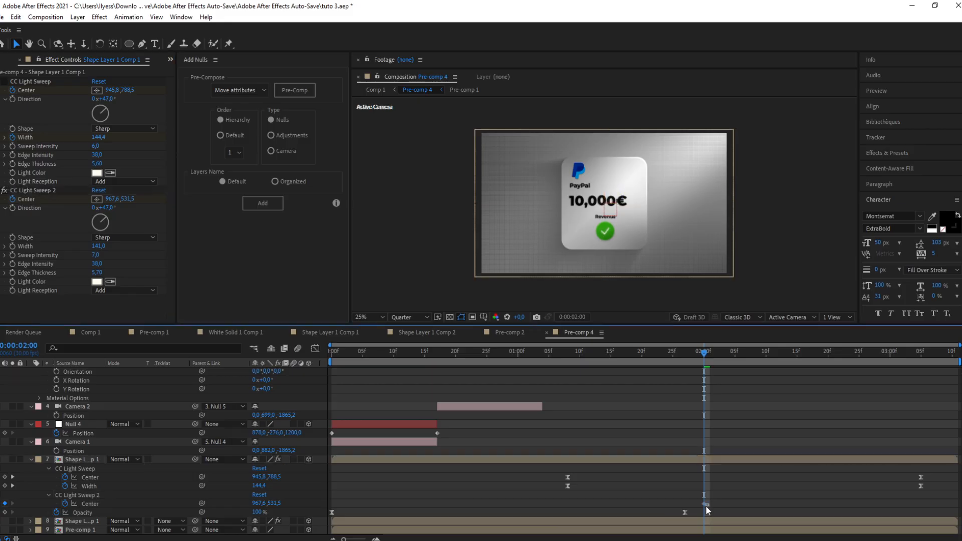
{"action": "left_click_drag", "start_coordinate": [705, 503], "coordinate": [564, 508]}
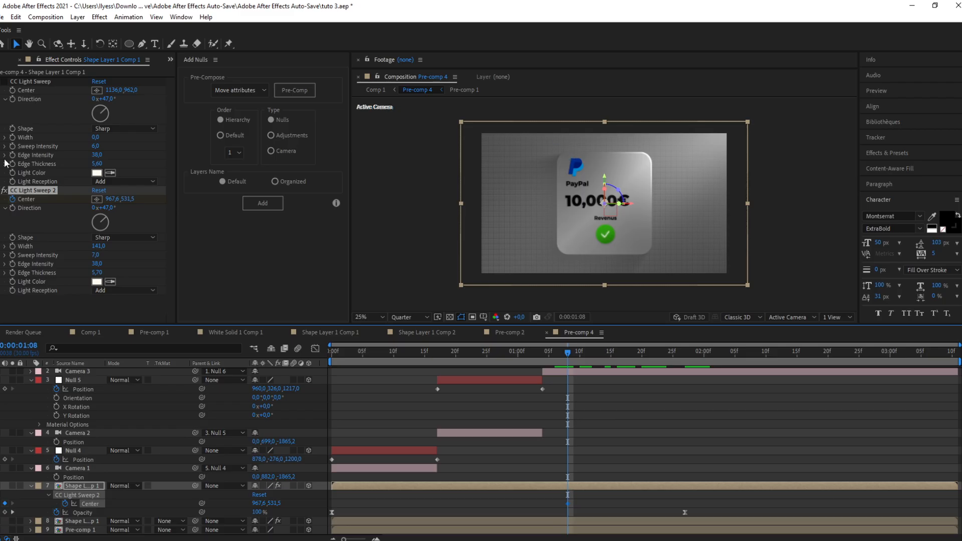
{"action": "left_click", "coordinate": [37, 192]}
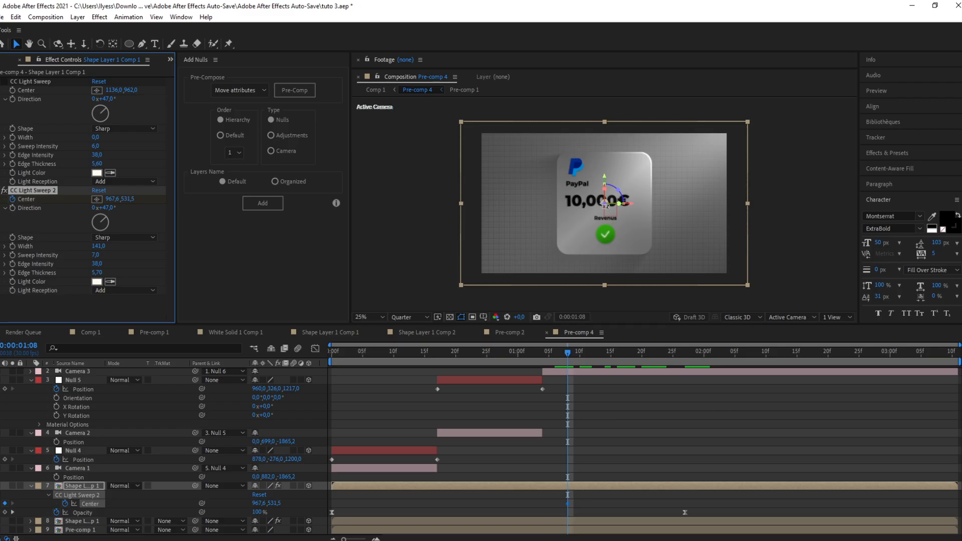
{"action": "left_click_drag", "start_coordinate": [607, 201], "coordinate": [642, 257]}
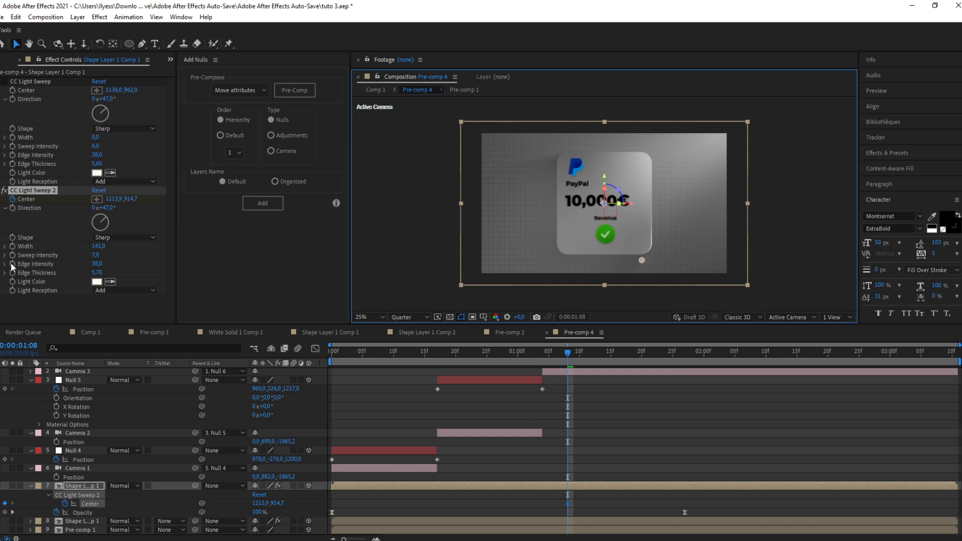
Step: Add a Width keyframe for the second sweep, shift it to 2:02, and set the width to 0 at 1:08
{"action": "left_click", "coordinate": [12, 248]}
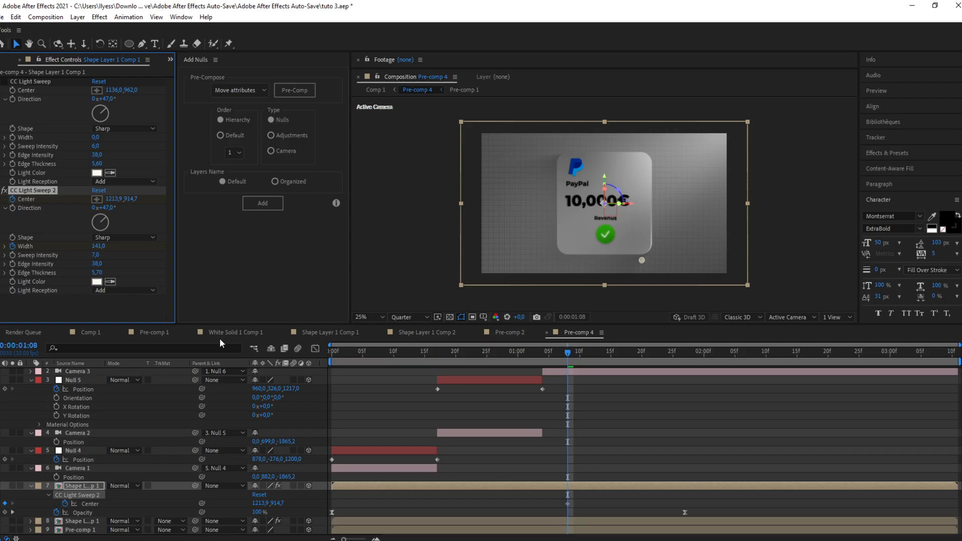
{"action": "key", "text": "u"}
{"action": "key", "text": "u"}
{"action": "key", "text": "u"}
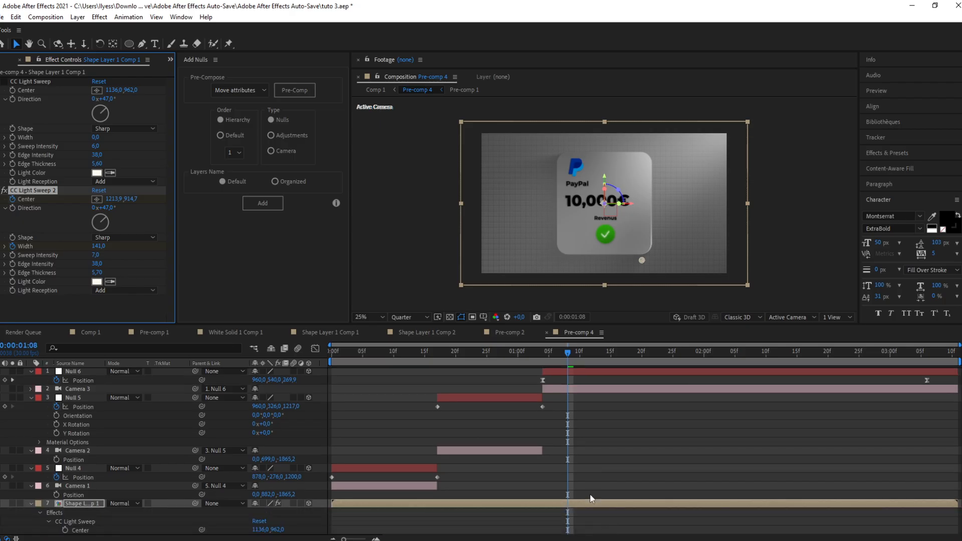
{"action": "scroll", "coordinate": [591, 489], "scroll_direction": "down", "scroll_amount": 4}
{"action": "left_click_drag", "start_coordinate": [567, 503], "coordinate": [717, 503]}
{"action": "left_click", "coordinate": [100, 247]}
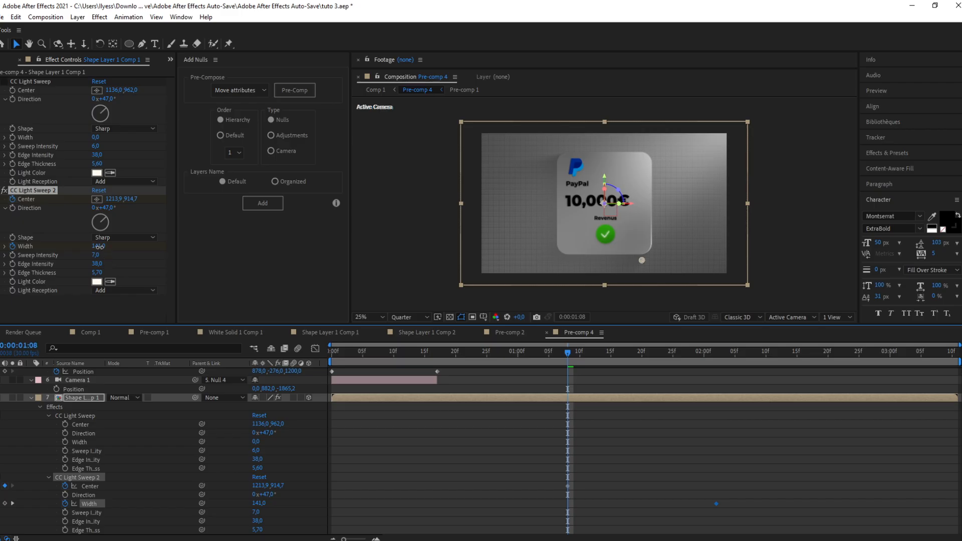
{"action": "type", "text": "0"}
{"action": "key", "text": "Return"}
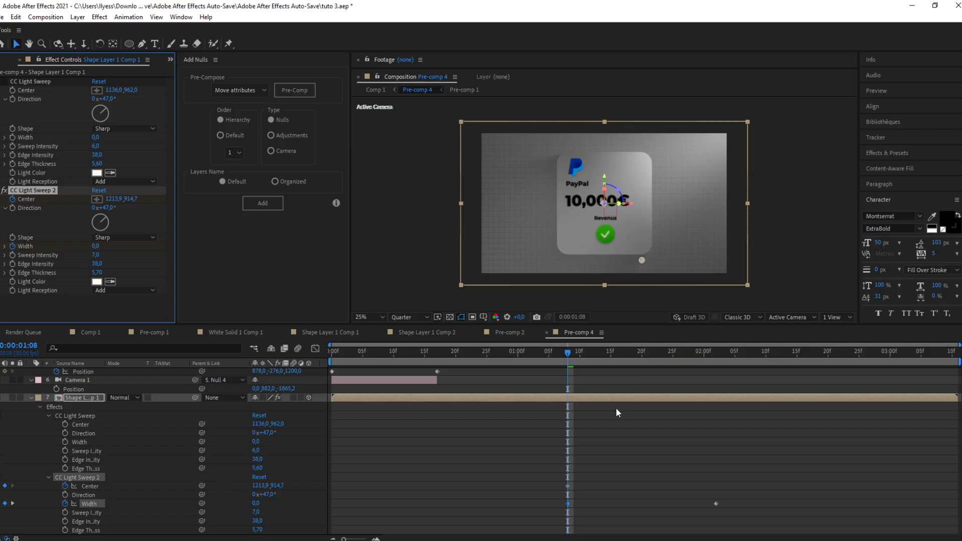
Step: At 2:02, move the sweep center up near the card's top, then shift both end keyframes to about 3:05
{"action": "left_click_drag", "start_coordinate": [567, 348], "coordinate": [719, 341]}
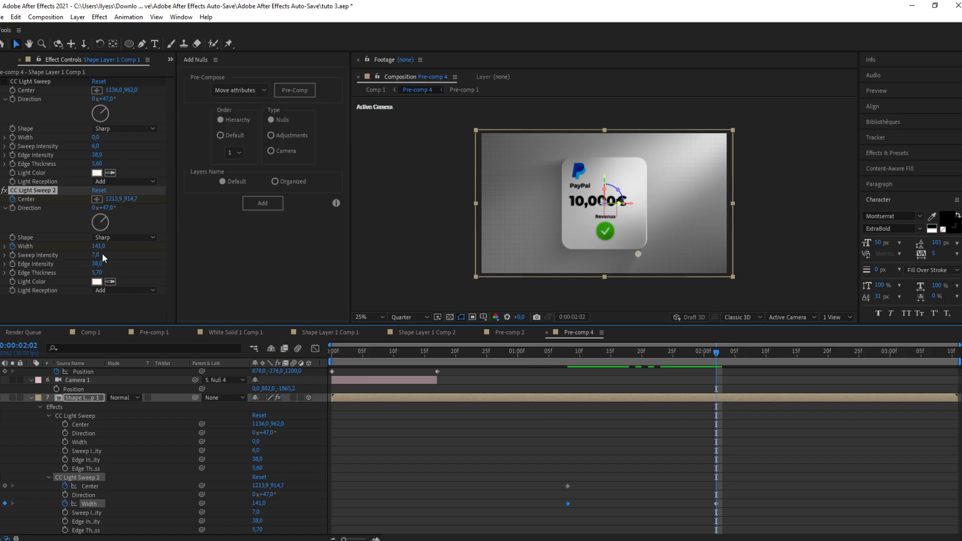
{"action": "left_click_drag", "start_coordinate": [638, 254], "coordinate": [601, 200]}
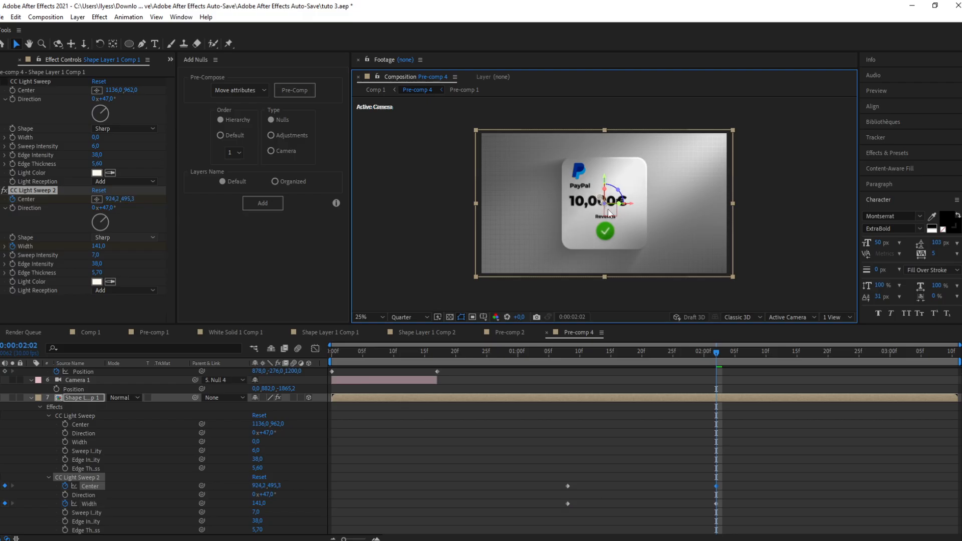
{"action": "left_click_drag", "start_coordinate": [737, 478], "coordinate": [499, 512]}
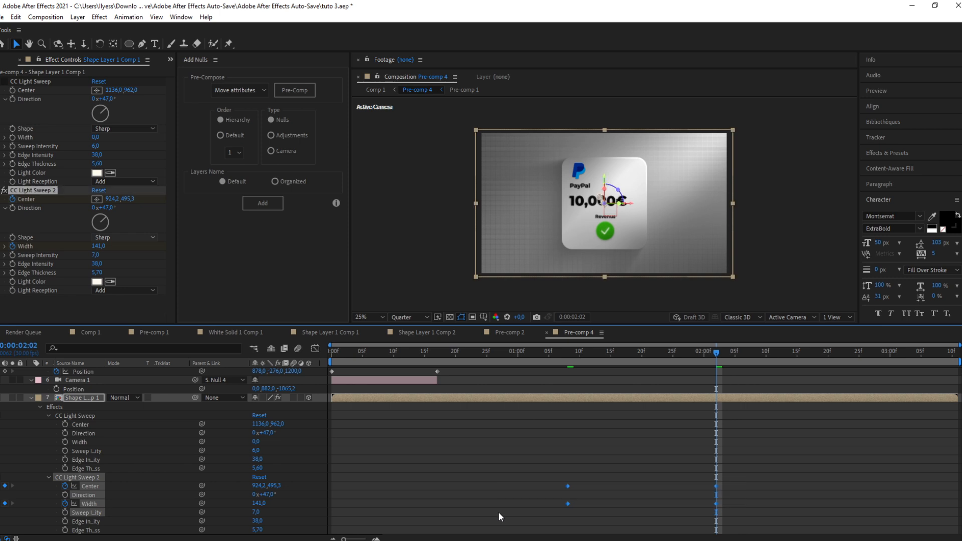
{"action": "left_click_drag", "start_coordinate": [715, 486], "coordinate": [794, 508]}
Step: Review the sweep keyframes' speed curves in the graph editor and preview the sweep
{"action": "left_click", "coordinate": [315, 348]}
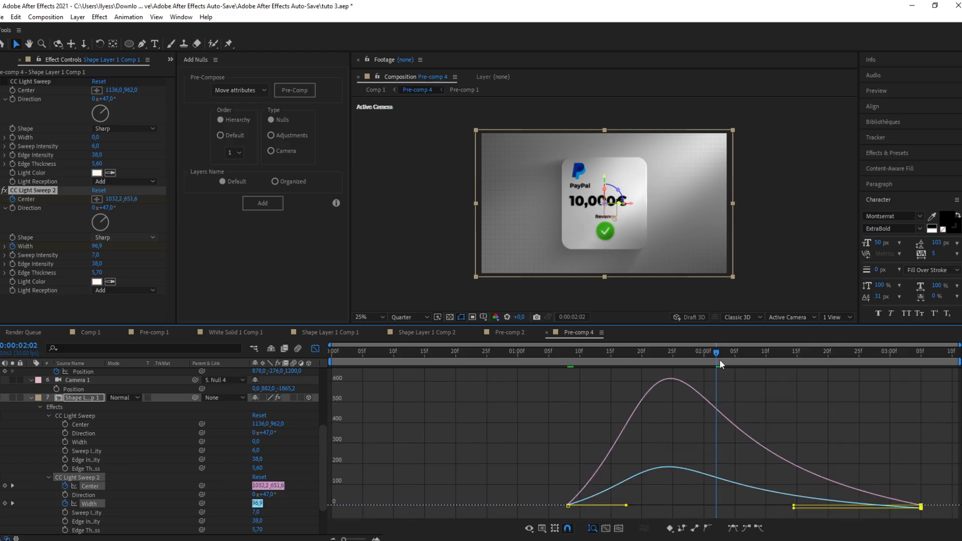
{"action": "left_click_drag", "start_coordinate": [717, 357], "coordinate": [573, 392]}
{"action": "key", "text": "space"}
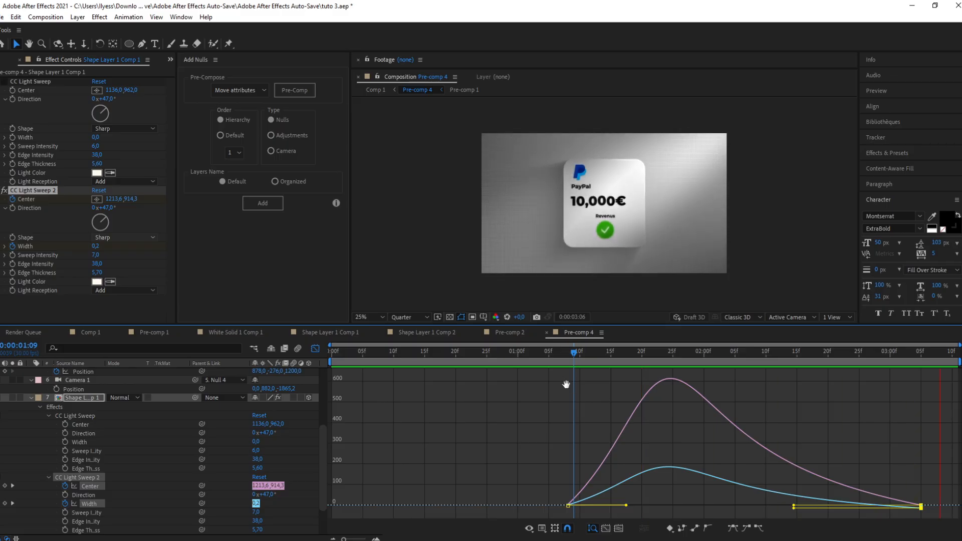
{"action": "left_click", "coordinate": [541, 352]}
{"action": "key", "text": "space"}
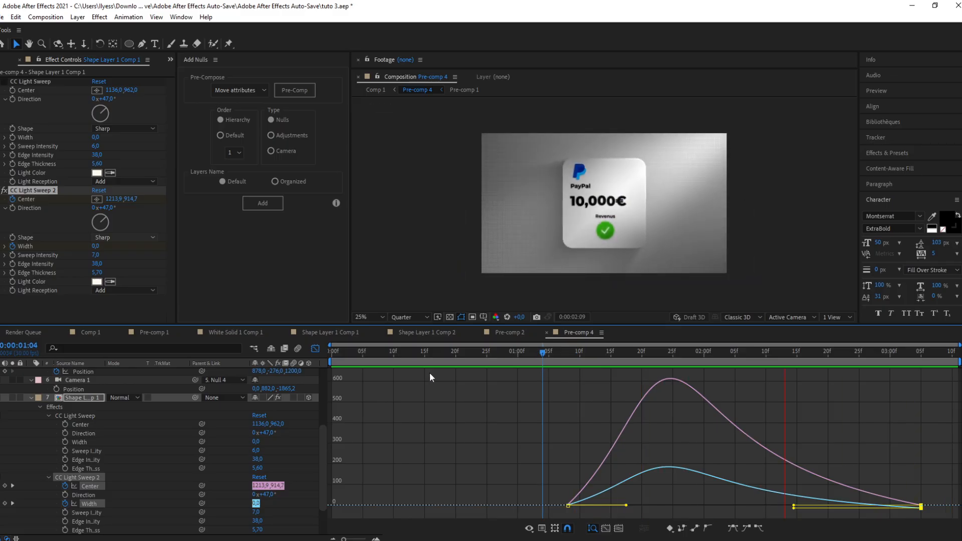
Step: Leave the graph editor, switch to Comp 1 and select its Background layer
{"action": "left_click", "coordinate": [315, 348]}
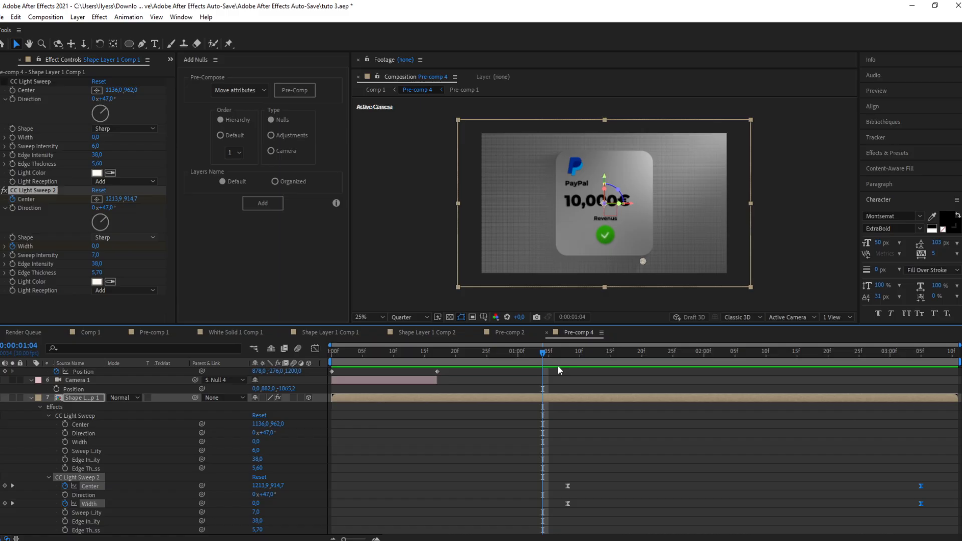
{"action": "key", "text": "u"}
{"action": "left_click", "coordinate": [376, 90]}
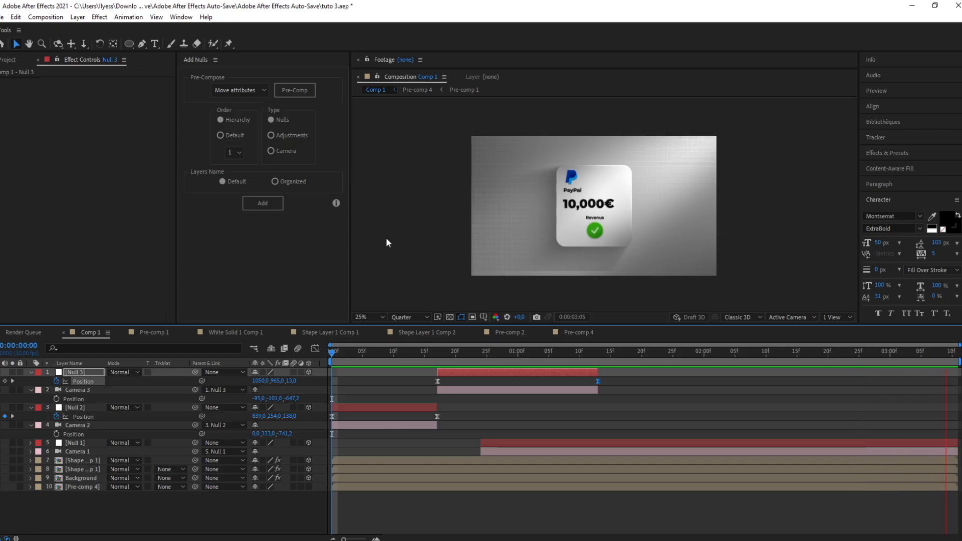
{"action": "left_click", "coordinate": [389, 248]}
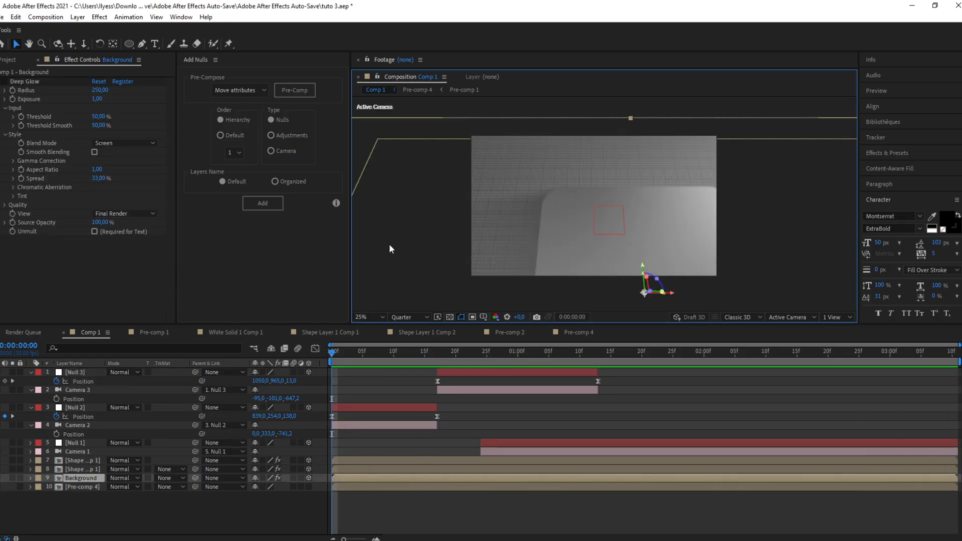